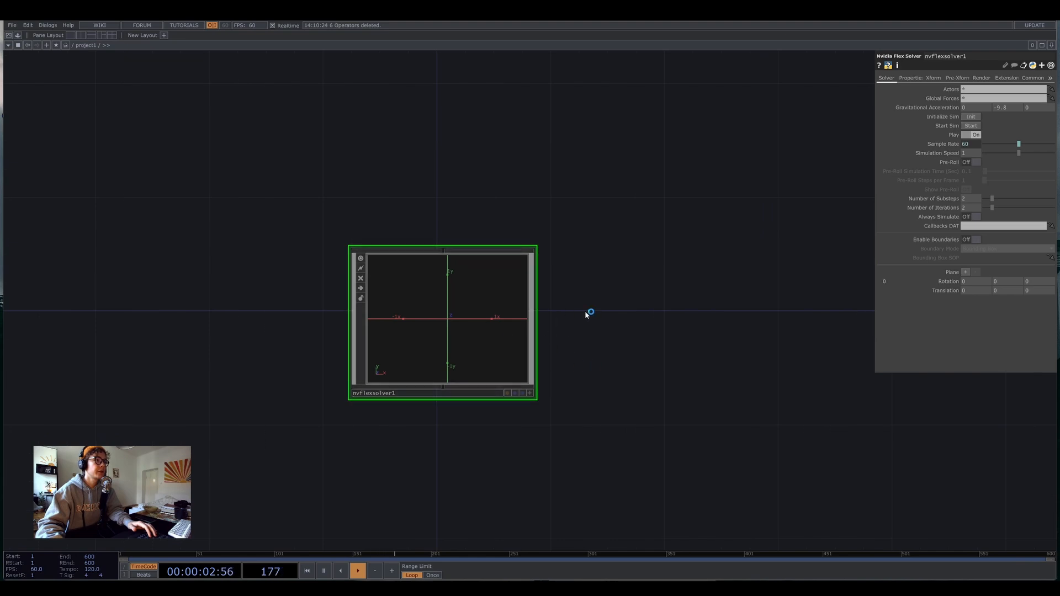
# Add an Actor COMP to the network next to nvflexsolver1.
pyautogui.scroll(-3, 523, 395)
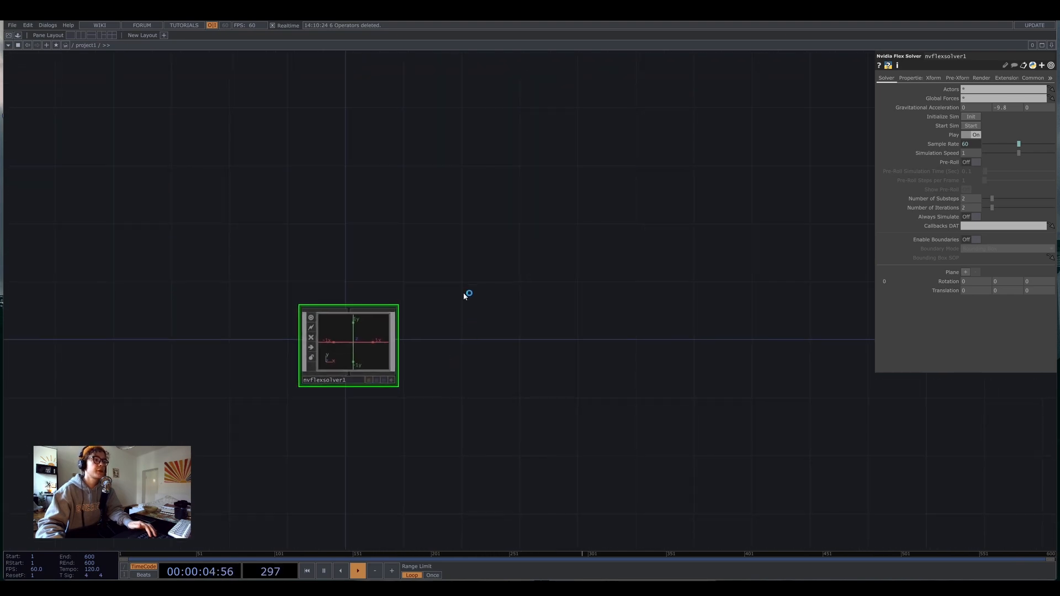
pyautogui.press('Tab')
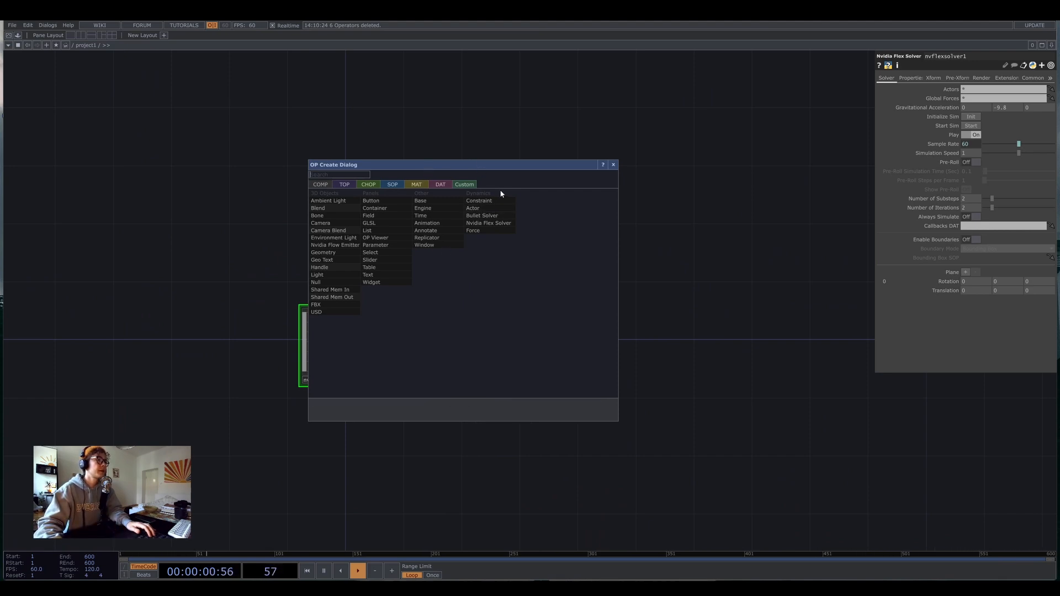
pyautogui.click(488, 208)
pyautogui.click(521, 260)
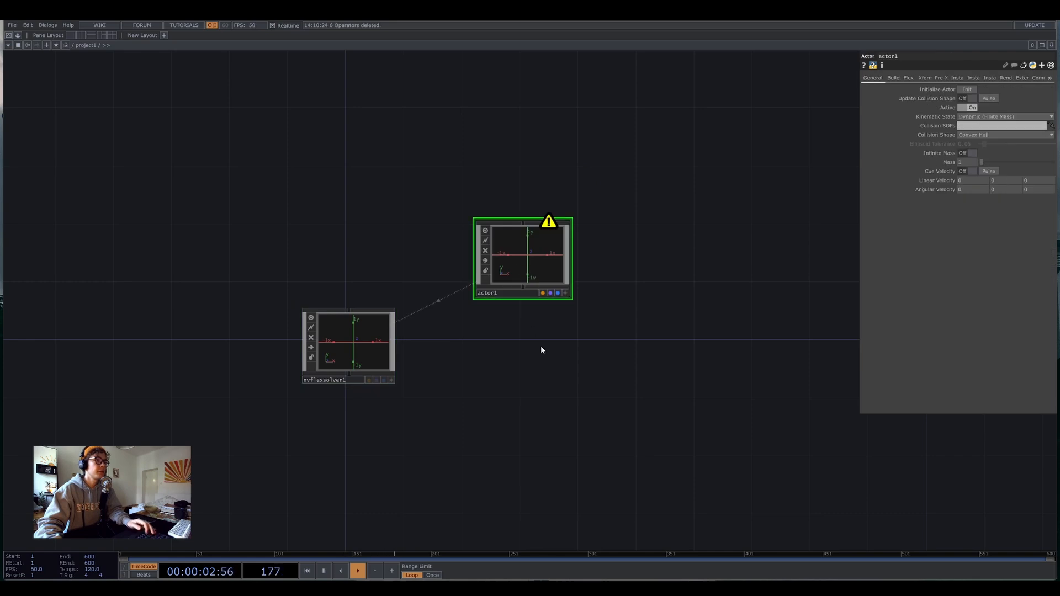
# Duplicate actor1 twice and stack the two copies beneath it.
pyautogui.hotkey('ctrl', 'c')
pyautogui.hotkey('ctrl', 'v')
pyautogui.hotkey('ctrl', 'v')
pyautogui.moveTo(651, 409); pyautogui.dragTo(630, 323)
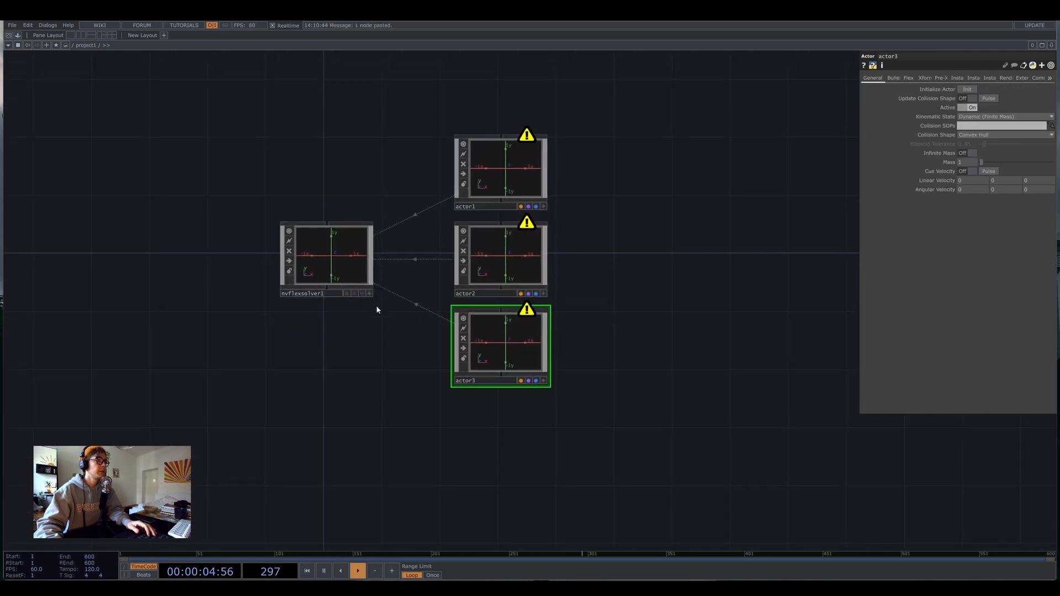
pyautogui.moveTo(387, 300); pyautogui.dragTo(334, 273)
pyautogui.click(265, 224)
pyautogui.scroll(3, 266, 223)
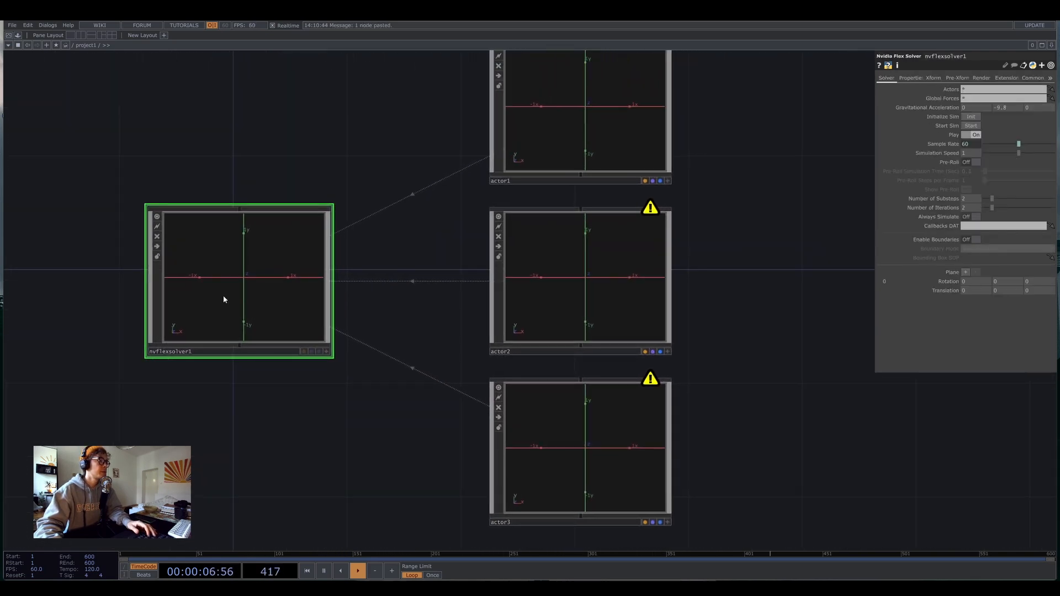
pyautogui.scroll(-2, 730, 313)
pyautogui.moveTo(730, 314); pyautogui.dragTo(702, 332)
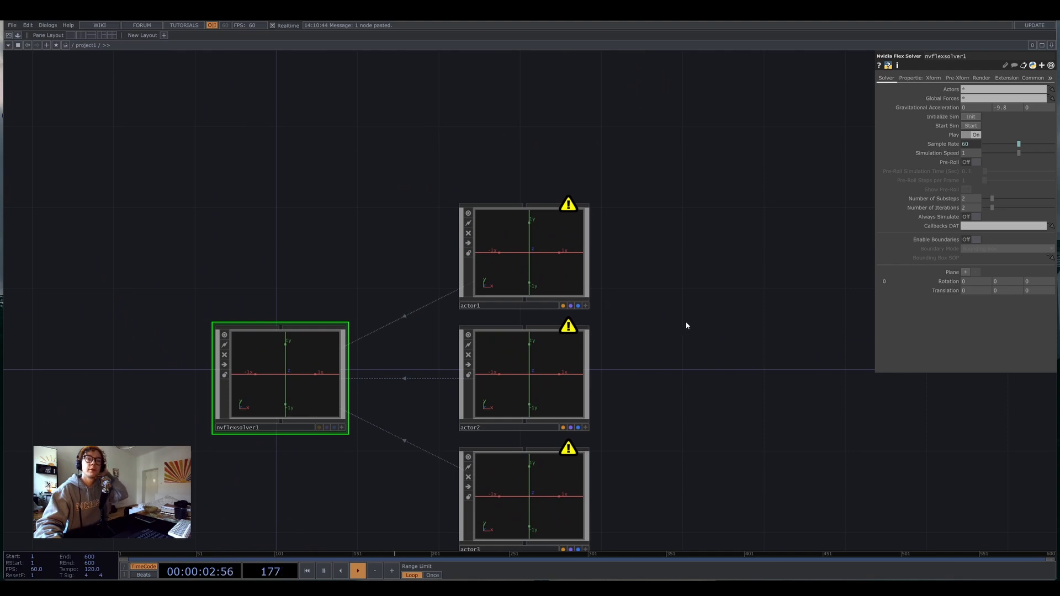
pyautogui.moveTo(601, 233); pyautogui.dragTo(542, 223)
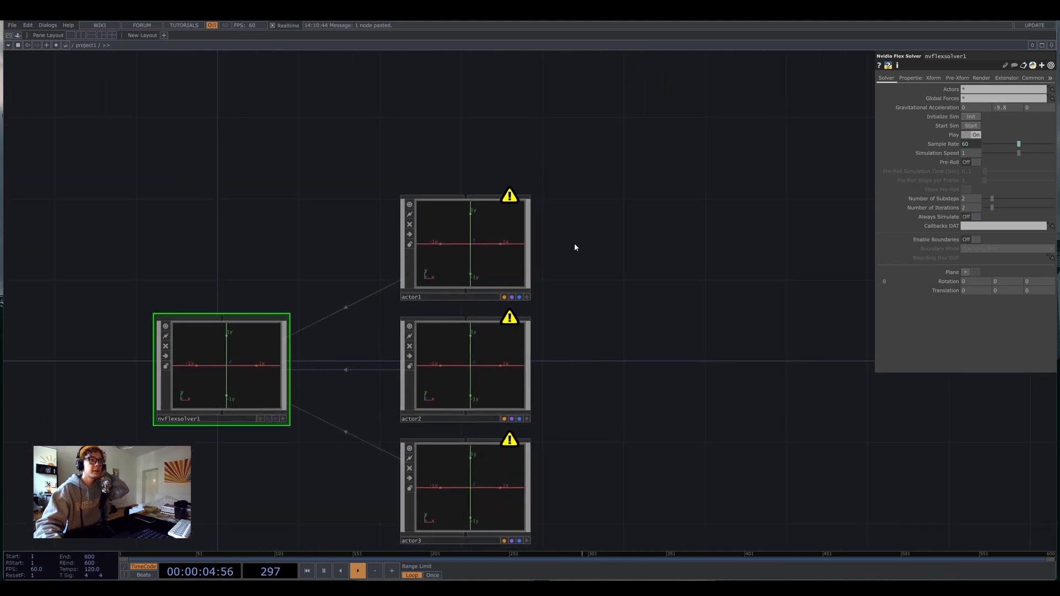
pyautogui.moveTo(676, 244); pyautogui.dragTo(656, 239)
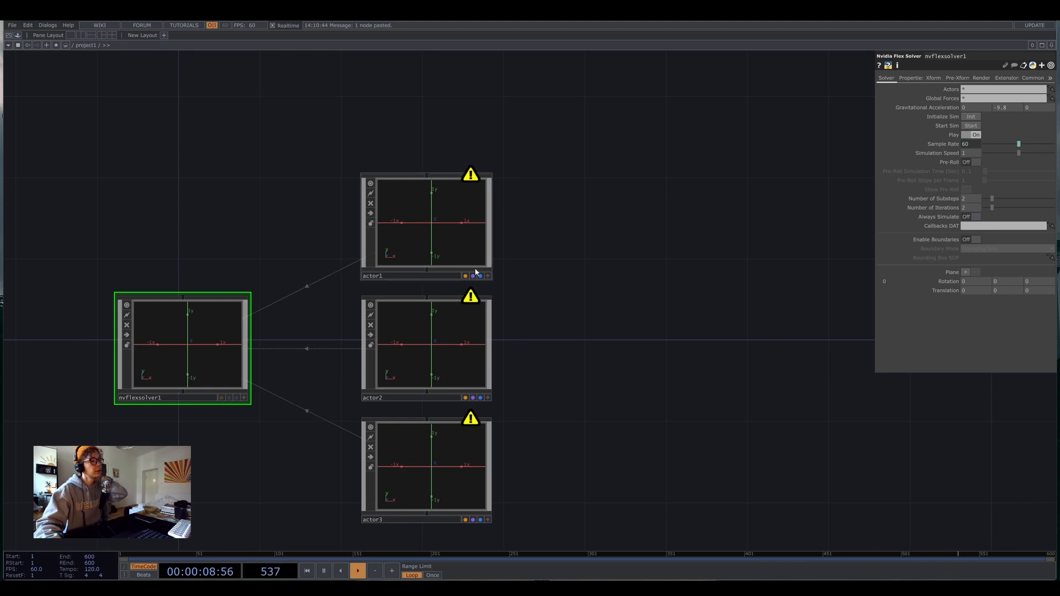
pyautogui.moveTo(626, 258); pyautogui.dragTo(603, 254)
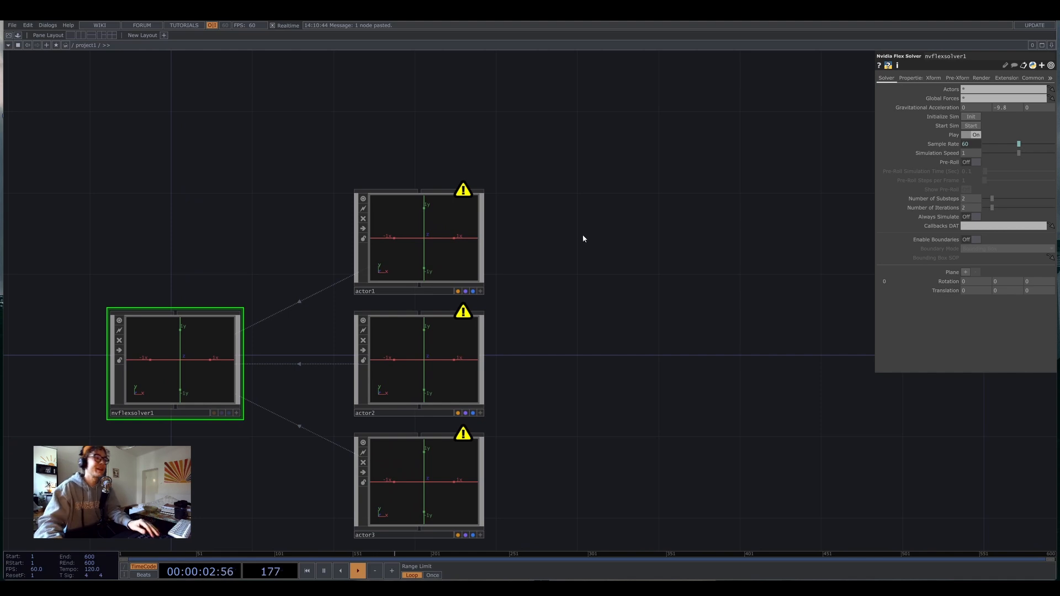
# Enter the actor1 component and place a Sphere SOP in its network.
pyautogui.moveTo(525, 222); pyautogui.dragTo(645, 220)
pyautogui.click(533, 244)
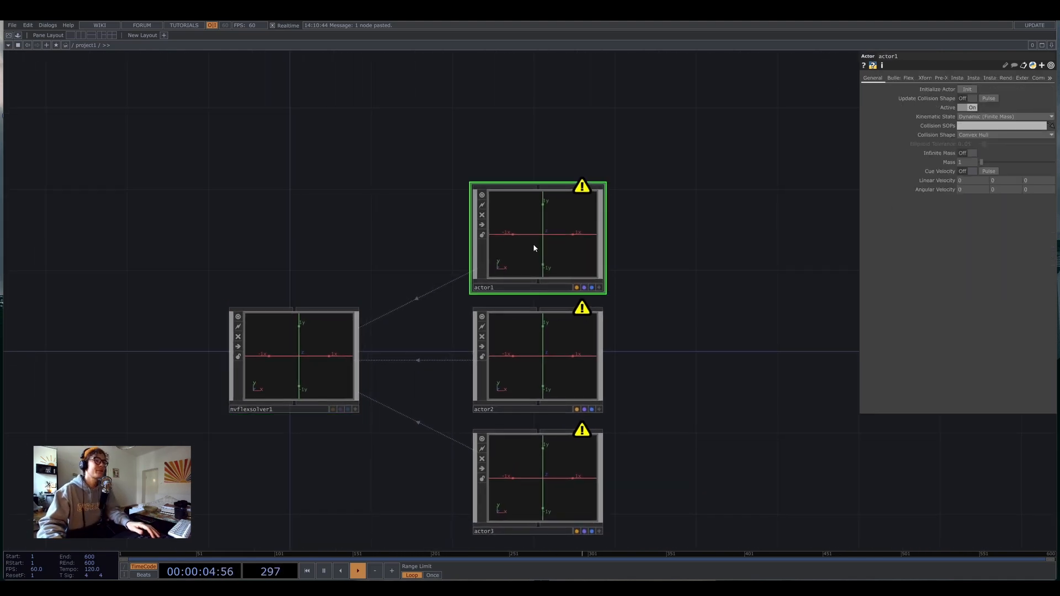
pyautogui.scroll(10, 533, 244)
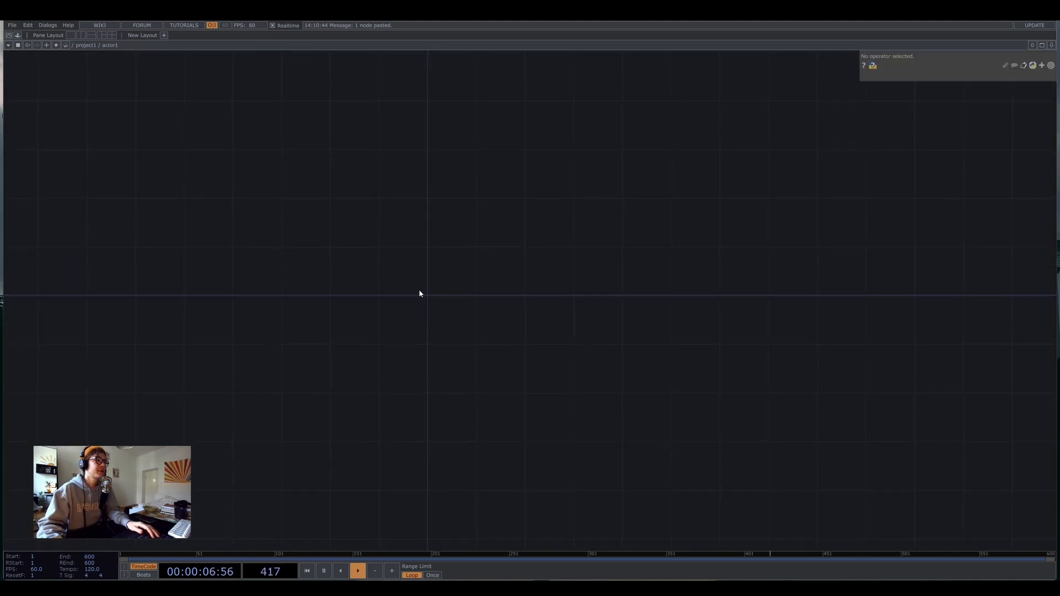
pyautogui.press('Tab')
pyautogui.click(362, 185)
pyautogui.click(355, 186)
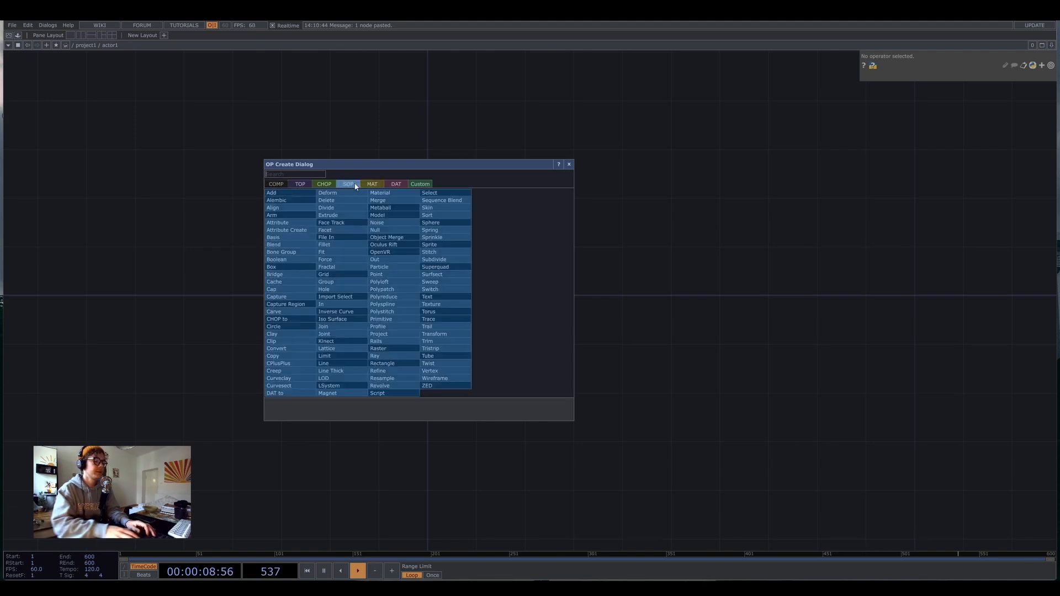
pyautogui.write('spoh')
pyautogui.press('Return')
pyautogui.click(458, 299)
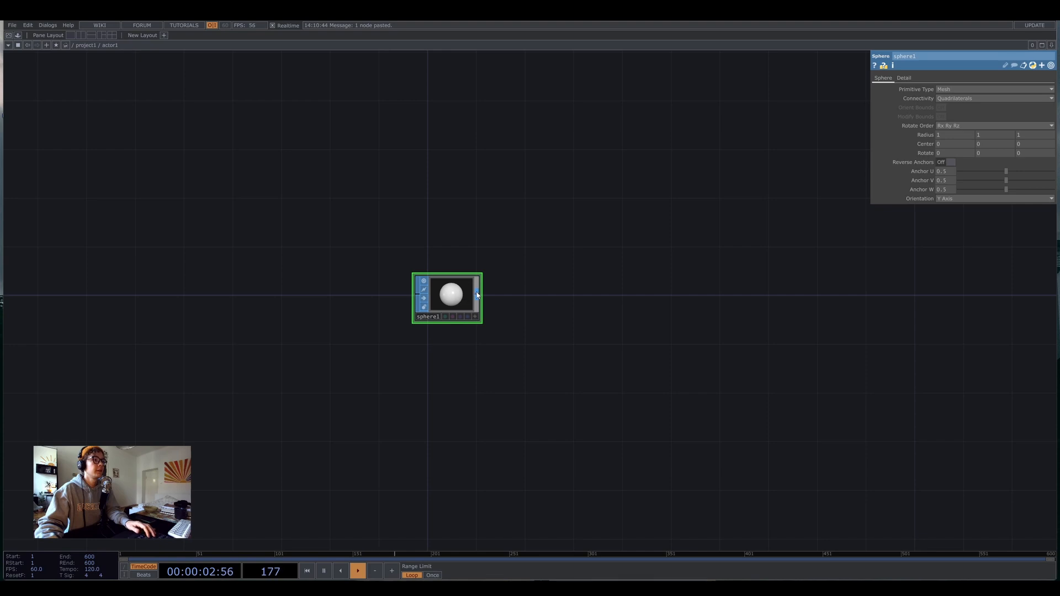
# Append a Transform SOP to the output of sphere1.
pyautogui.click(478, 294)
pyautogui.write('tran')
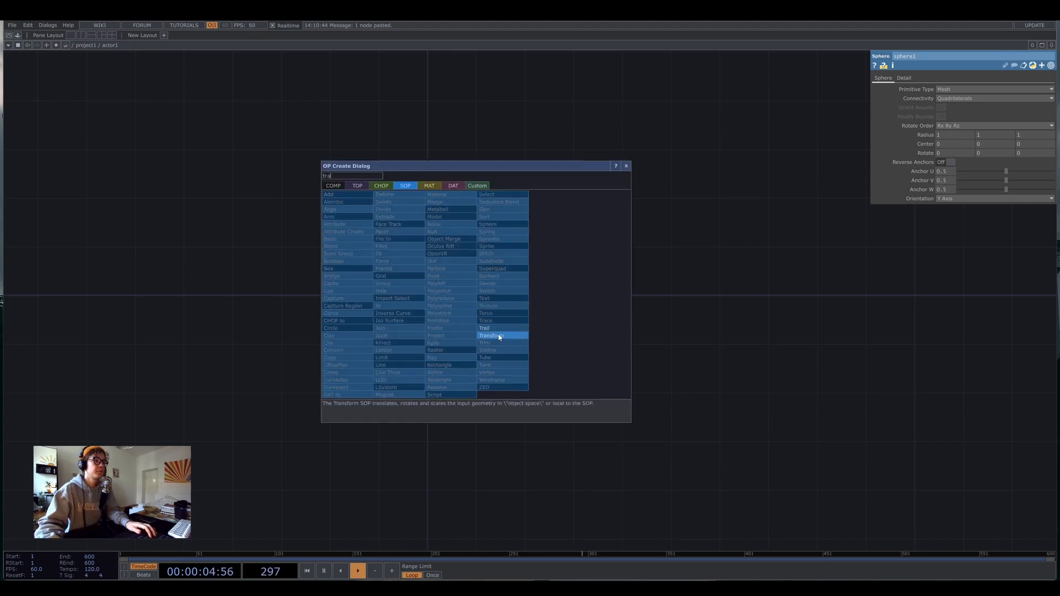
pyautogui.press('Return')
pyautogui.click(549, 301)
# Append a Null SOP after transform1 and turn on its render and display flags.
pyautogui.click(575, 294)
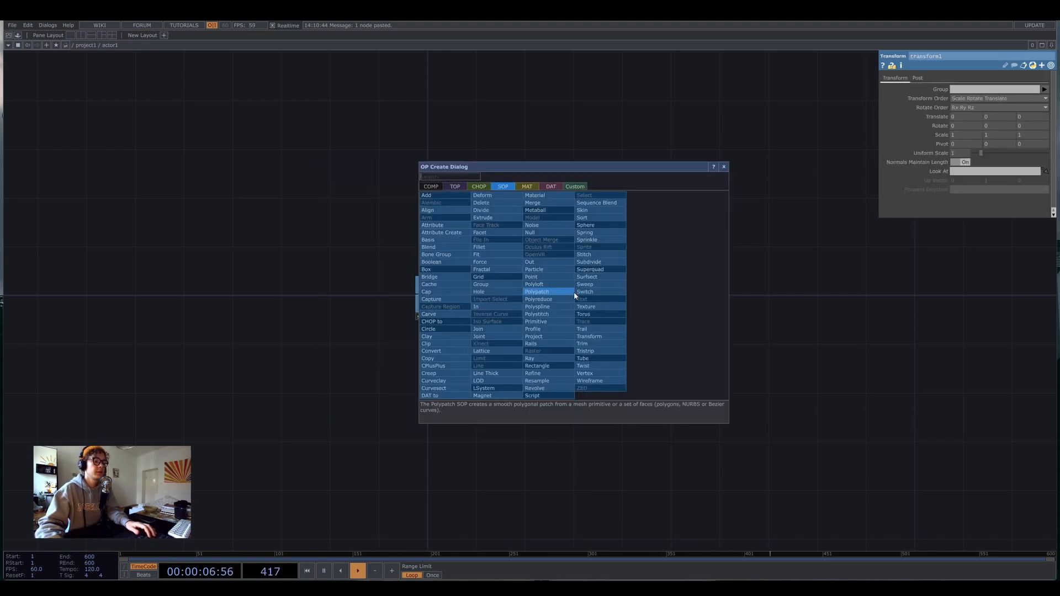
pyautogui.write('nul')
pyautogui.press('Return')
pyautogui.click(574, 294)
pyautogui.moveTo(574, 296); pyautogui.dragTo(648, 297)
pyautogui.scroll(5, 650, 326)
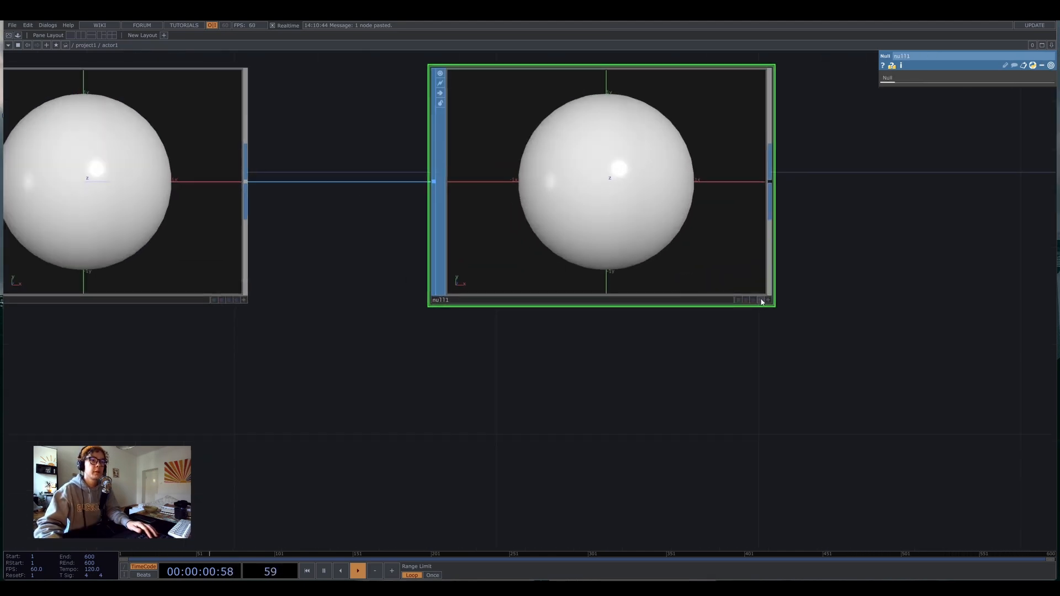
pyautogui.moveTo(462, 416); pyautogui.dragTo(690, 435)
pyautogui.scroll(-4, 663, 429)
pyautogui.moveTo(513, 435); pyautogui.dragTo(671, 385)
# Reduce the uniform scale of transform1 and set the primitive type of sphere1 to Polygon.
pyautogui.click(691, 284)
pyautogui.scroll(2, 691, 286)
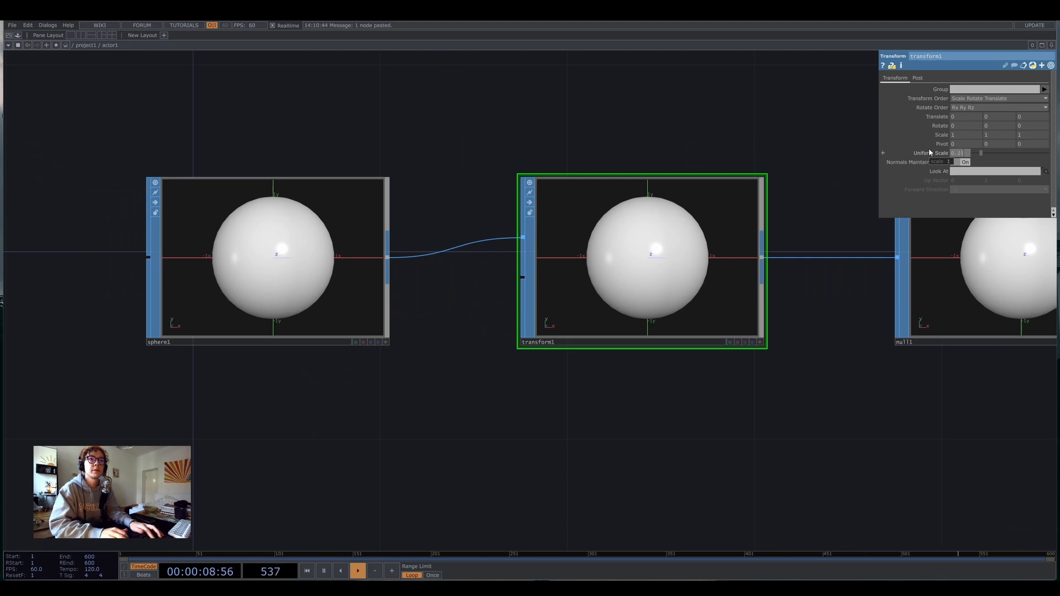
pyautogui.click(360, 246)
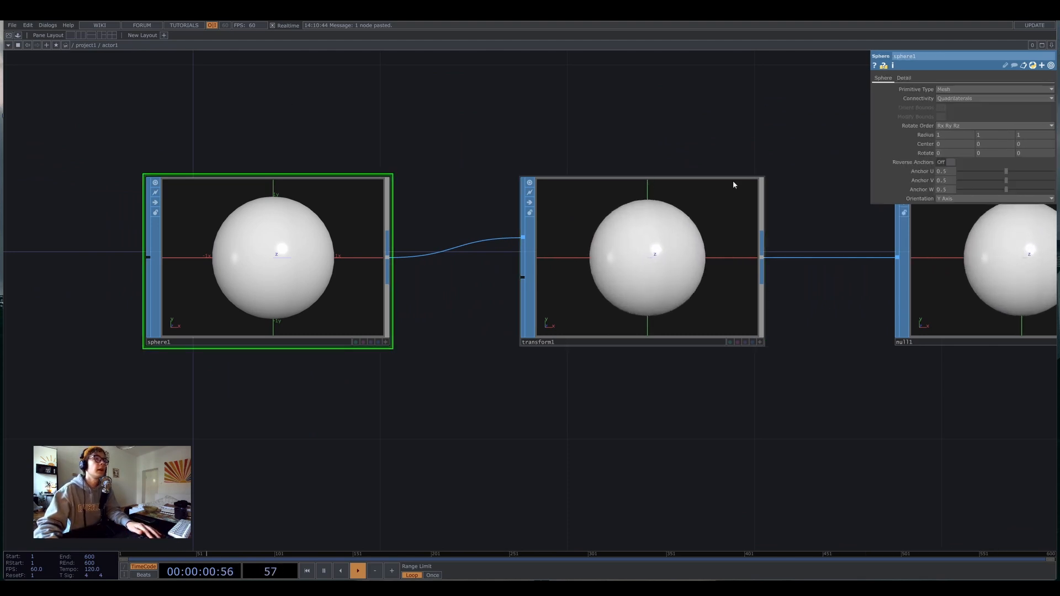
pyautogui.moveTo(548, 139); pyautogui.dragTo(772, 145)
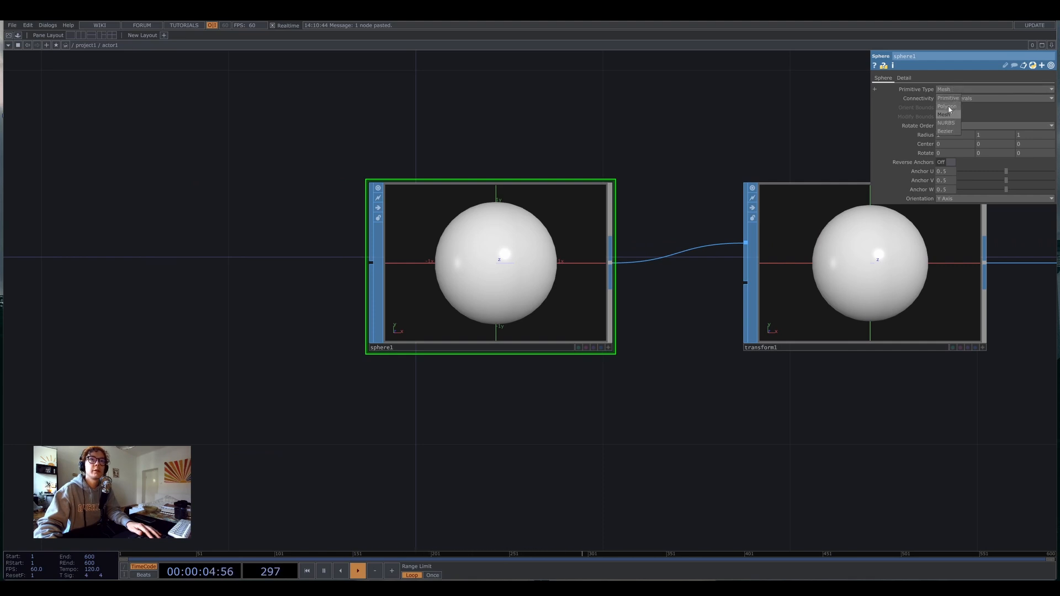
pyautogui.click(949, 108)
# Return to the project1 network and rename actor1 as Particles.
pyautogui.moveTo(621, 142); pyautogui.dragTo(419, 178)
pyautogui.scroll(-3, 492, 183)
pyautogui.moveTo(610, 168); pyautogui.dragTo(492, 193)
pyautogui.scroll(-3, 498, 205)
pyautogui.scroll(-4, 502, 247)
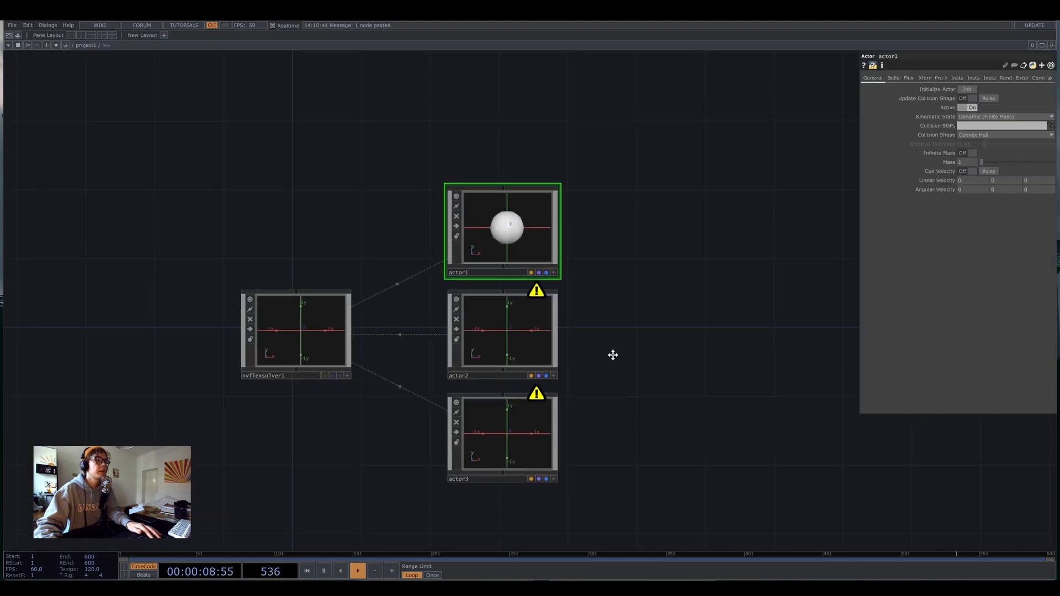
pyautogui.moveTo(612, 355); pyautogui.dragTo(641, 278)
pyautogui.scroll(6, 529, 272)
pyautogui.scroll(-5, 529, 271)
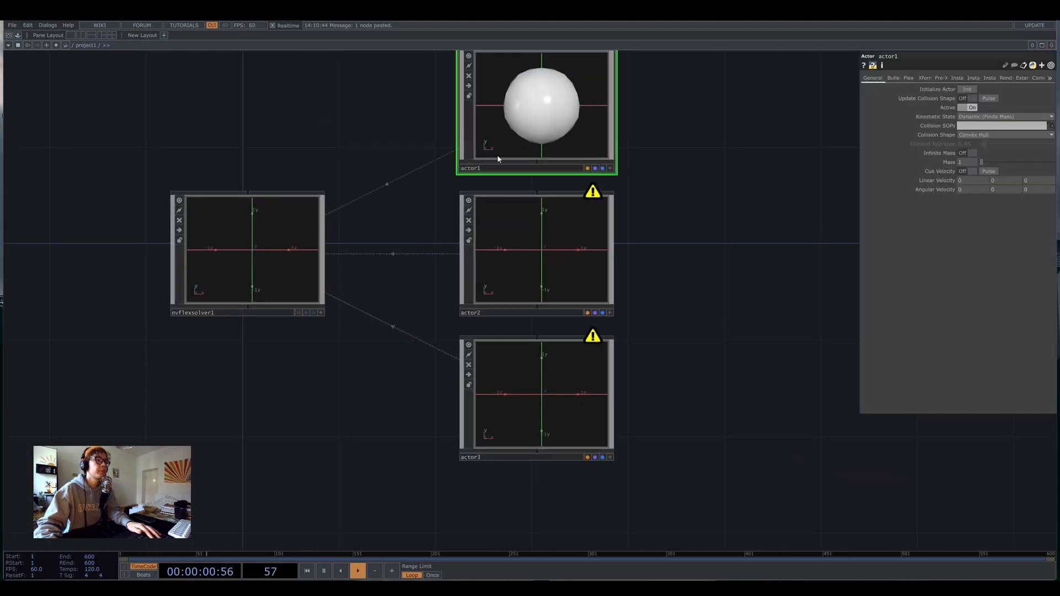
pyautogui.doubleClick(496, 169)
pyautogui.click(562, 370)
pyautogui.scroll(-5, 559, 370)
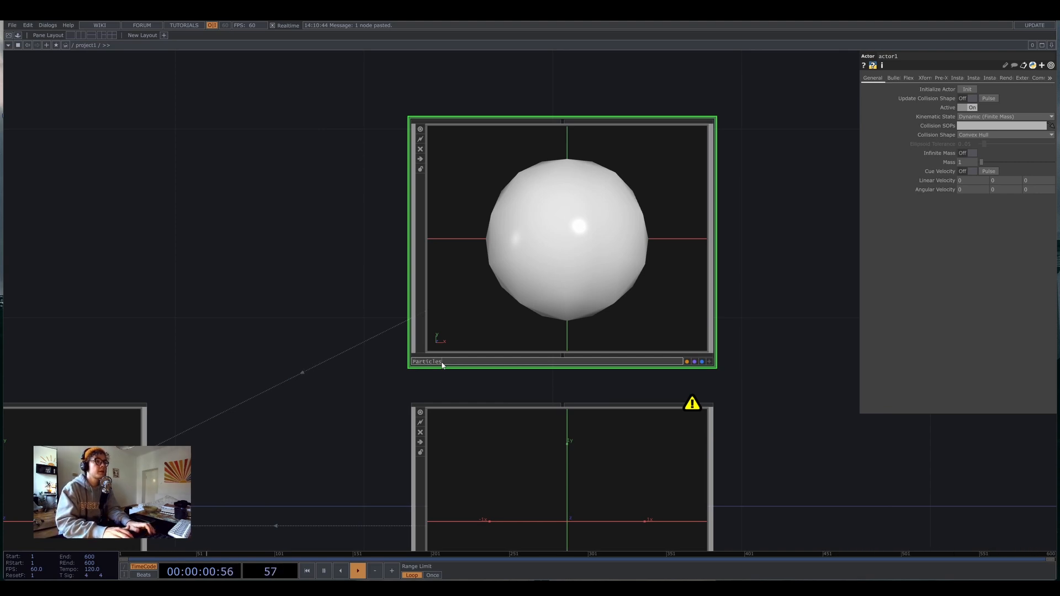
pyautogui.press('Return')
# Rename actor2 as Box and actor3 as Text.
pyautogui.scroll(-5, 360, 227)
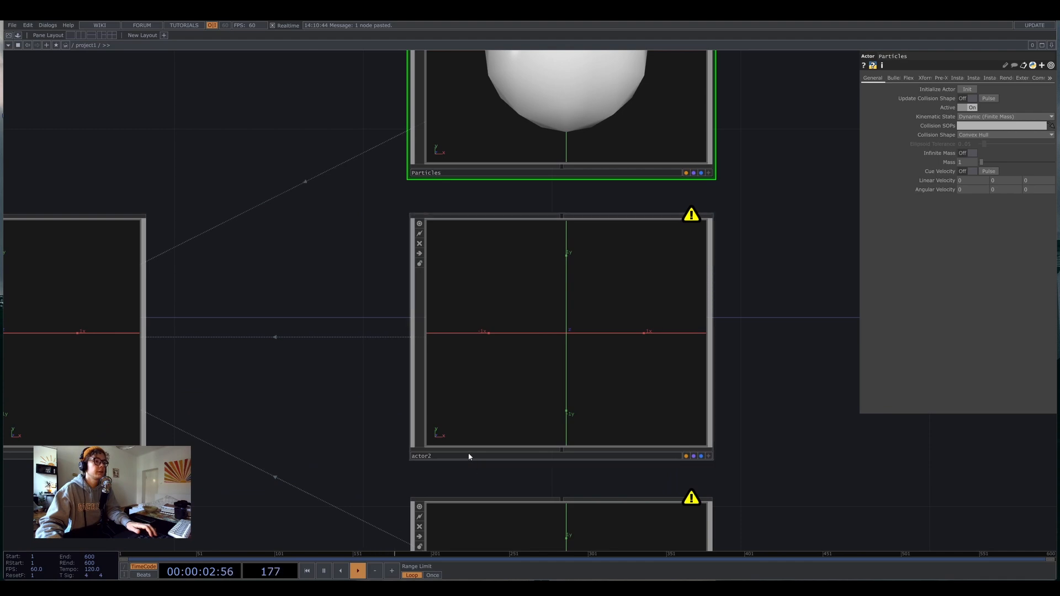
pyautogui.click(468, 456)
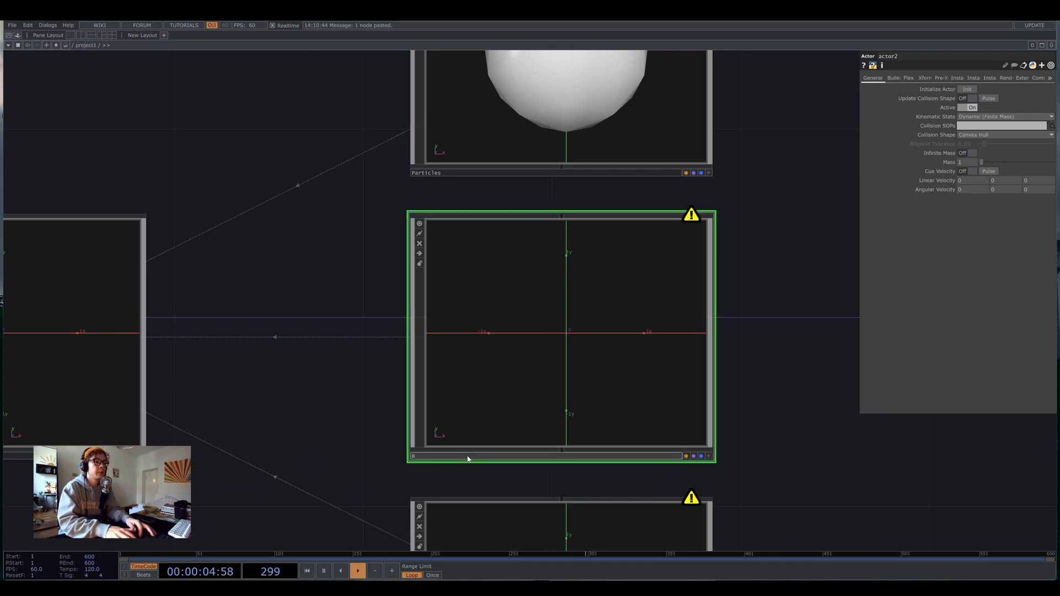
pyautogui.write('Box')
pyautogui.press('Return')
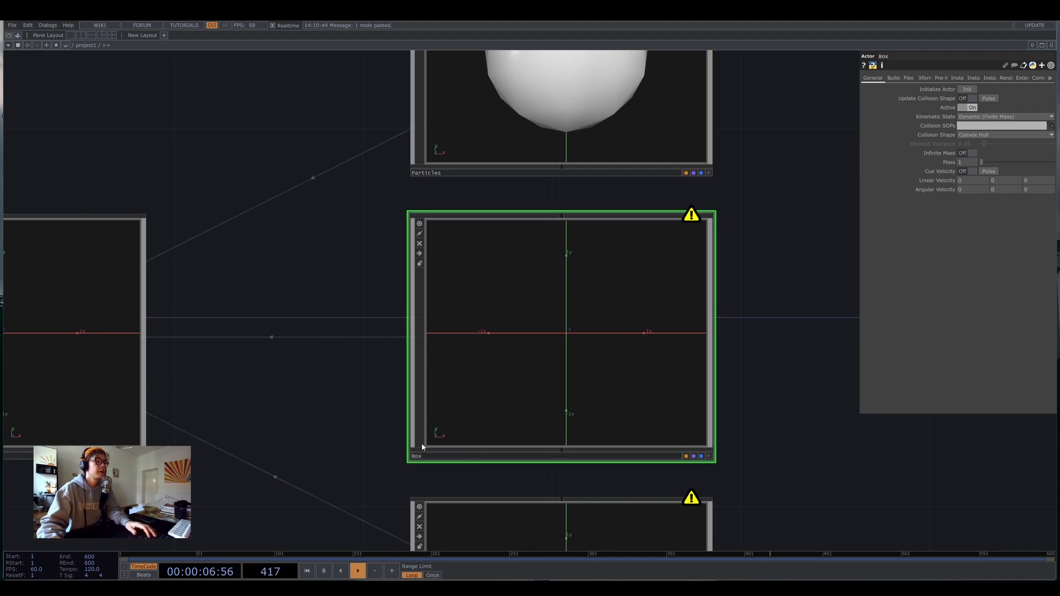
pyautogui.scroll(-6, 421, 443)
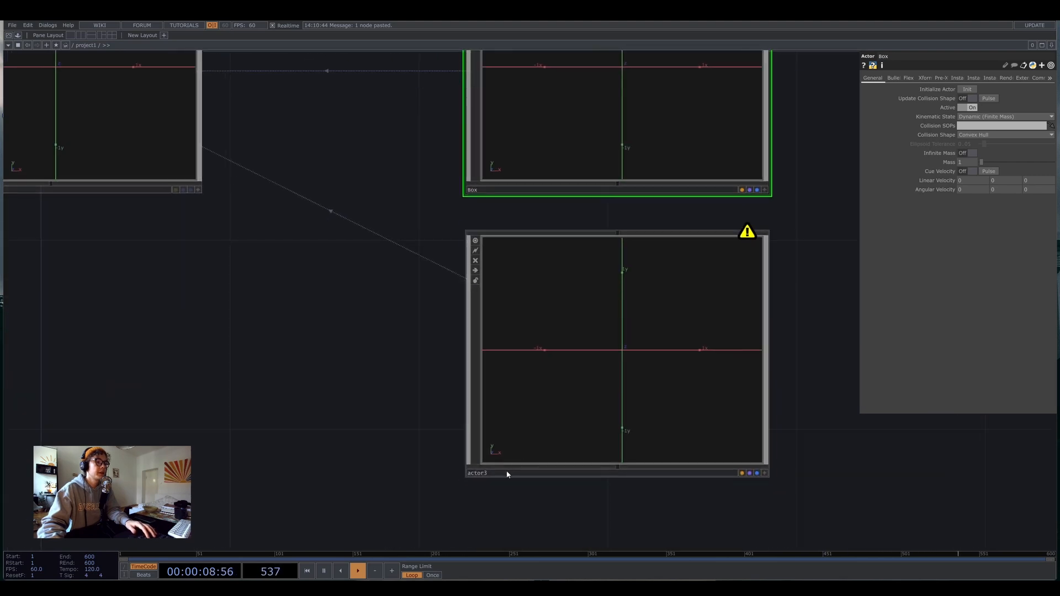
pyautogui.click(507, 473)
pyautogui.write('Text')
pyautogui.press('Return')
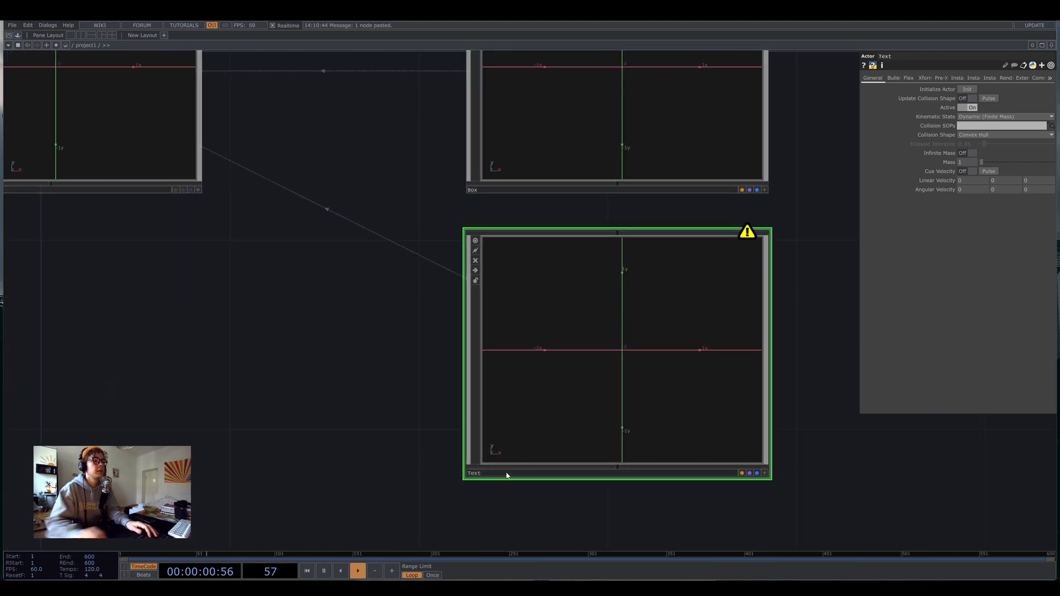
# Enter the Box actor and place a Box SOP in its network.
pyautogui.scroll(7, 655, 445)
pyautogui.hscroll(-2, 739, 376)
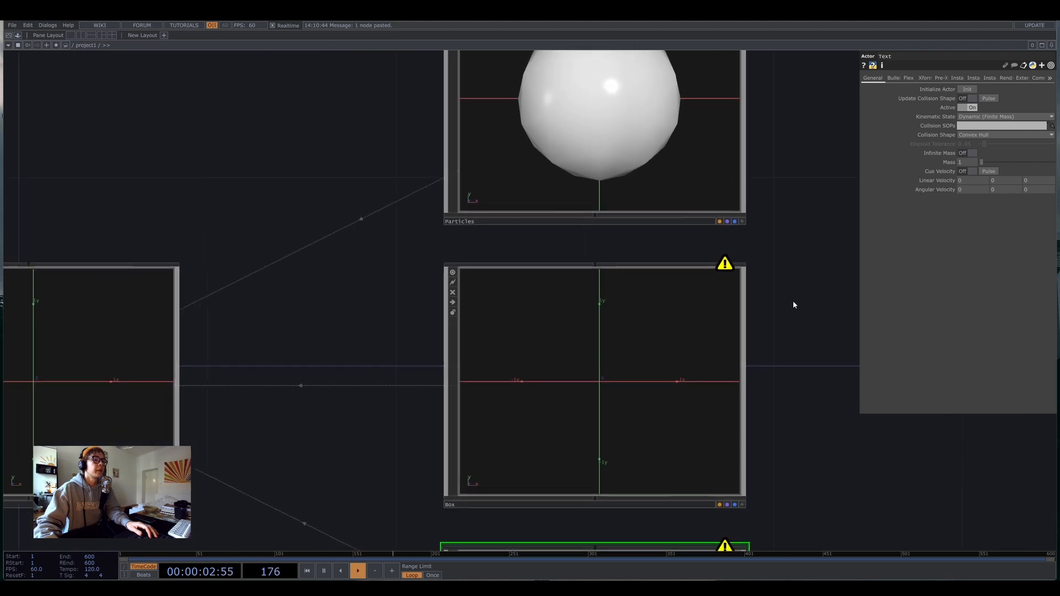
pyautogui.scroll(8, 589, 406)
pyautogui.press('Tab')
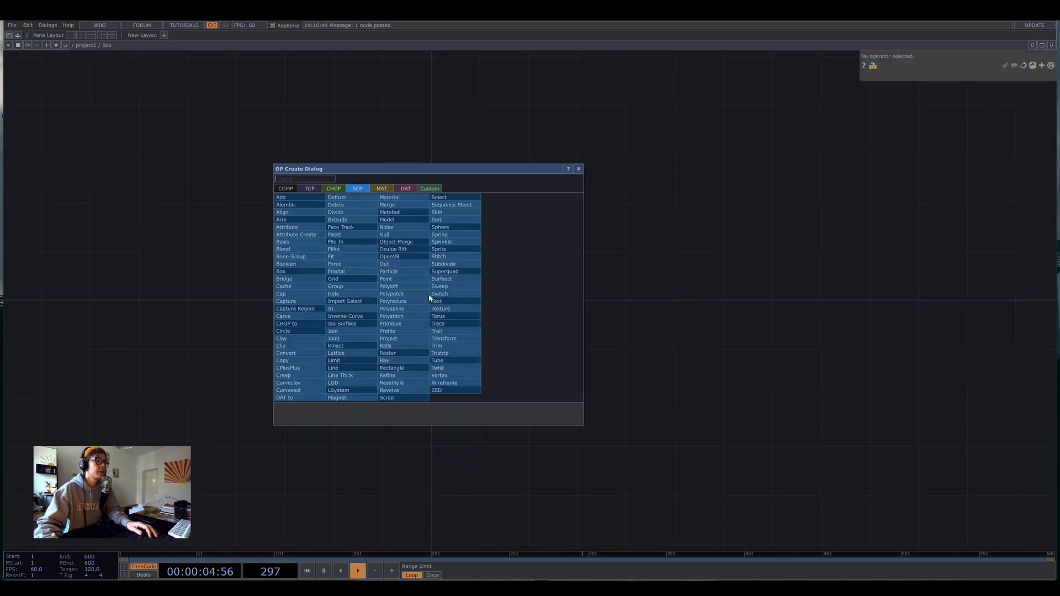
pyautogui.write('box')
pyautogui.press('Return')
pyautogui.moveTo(404, 260); pyautogui.dragTo(428, 309)
# Append a Transform SOP to the output of box1.
pyautogui.rightClick(458, 298)
pyautogui.write('tra')
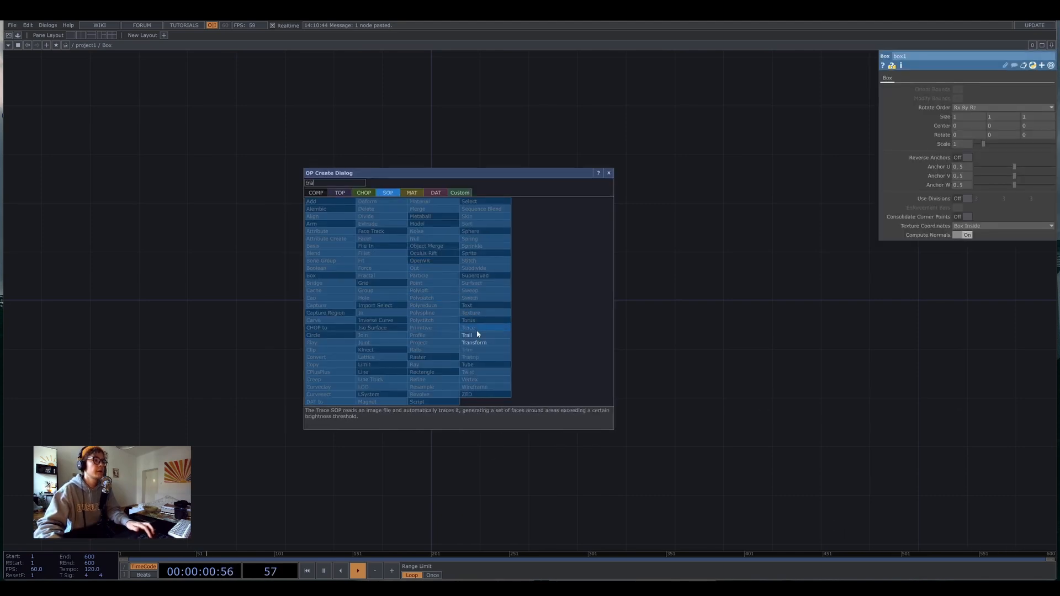
pyautogui.click(473, 343)
pyautogui.click(524, 300)
# Append a Null SOP after the box's transform and turn on its render and display flags.
pyautogui.rightClick(558, 302)
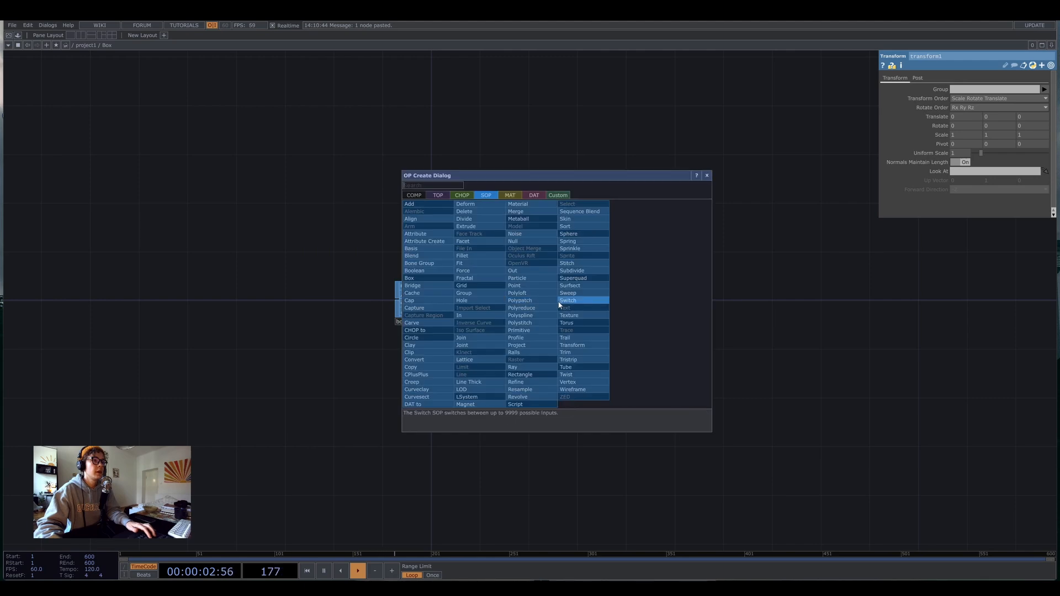
pyautogui.write('null')
pyautogui.press('Return')
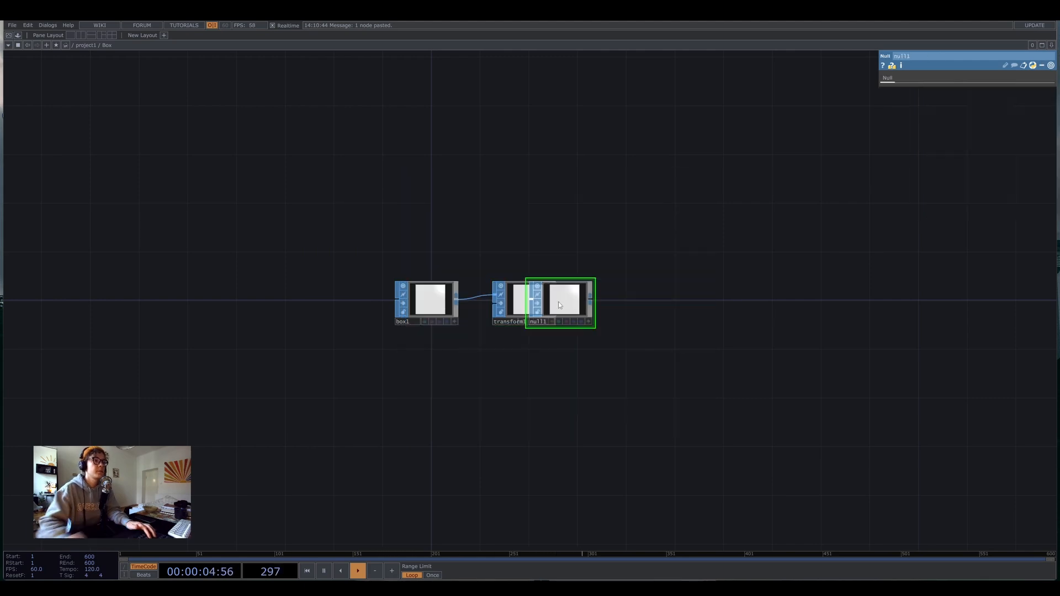
pyautogui.click(644, 300)
pyautogui.scroll(5, 644, 307)
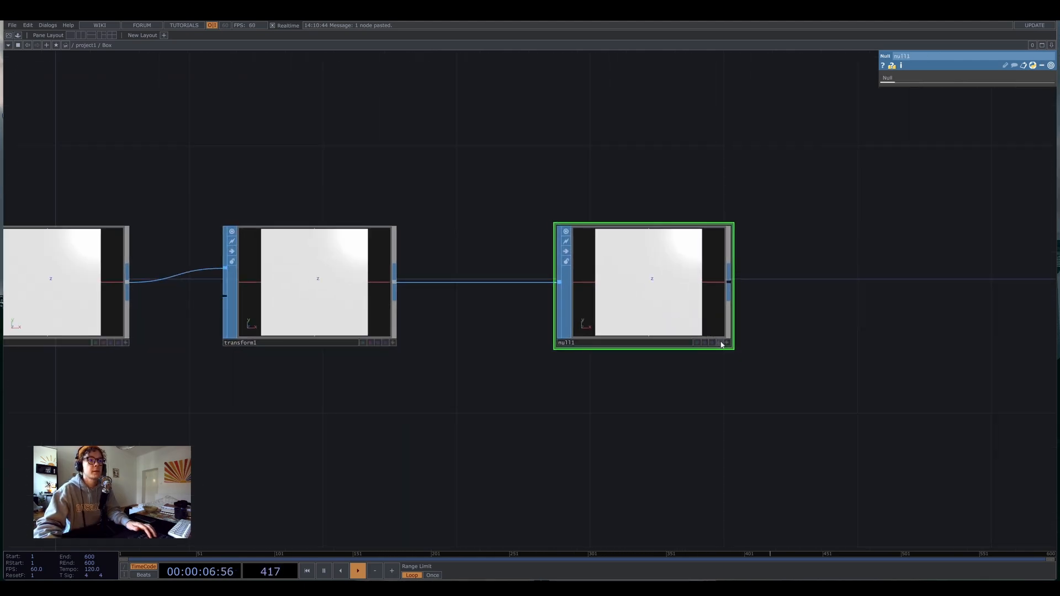
pyautogui.moveTo(465, 381); pyautogui.dragTo(823, 391)
pyautogui.moveTo(709, 317); pyautogui.dragTo(743, 318)
pyautogui.moveTo(758, 463); pyautogui.dragTo(546, 468)
# Activate the viewer of transform1 and orbit it to see the box from an angle above.
pyautogui.click(551, 300)
pyautogui.scroll(-4, 560, 321)
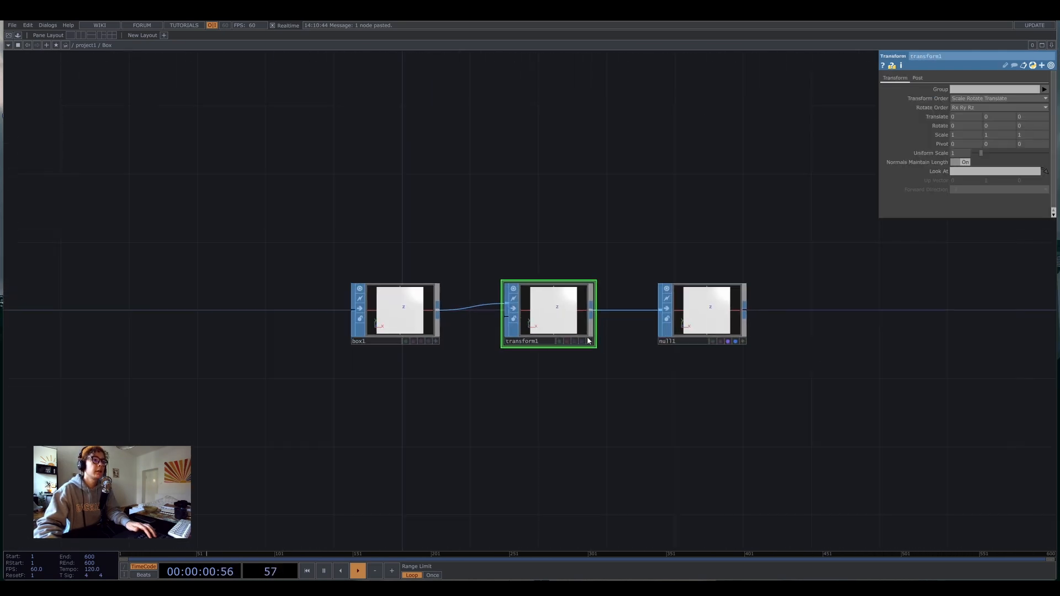
pyautogui.scroll(5, 584, 337)
pyautogui.click(603, 354)
pyautogui.moveTo(572, 245); pyautogui.dragTo(533, 276)
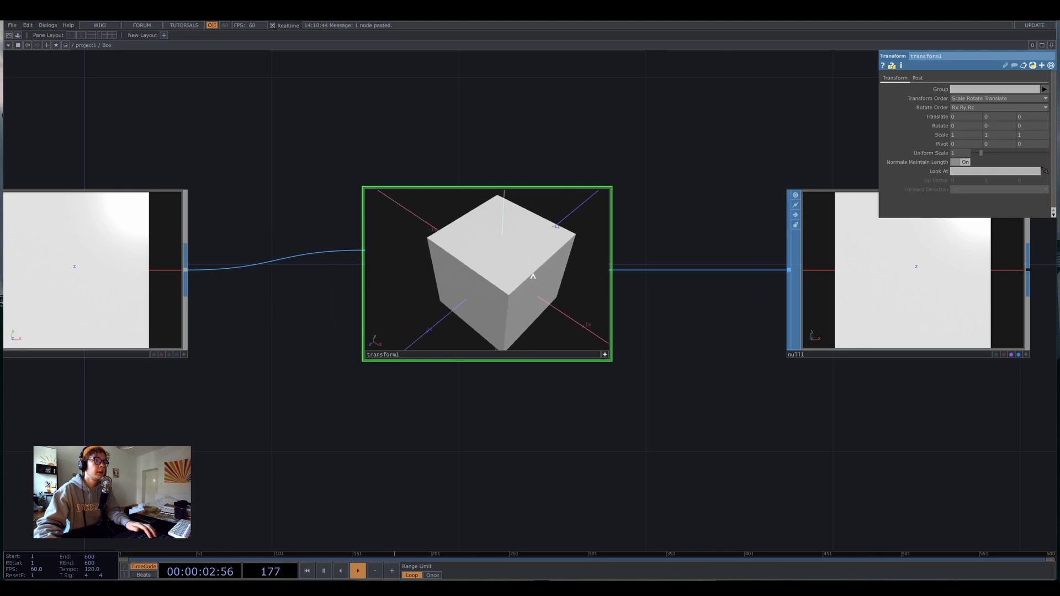
# Stretch the box in transform1 with an X scale of 1.9 and a uniform scale of 3, and deactivate the node's viewer.
pyautogui.moveTo(749, 152); pyautogui.dragTo(724, 122)
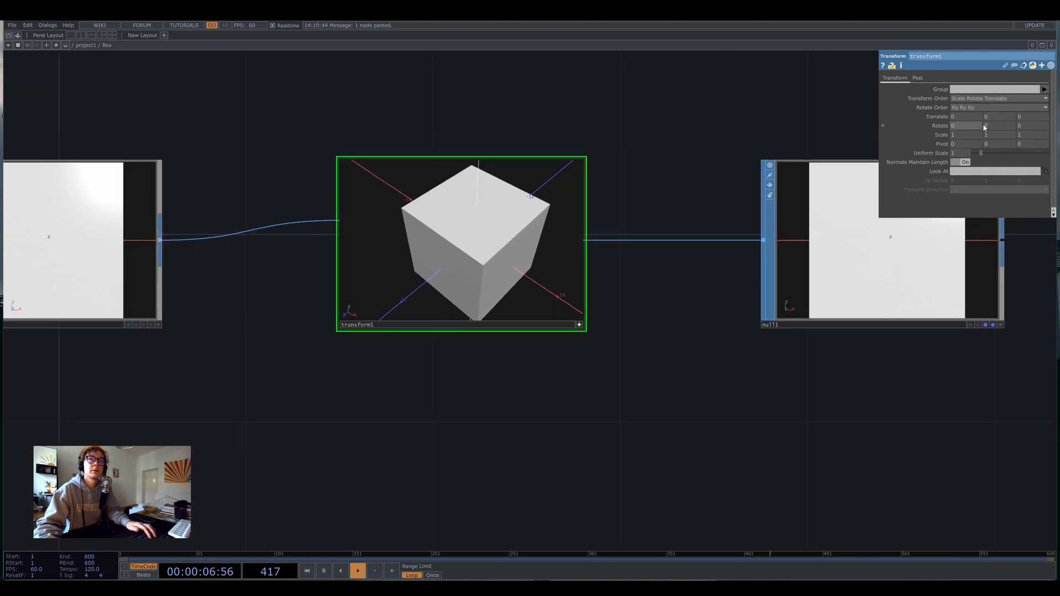
pyautogui.moveTo(993, 137); pyautogui.dragTo(1027, 145, button='middle')
pyautogui.moveTo(574, 304); pyautogui.dragTo(448, 222)
pyautogui.moveTo(529, 111); pyautogui.dragTo(620, 175)
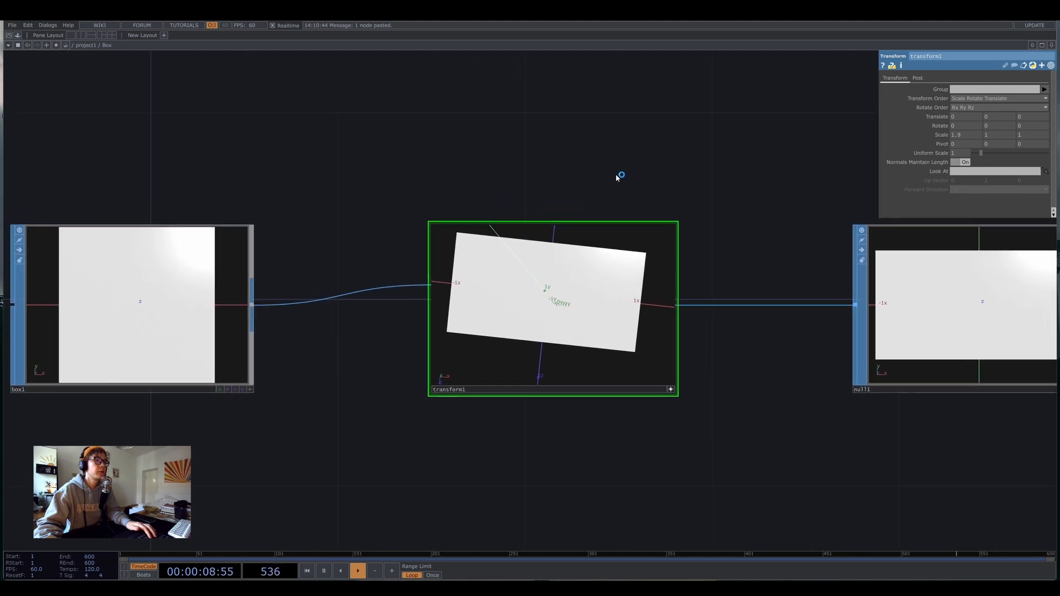
pyautogui.scroll(-2, 620, 175)
pyautogui.moveTo(690, 329); pyautogui.dragTo(653, 275)
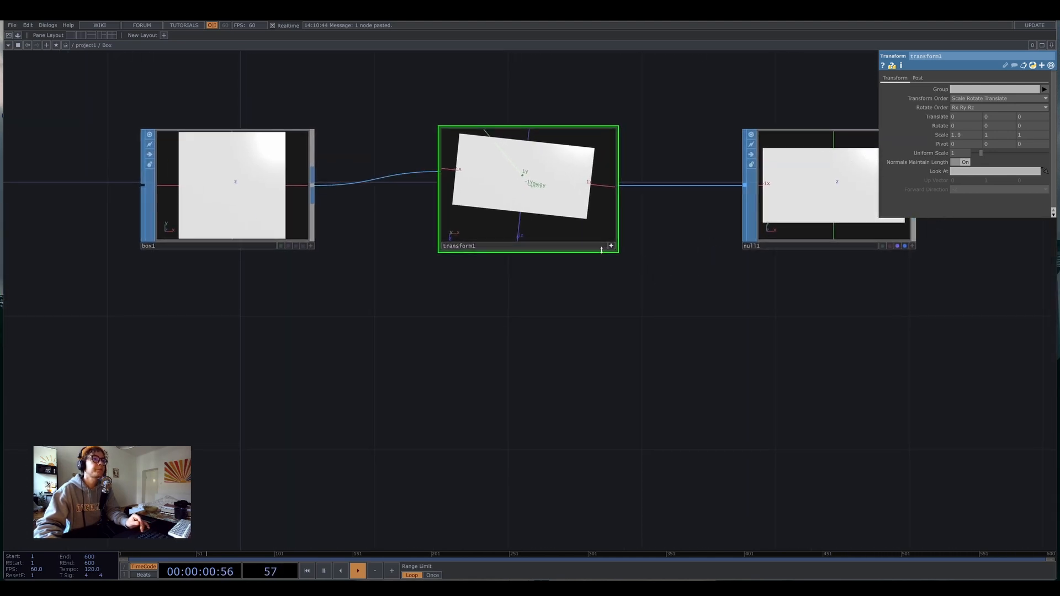
pyautogui.click(611, 246)
pyautogui.moveTo(690, 172); pyautogui.dragTo(748, 207)
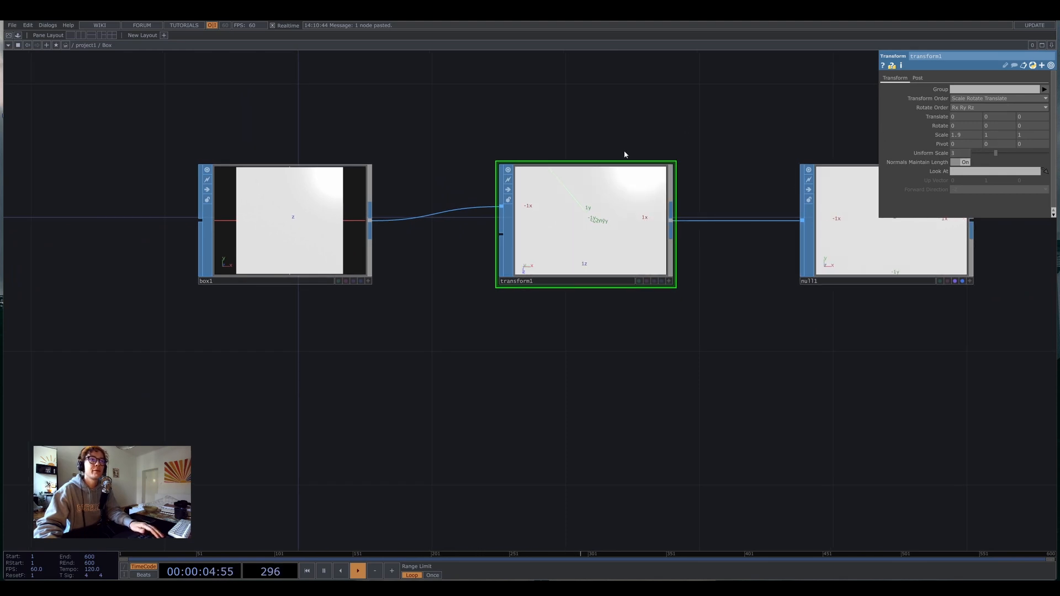
# Return to the project network and place a Render TOP beside the Box actor, opposite the Flex solver.
pyautogui.scroll(-6, 674, 123)
pyautogui.moveTo(711, 153); pyautogui.dragTo(493, 283)
pyautogui.moveTo(497, 226); pyautogui.dragTo(545, 224)
pyautogui.press('Tab')
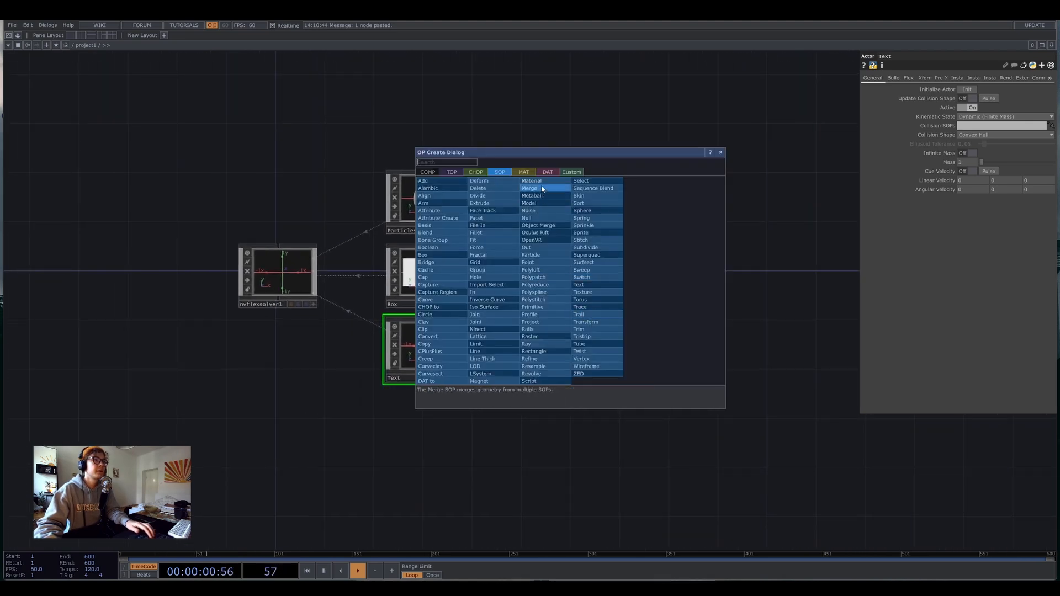
pyautogui.click(459, 172)
pyautogui.write('rend')
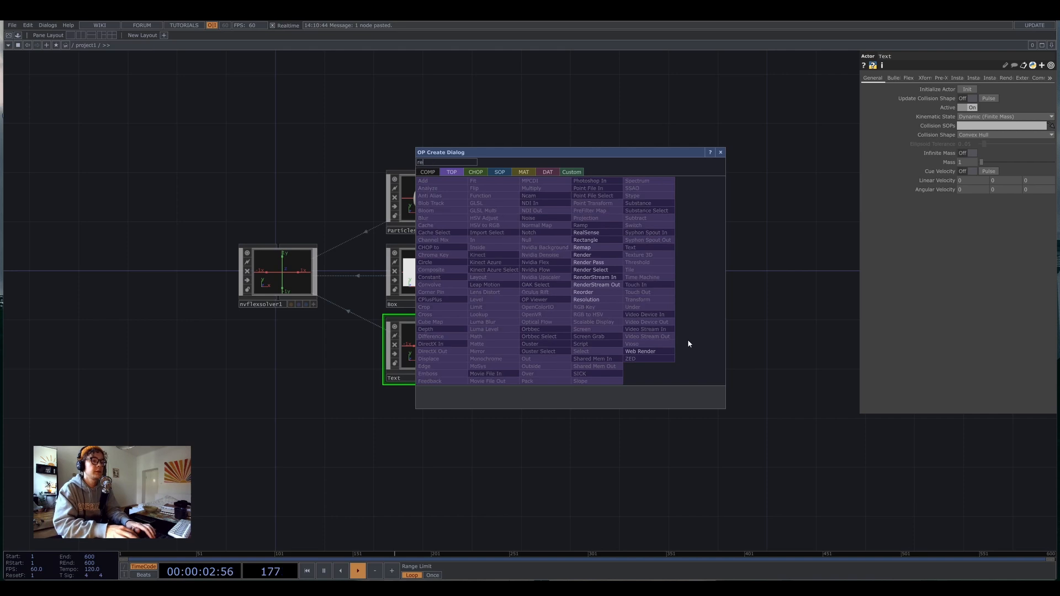
pyautogui.click(597, 258)
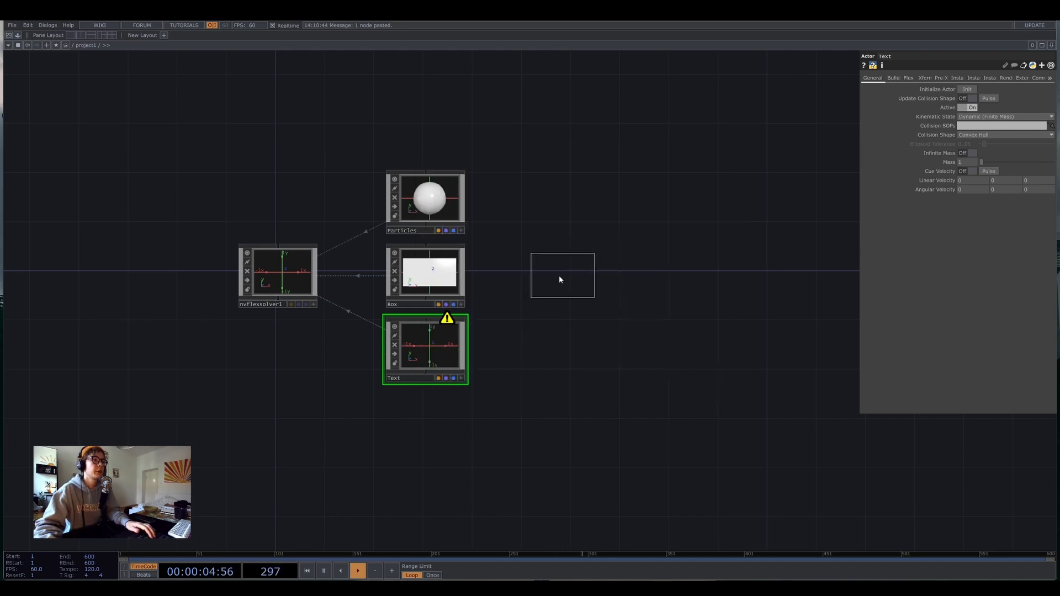
pyautogui.click(557, 275)
# Add an Environment Light COMP above render1 in the project network.
pyautogui.press('Tab')
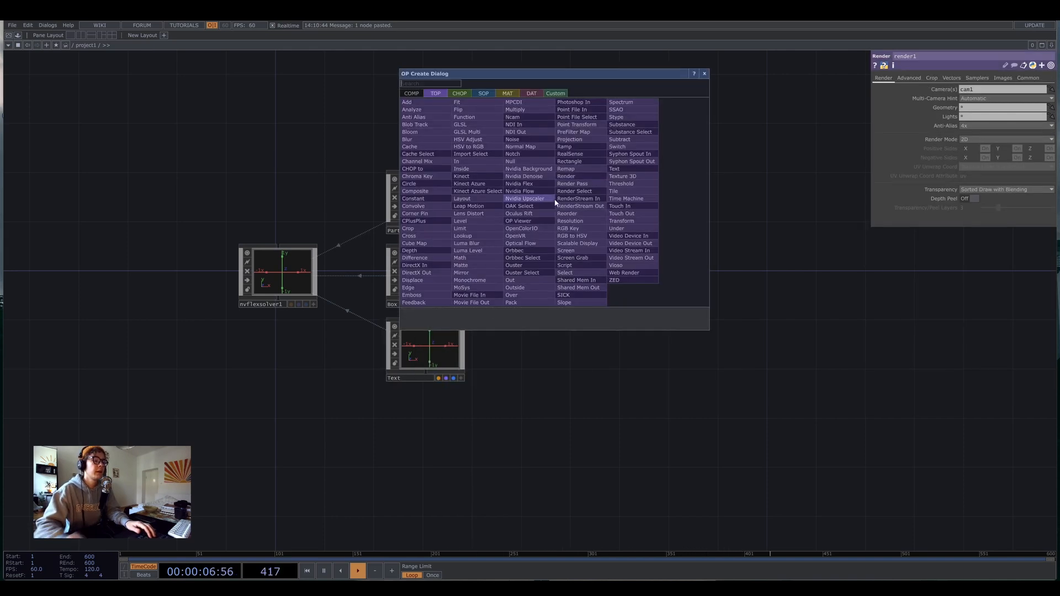
pyautogui.write('lig')
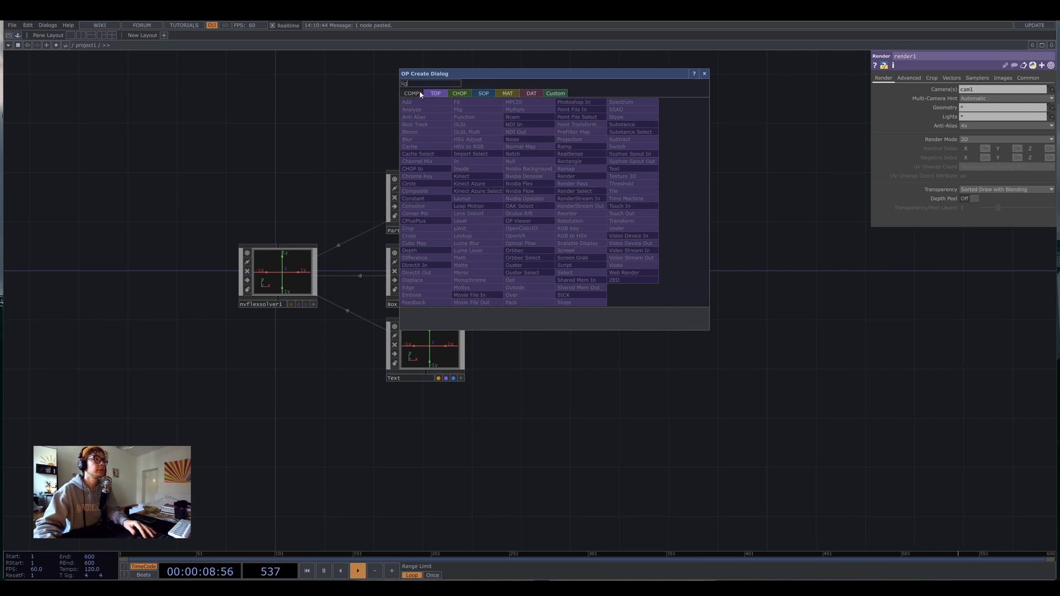
pyautogui.click(423, 93)
pyautogui.click(428, 147)
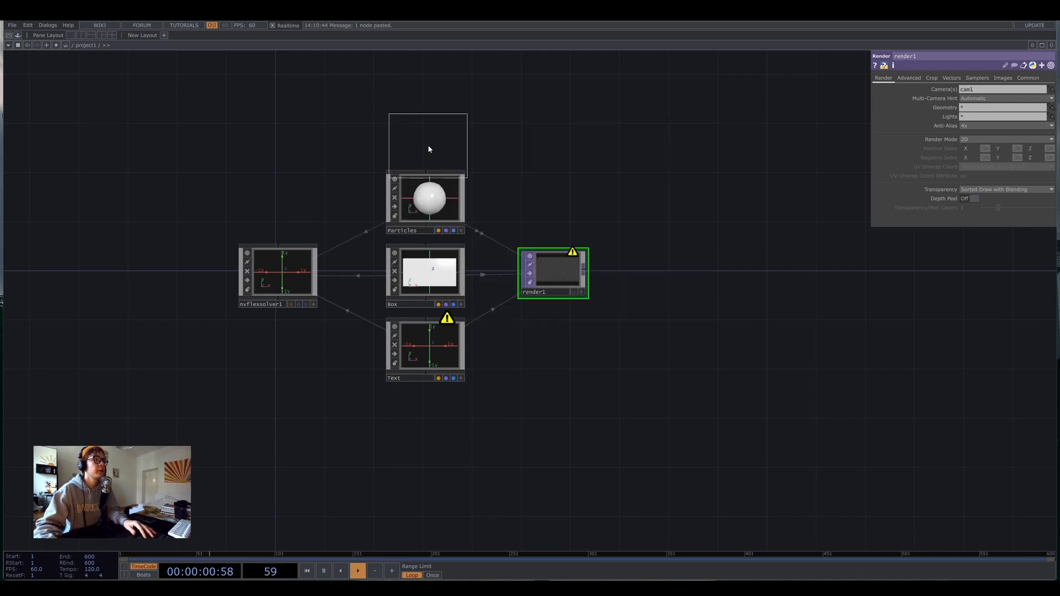
pyautogui.click(552, 198)
pyautogui.scroll(5, 627, 219)
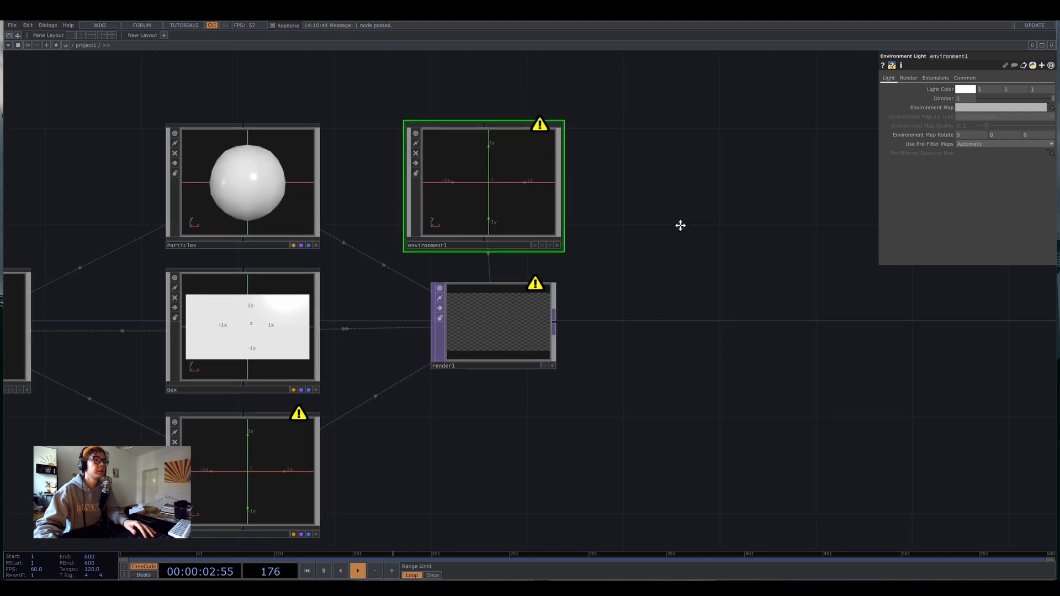
pyautogui.hscroll(5, 560, 291)
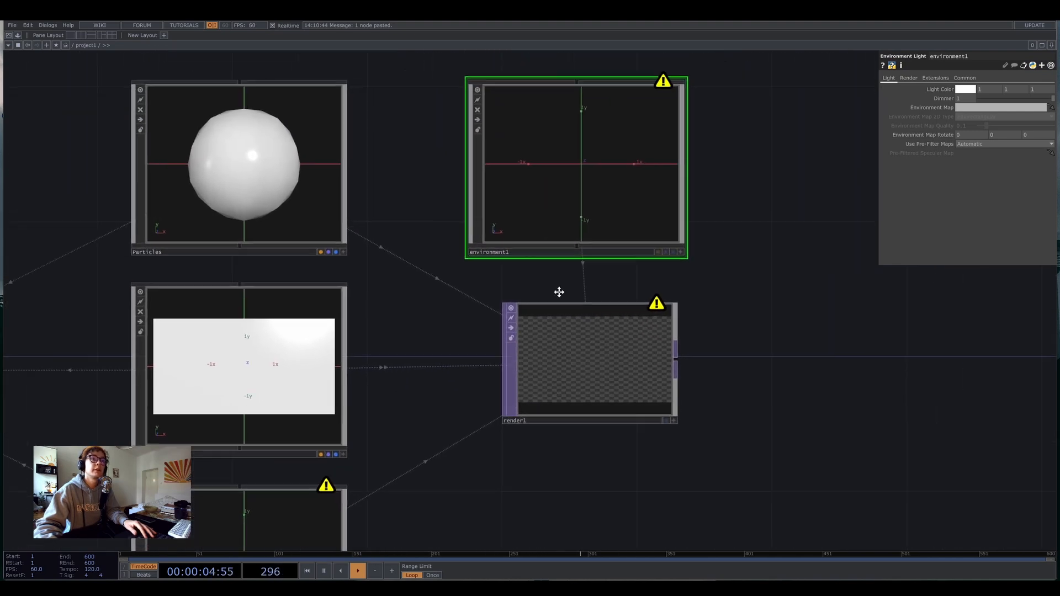
pyautogui.press('Tab')
pyautogui.write('co')
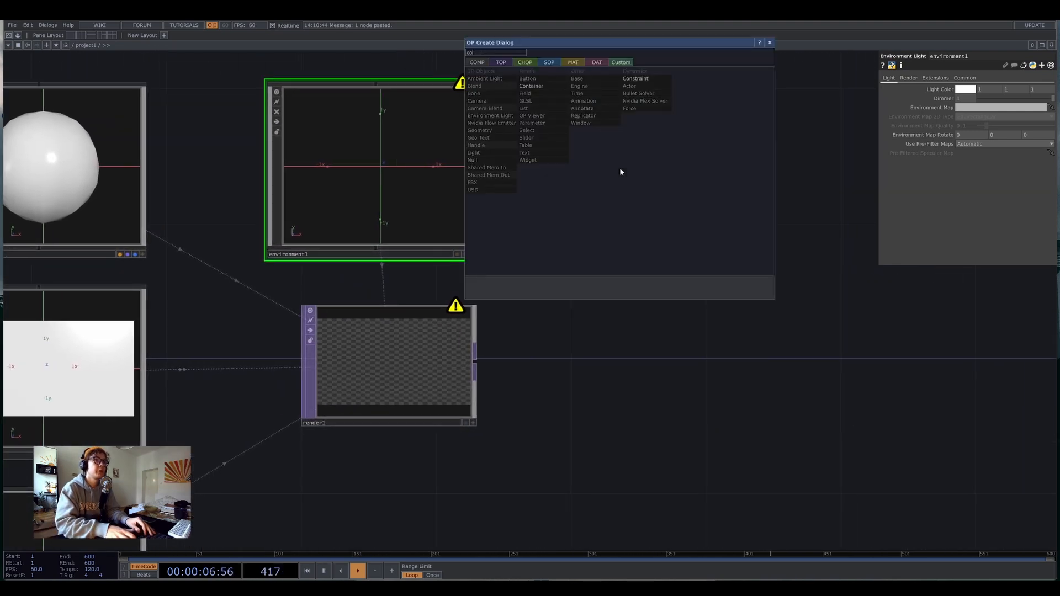
pyautogui.click(508, 63)
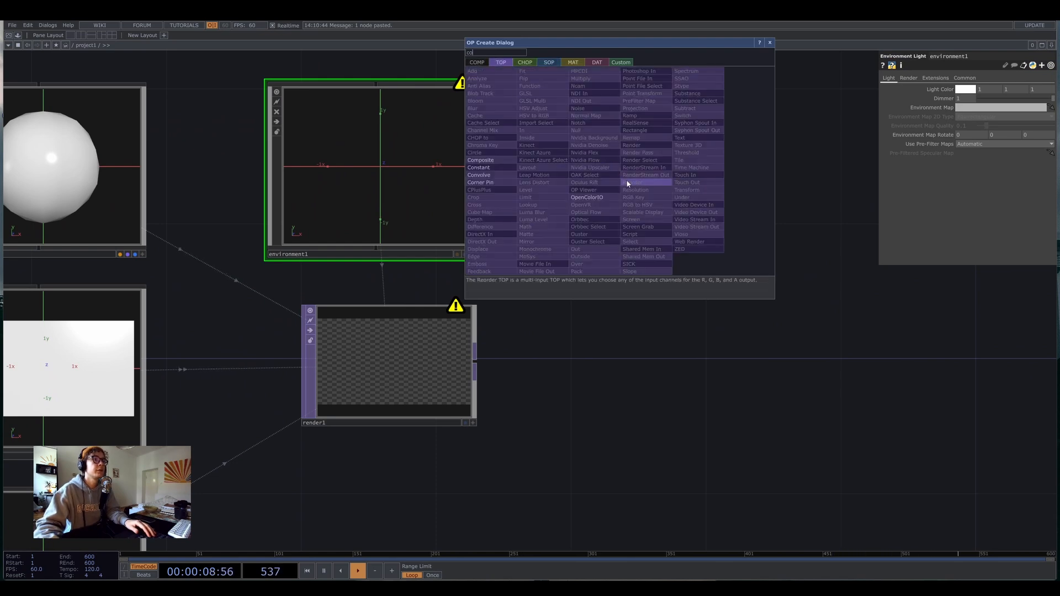
pyautogui.click(501, 165)
pyautogui.click(596, 181)
pyautogui.hotkey('ctrl', 'z')
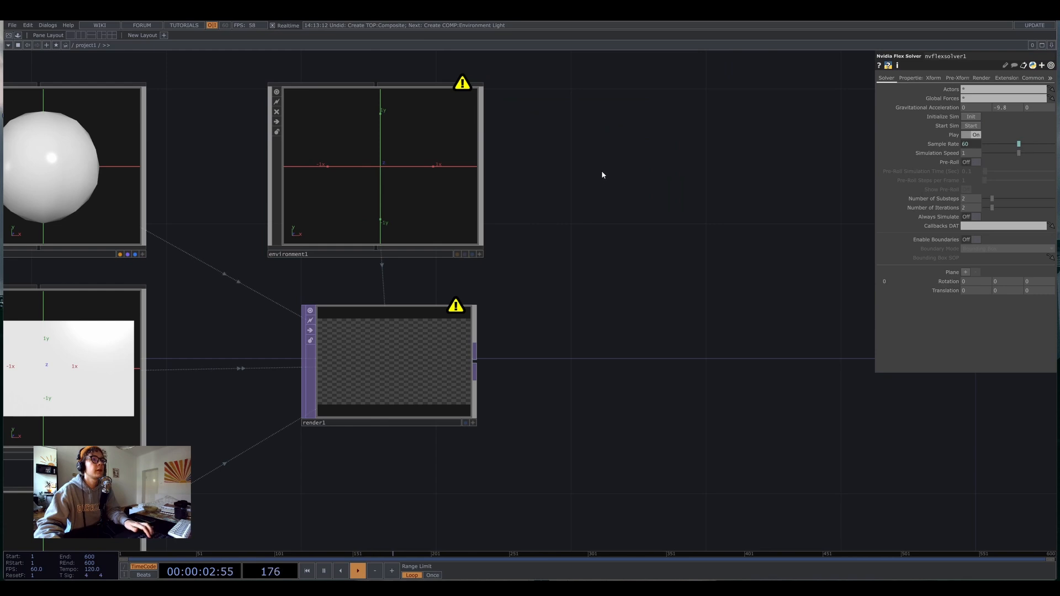
pyautogui.press('Tab')
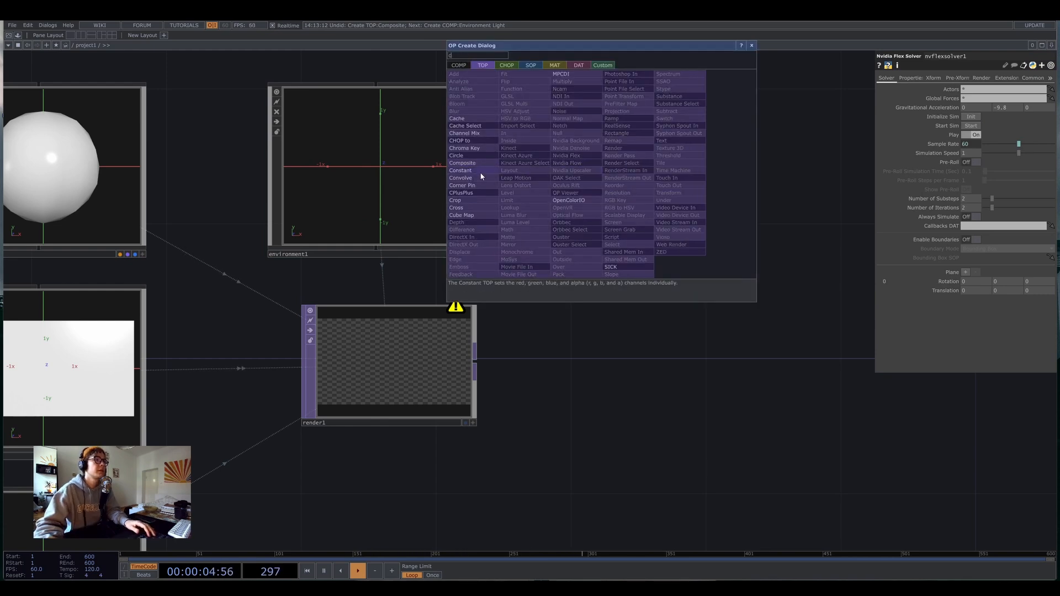
pyautogui.click(479, 177)
pyautogui.click(658, 197)
pyautogui.moveTo(697, 229); pyautogui.dragTo(664, 195)
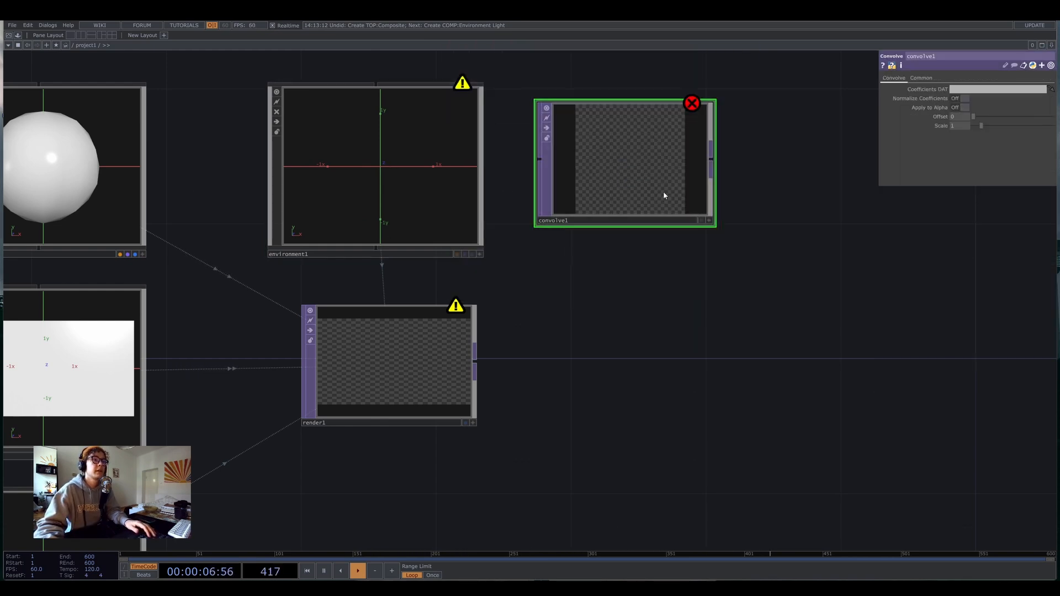
pyautogui.hotkey('ctrl', 'z')
# Place a Constant TOP beside the environment light.
pyautogui.press('Tab')
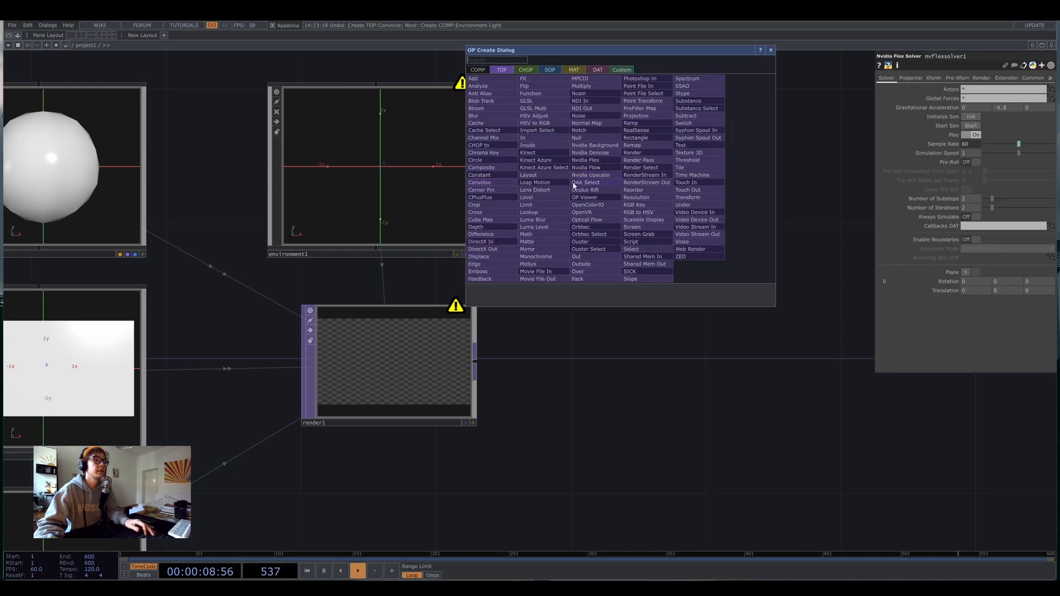
pyautogui.write('cons')
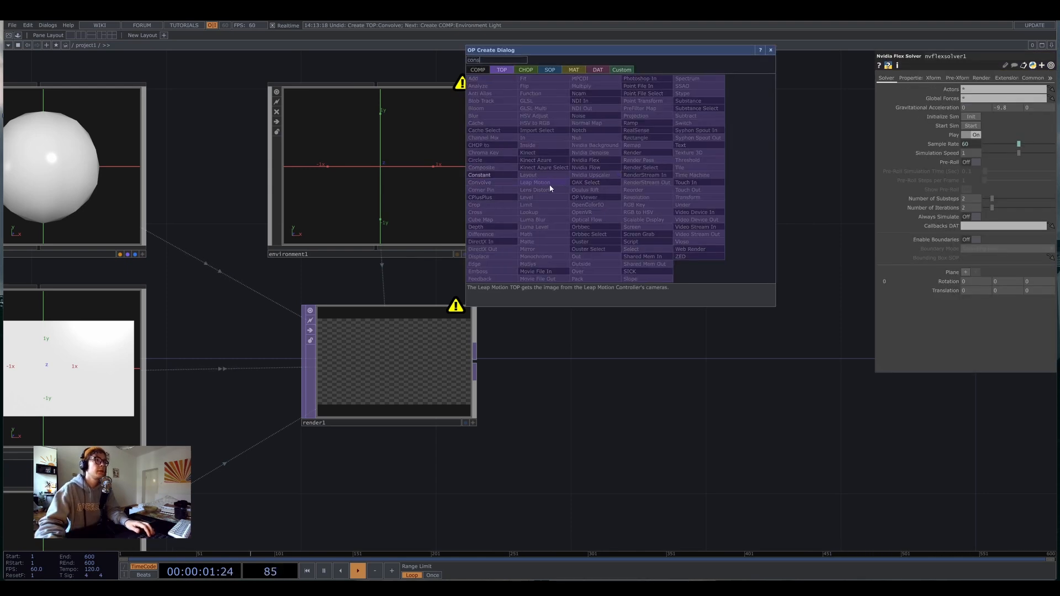
pyautogui.click(488, 175)
pyautogui.click(644, 177)
# Assign constant1 as the environment map of the environment light.
pyautogui.press('h')
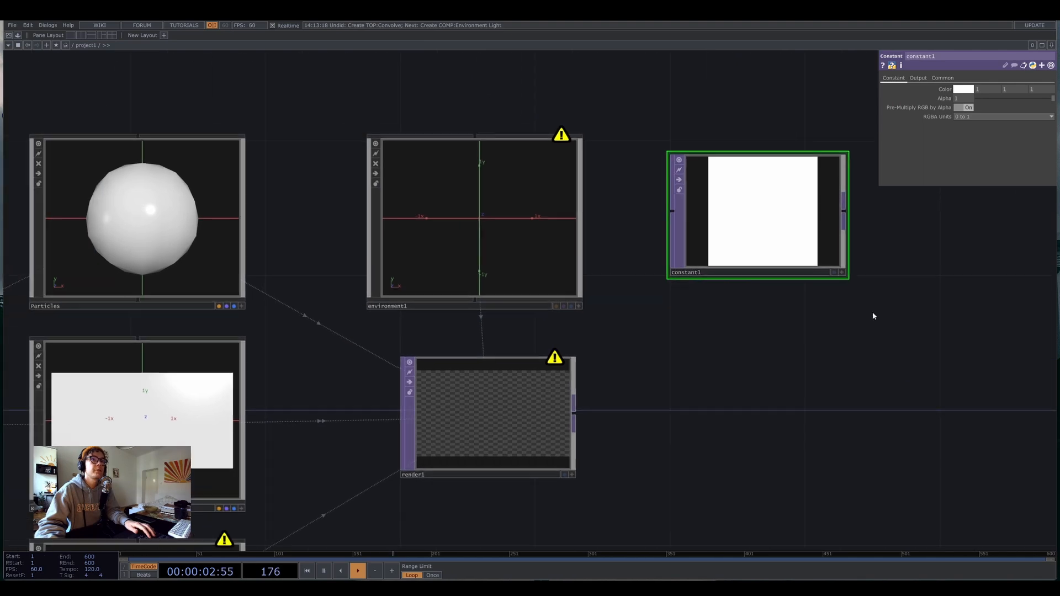
pyautogui.moveTo(826, 244); pyautogui.dragTo(539, 247)
pyautogui.click(538, 240)
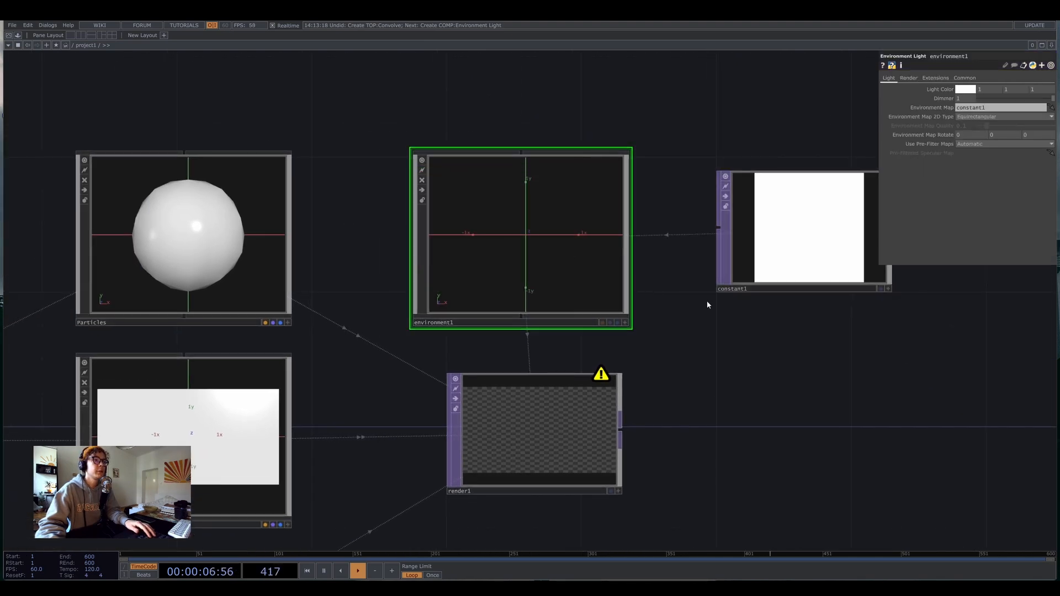
pyautogui.press('h')
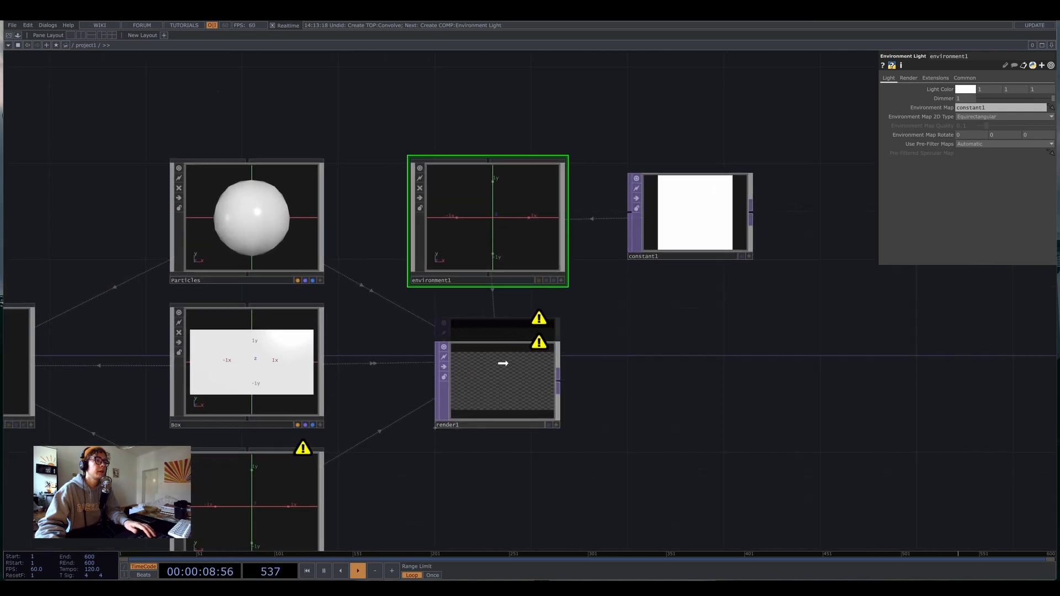
# Add a Camera COMP below render1 so the render uses cam1.
pyautogui.scroll(-3, 788, 275)
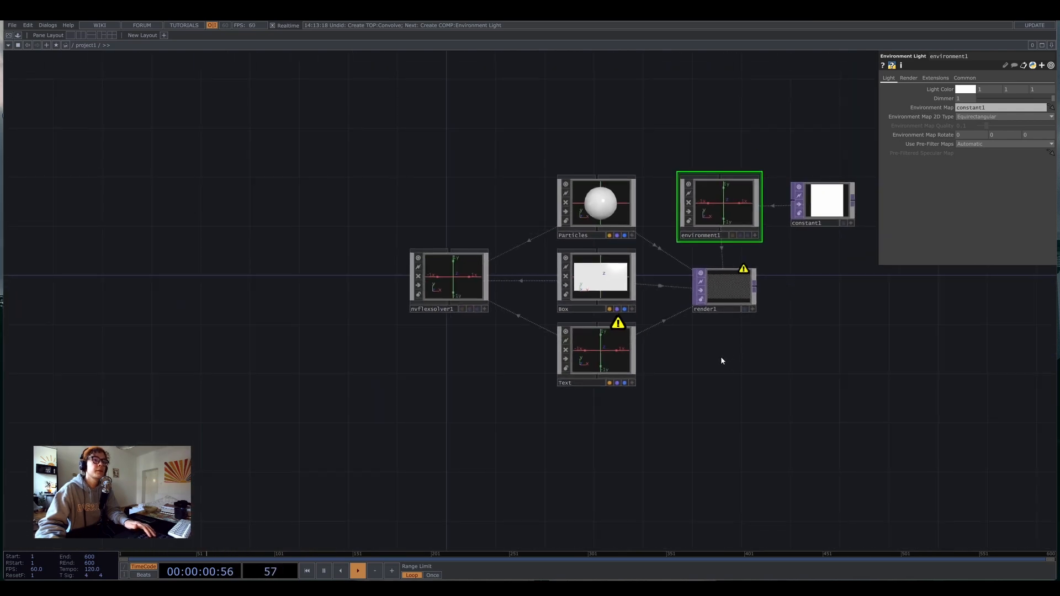
pyautogui.press('Tab')
pyautogui.write('cam')
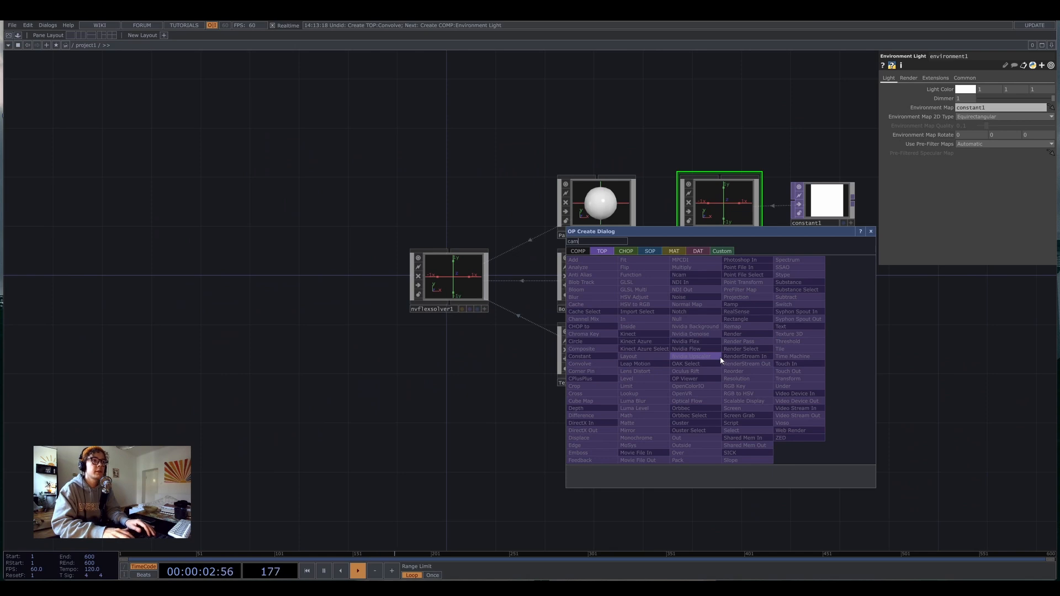
pyautogui.click(583, 251)
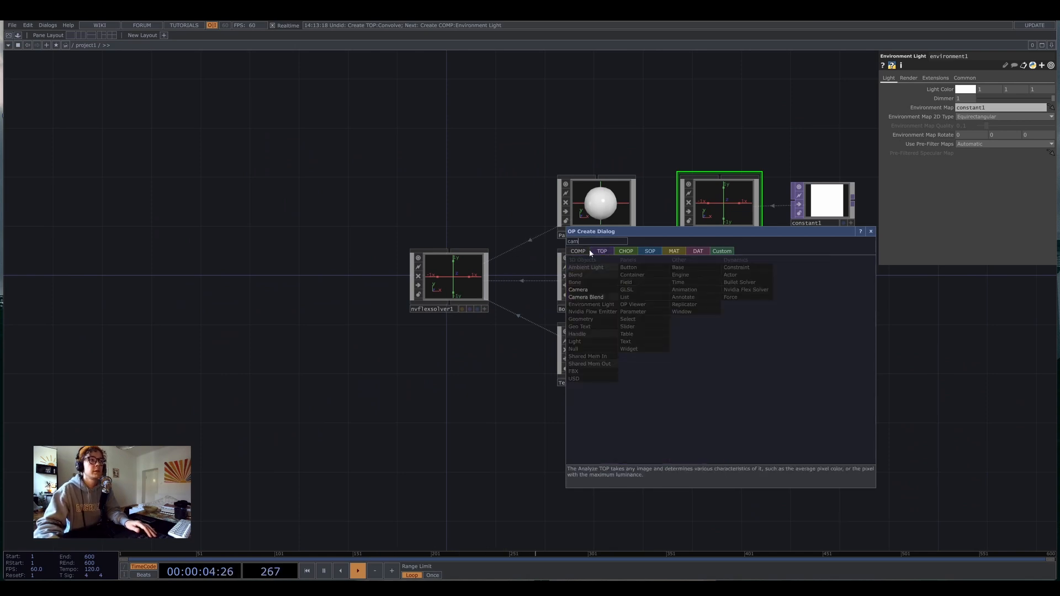
pyautogui.click(586, 289)
pyautogui.click(743, 372)
pyautogui.scroll(3, 800, 350)
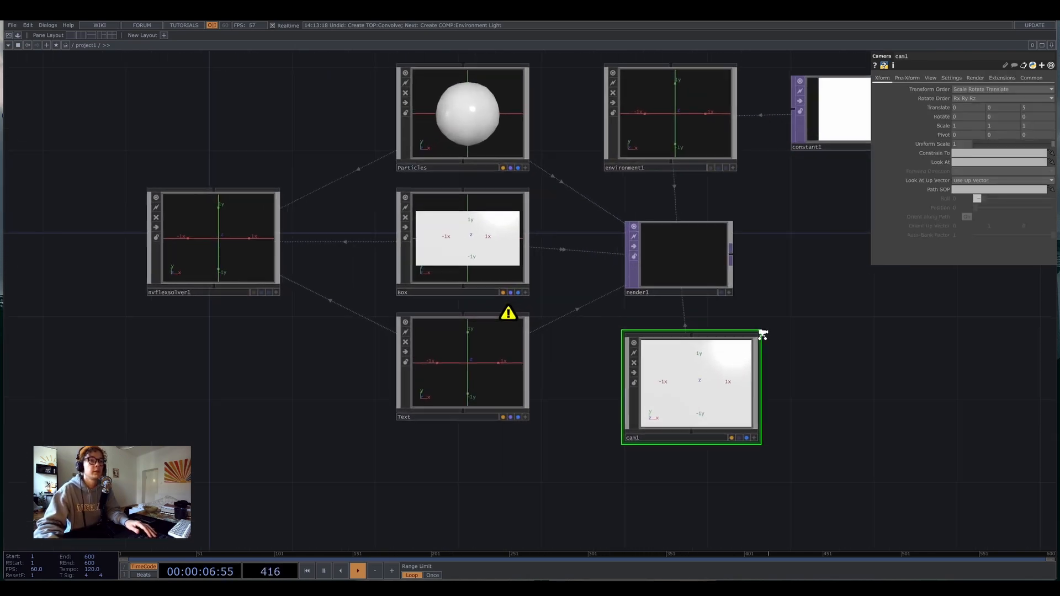
# Place a Pattern CHOP in the empty area above the Particles actor.
pyautogui.scroll(-3, 796, 380)
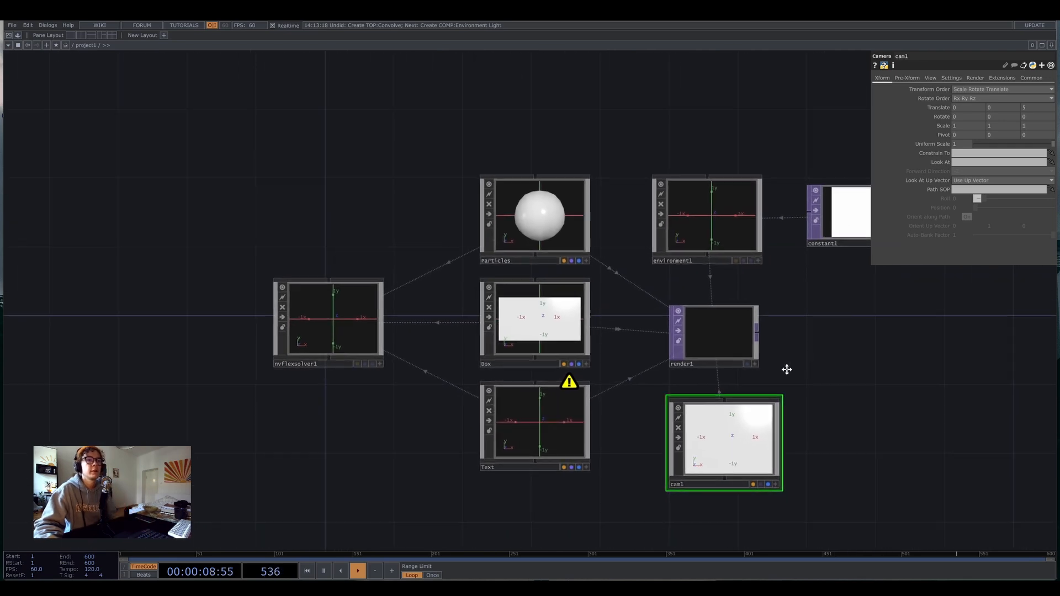
pyautogui.moveTo(573, 127); pyautogui.dragTo(658, 208)
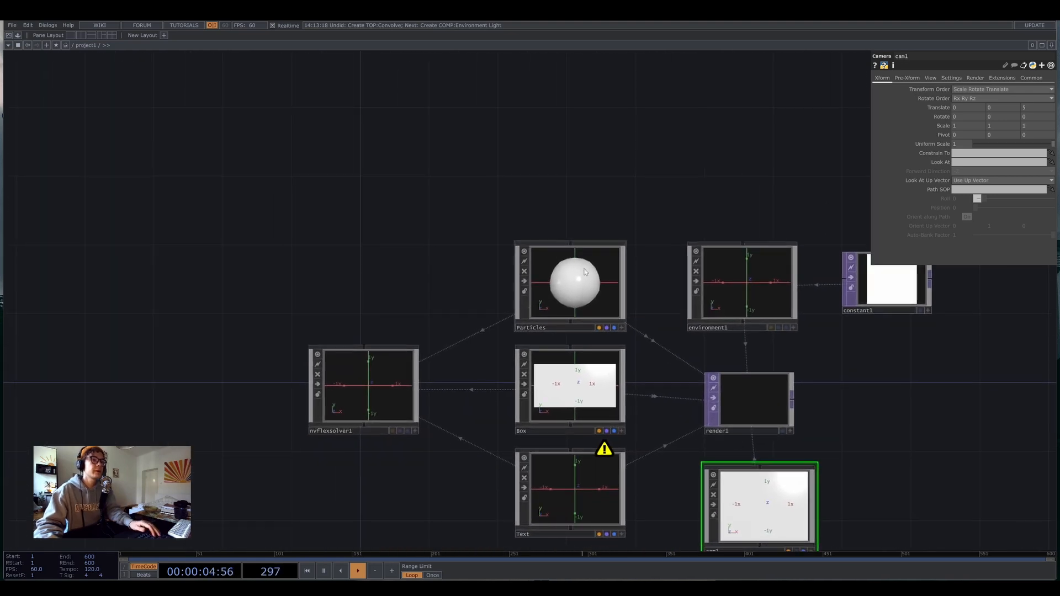
pyautogui.scroll(5, 566, 296)
pyautogui.moveTo(727, 224)
pyautogui.mouseDown()
pyautogui.moveTo(710, 234)
pyautogui.moveTo(728, 237)
pyautogui.mouseUp()
pyautogui.moveTo(816, 244); pyautogui.dragTo(804, 454)
pyautogui.press('Tab')
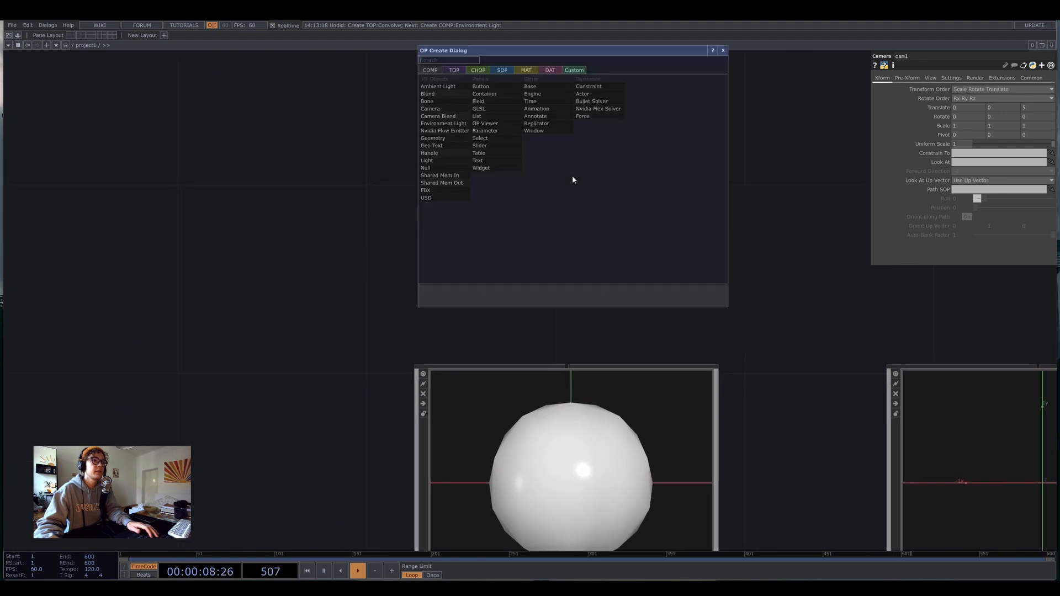
pyautogui.click(478, 70)
pyautogui.write('ch')
pyautogui.press('BackSpace')
pyautogui.press('BackSpace')
pyautogui.write('t')
pyautogui.press('BackSpace')
pyautogui.write('patter')
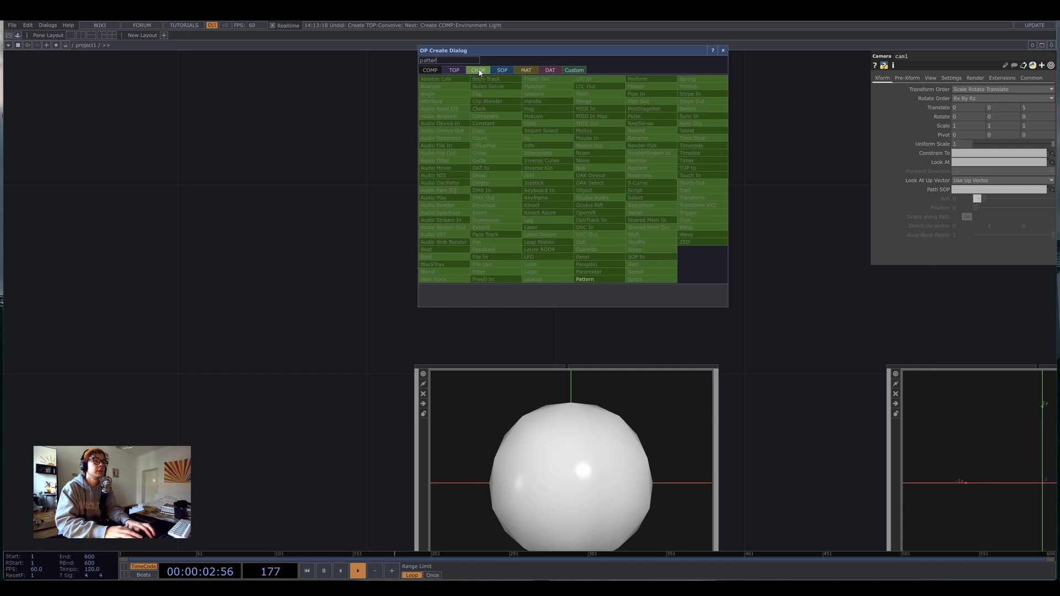
pyautogui.press('Return')
pyautogui.click(589, 134)
# Set the pattern's type to Random.
pyautogui.moveTo(795, 184); pyautogui.dragTo(792, 313)
pyautogui.click(992, 90)
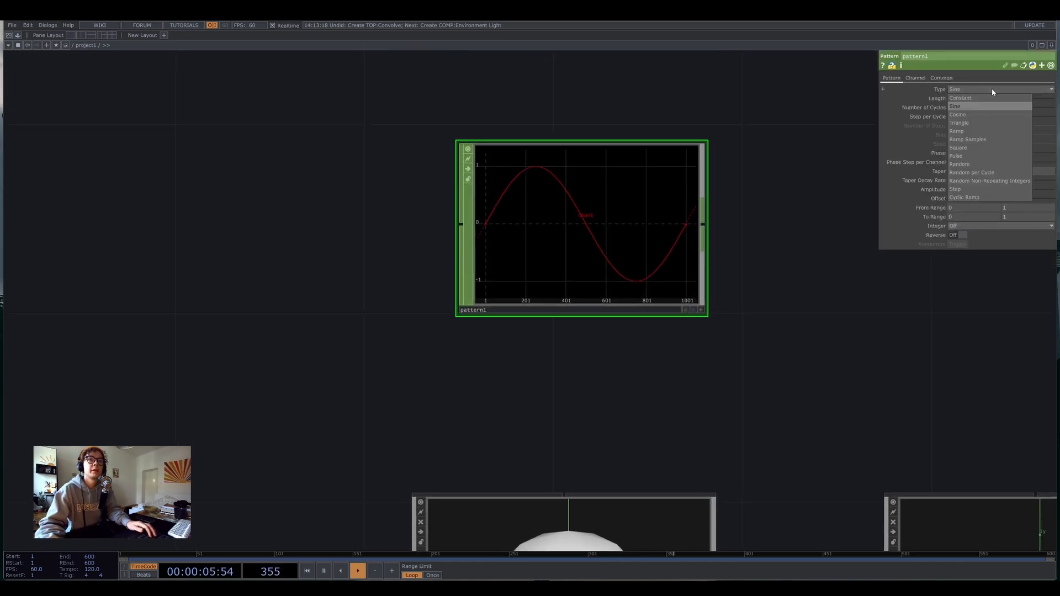
pyautogui.click(965, 167)
# Append a Null CHOP to the output of pattern1.
pyautogui.moveTo(714, 253); pyautogui.dragTo(554, 265)
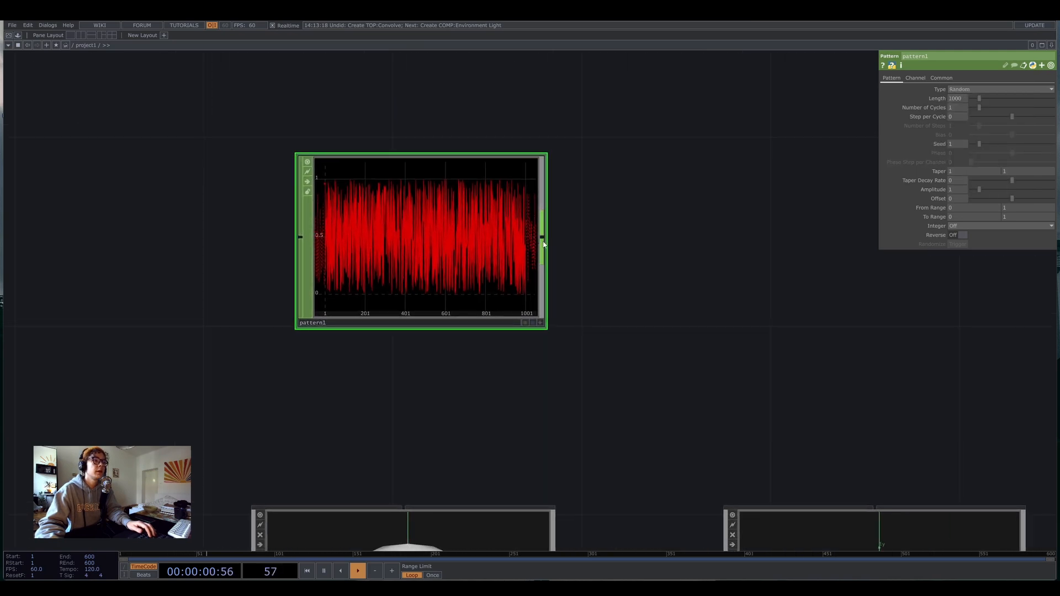
pyautogui.rightClick(544, 243)
pyautogui.click(543, 237)
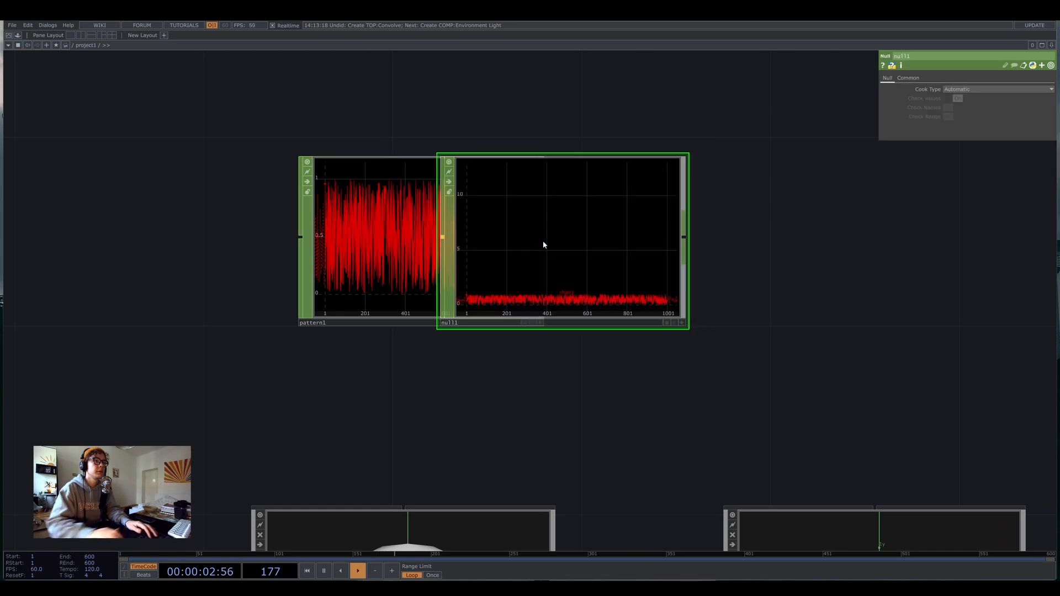
pyautogui.click(792, 241)
pyautogui.moveTo(523, 360); pyautogui.dragTo(669, 359)
# Set the length of the random Pattern CHOP to 25000 samples.
pyautogui.scroll(-5, 601, 356)
pyautogui.click(608, 305)
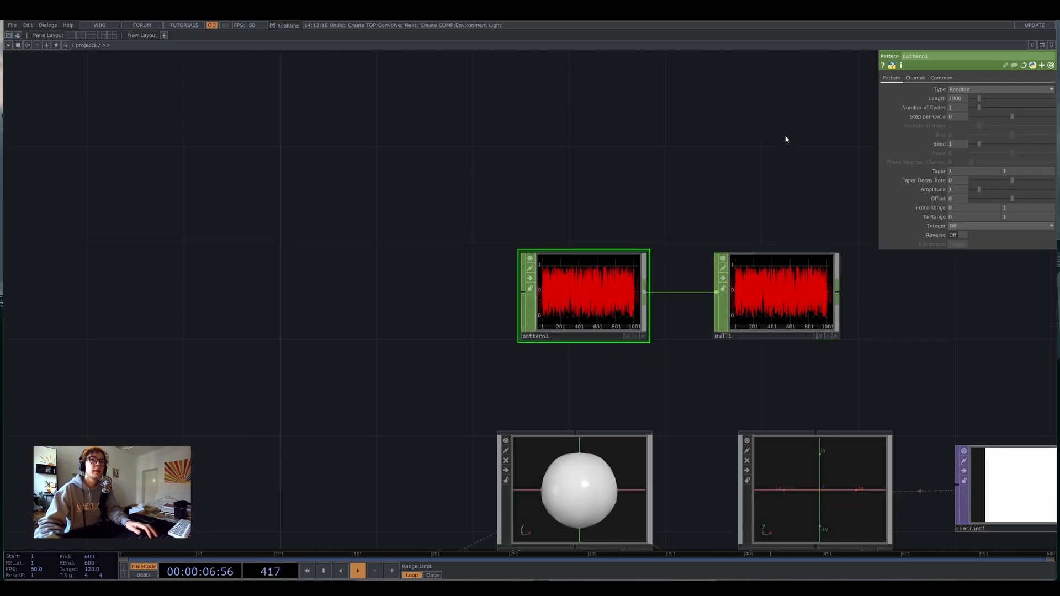
pyautogui.moveTo(979, 99); pyautogui.dragTo(1011, 104)
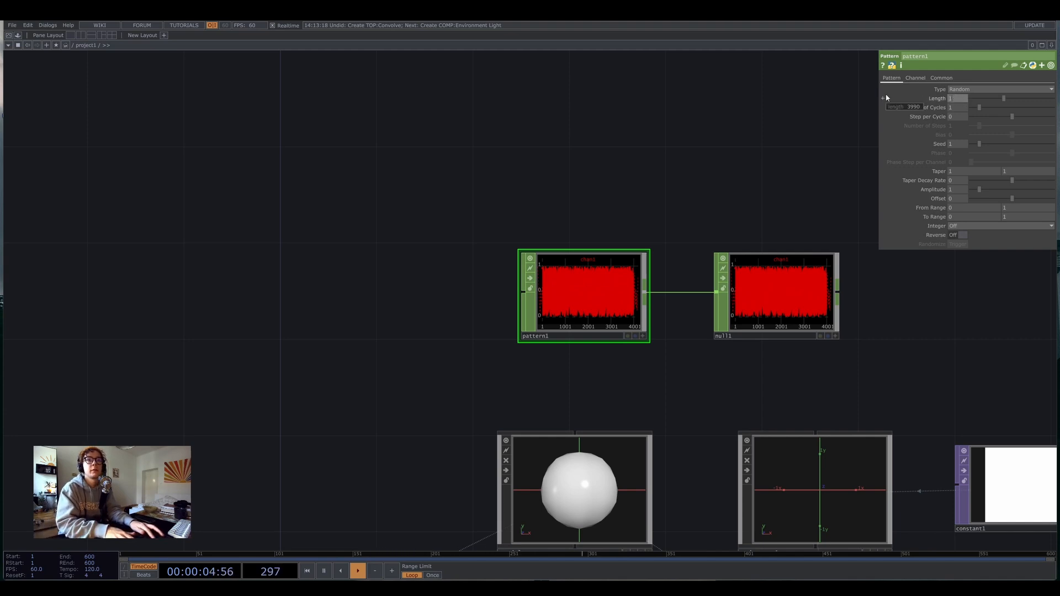
pyautogui.press('Return')
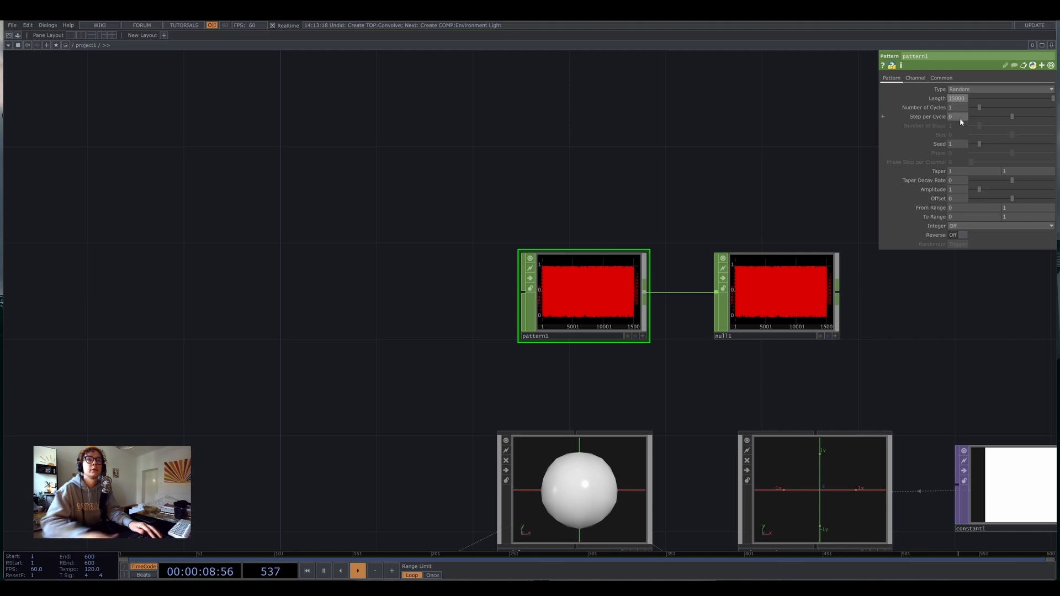
pyautogui.press('Return')
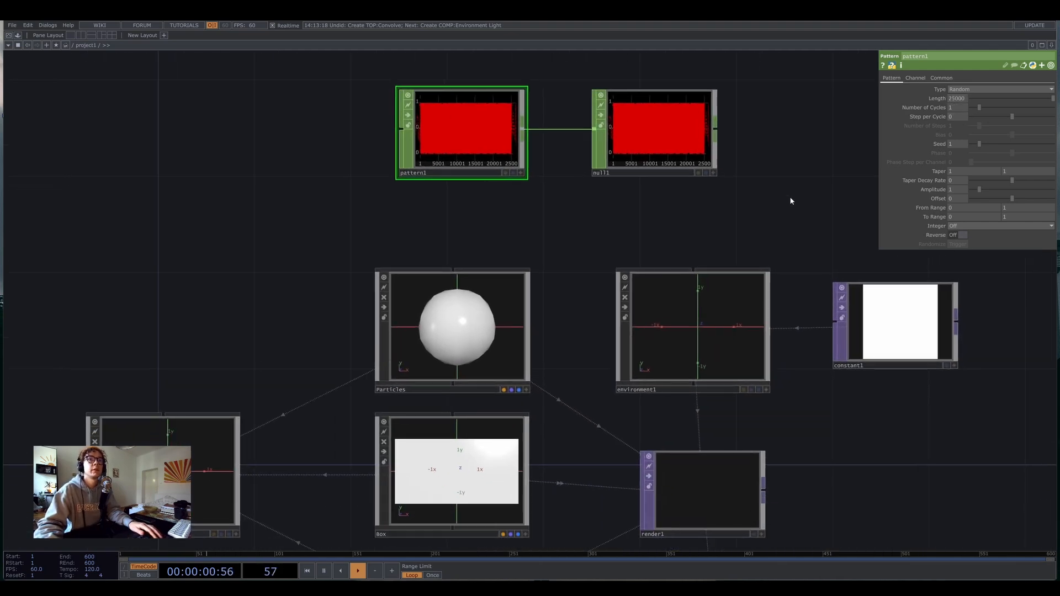
# Set the Pattern CHOP's channel names to t[xyz] for three translate channels.
pyautogui.moveTo(929, 352); pyautogui.dragTo(793, 198)
pyautogui.moveTo(666, 227); pyautogui.dragTo(697, 227)
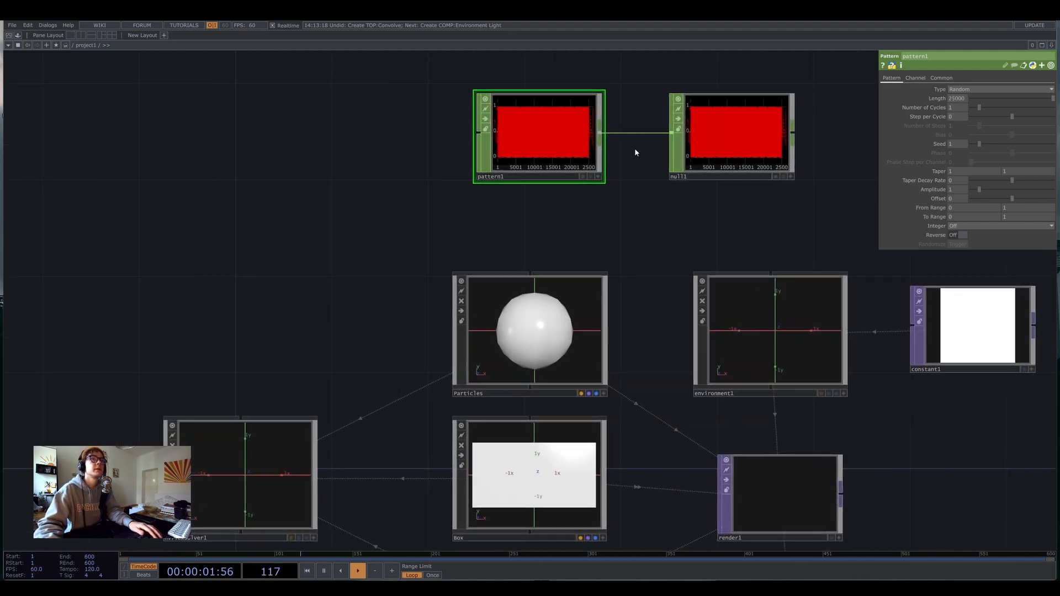
pyautogui.click(915, 78)
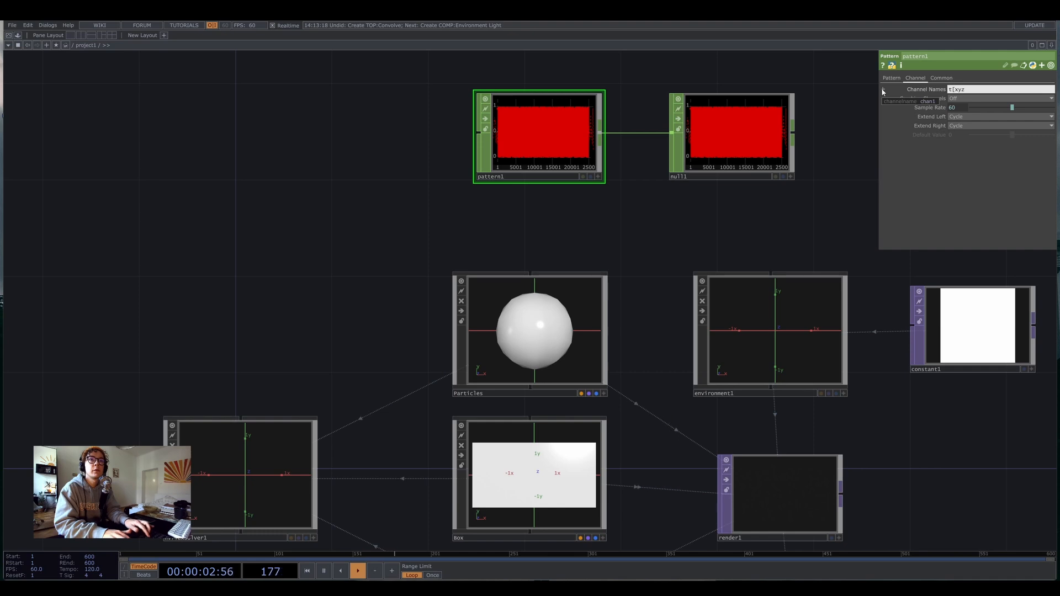
pyautogui.press('Return')
# Turn on instancing for the Particles actor.
pyautogui.scroll(5, 519, 118)
pyautogui.moveTo(620, 198); pyautogui.dragTo(532, 31)
pyautogui.click(541, 243)
pyautogui.scroll(-5, 577, 171)
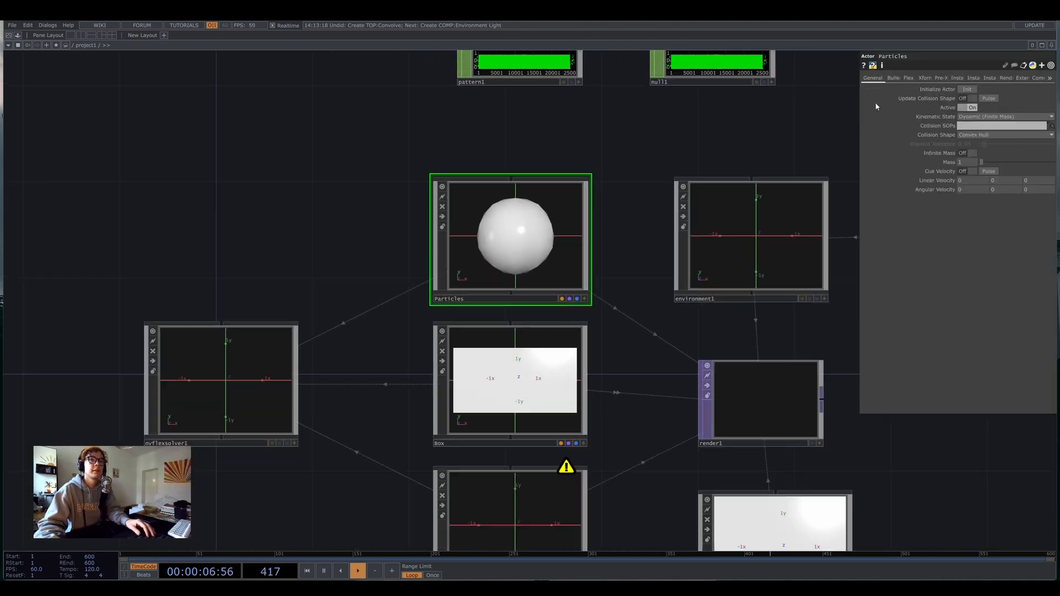
pyautogui.click(952, 78)
pyautogui.moveTo(661, 186); pyautogui.dragTo(692, 299)
pyautogui.moveTo(623, 254); pyautogui.dragTo(571, 226)
pyautogui.click(965, 88)
# Assign null1 as the Translate OP of the Particles actor's instancing.
pyautogui.scroll(3, 563, 178)
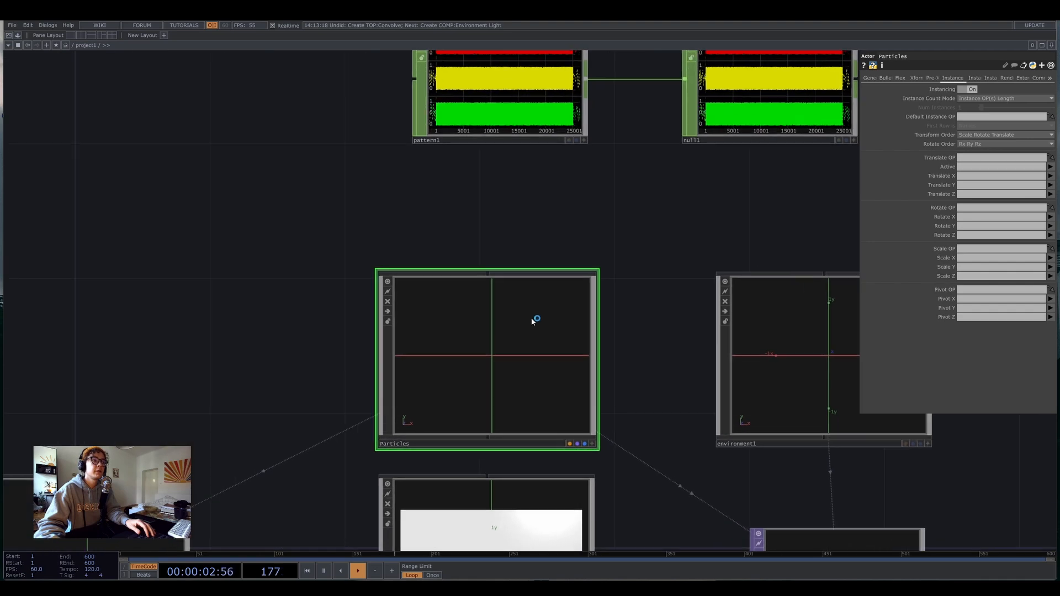
pyautogui.moveTo(511, 194); pyautogui.dragTo(561, 167)
pyautogui.scroll(-2, 562, 166)
pyautogui.moveTo(632, 155); pyautogui.dragTo(690, 248)
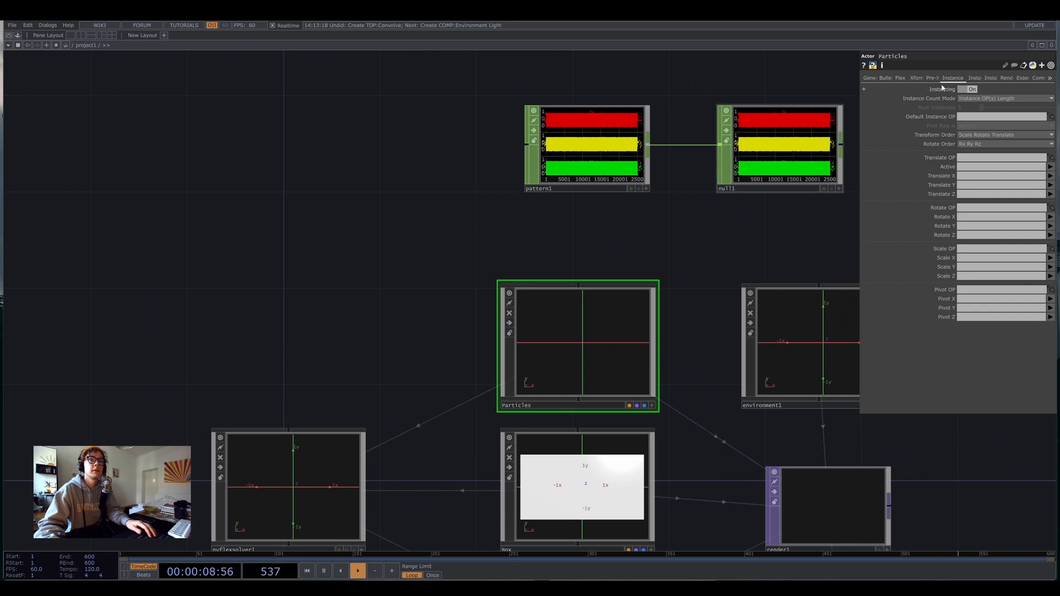
pyautogui.moveTo(791, 178); pyautogui.dragTo(928, 168)
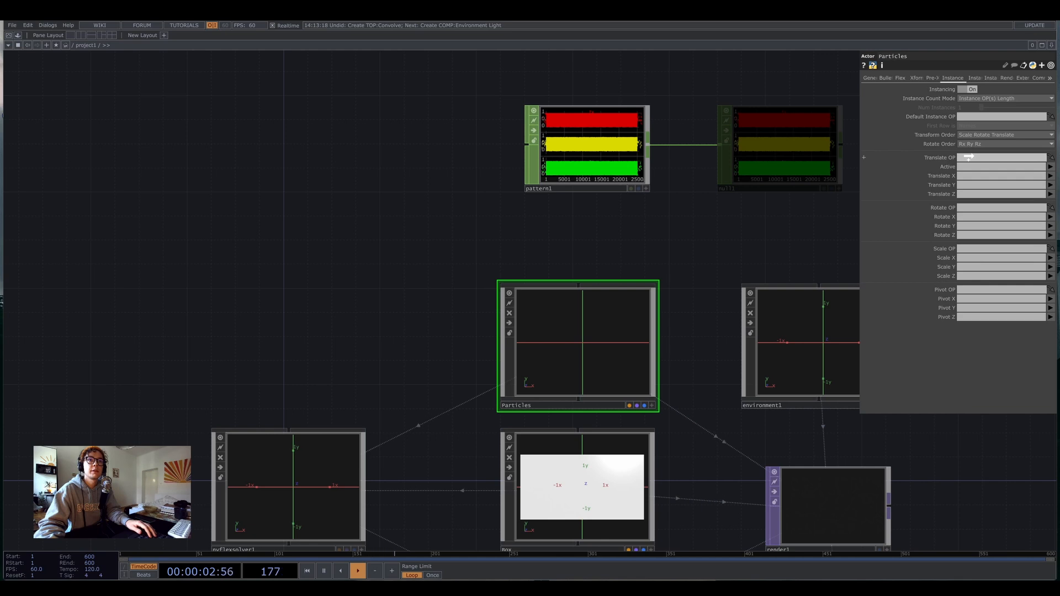
pyautogui.moveTo(969, 157); pyautogui.dragTo(974, 159)
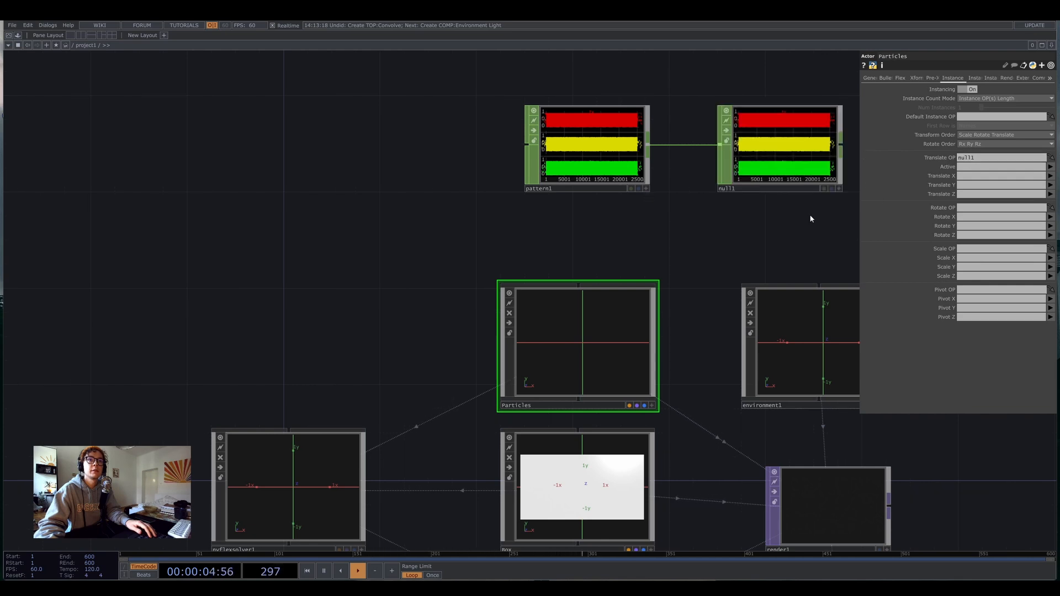
# Map the instance Translate X, Y and Z of the Particles actor to the tx, ty and tz channels.
pyautogui.scroll(-3, 811, 219)
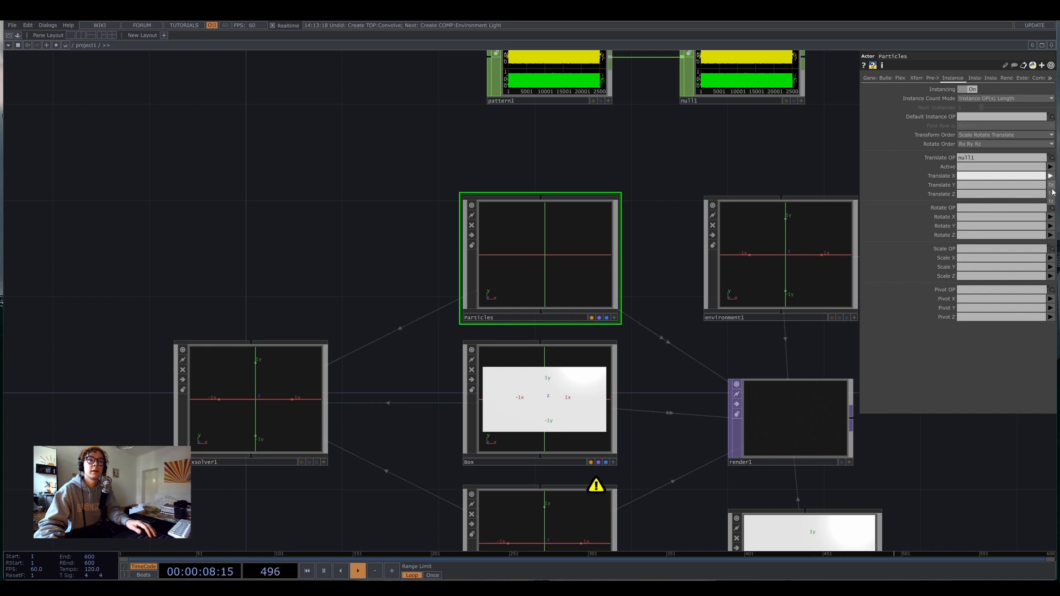
pyautogui.click(1051, 185)
pyautogui.click(1051, 185)
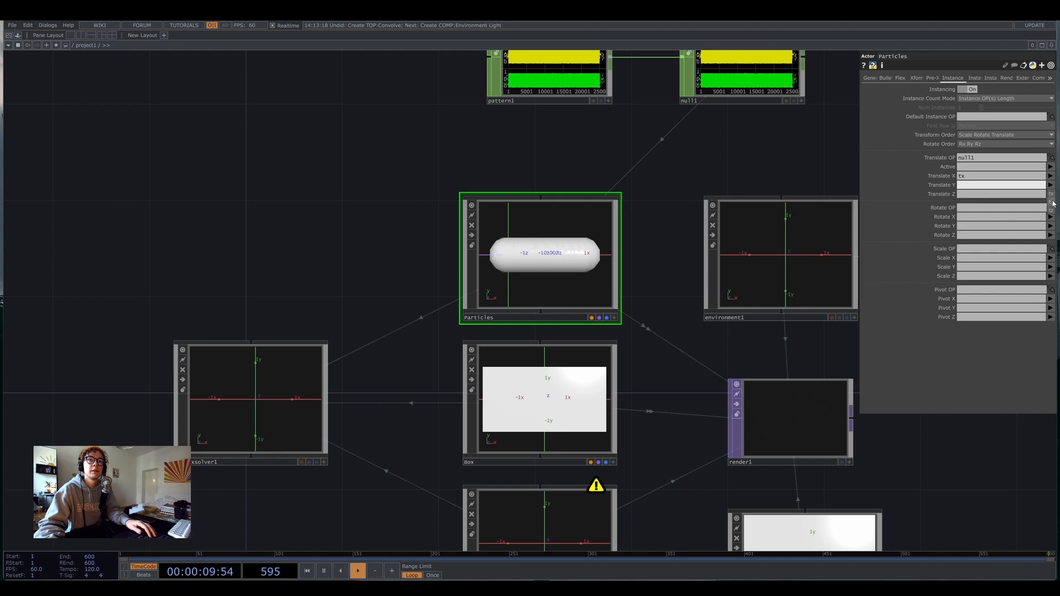
pyautogui.click(1050, 195)
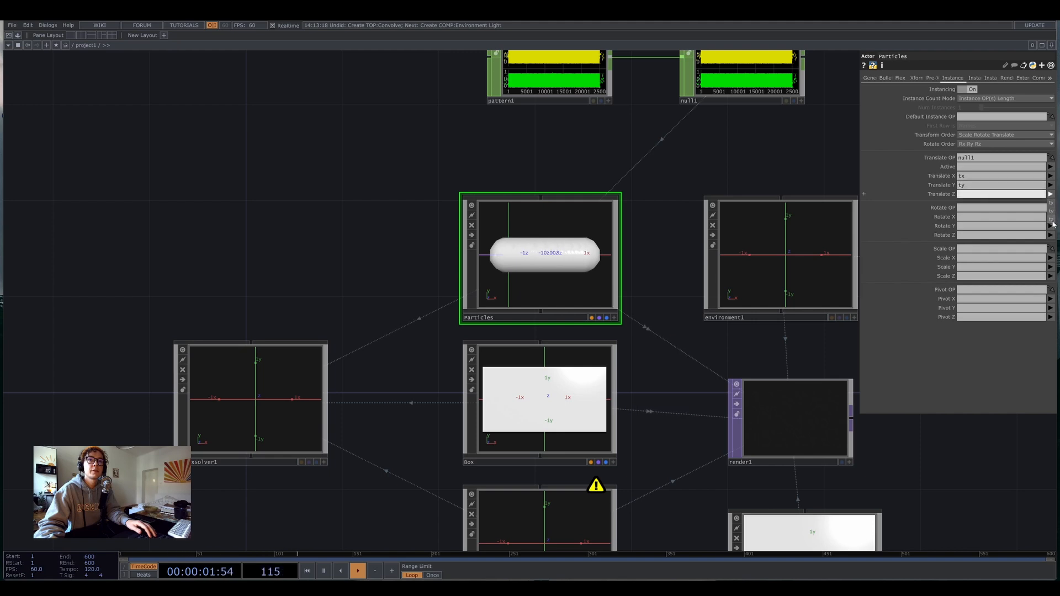
# Make the Particles actor's viewer interactive and examine its instanced geometry.
pyautogui.moveTo(651, 180); pyautogui.dragTo(675, 369)
pyautogui.scroll(3, 517, 347)
pyautogui.click(637, 408)
pyautogui.moveTo(565, 301)
pyautogui.mouseDown()
pyautogui.moveTo(563, 326)
pyautogui.moveTo(528, 326)
pyautogui.moveTo(574, 301)
pyautogui.mouseUp()
pyautogui.moveTo(685, 280); pyautogui.dragTo(632, 232)
pyautogui.scroll(-3, 652, 264)
# Start the simulation from the Nvidia Flex Solver.
pyautogui.click(315, 324)
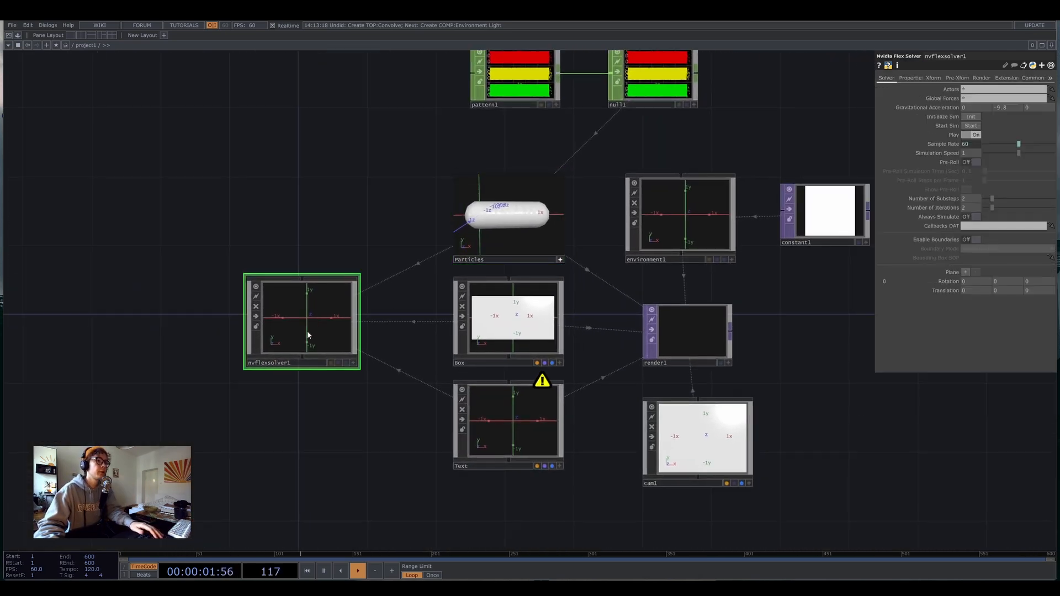
pyautogui.scroll(3, 253, 380)
pyautogui.scroll(1, 254, 381)
pyautogui.moveTo(301, 426); pyautogui.dragTo(355, 429)
pyautogui.scroll(-4, 355, 429)
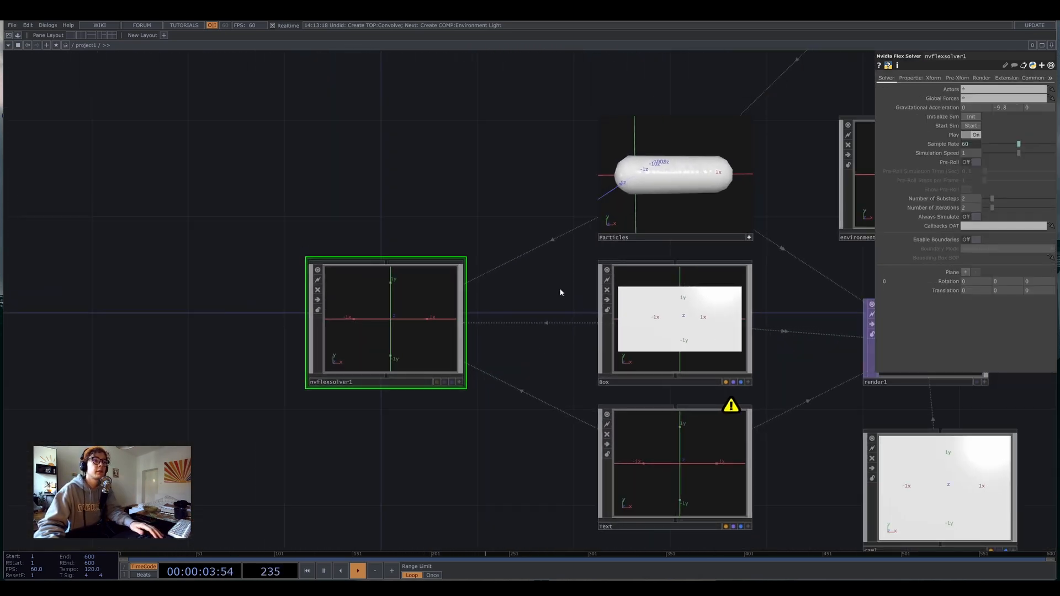
pyautogui.moveTo(560, 289); pyautogui.dragTo(507, 252)
pyautogui.moveTo(747, 208); pyautogui.dragTo(754, 230)
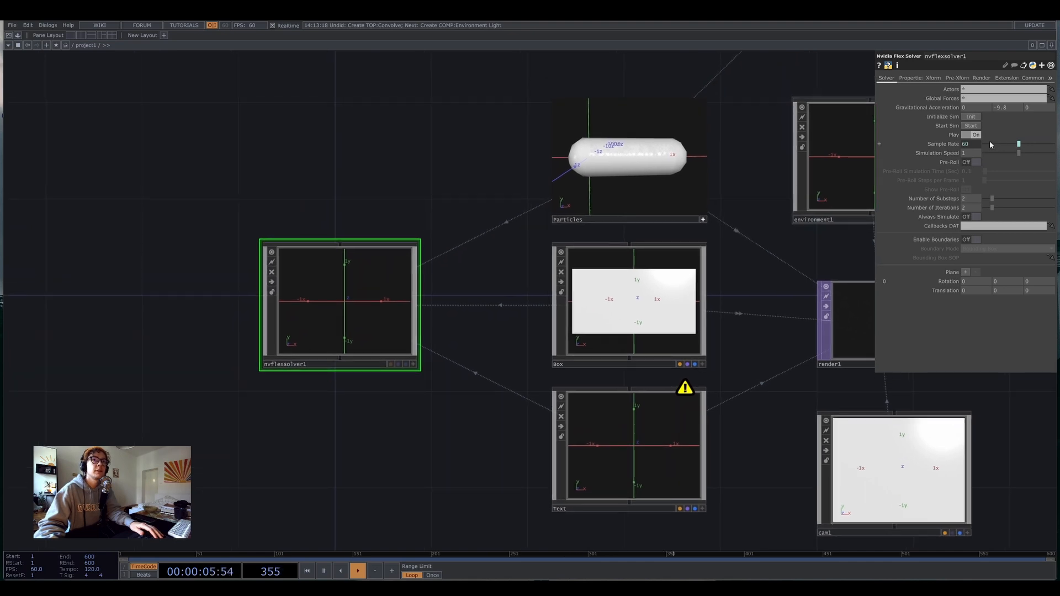
pyautogui.click(976, 126)
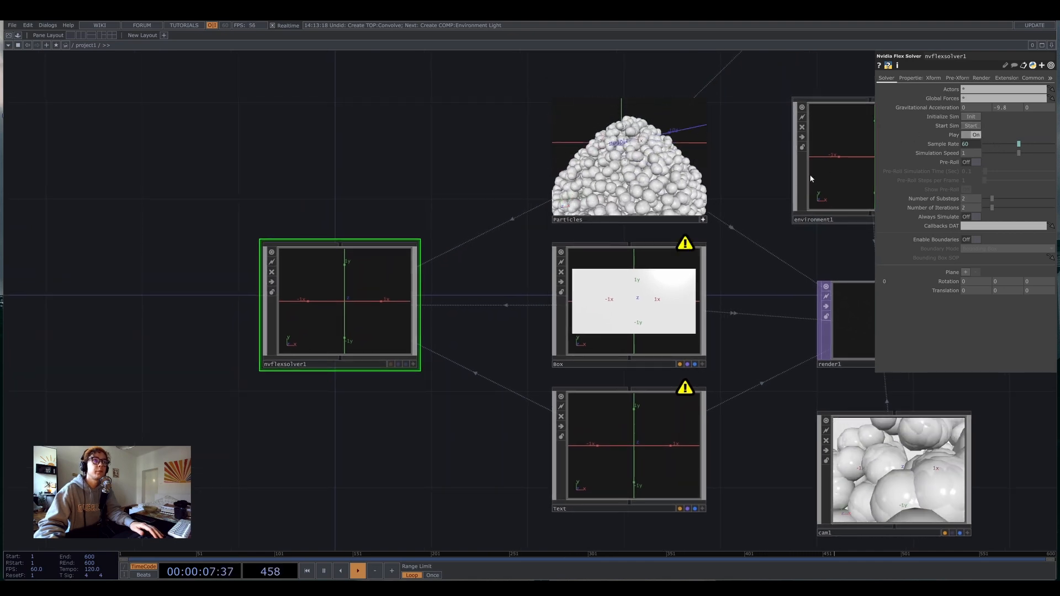
# Place a Keyboard In CHOP beside the Flex solver and set its monitored key to 2.
pyautogui.moveTo(637, 183); pyautogui.dragTo(507, 166)
pyautogui.scroll(-5, 577, 104)
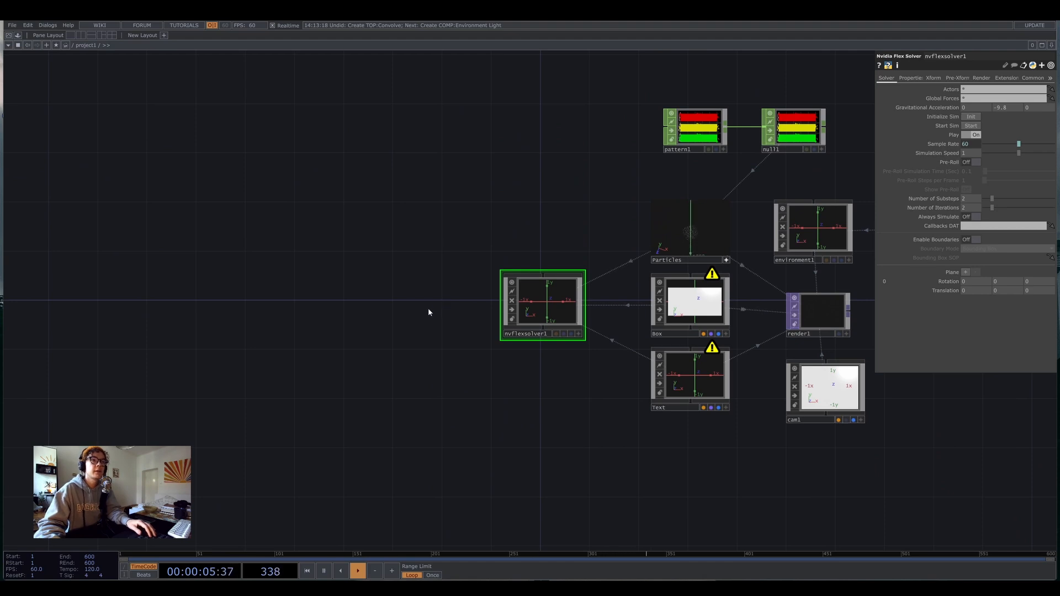
pyautogui.press('Tab')
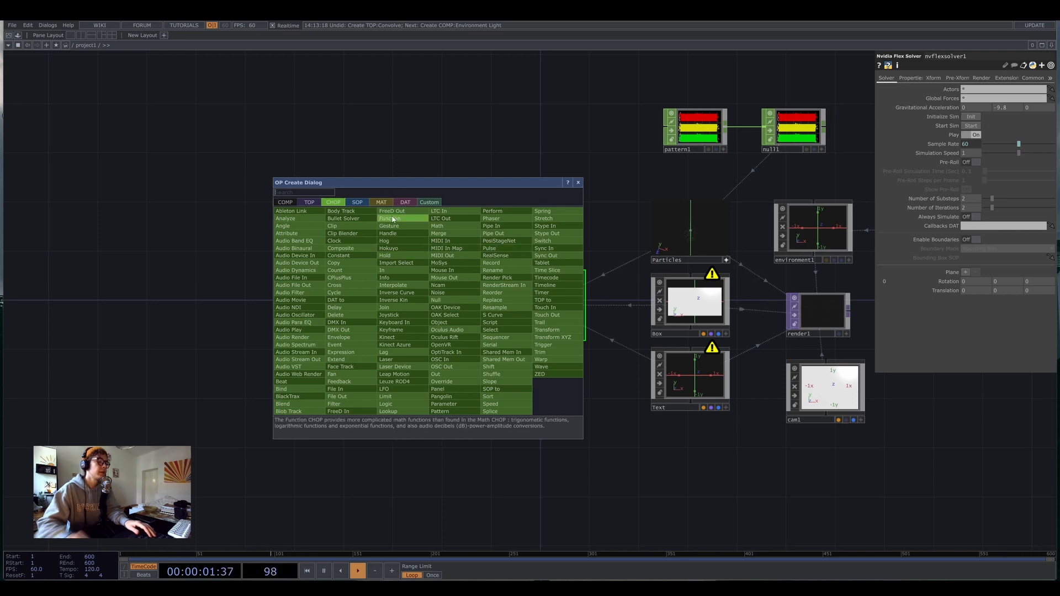
pyautogui.write('ke')
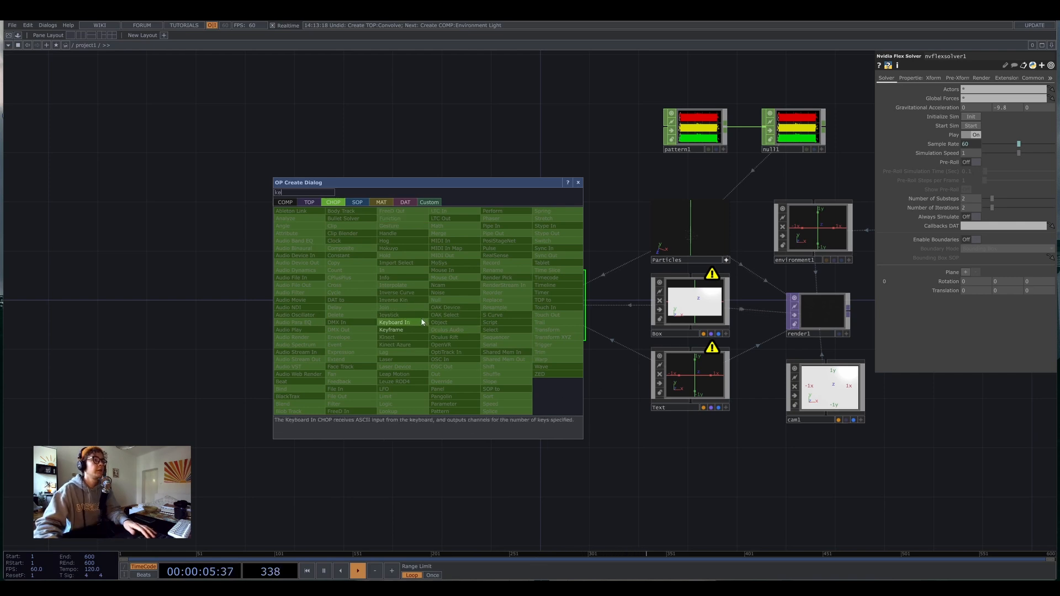
pyautogui.click(448, 312)
pyautogui.click(449, 313)
pyautogui.scroll(3, 449, 313)
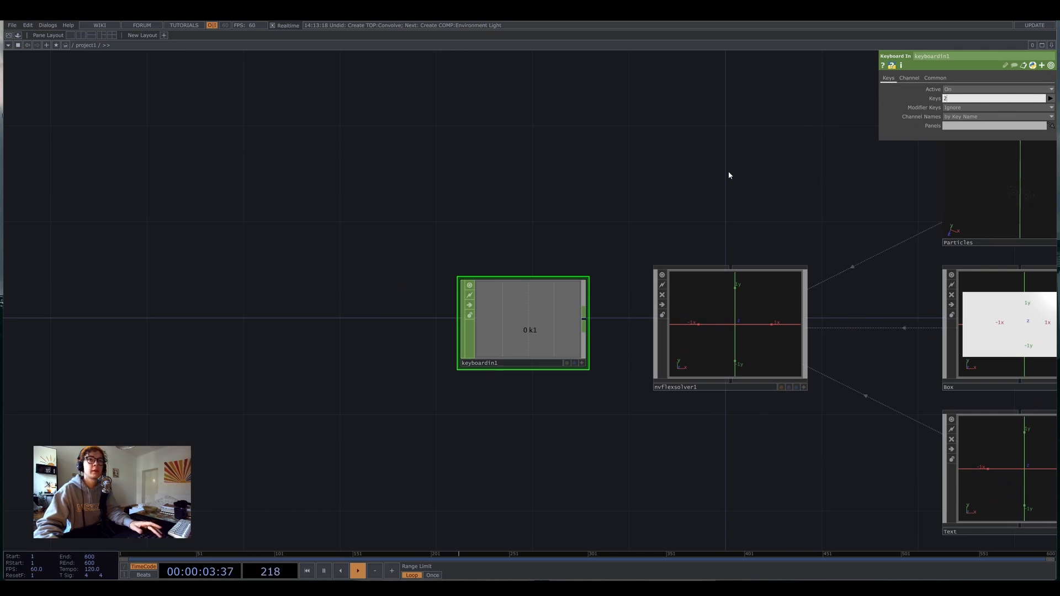
pyautogui.press('Return')
# Link the k2 channel of keyboardin1 to the Flex solver's Start Sim parameter.
pyautogui.moveTo(746, 175); pyautogui.dragTo(635, 87)
pyautogui.scroll(2, 629, 149)
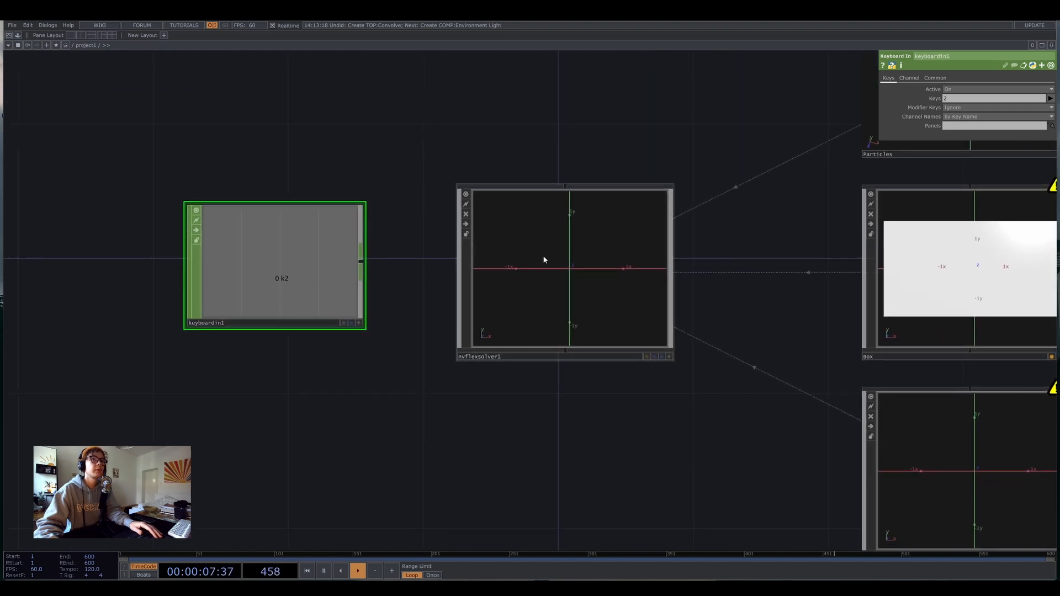
pyautogui.click(538, 287)
pyautogui.click(359, 322)
pyautogui.moveTo(294, 272); pyautogui.dragTo(954, 58)
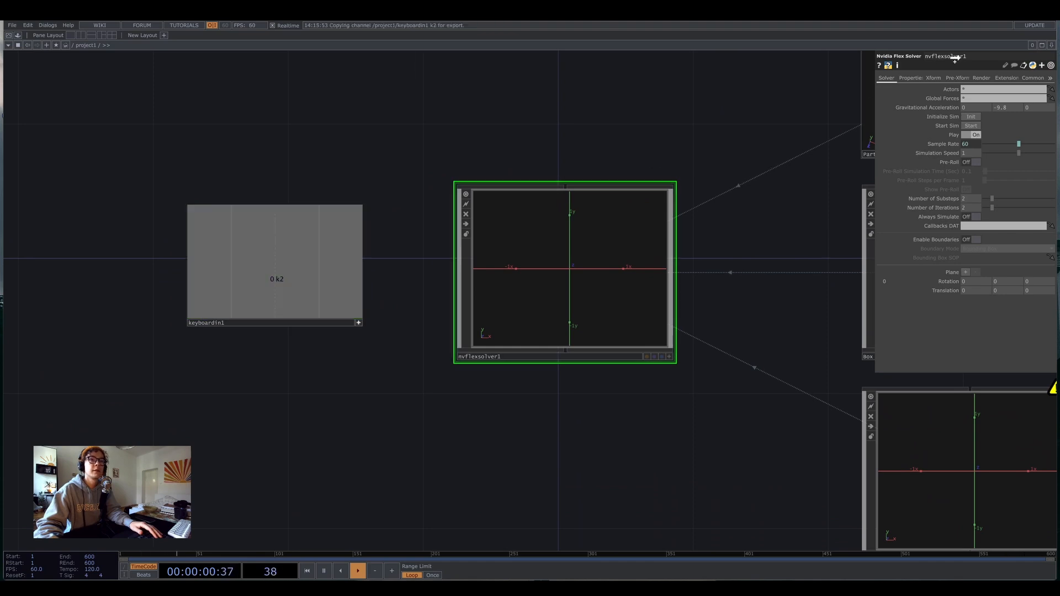
pyautogui.moveTo(970, 126); pyautogui.dragTo(970, 126)
pyautogui.click(972, 116)
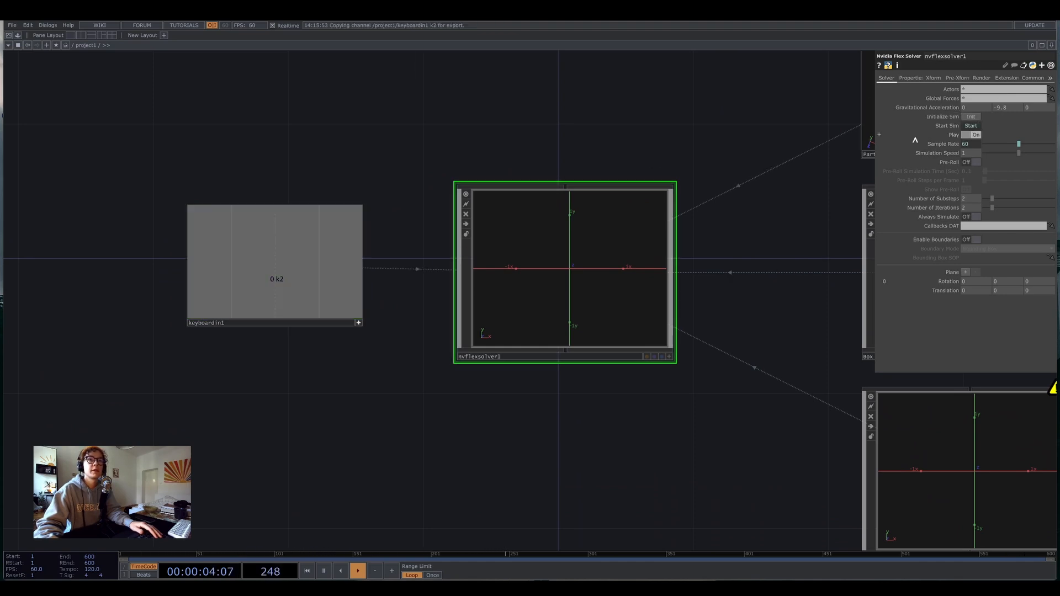
pyautogui.click(359, 323)
pyautogui.click(359, 323)
# Test the keyboard trigger by restarting the simulation several times with the assigned 2 key.
pyautogui.moveTo(388, 293); pyautogui.dragTo(341, 358)
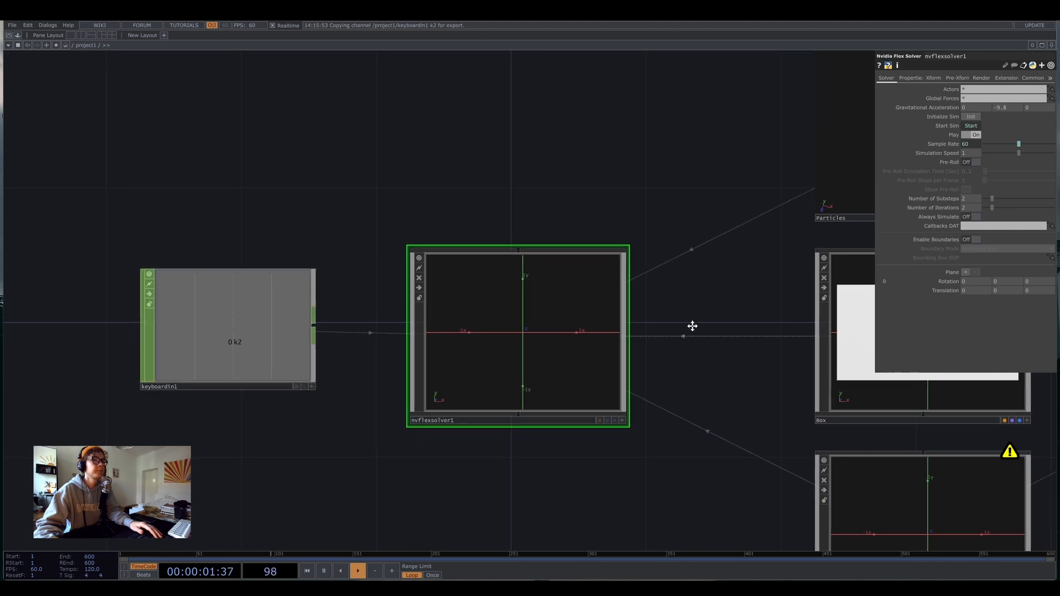
pyautogui.scroll(-5, 402, 260)
pyautogui.press('2')
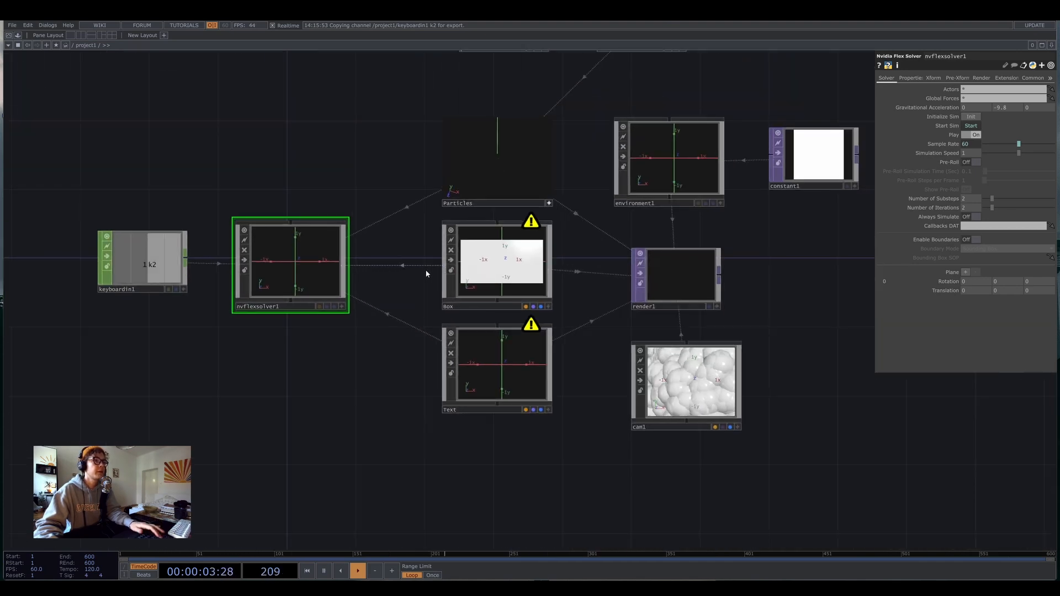
pyautogui.press('2')
pyautogui.press('2')
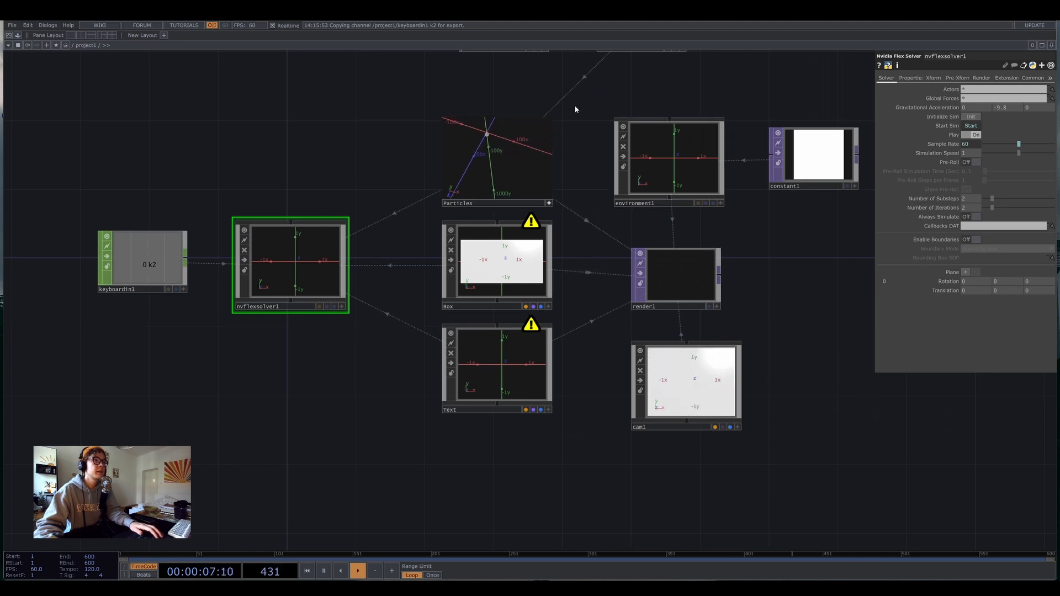
# Set the Box actor's kinematic state to Static (Infinite Mass).
pyautogui.click(652, 166)
pyautogui.moveTo(808, 317); pyautogui.dragTo(864, 409)
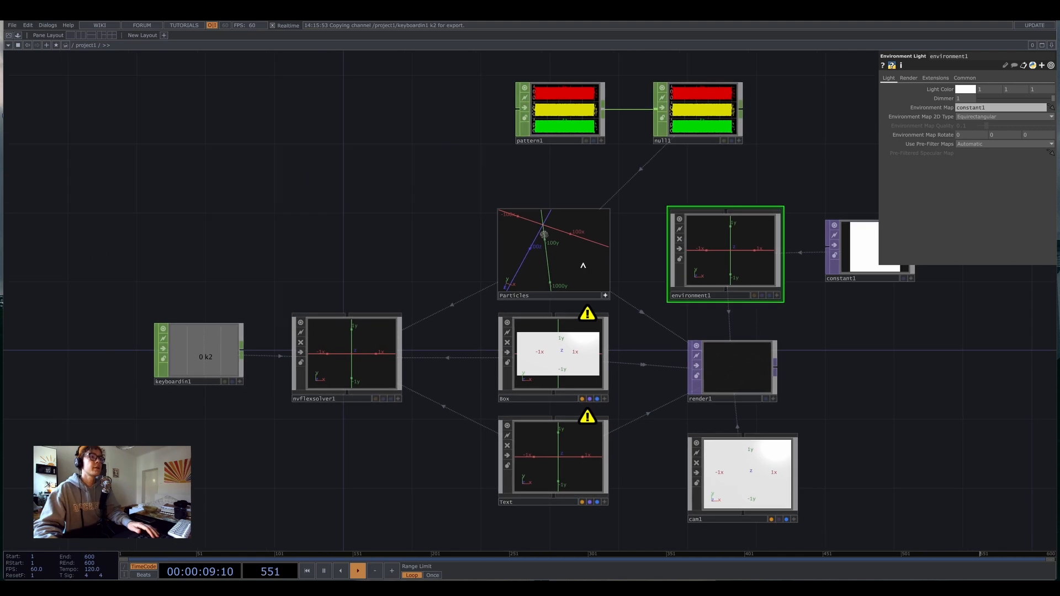
pyautogui.moveTo(407, 226); pyautogui.dragTo(346, 193)
pyautogui.click(475, 310)
pyautogui.scroll(5, 426, 316)
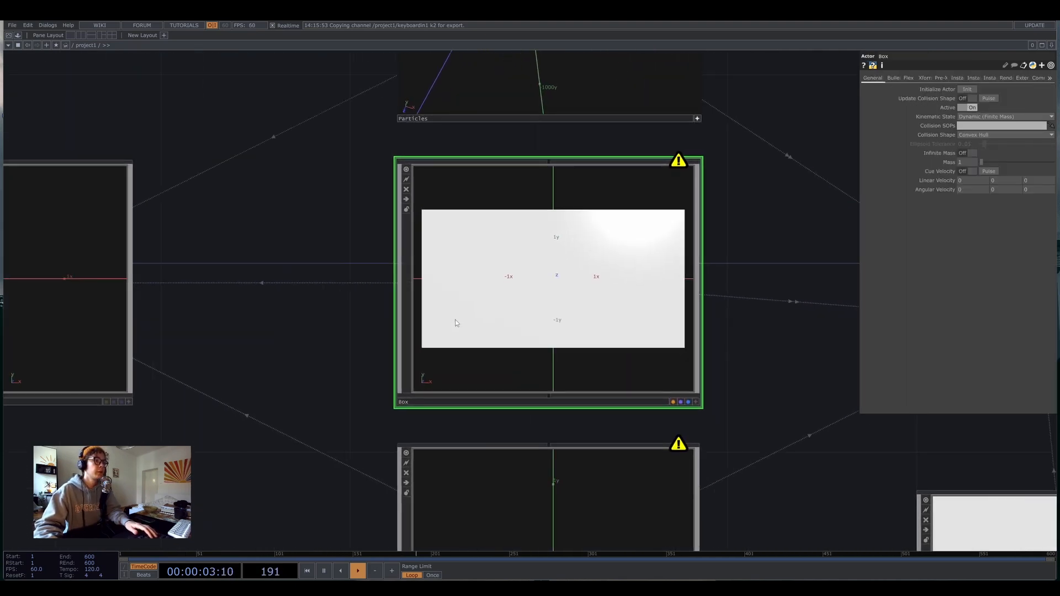
pyautogui.click(908, 78)
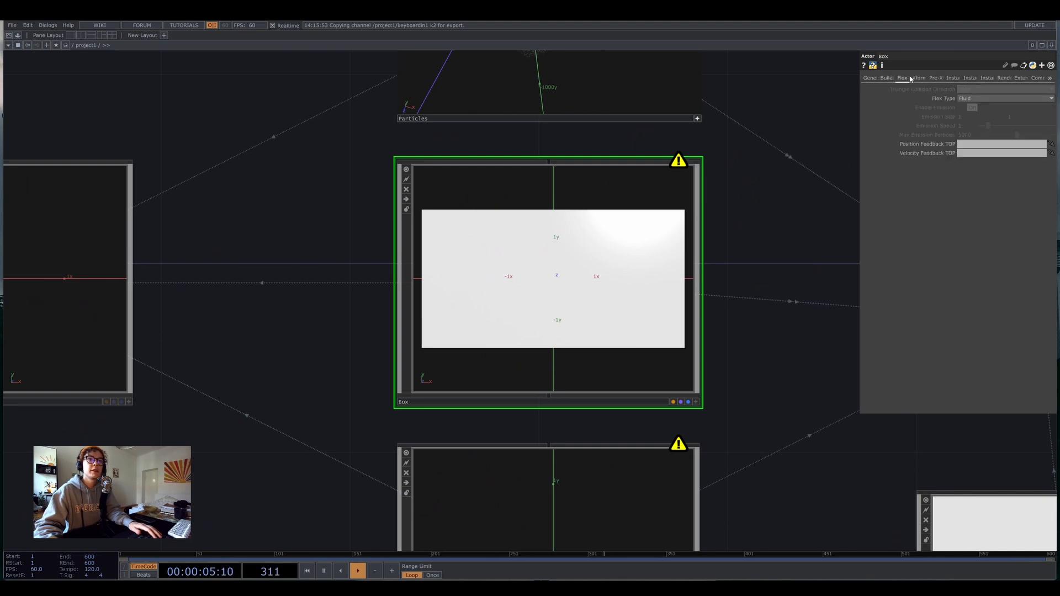
pyautogui.click(885, 78)
pyautogui.click(868, 79)
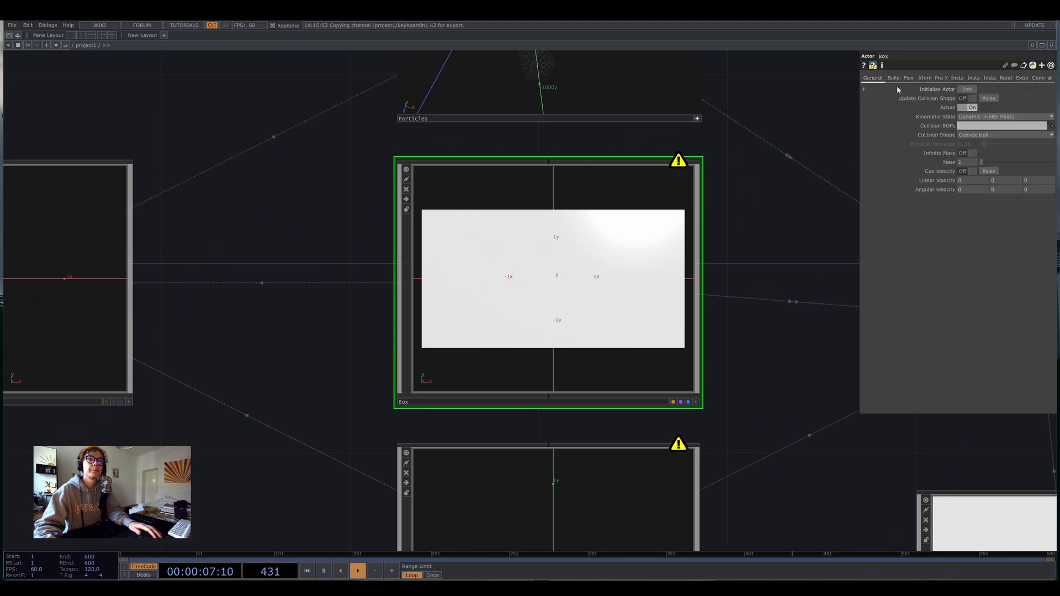
pyautogui.click(974, 117)
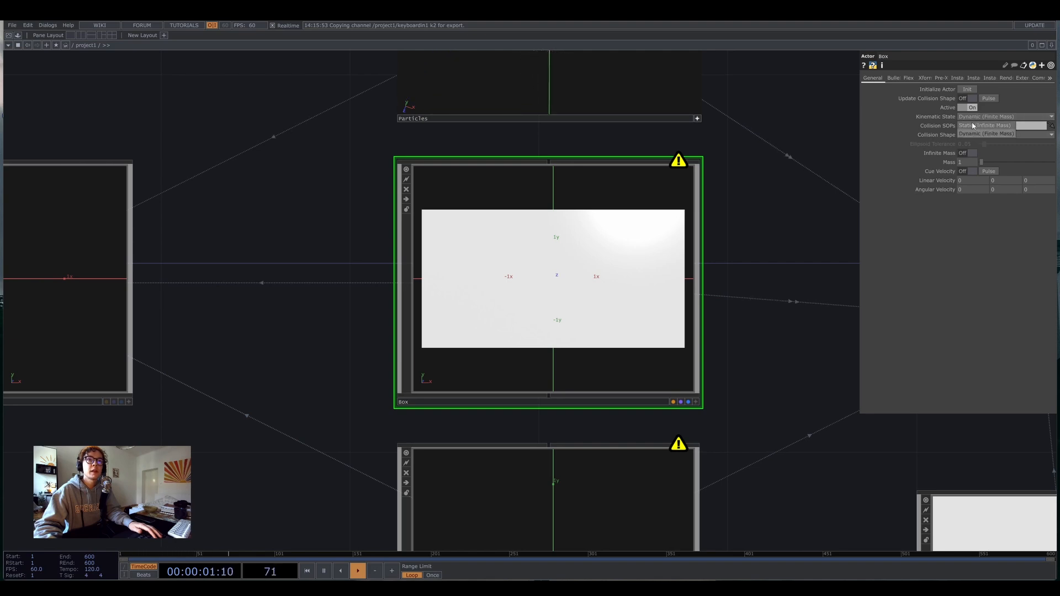
pyautogui.click(973, 126)
pyautogui.scroll(-5, 577, 402)
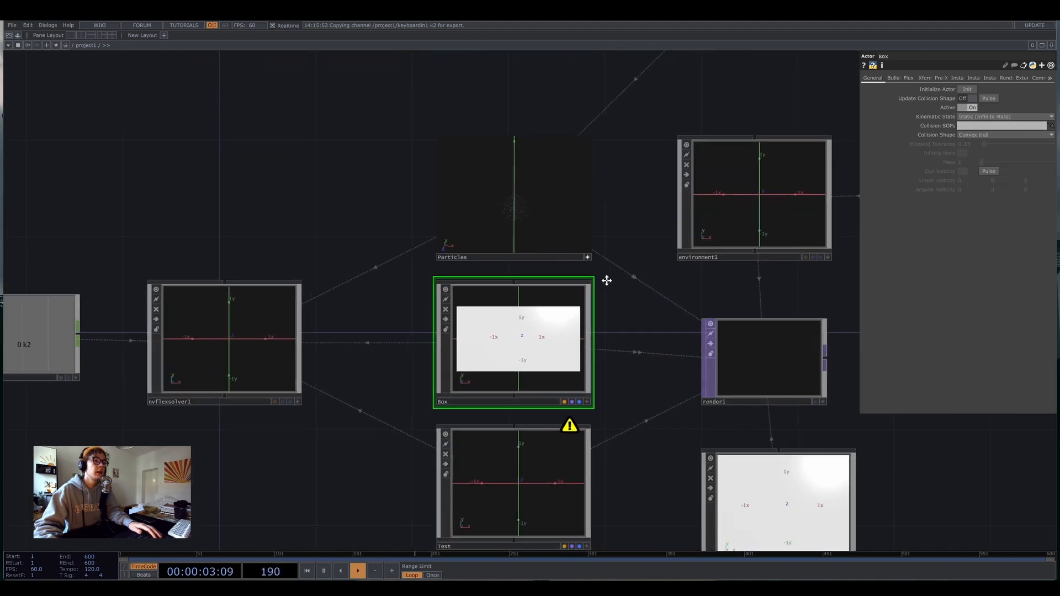
pyautogui.moveTo(606, 281); pyautogui.dragTo(498, 232)
pyautogui.moveTo(692, 359); pyautogui.dragTo(534, 315)
pyautogui.moveTo(604, 281); pyautogui.dragTo(655, 322)
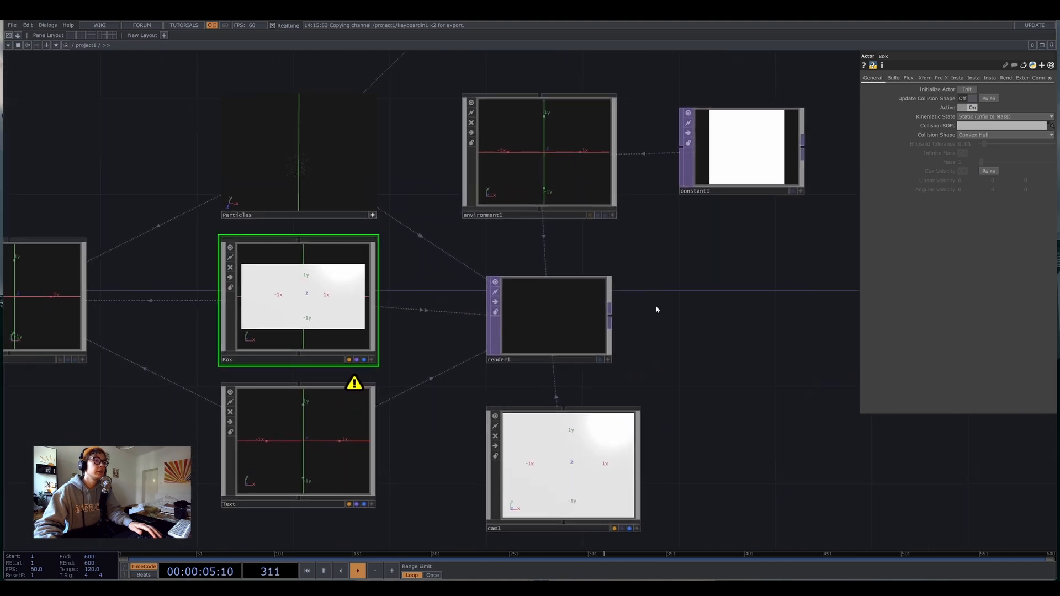
# Shift the render, camera, environment light and constant nodes right to make room beside the actors.
pyautogui.scroll(-5, 706, 325)
pyautogui.moveTo(751, 308); pyautogui.dragTo(662, 263)
pyautogui.moveTo(717, 170); pyautogui.dragTo(510, 363, button='right')
pyautogui.moveTo(547, 276); pyautogui.dragTo(608, 276)
pyautogui.click(687, 248)
pyautogui.moveTo(489, 244); pyautogui.dragTo(428, 244)
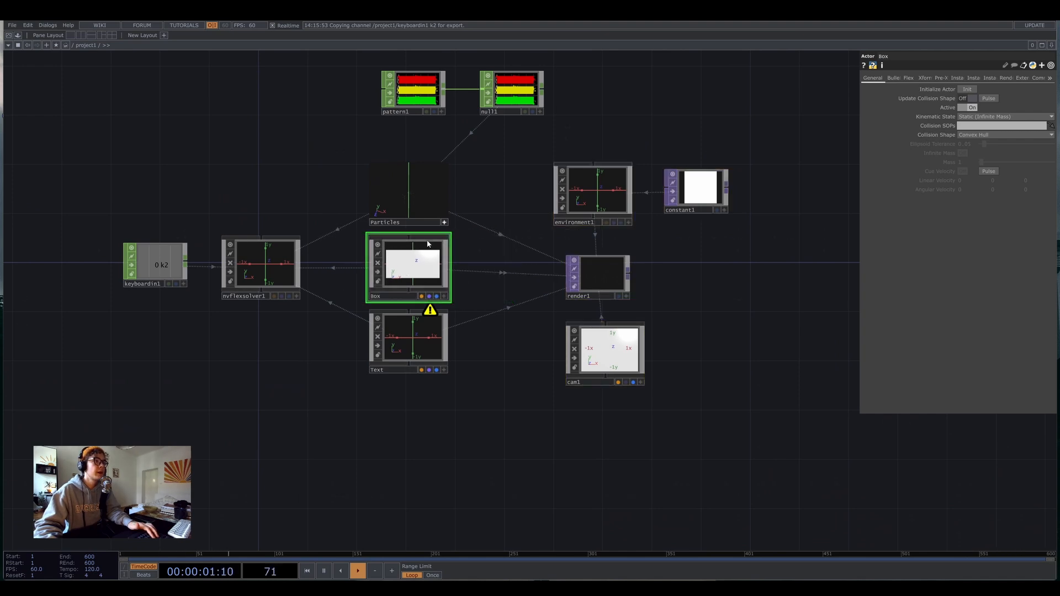
# Create a PBR material between Particles and environment1 and assign it to the Particles actor.
pyautogui.press('Tab')
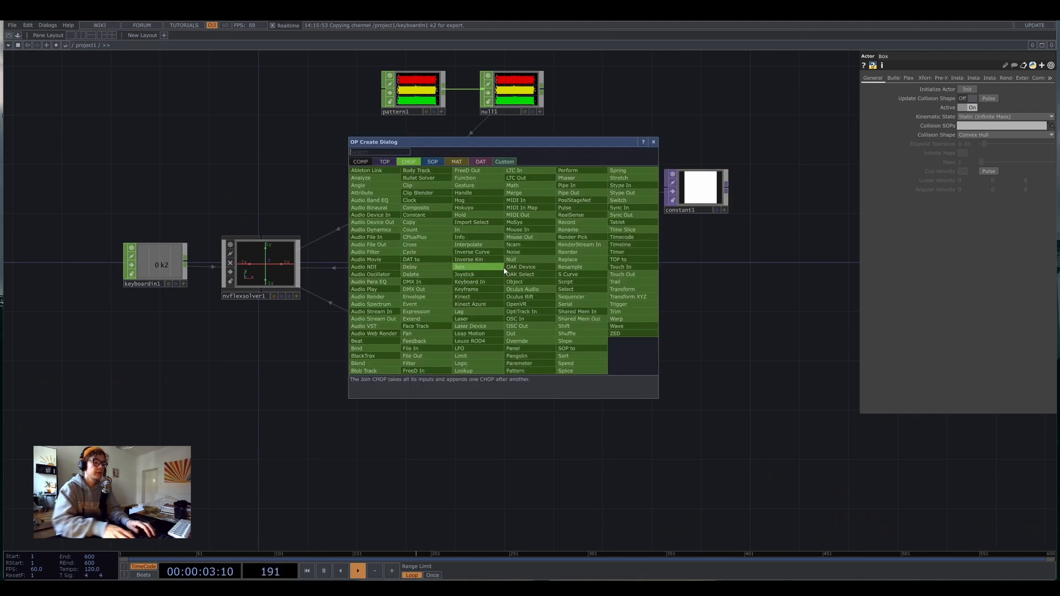
pyautogui.click(465, 162)
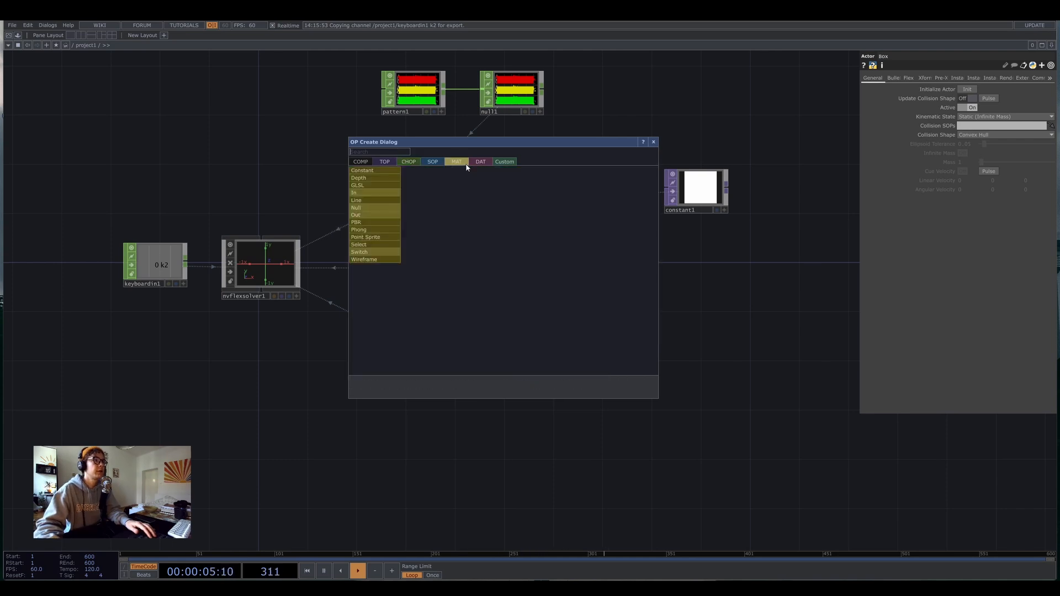
pyautogui.write('pbr')
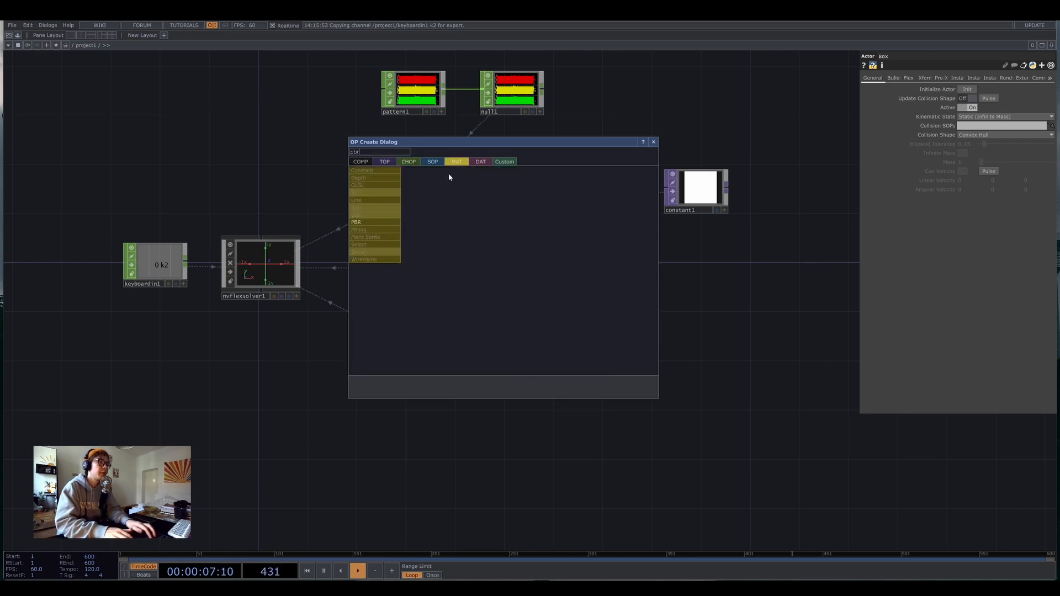
pyautogui.press('Return')
pyautogui.moveTo(449, 177); pyautogui.dragTo(411, 197)
pyautogui.click(420, 191)
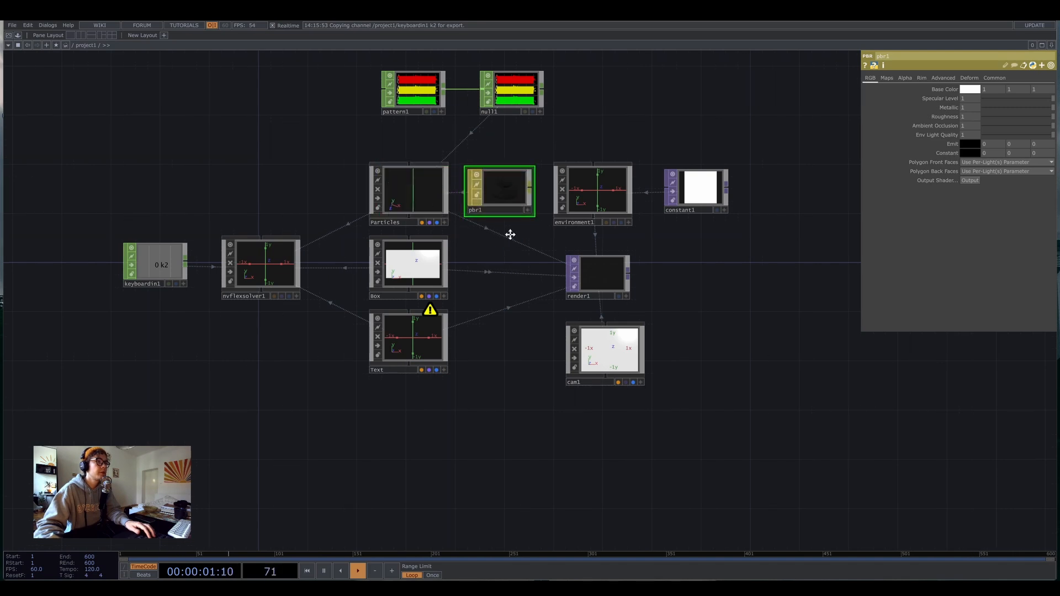
# Create a Wireframe material next to the Box actor and assign it to the Box.
pyautogui.scroll(5, 457, 215)
pyautogui.doubleClick(446, 248)
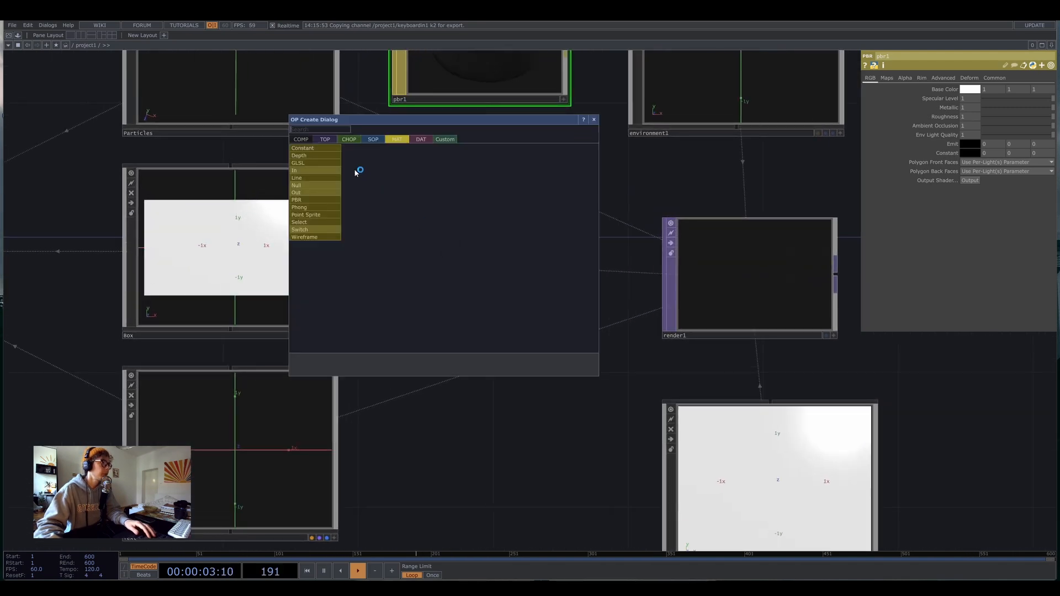
pyautogui.click(304, 237)
pyautogui.click(379, 245)
pyautogui.moveTo(338, 264); pyautogui.dragTo(282, 270)
pyautogui.click(279, 260)
pyautogui.moveTo(594, 384); pyautogui.dragTo(464, 356)
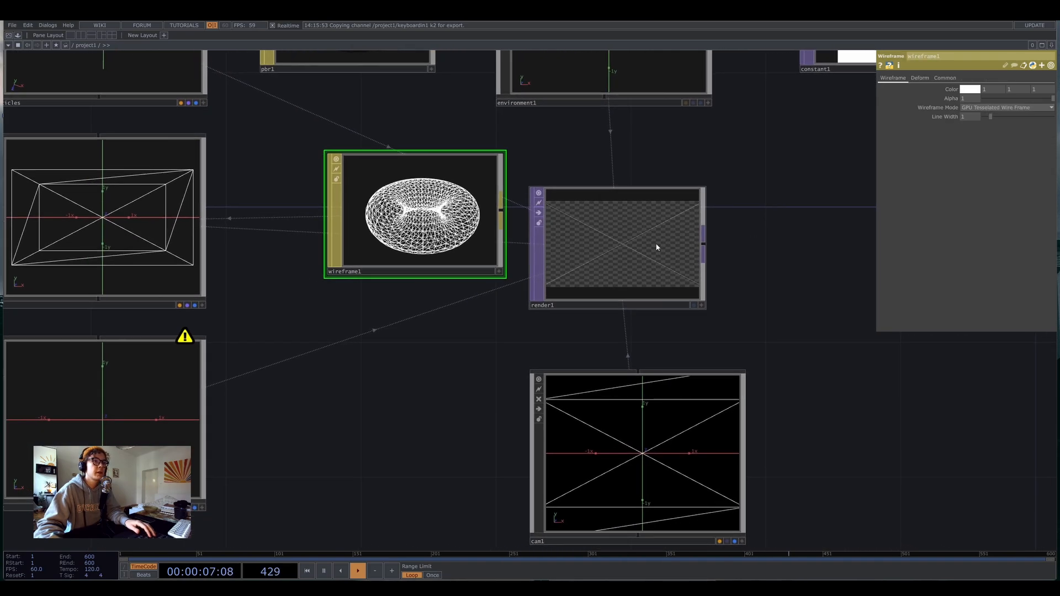
# Examine the particles and the wireframe Box together in the render1 output.
pyautogui.scroll(8, 656, 245)
pyautogui.scroll(-5, 487, 286)
pyautogui.scroll(-6, 485, 292)
pyautogui.moveTo(618, 329); pyautogui.dragTo(716, 296)
pyautogui.scroll(3, 608, 246)
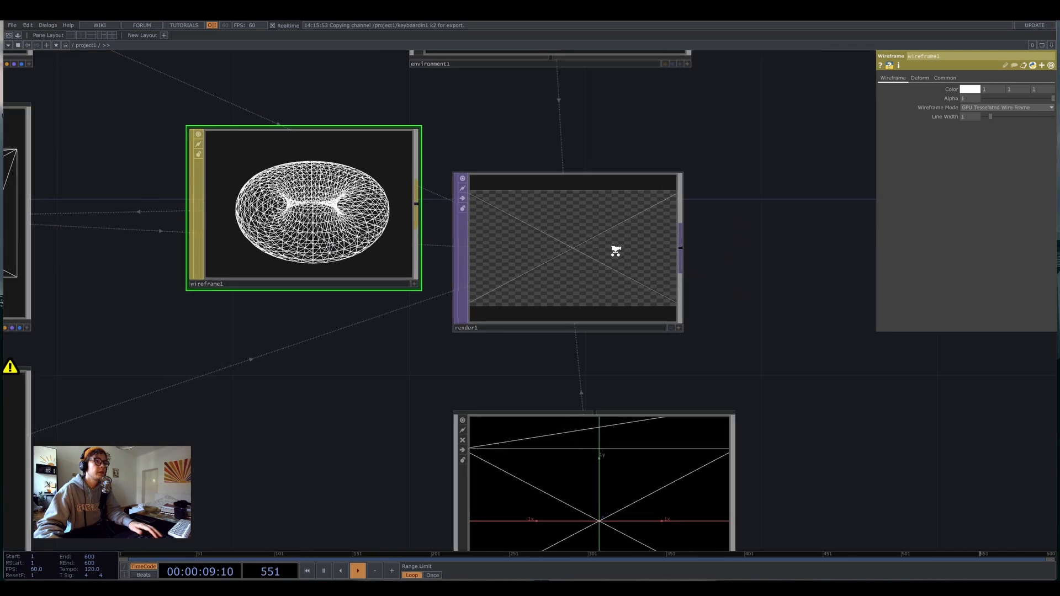
pyautogui.moveTo(776, 315); pyautogui.dragTo(885, 331)
pyautogui.scroll(-3, 886, 331)
pyautogui.scroll(-3, 886, 331)
pyautogui.moveTo(663, 428); pyautogui.dragTo(457, 402)
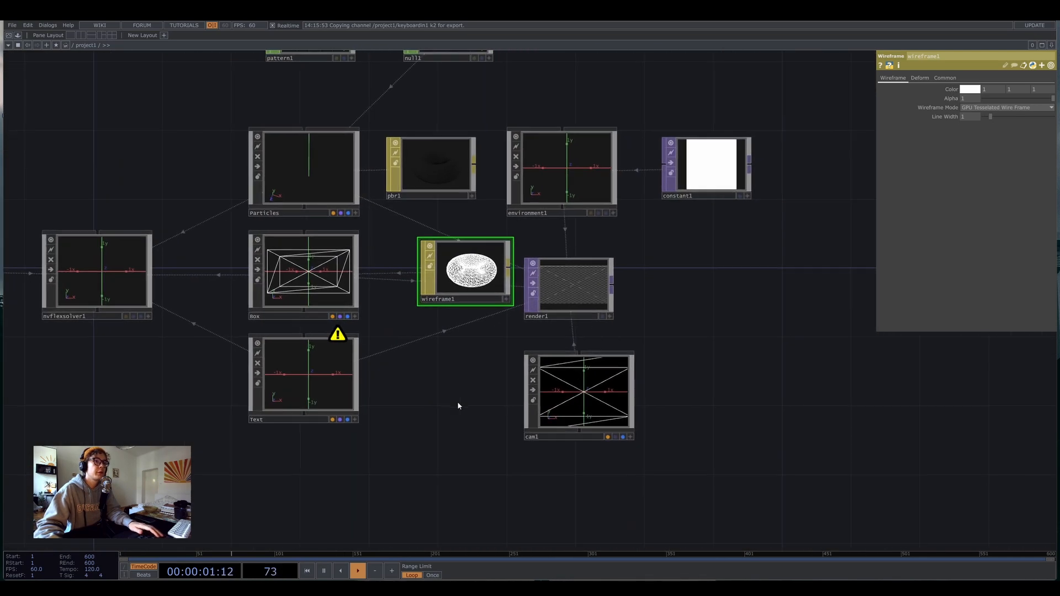
pyautogui.moveTo(171, 409); pyautogui.dragTo(347, 376)
pyautogui.moveTo(248, 358); pyautogui.dragTo(96, 390)
pyautogui.scroll(6, 629, 276)
pyautogui.moveTo(771, 365); pyautogui.dragTo(818, 350)
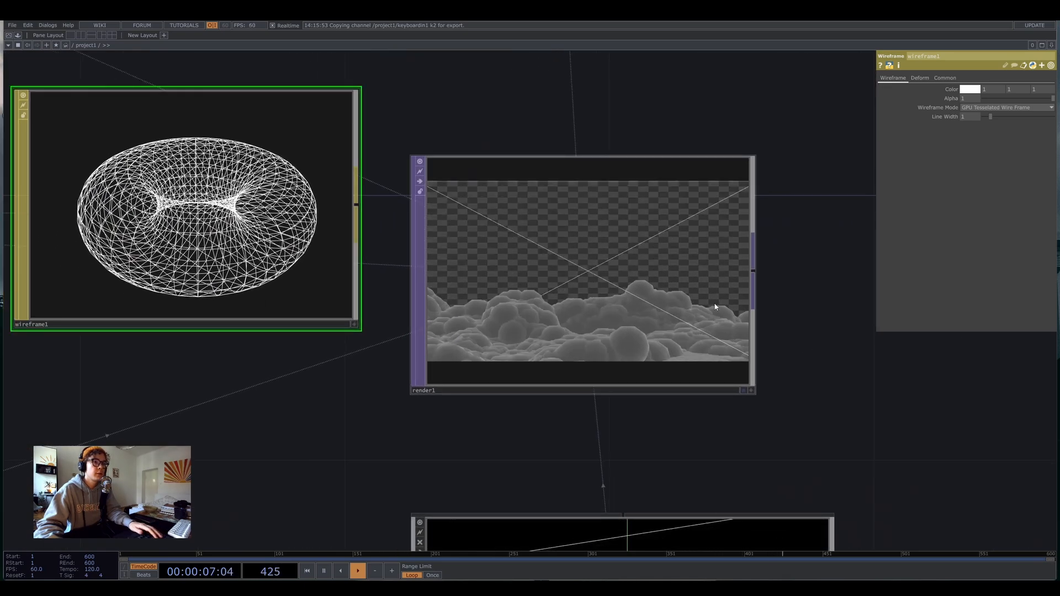
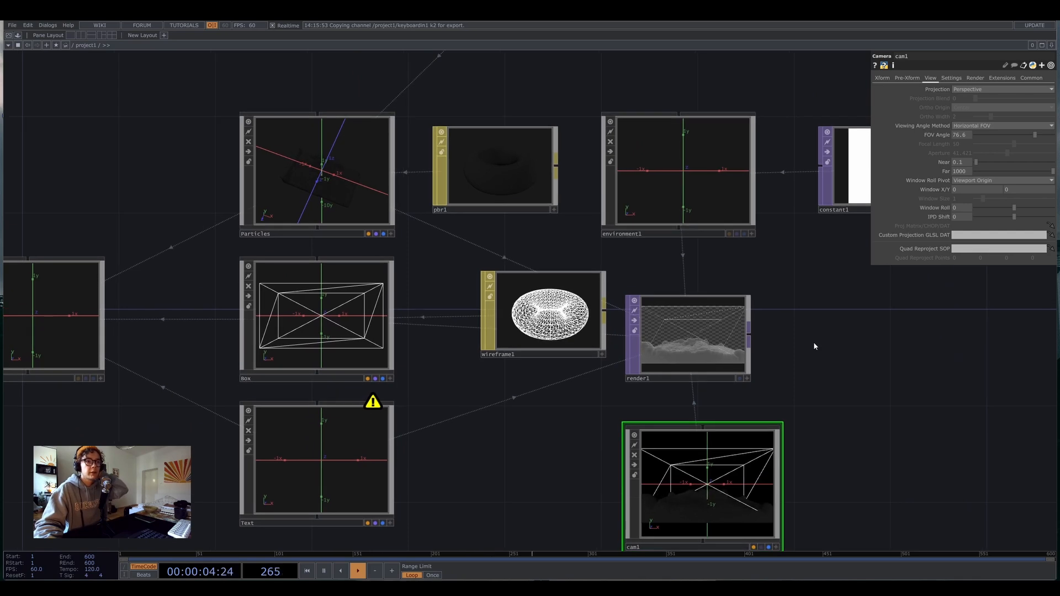
# Check in render1 how the particles move and settle inside the Box from the current camera view.
pyautogui.scroll(-3, 807, 338)
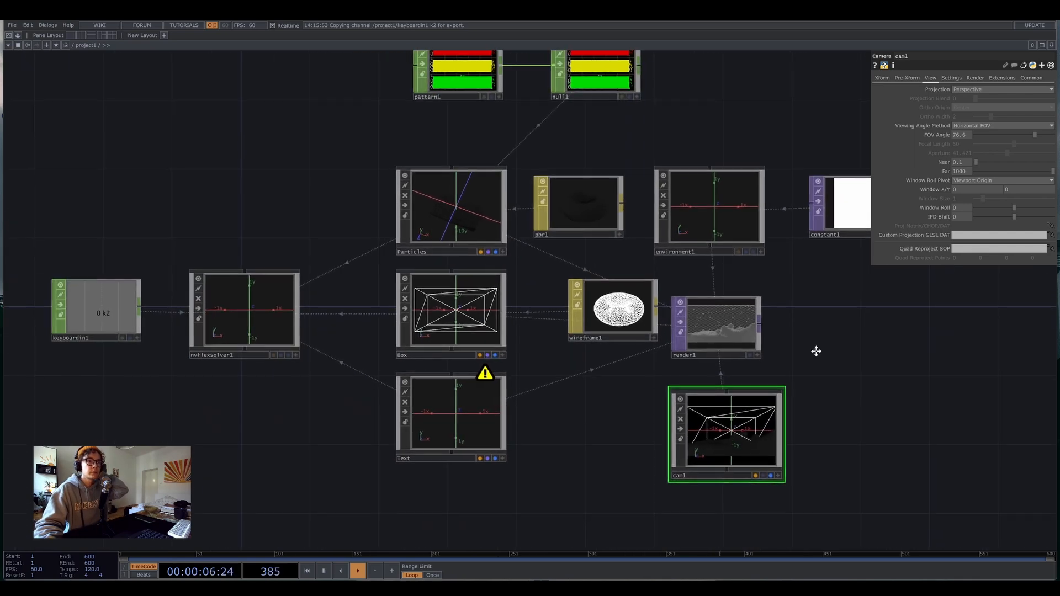
pyautogui.scroll(8, 759, 458)
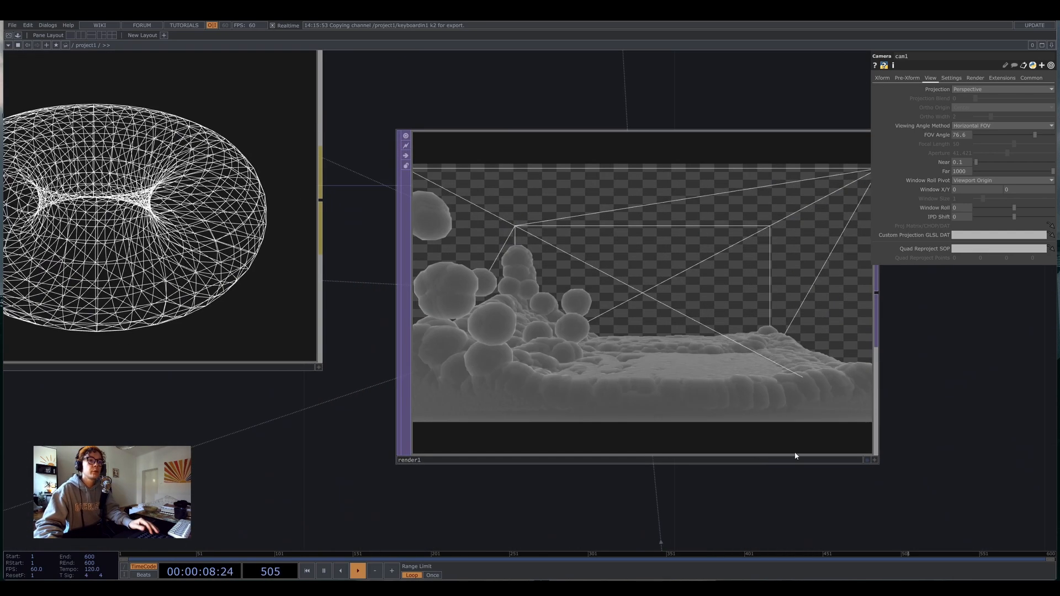
pyautogui.scroll(-6, 677, 367)
pyautogui.moveTo(751, 402); pyautogui.dragTo(720, 317)
pyautogui.moveTo(444, 374); pyautogui.dragTo(631, 376)
pyautogui.moveTo(881, 284); pyautogui.dragTo(839, 231, button='middle')
pyautogui.moveTo(900, 393); pyautogui.dragTo(814, 468)
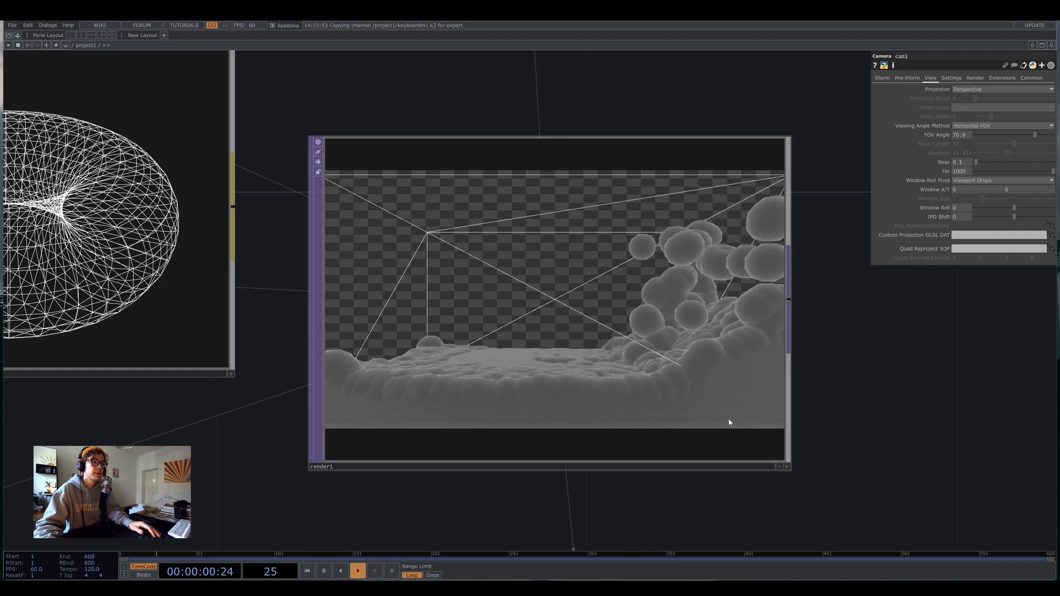
# Set the Flex solver's vertical gravitational acceleration to 0.
pyautogui.scroll(-10, 441, 401)
pyautogui.moveTo(350, 457); pyautogui.dragTo(599, 342)
pyautogui.click(361, 263)
pyautogui.scroll(3, 362, 265)
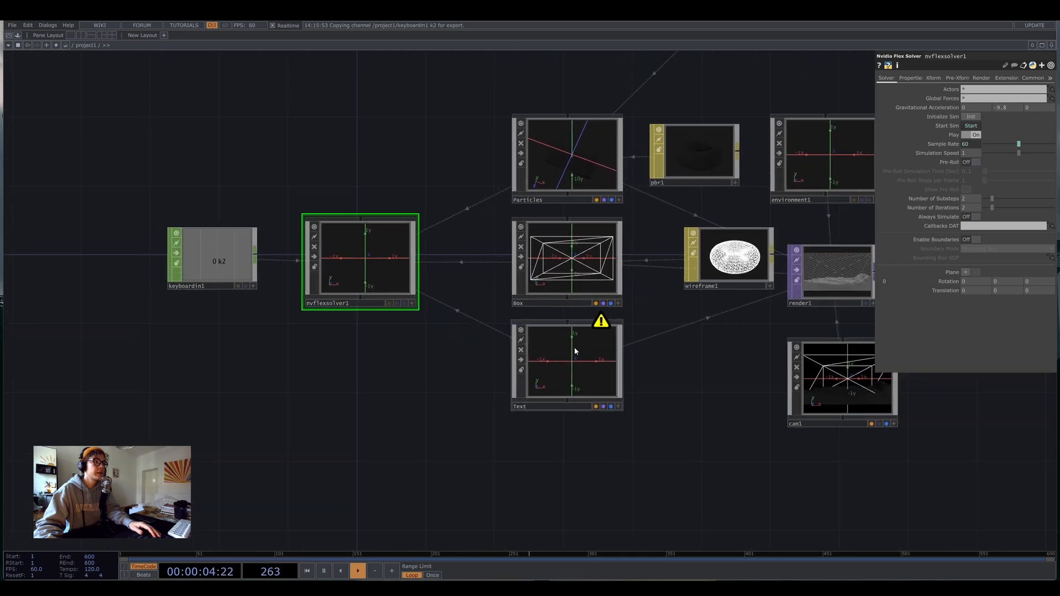
pyautogui.moveTo(563, 398); pyautogui.dragTo(398, 426)
pyautogui.scroll(5, 504, 338)
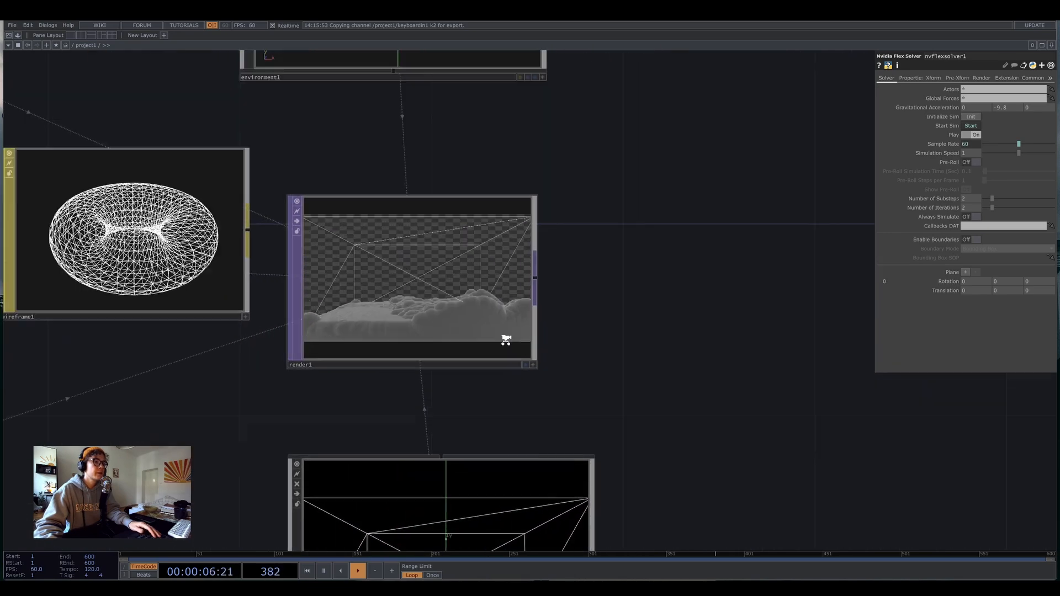
pyautogui.moveTo(742, 162); pyautogui.dragTo(904, 243)
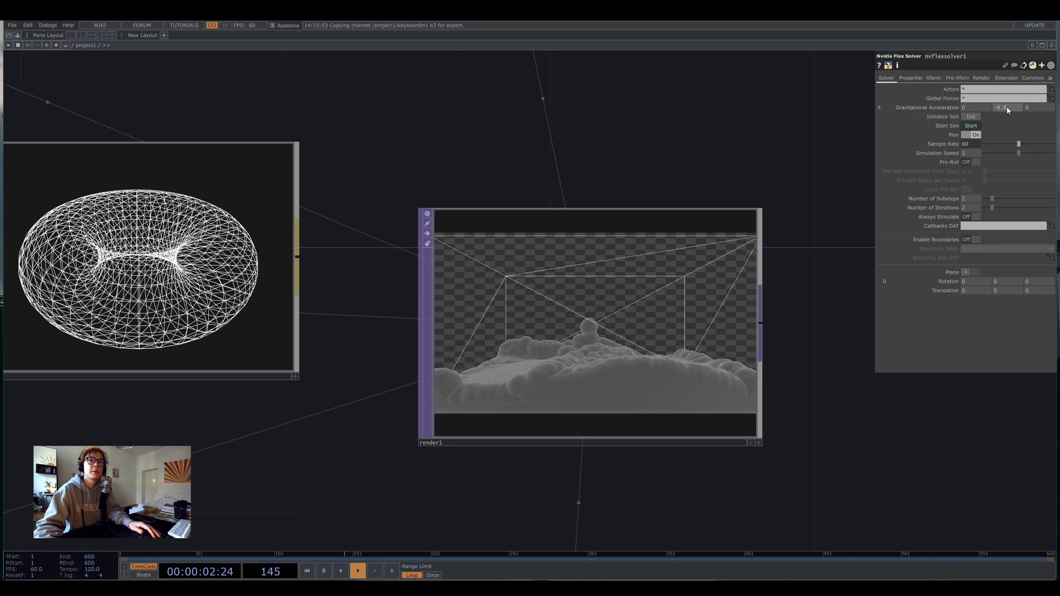
pyautogui.write('0')
pyautogui.press('Return')
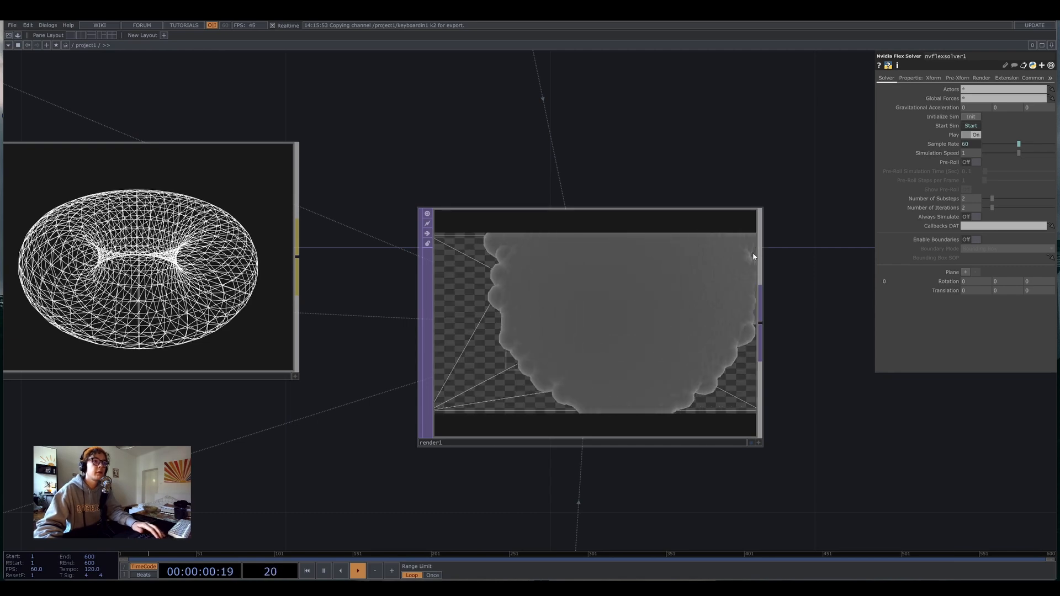
# Add a Null TOP connected to render1's output and place it well to the right of the render node.
pyautogui.scroll(2, 643, 351)
pyautogui.scroll(-6, 603, 353)
pyautogui.rightClick(618, 341)
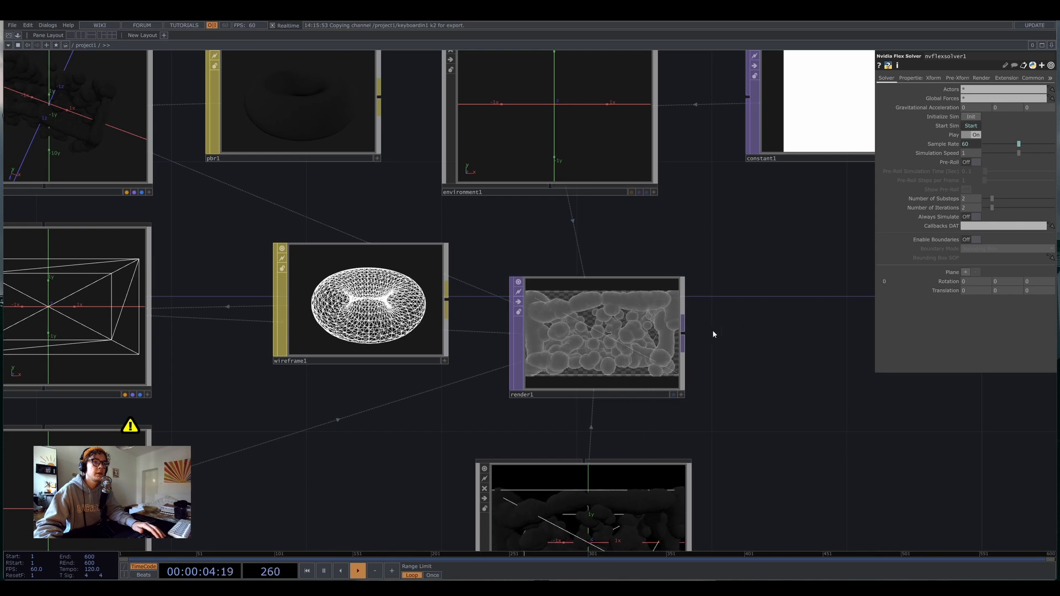
pyautogui.press('Tab')
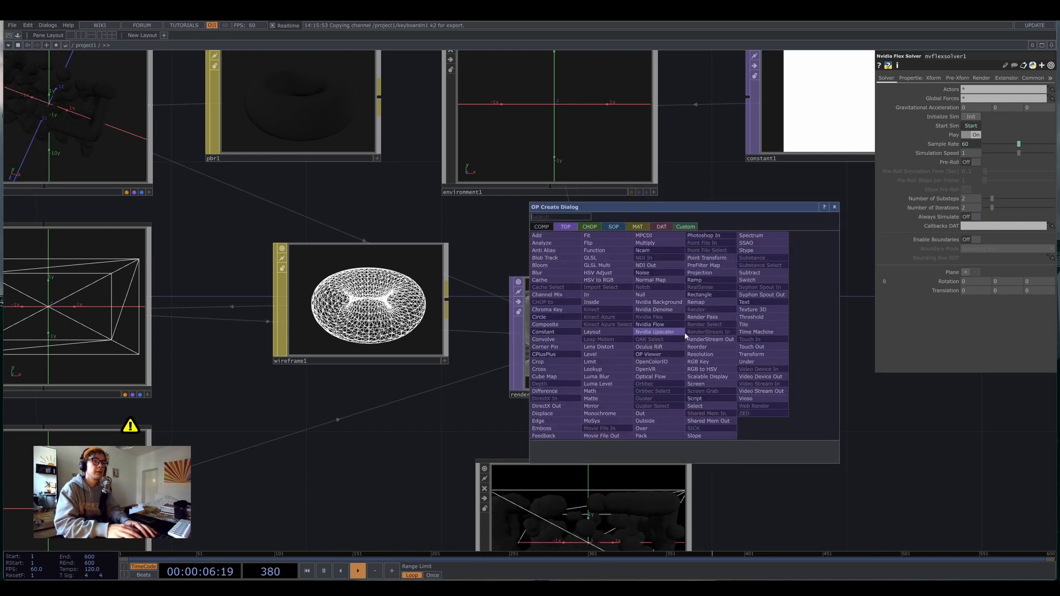
pyautogui.write('nuu;')
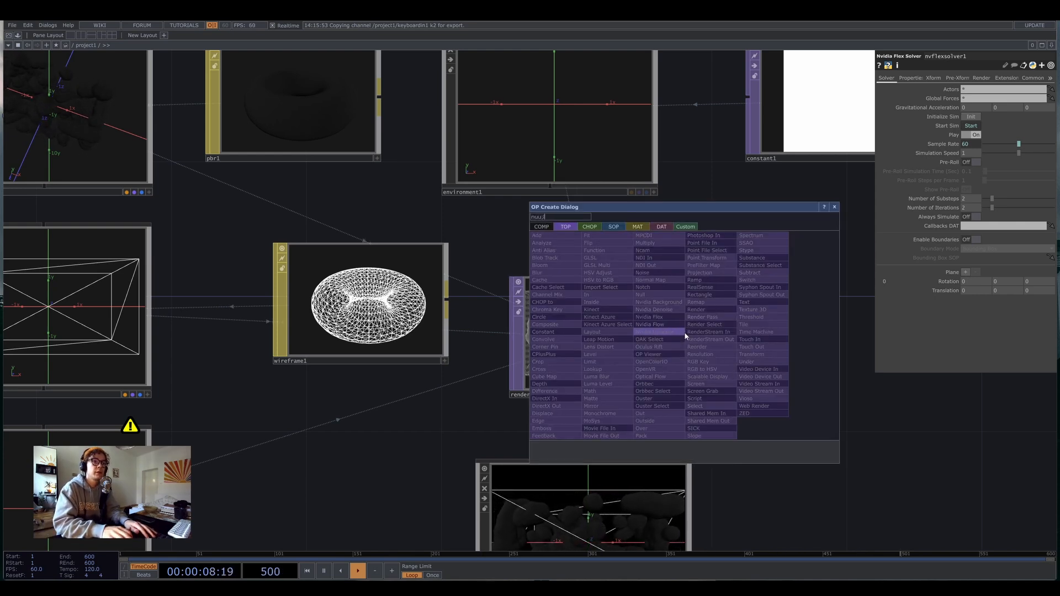
pyautogui.press('BackSpace')
pyautogui.press('BackSpace')
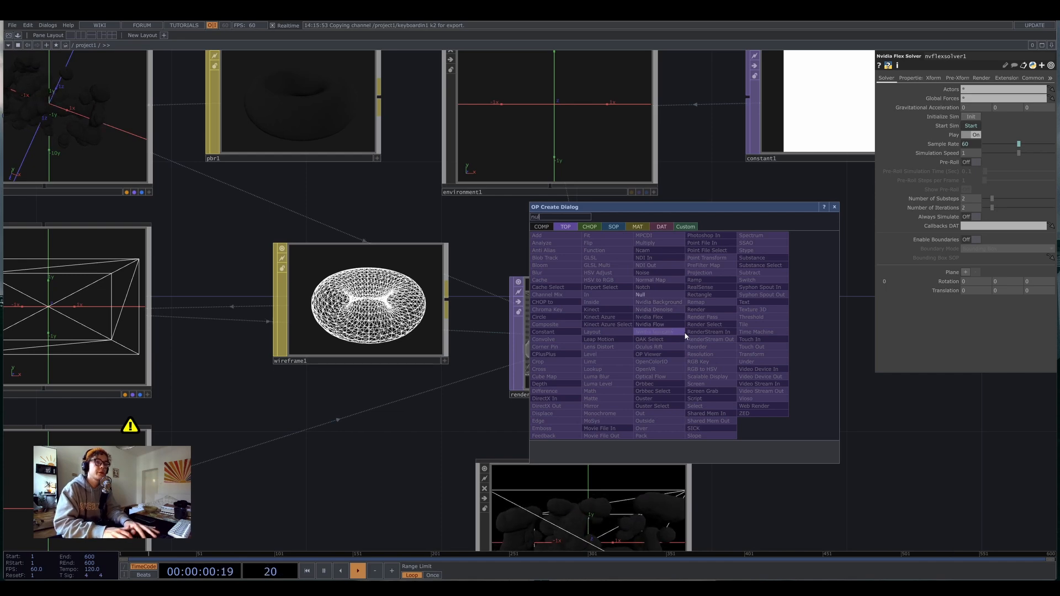
pyautogui.press('Return')
pyautogui.click(686, 333)
pyautogui.moveTo(686, 334); pyautogui.dragTo(316, 311, button='middle')
pyautogui.moveTo(316, 311); pyautogui.dragTo(821, 304)
# Open null2's output in a floating viewer window and place it in the lower corner beside the network.
pyautogui.rightClick(858, 303)
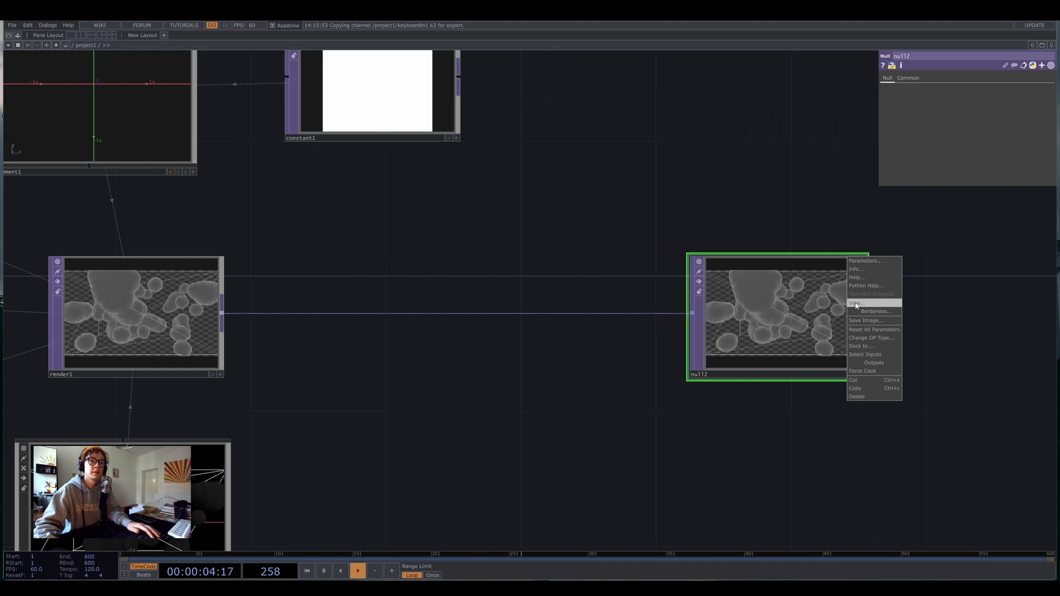
pyautogui.click(856, 304)
pyautogui.moveTo(524, 147); pyautogui.dragTo(674, 229)
pyautogui.moveTo(777, 231); pyautogui.dragTo(776, 331)
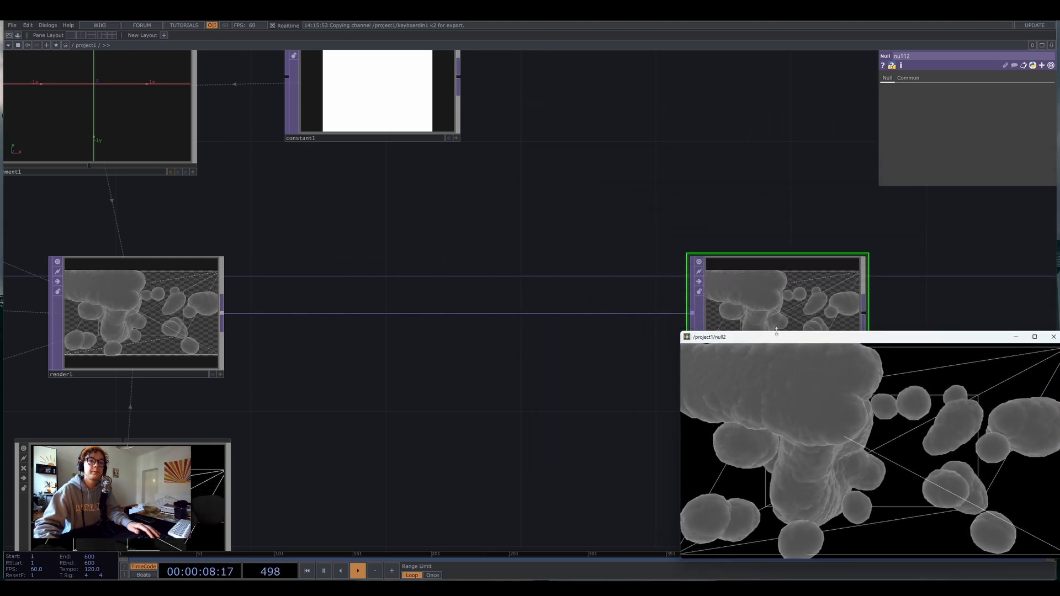
# Open the Flex solver's particle property settings and move the floating output viewer clear of them.
pyautogui.press('h')
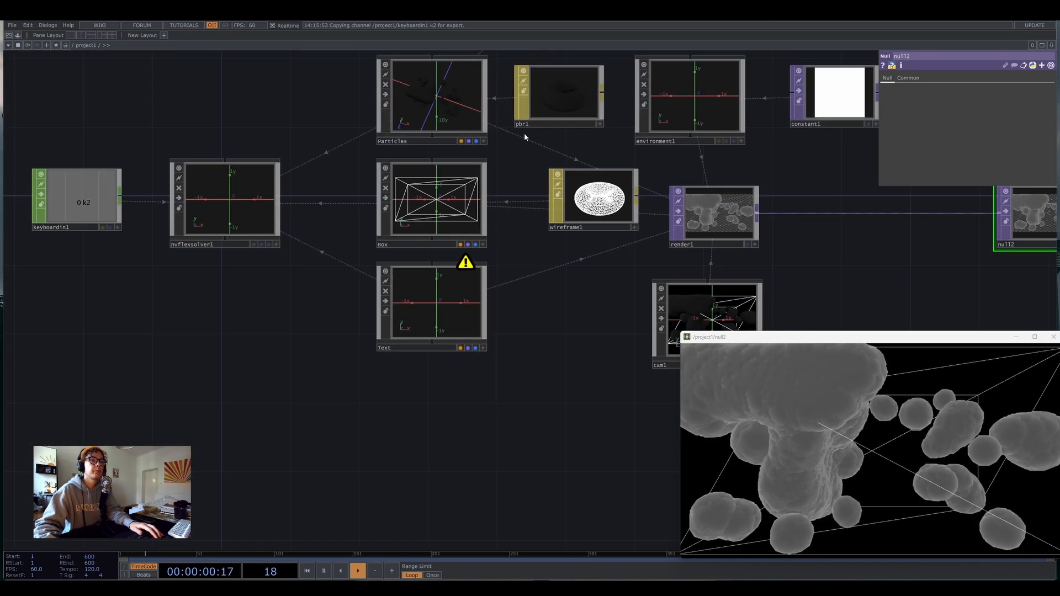
pyautogui.click(283, 223)
pyautogui.click(917, 78)
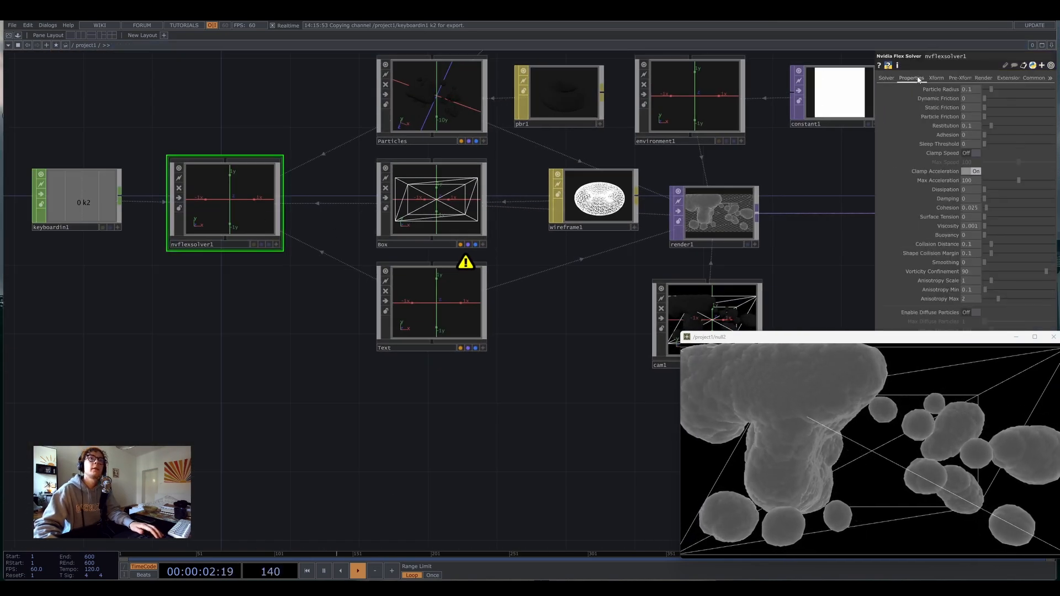
pyautogui.scroll(4, 177, 217)
pyautogui.moveTo(306, 335); pyautogui.dragTo(304, 262)
pyautogui.moveTo(754, 338); pyautogui.dragTo(775, 368)
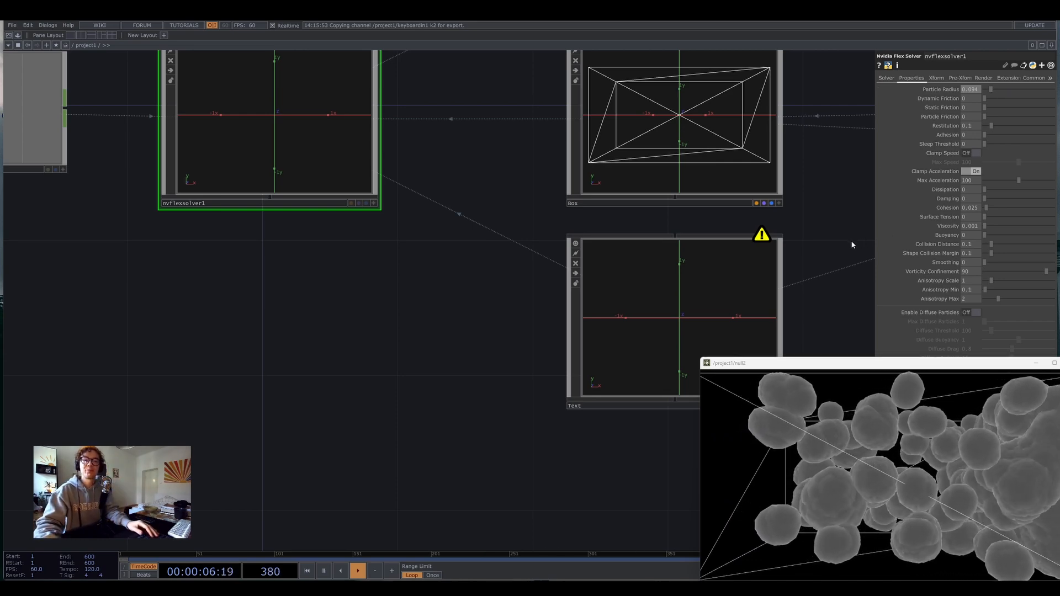
# Set the Flex solver's Particle Radius to 0.178.
pyautogui.moveTo(834, 262); pyautogui.dragTo(761, 281)
pyautogui.scroll(-5, 711, 280)
pyautogui.scroll(5, 662, 243)
pyautogui.moveTo(543, 148); pyautogui.dragTo(371, 298)
pyautogui.scroll(-1, 341, 299)
pyautogui.scroll(-3, 342, 298)
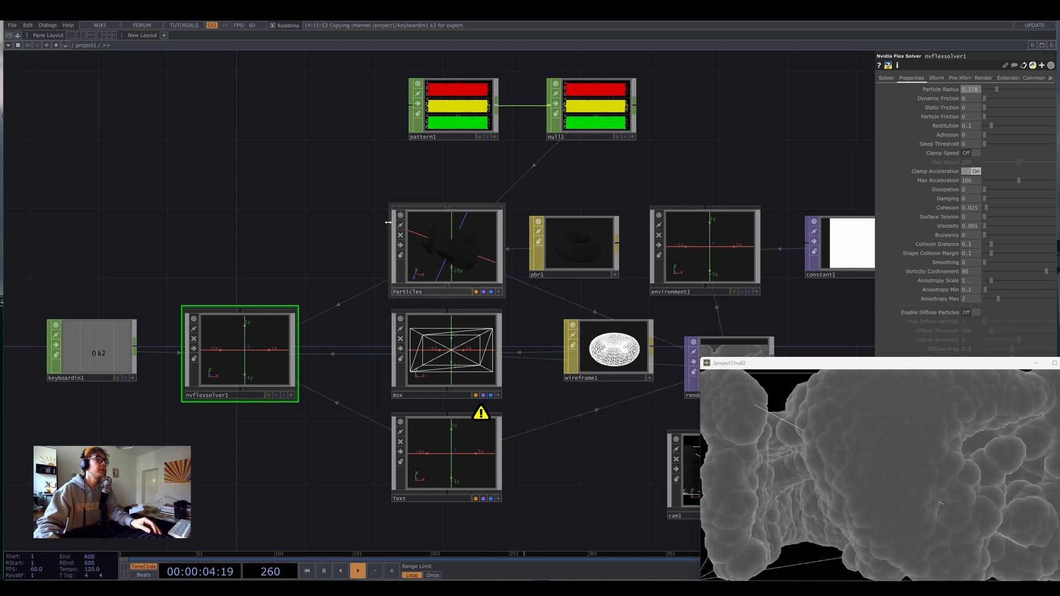
# Reduce the Uniform Scale of transform1 inside the Particles actor and restart the simulation.
pyautogui.moveTo(311, 258); pyautogui.dragTo(261, 227)
pyautogui.moveTo(423, 151); pyautogui.dragTo(450, 197)
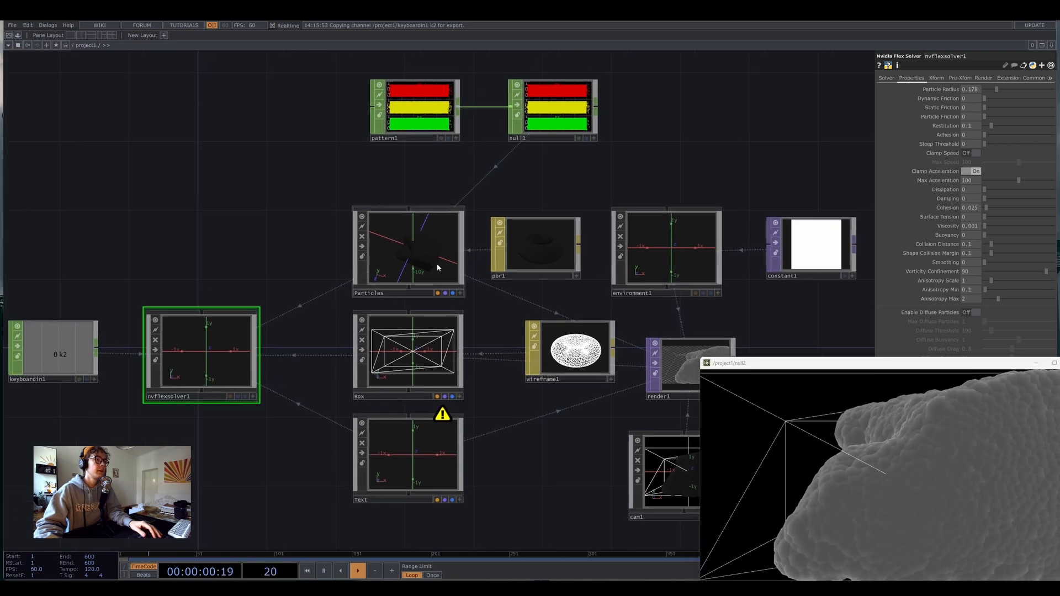
pyautogui.scroll(10, 378, 257)
pyautogui.scroll(3, 368, 278)
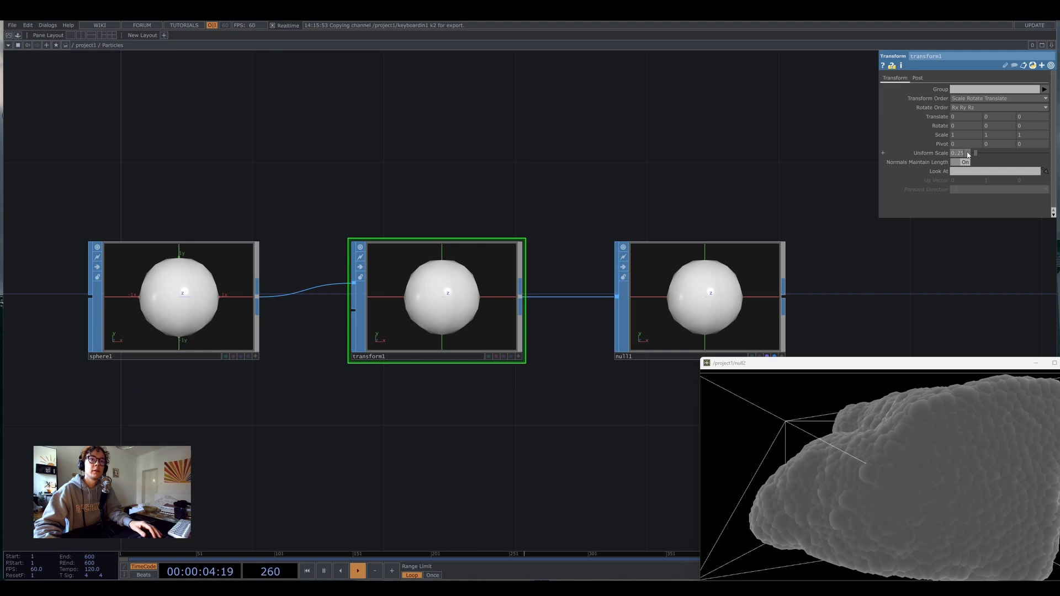
pyautogui.moveTo(962, 142); pyautogui.dragTo(867, 142, button='middle')
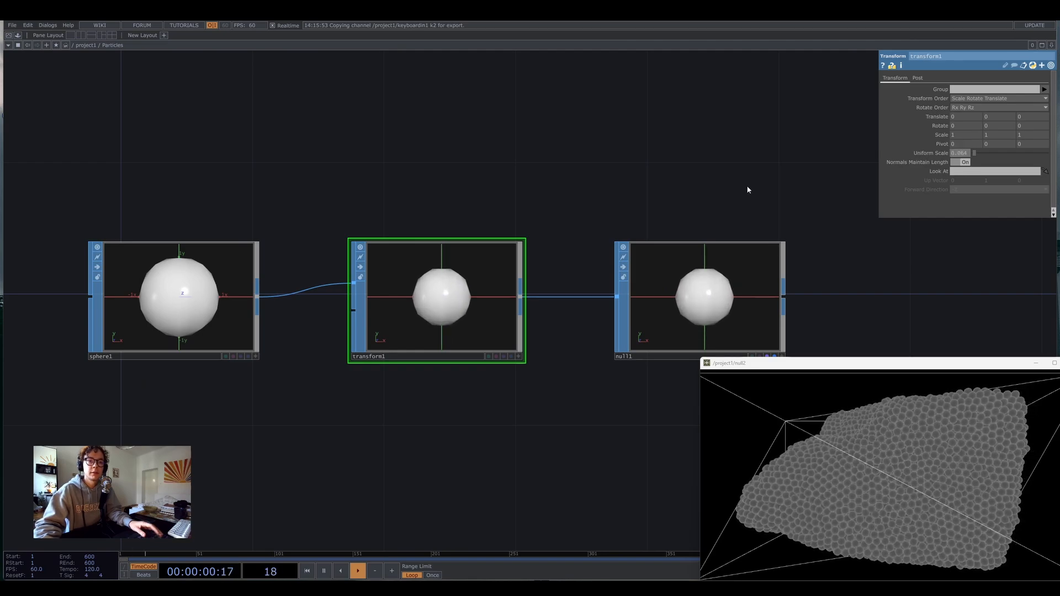
pyautogui.press('2')
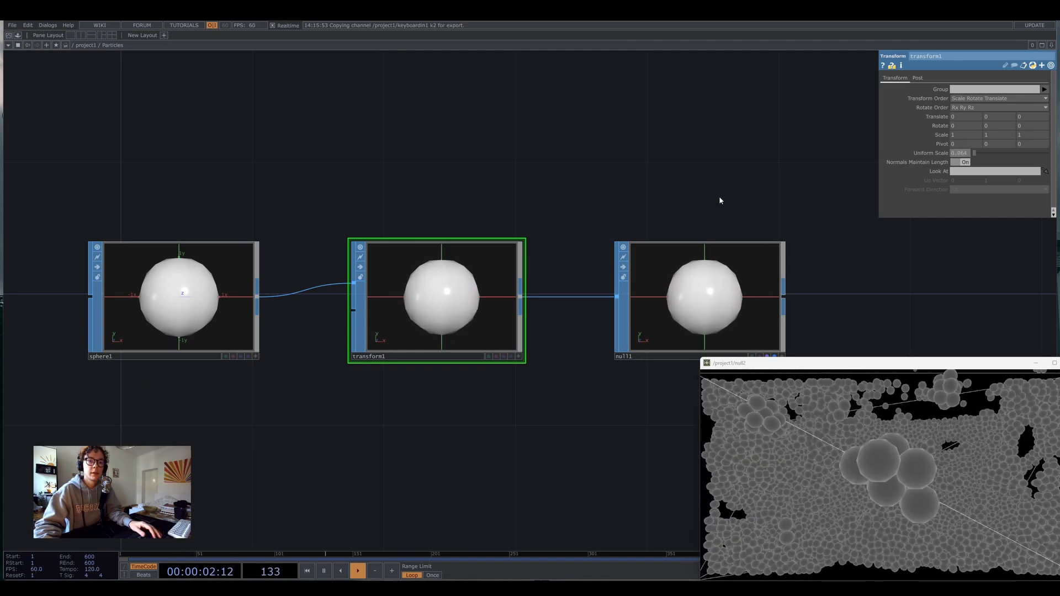
# Return to the main project network and move pattern1 and null1 higher above the Particles actor.
pyautogui.scroll(-10, 719, 196)
pyautogui.scroll(-8, 343, 280)
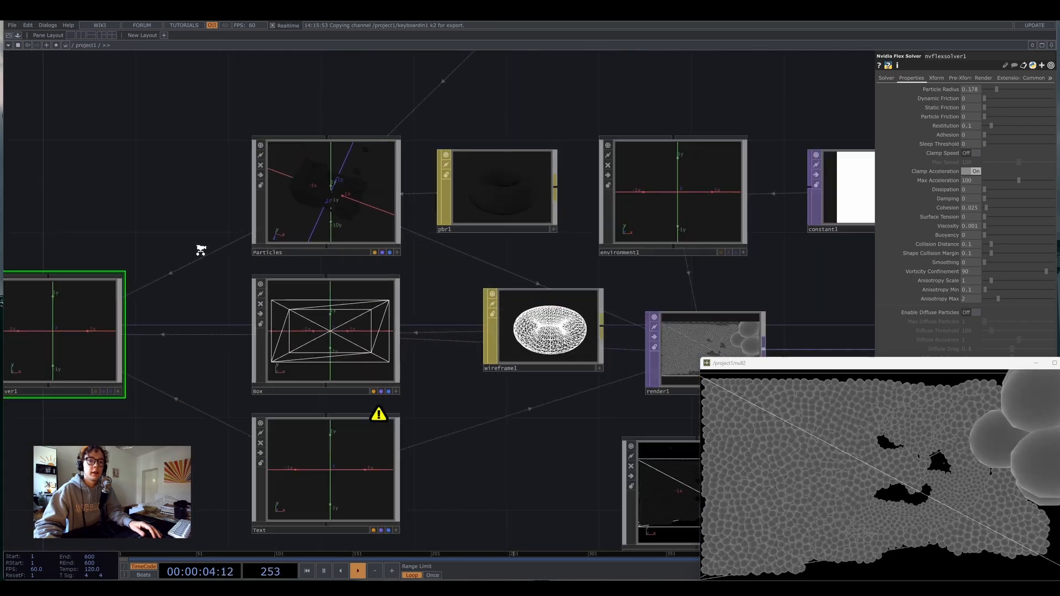
pyautogui.moveTo(510, 110); pyautogui.dragTo(555, 255)
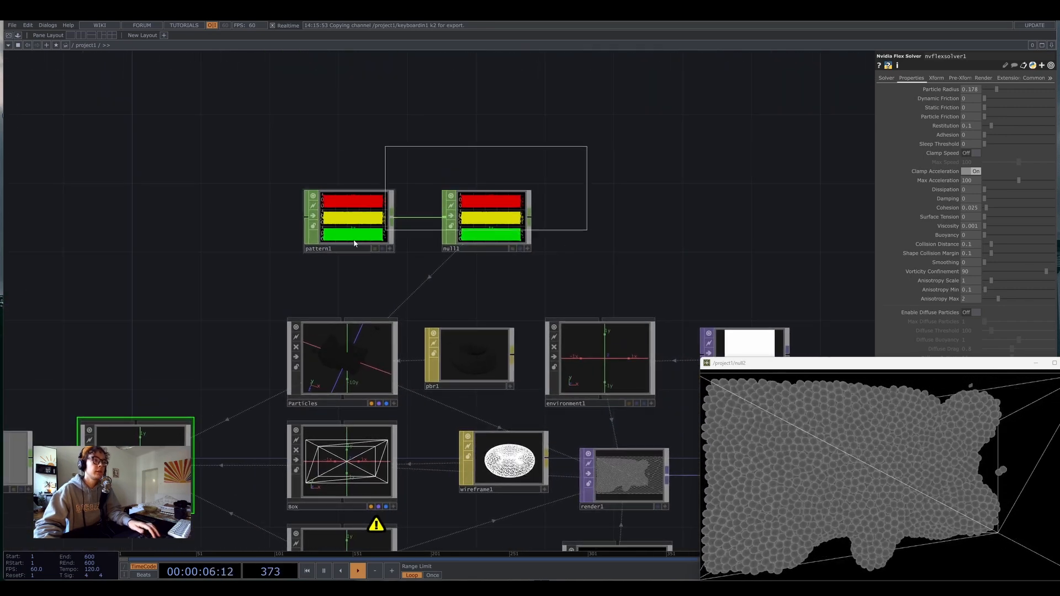
pyautogui.click(348, 221)
pyautogui.moveTo(573, 154); pyautogui.dragTo(298, 279)
pyautogui.moveTo(357, 239); pyautogui.dragTo(357, 153)
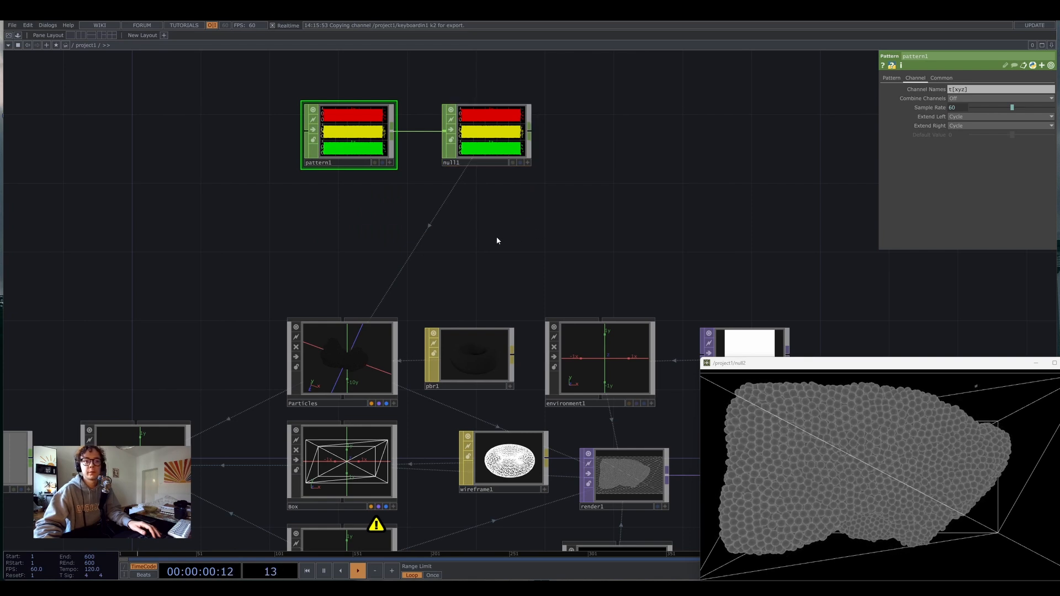
pyautogui.press('Tab')
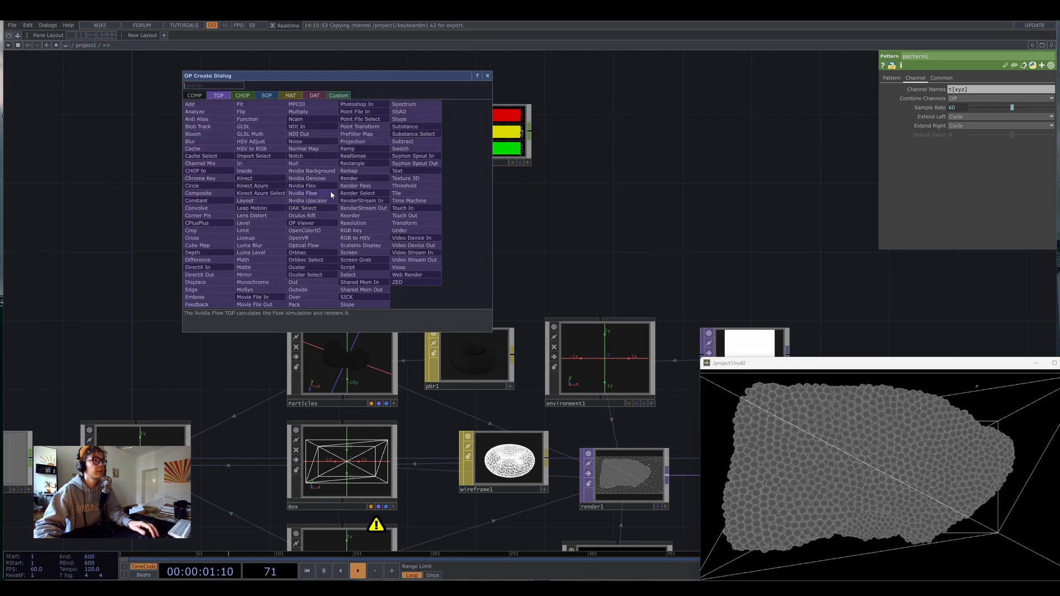
pyautogui.click(290, 96)
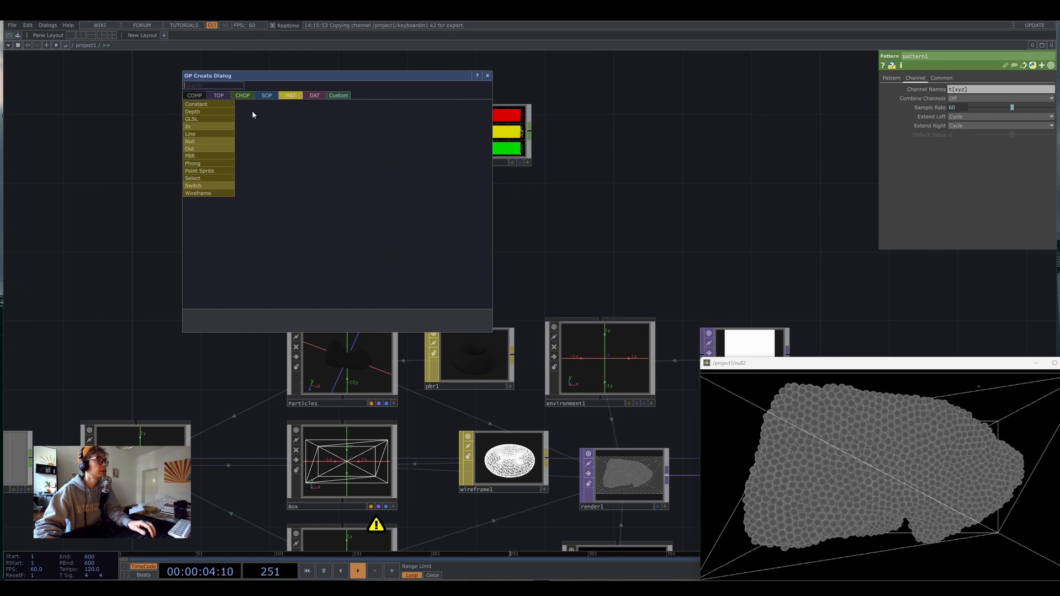
pyautogui.click(488, 76)
# Add a Noise TOP to the project network directly below pattern1.
pyautogui.press('Tab')
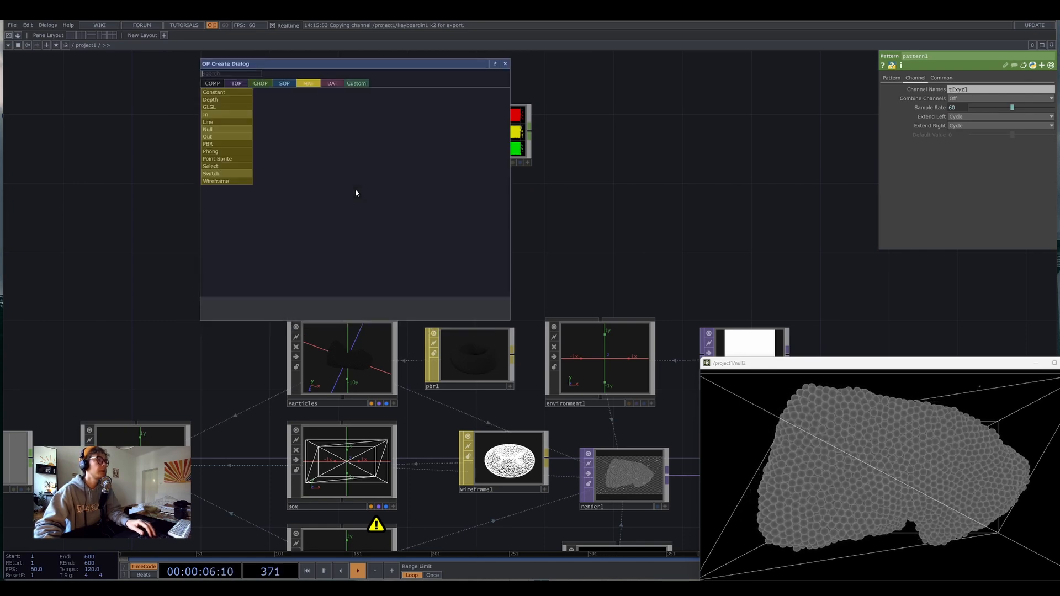
pyautogui.click(236, 84)
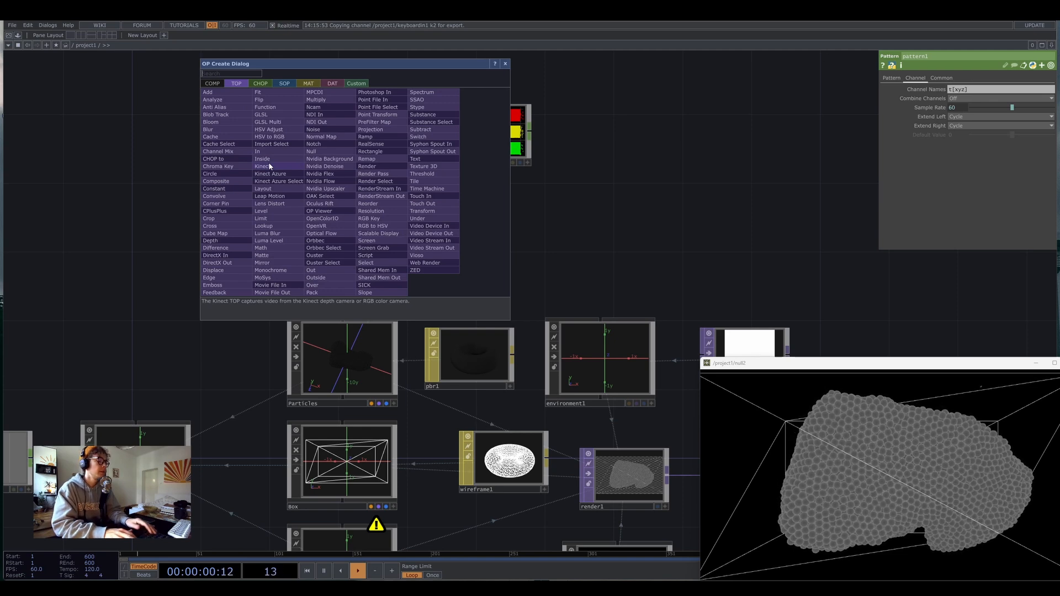
pyautogui.write('noi')
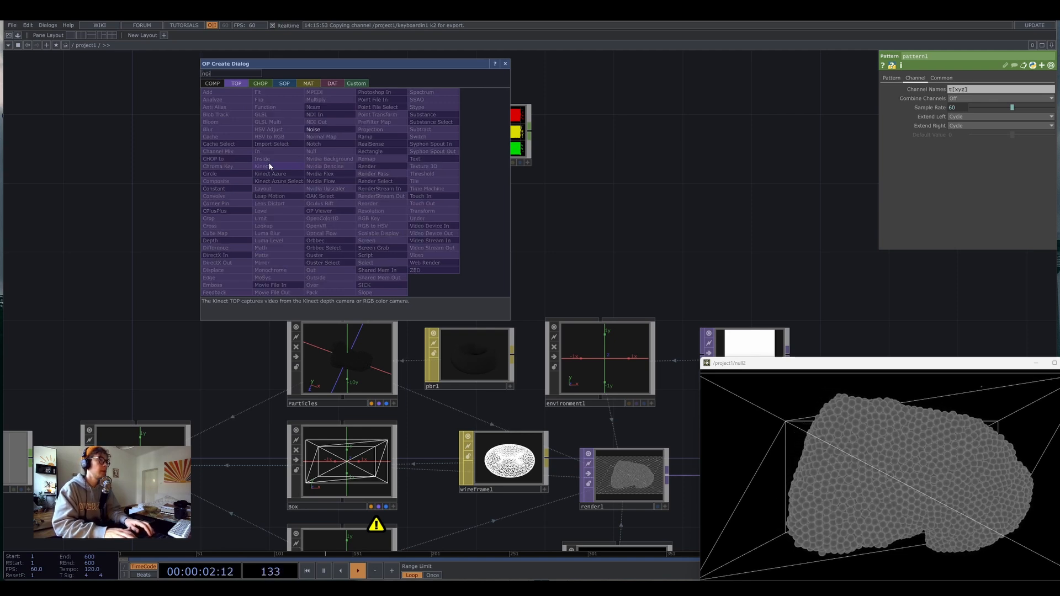
pyautogui.press('Return')
pyautogui.click(269, 166)
pyautogui.moveTo(274, 165); pyautogui.dragTo(360, 216)
# Add a Null TOP fed by noise1's output and place it below null1.
pyautogui.press('Tab')
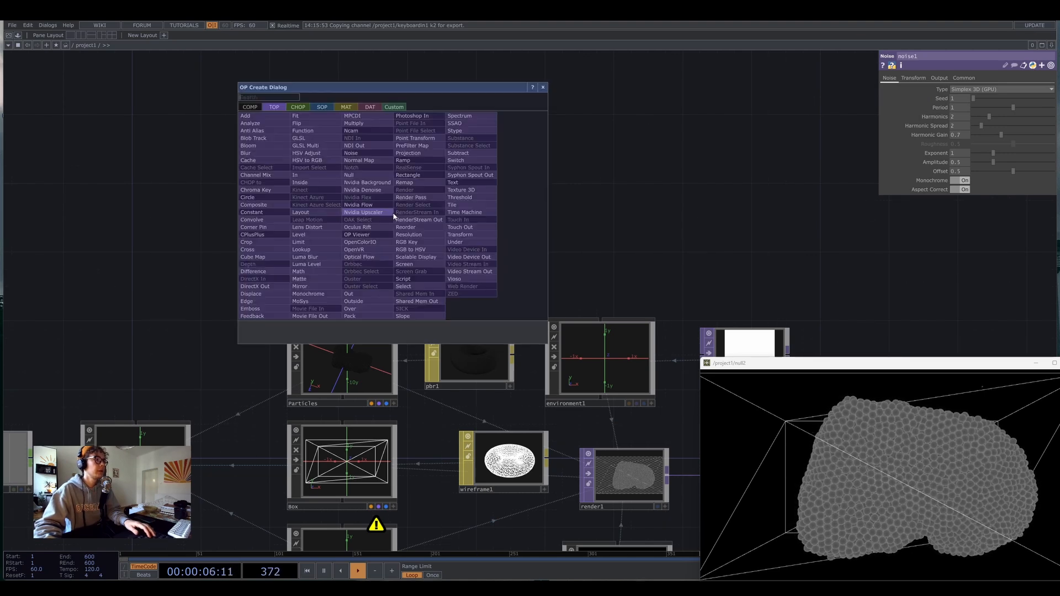
pyautogui.click(349, 175)
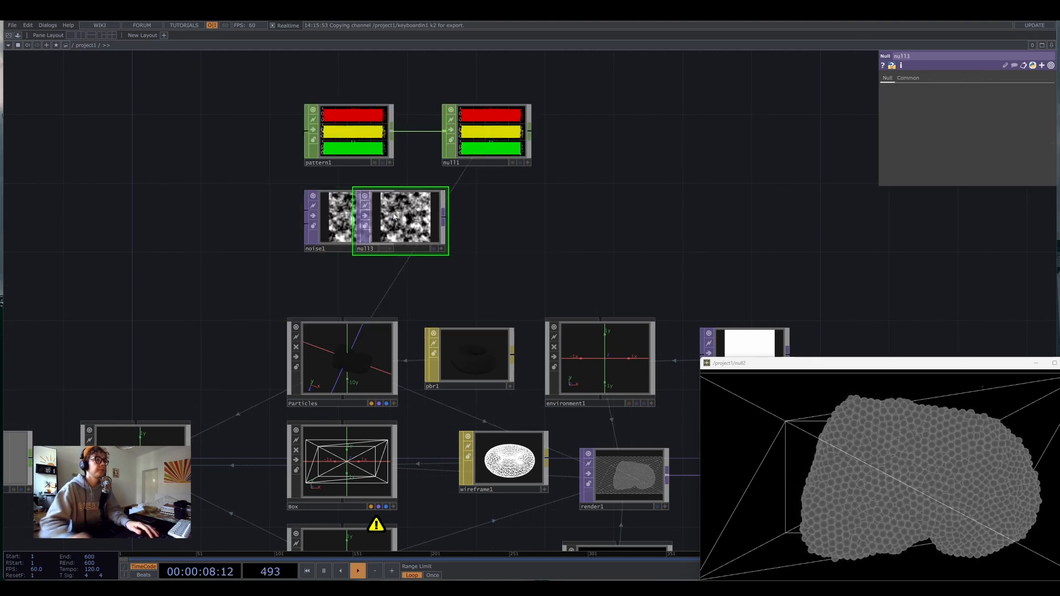
pyautogui.click(497, 222)
# Turn off Monochrome on noise1 and set its Period to 3.
pyautogui.click(348, 218)
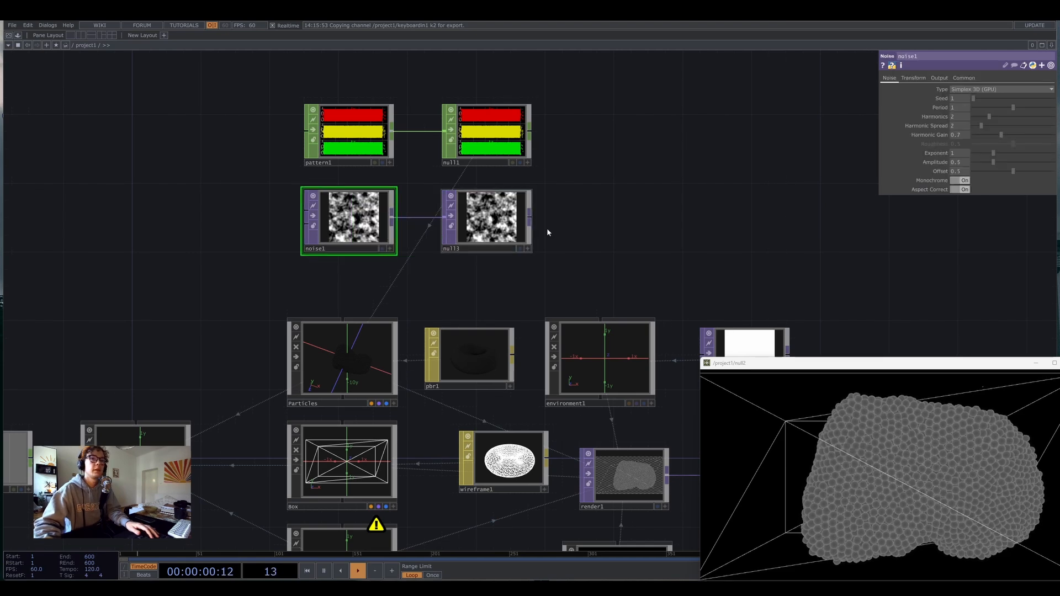
pyautogui.scroll(-3, 932, 211)
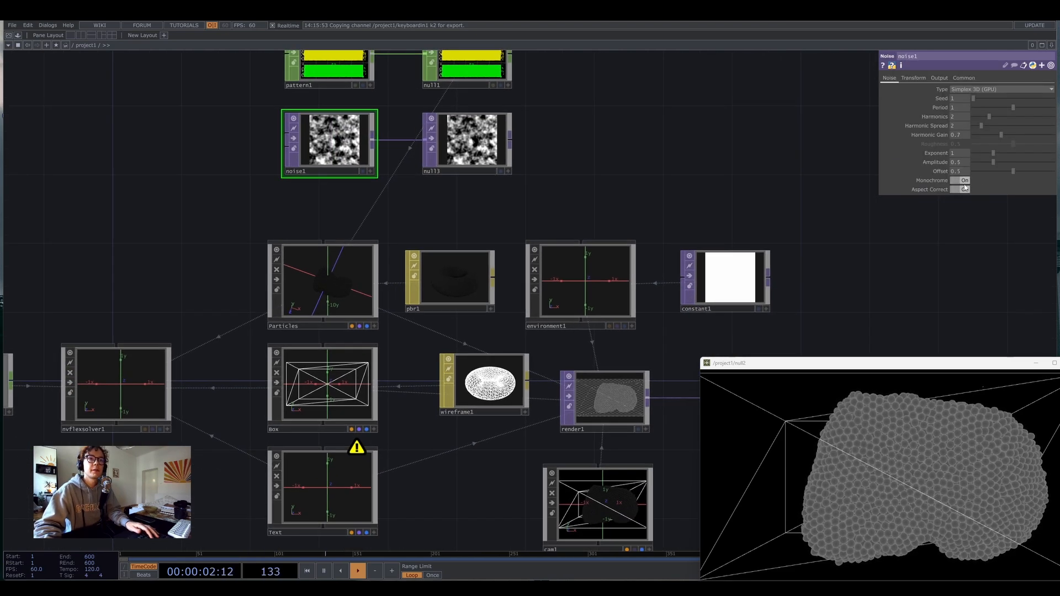
pyautogui.click(964, 181)
pyautogui.scroll(3, 609, 220)
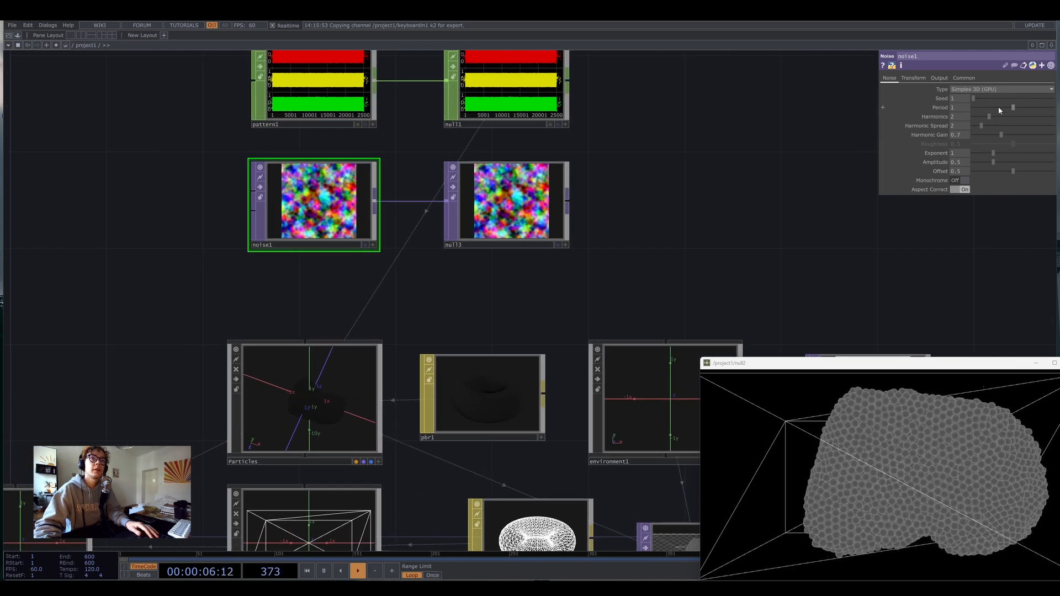
pyautogui.moveTo(1012, 107); pyautogui.dragTo(1052, 107)
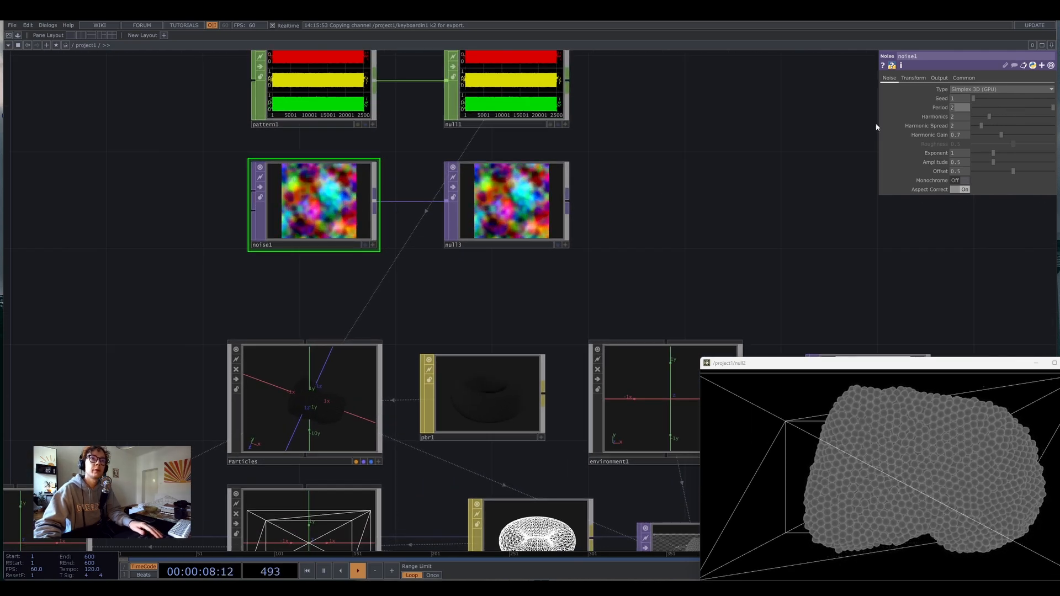
pyautogui.write('3')
pyautogui.press('Return')
# Set noise1's Harmonic Spread to 1, and shift null3 slightly away from noise1 and make it narrower.
pyautogui.moveTo(541, 238); pyautogui.dragTo(532, 212)
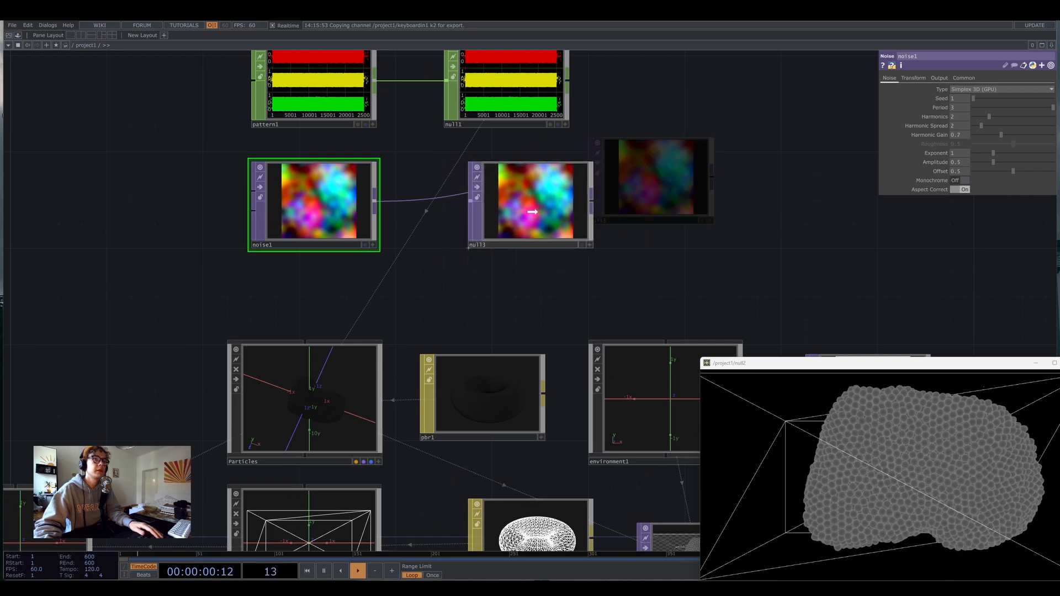
pyautogui.moveTo(644, 227); pyautogui.dragTo(789, 163)
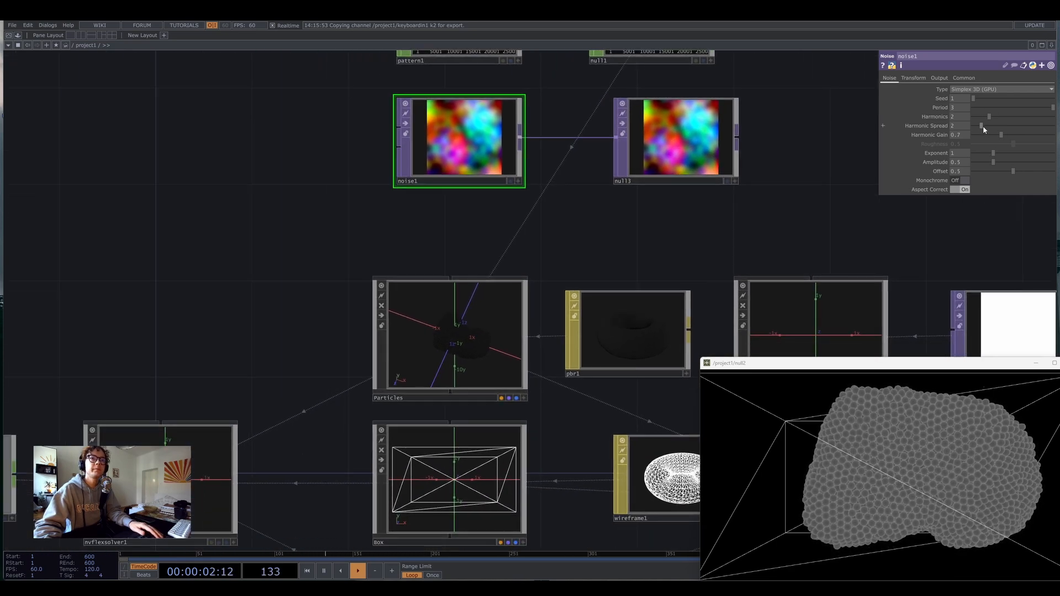
pyautogui.moveTo(984, 128); pyautogui.dragTo(980, 127)
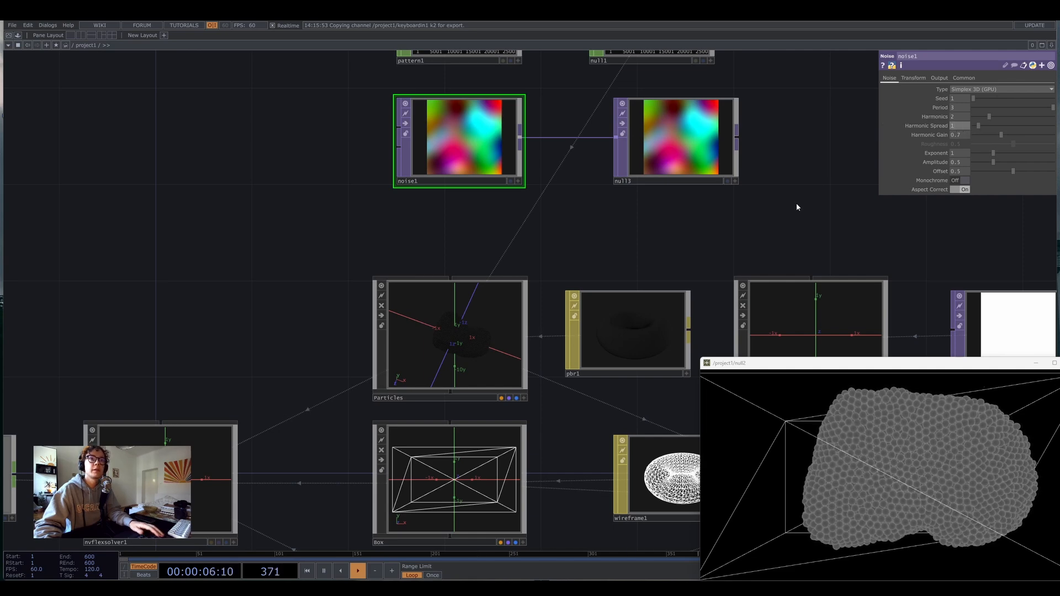
pyautogui.moveTo(738, 183)
pyautogui.mouseDown()
pyautogui.moveTo(729, 255)
pyautogui.moveTo(725, 187)
pyautogui.mouseUp()
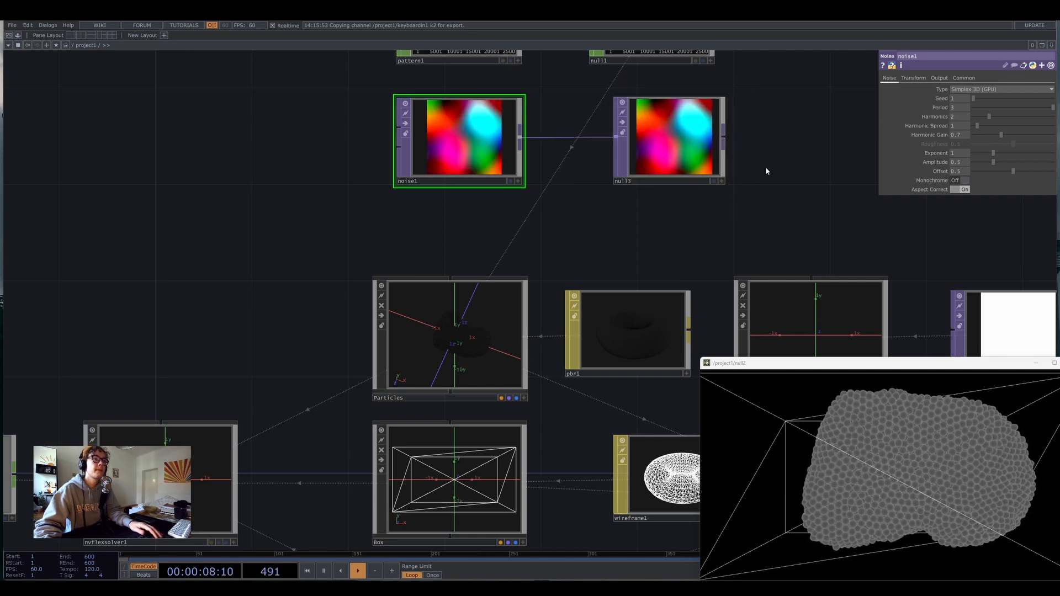
pyautogui.moveTo(802, 92); pyautogui.dragTo(777, 157)
pyautogui.click(938, 78)
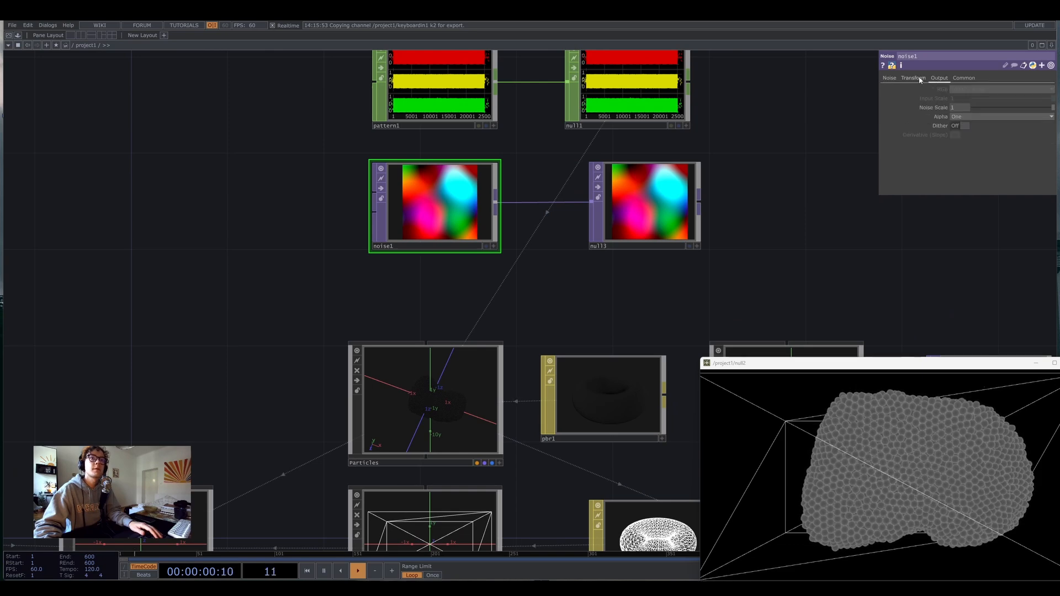
pyautogui.click(920, 80)
pyautogui.scroll(-6, 681, 164)
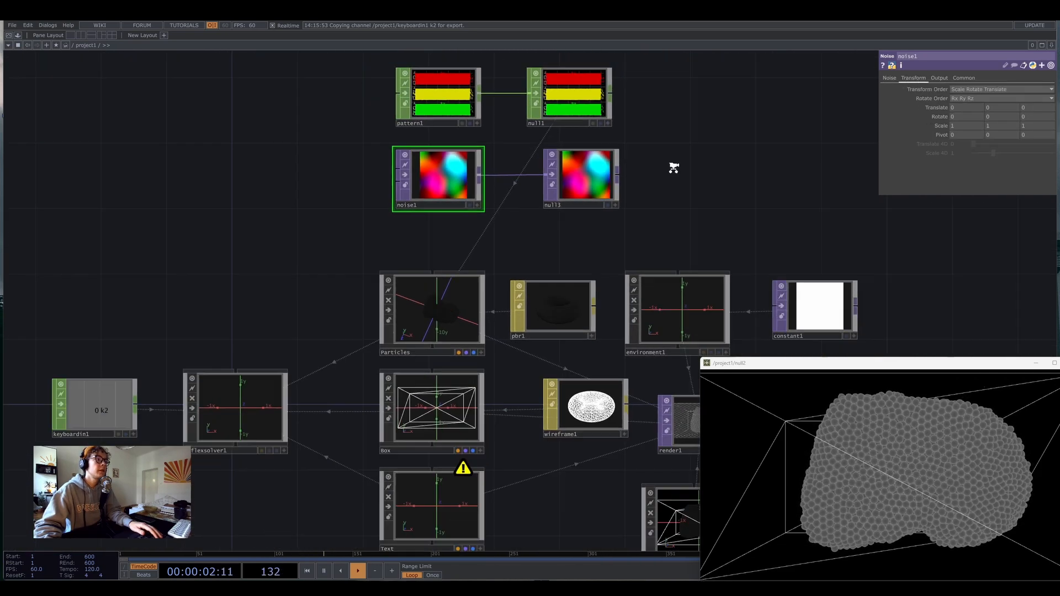
pyautogui.scroll(6, 528, 204)
# Assign null3 as the Particles actor's instance Color OP with R, G and B mapped to r, g and b, keeping the floating viewer clear.
pyautogui.moveTo(299, 449); pyautogui.dragTo(174, 179)
pyautogui.click(376, 355)
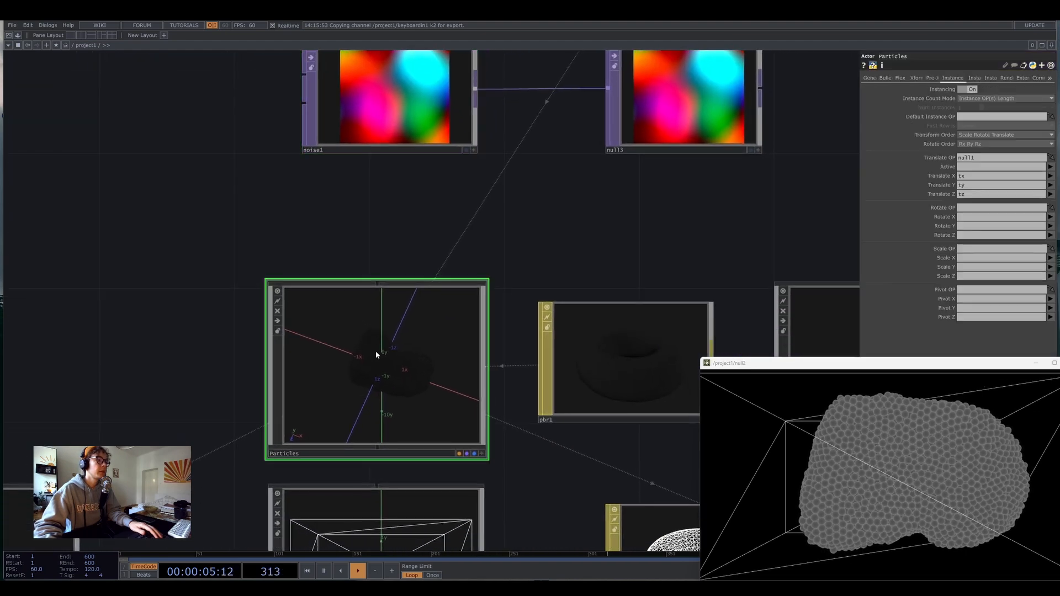
pyautogui.click(657, 118)
pyautogui.click(417, 373)
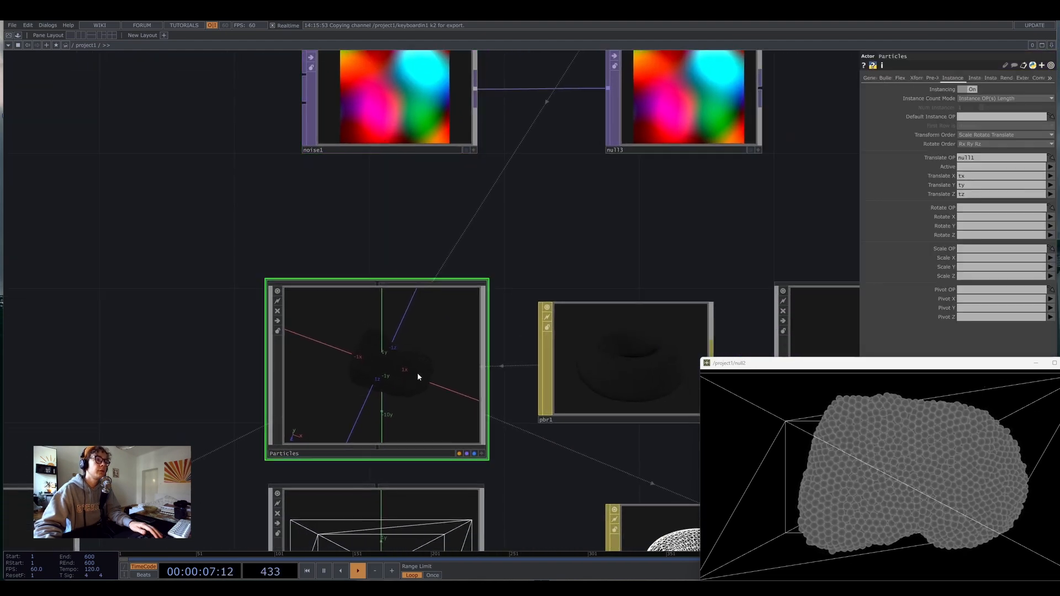
pyautogui.click(975, 79)
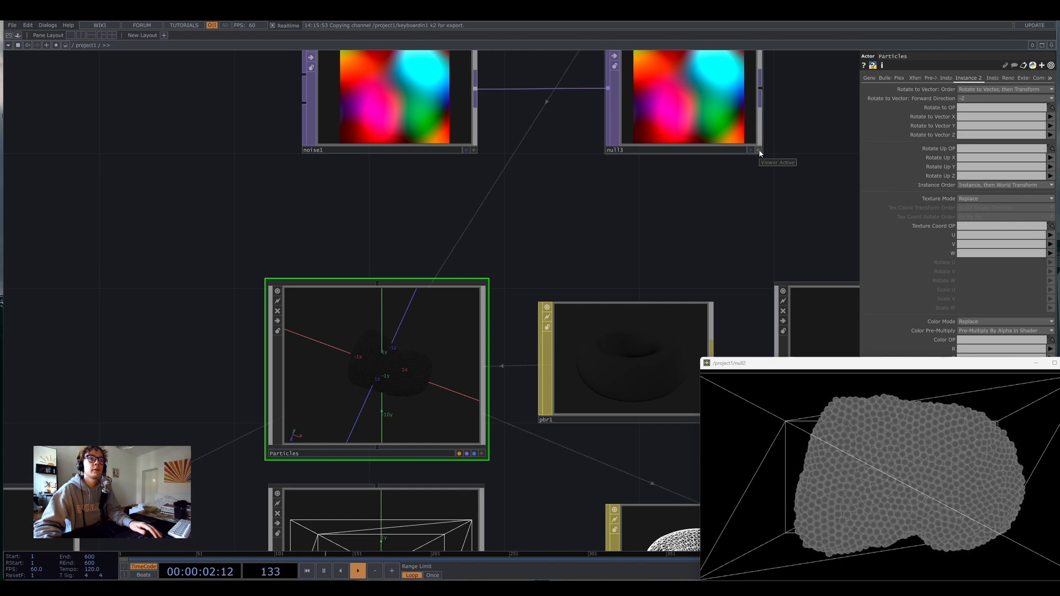
pyautogui.moveTo(735, 119); pyautogui.dragTo(971, 213)
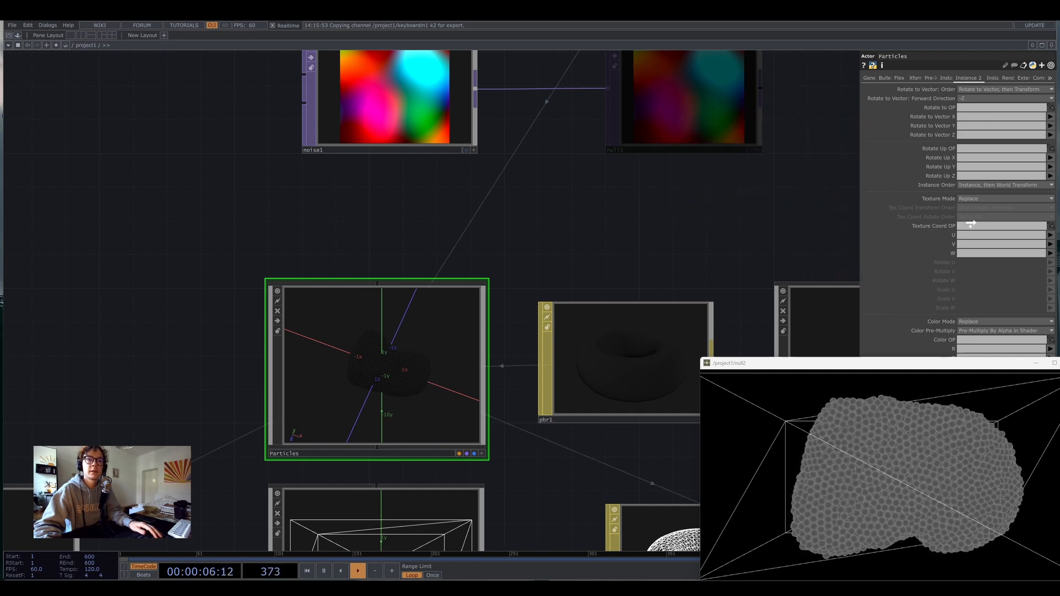
pyautogui.moveTo(973, 340); pyautogui.dragTo(862, 378)
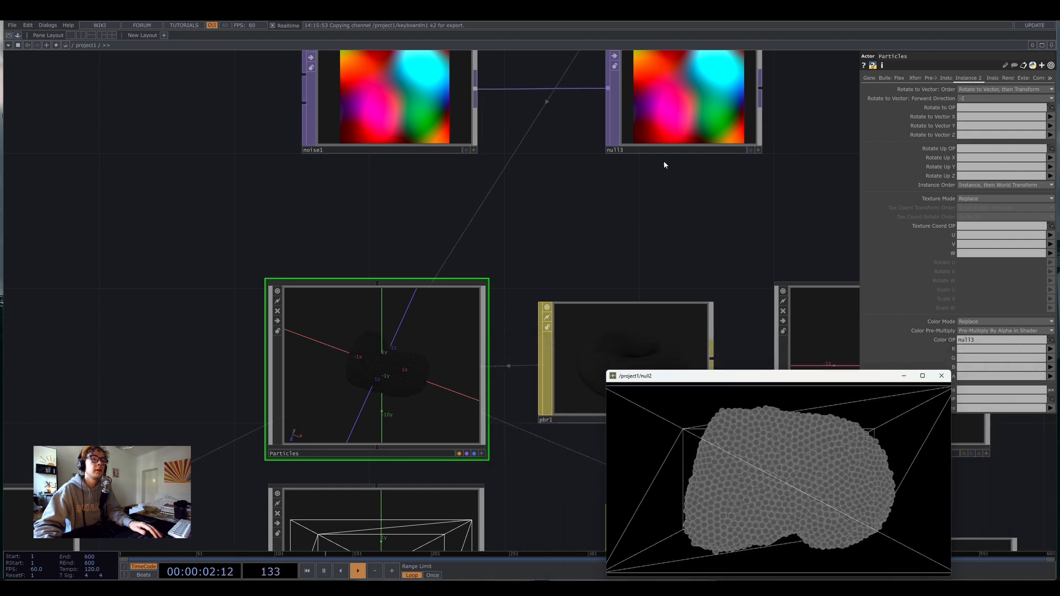
pyautogui.click(1052, 358)
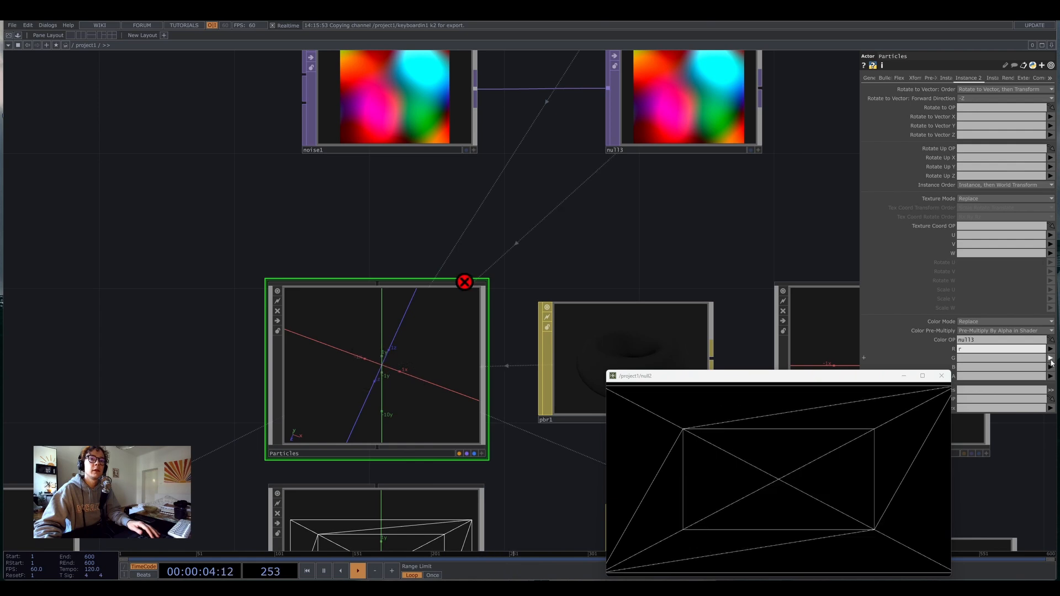
pyautogui.click(1051, 359)
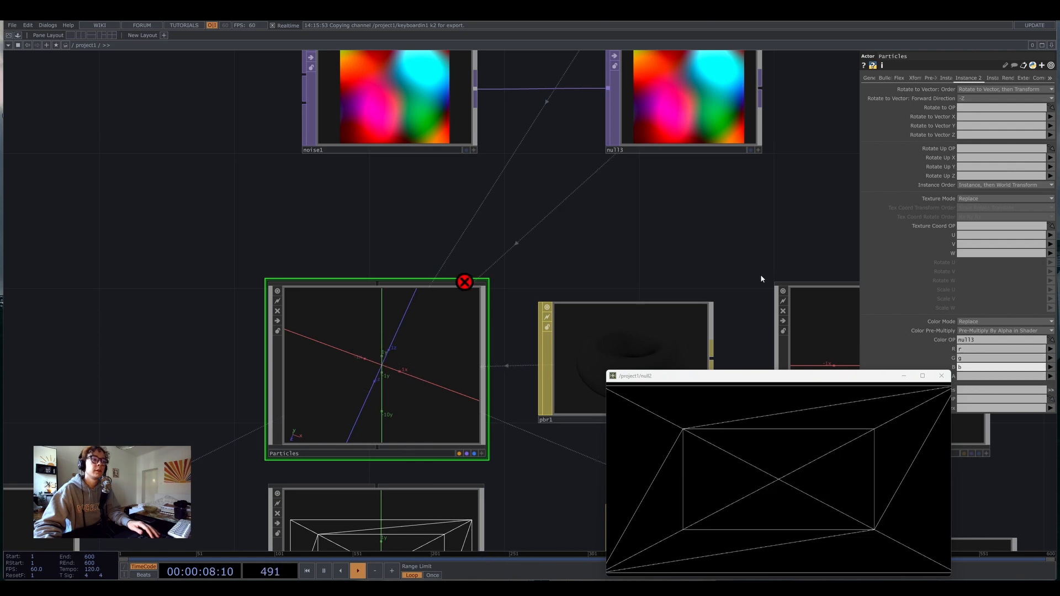
# Inspect the Particles actor's error and compare noise1's resolution with the sample length of pattern1.
pyautogui.press('h')
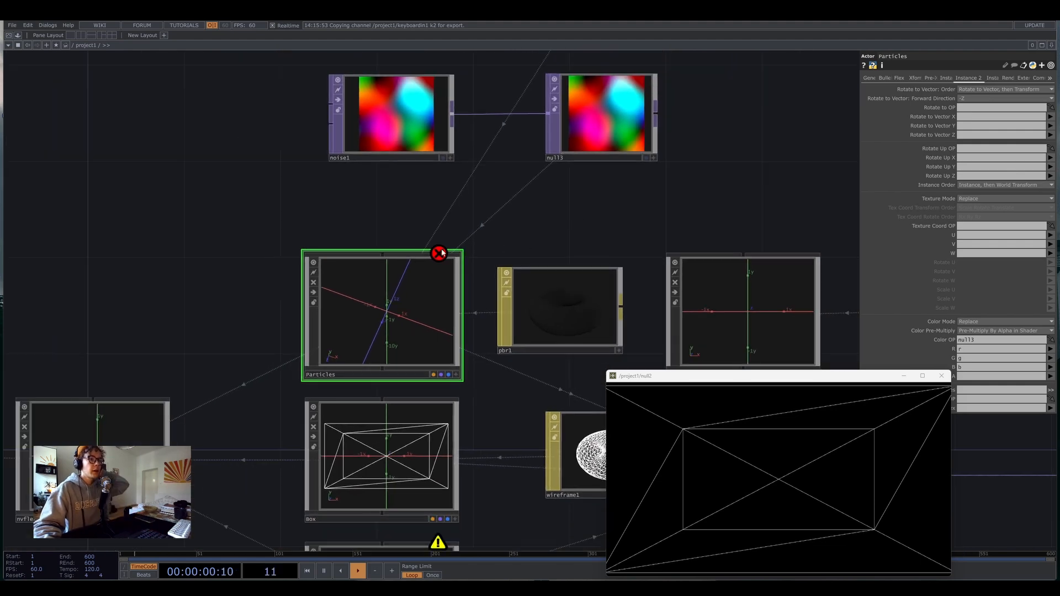
pyautogui.middleClick(440, 255)
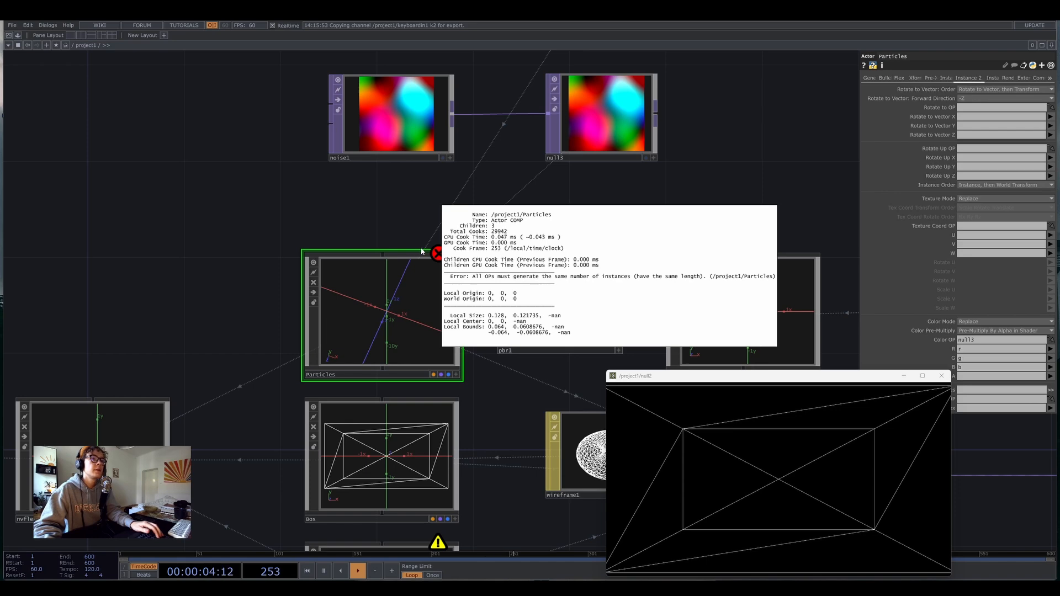
pyautogui.moveTo(388, 276); pyautogui.dragTo(439, 406)
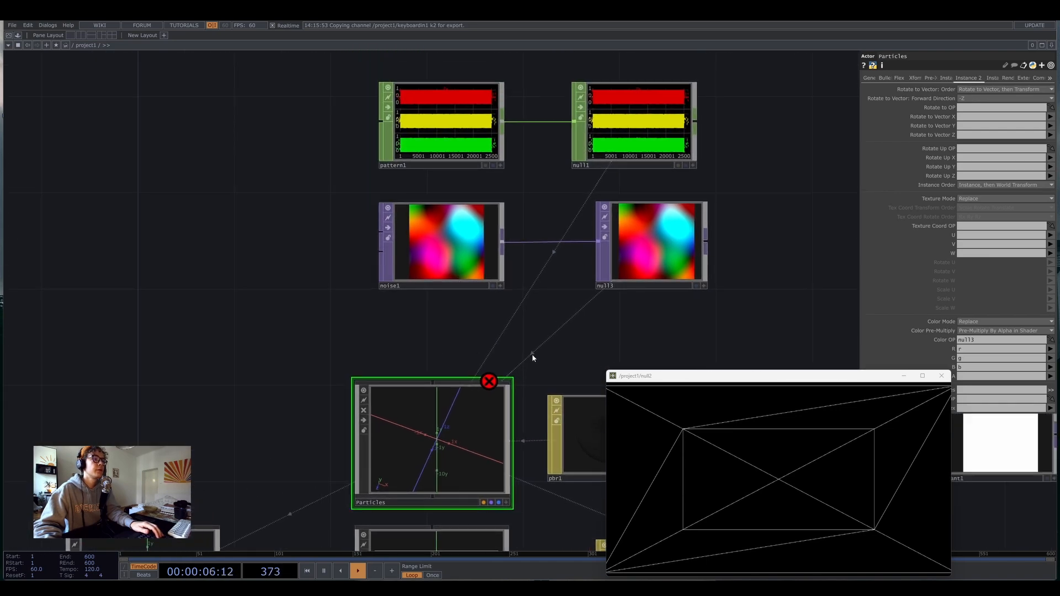
pyautogui.moveTo(532, 357); pyautogui.dragTo(453, 330)
pyautogui.click(347, 207)
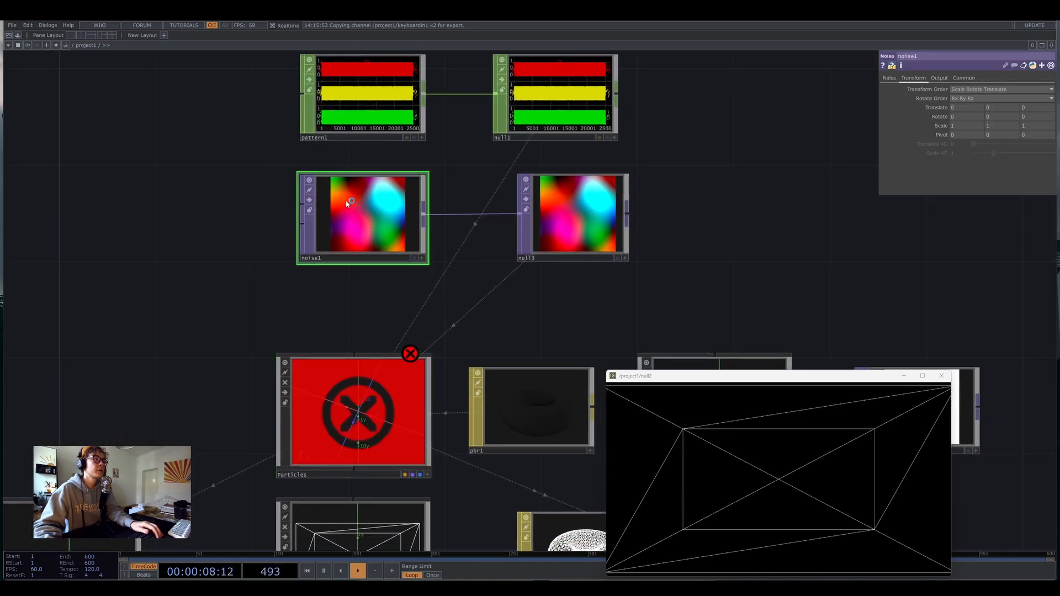
pyautogui.middleClick(347, 208)
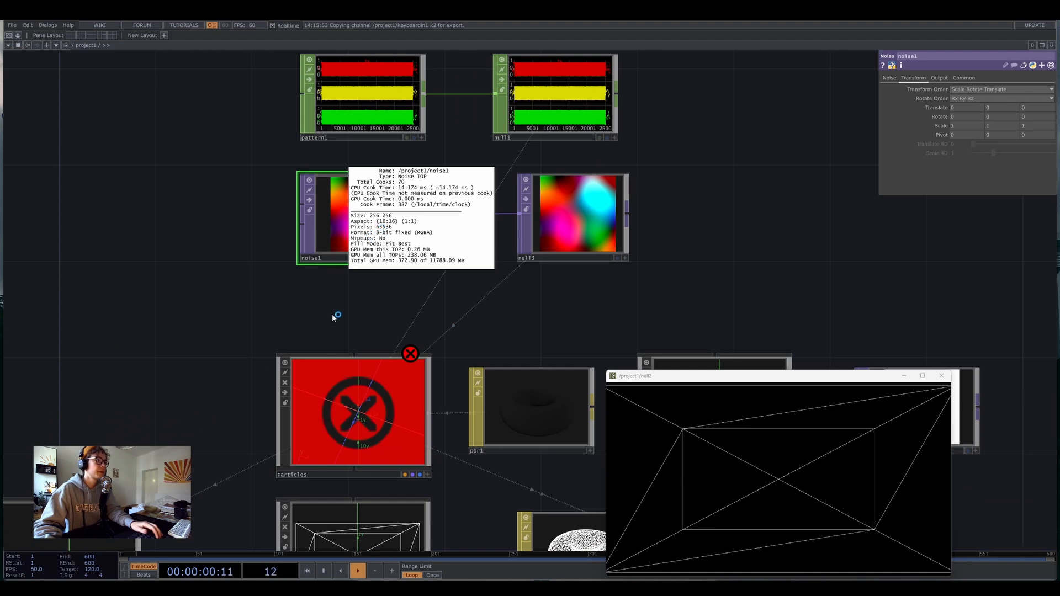
pyautogui.middleClick(363, 211)
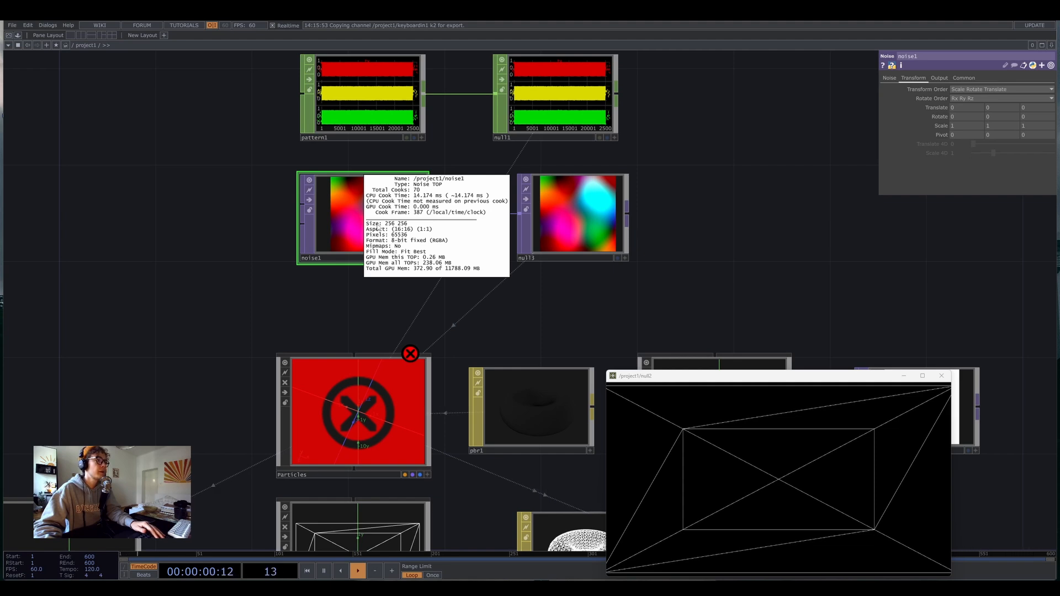
pyautogui.moveTo(402, 319); pyautogui.dragTo(517, 380)
pyautogui.middleClick(504, 167)
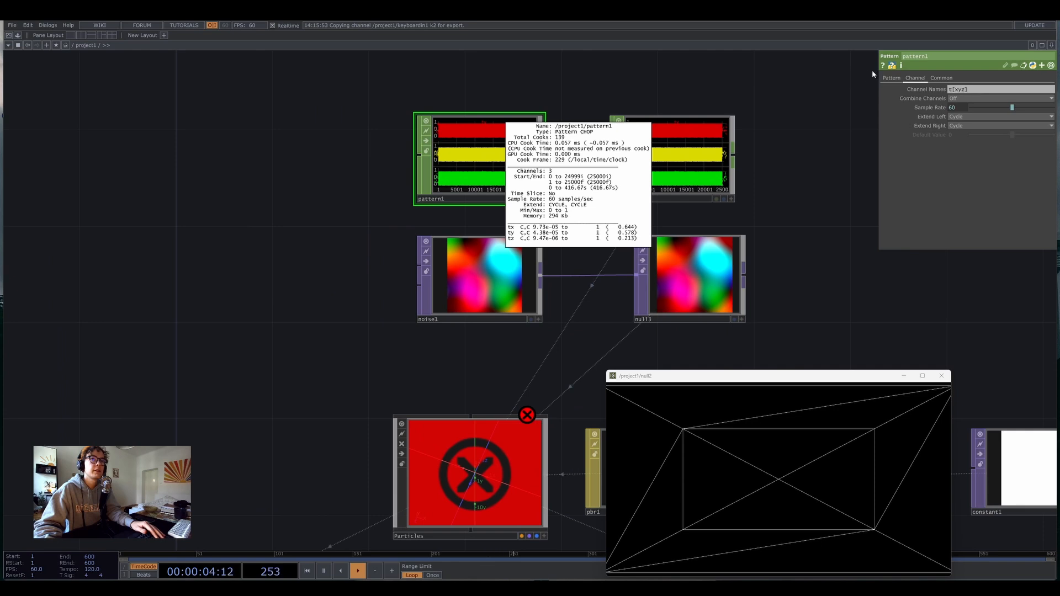
pyautogui.click(893, 79)
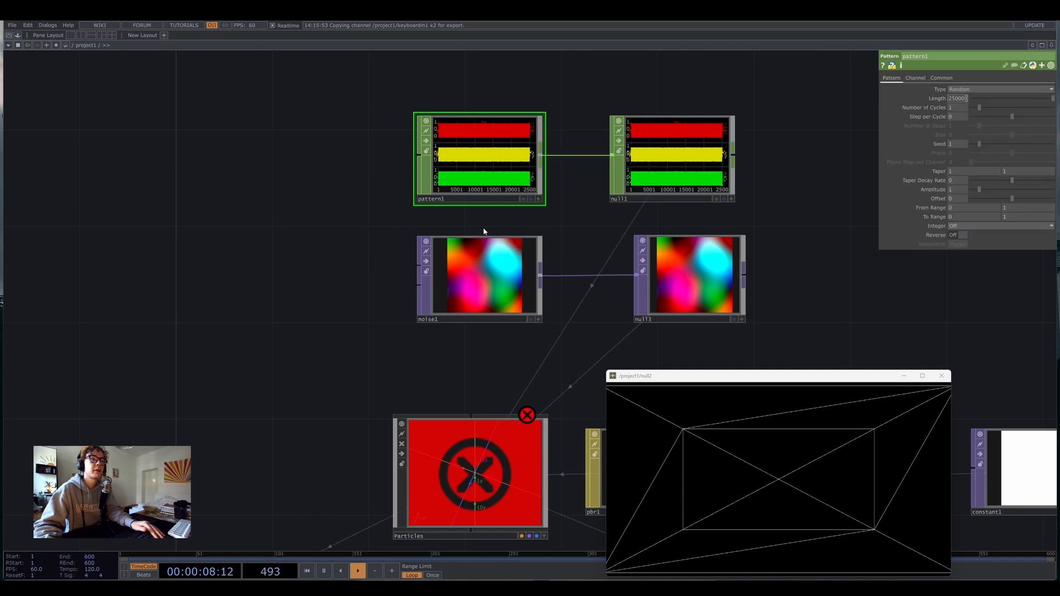
pyautogui.middleClick(472, 267)
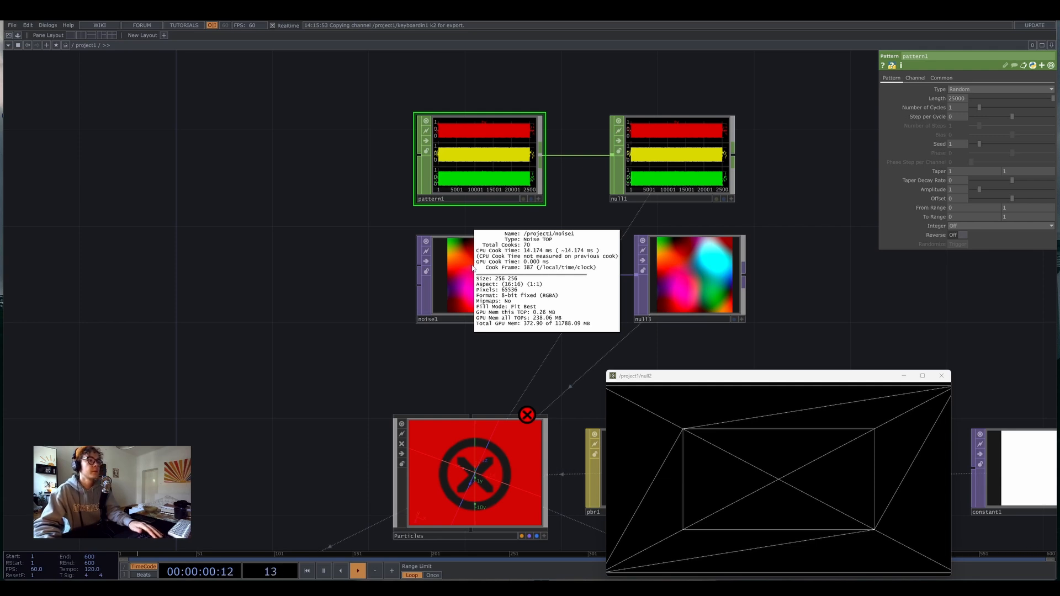
# Set noise1's resolution to 100 by 250 and check its pixel count against pattern1's length.
pyautogui.click(468, 269)
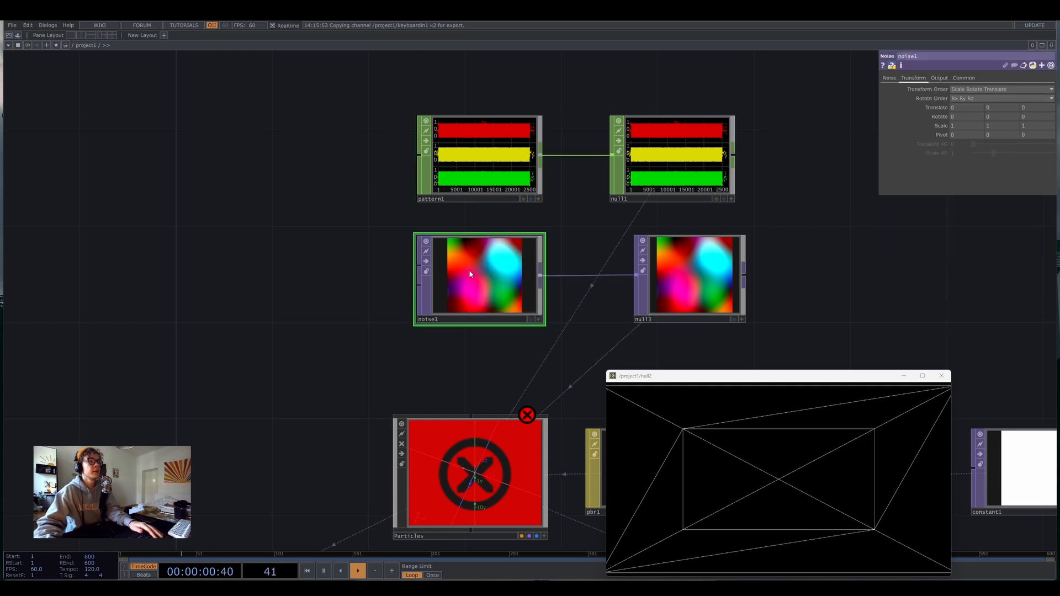
pyautogui.click(964, 79)
pyautogui.write('1')
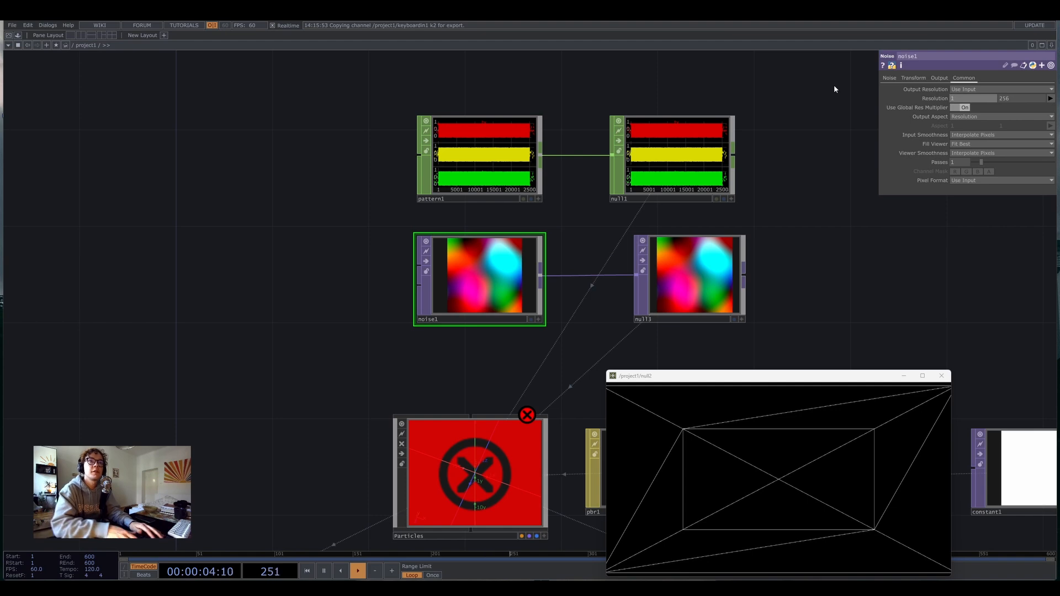
pyautogui.write('00')
pyautogui.press('Tab')
pyautogui.write('2')
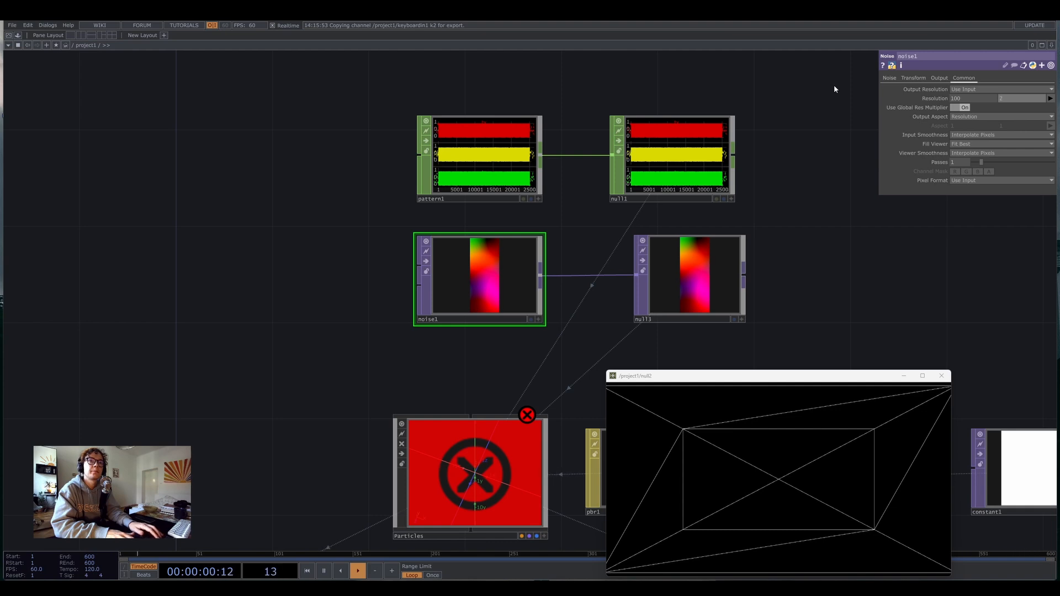
pyautogui.press('Return')
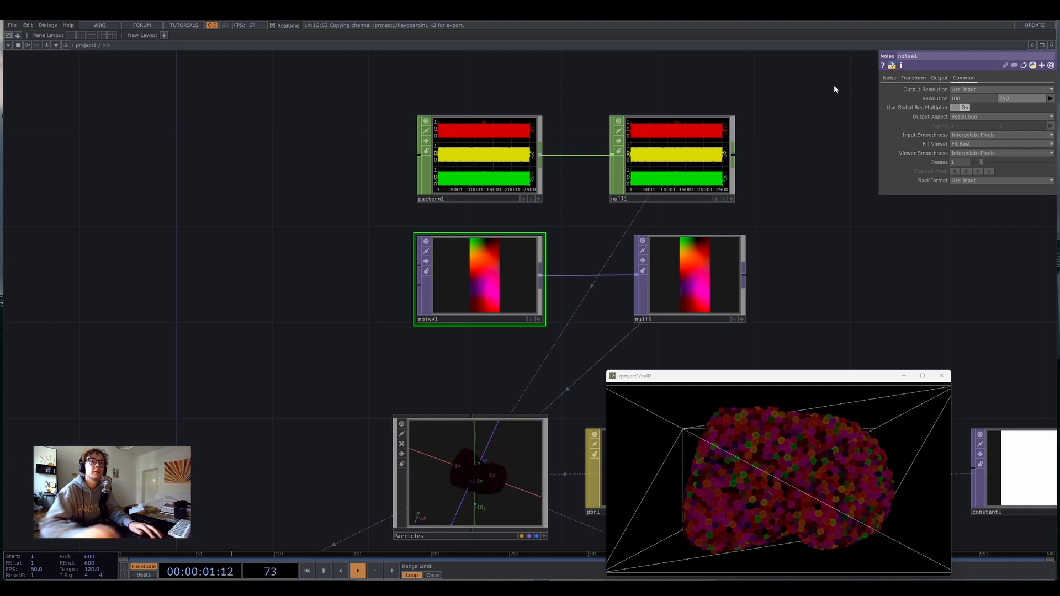
pyautogui.middleClick(451, 297)
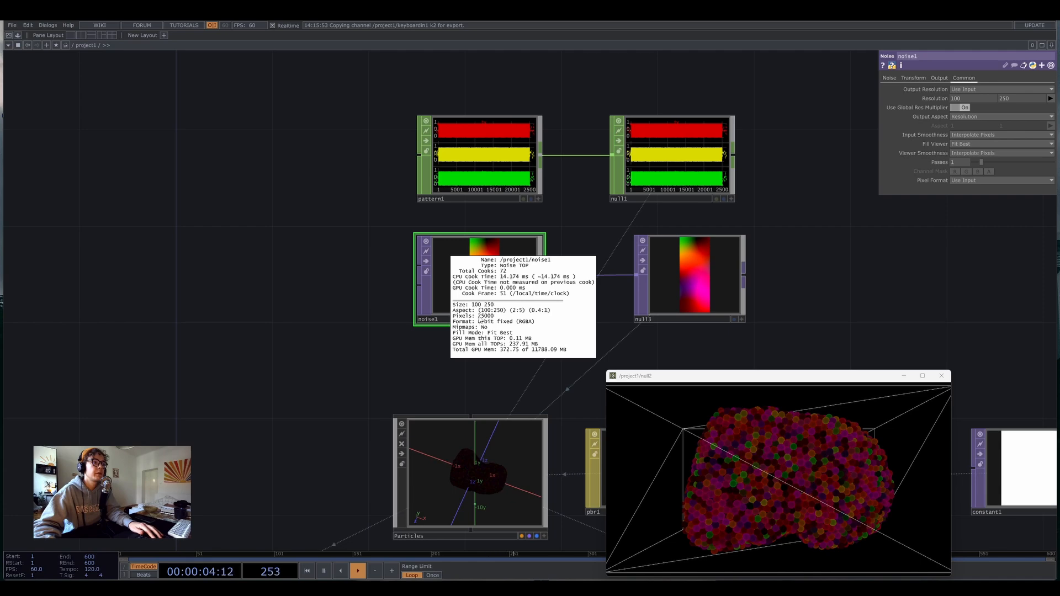
pyautogui.click(479, 162)
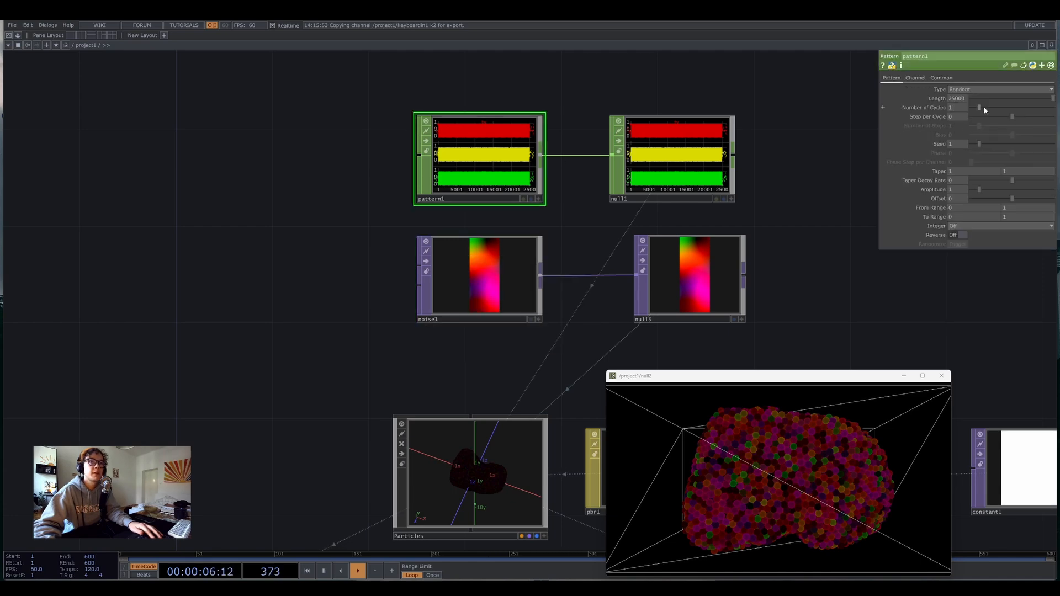
# Set the Dimmer of the environment1 light to 3, then enlarge the floating viewer slightly and shift it up.
pyautogui.moveTo(552, 343); pyautogui.dragTo(464, 210)
pyautogui.moveTo(723, 171); pyautogui.dragTo(565, 97)
pyautogui.moveTo(641, 142); pyautogui.dragTo(514, 90)
pyautogui.click(522, 217)
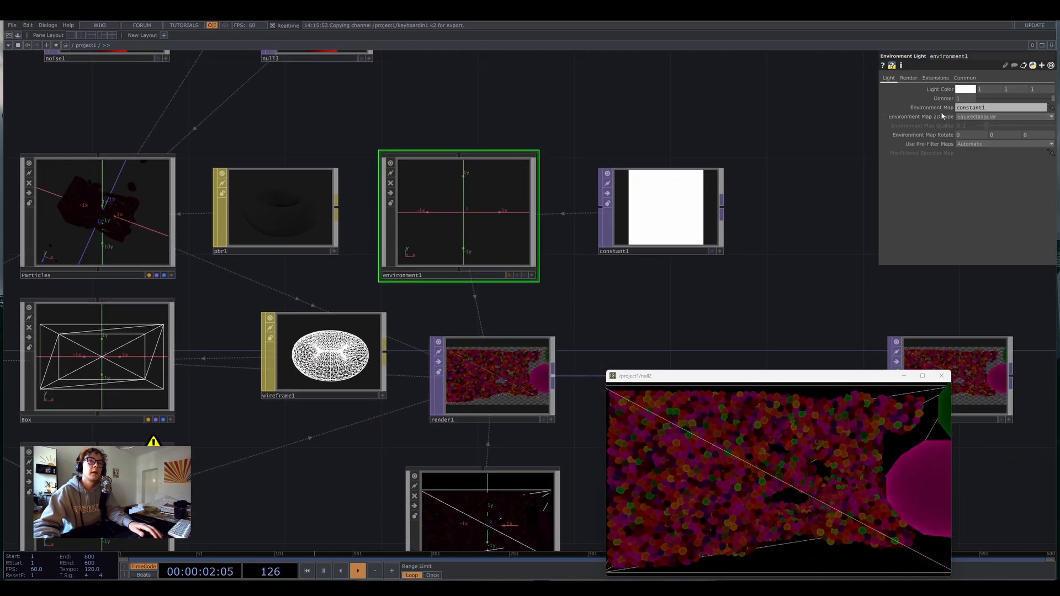
pyautogui.click(964, 98)
pyautogui.write('3')
pyautogui.press('Return')
pyautogui.moveTo(754, 322); pyautogui.dragTo(589, 205)
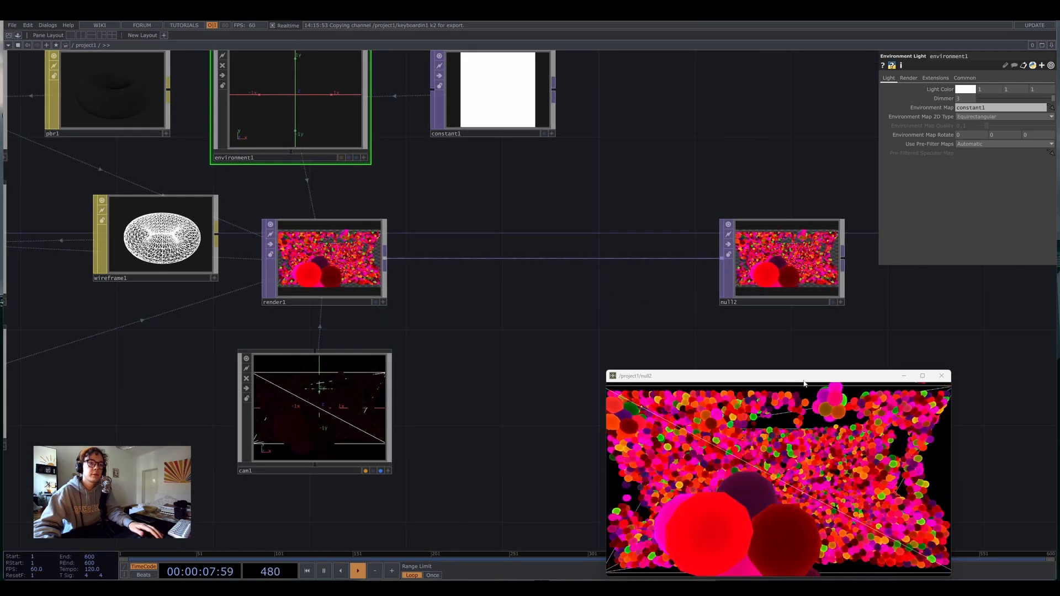
pyautogui.moveTo(815, 370); pyautogui.dragTo(825, 330)
# Enter the Text actor's network and add a Text SOP there.
pyautogui.moveTo(210, 382); pyautogui.dragTo(816, 180)
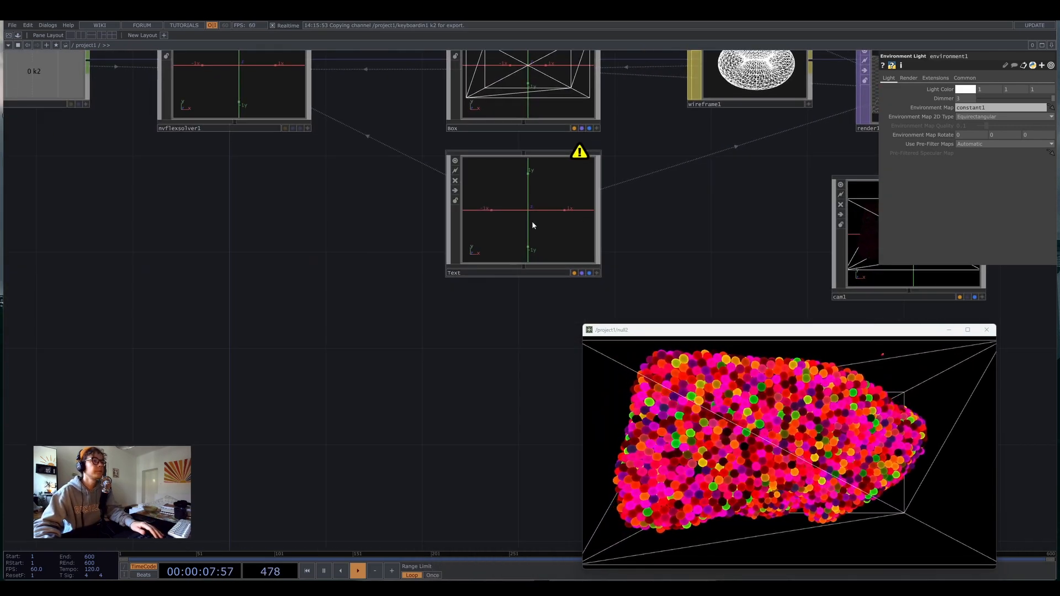
pyautogui.moveTo(620, 192); pyautogui.dragTo(630, 258)
pyautogui.scroll(1, 541, 294)
pyautogui.scroll(3, 541, 294)
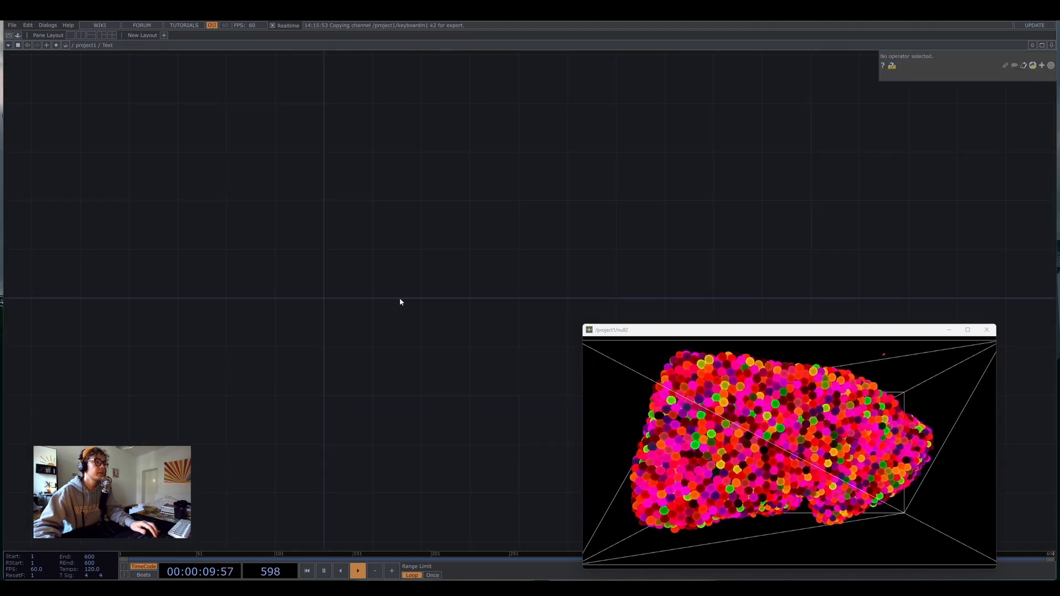
pyautogui.press('Tab')
pyautogui.click(332, 181)
pyautogui.write('tex')
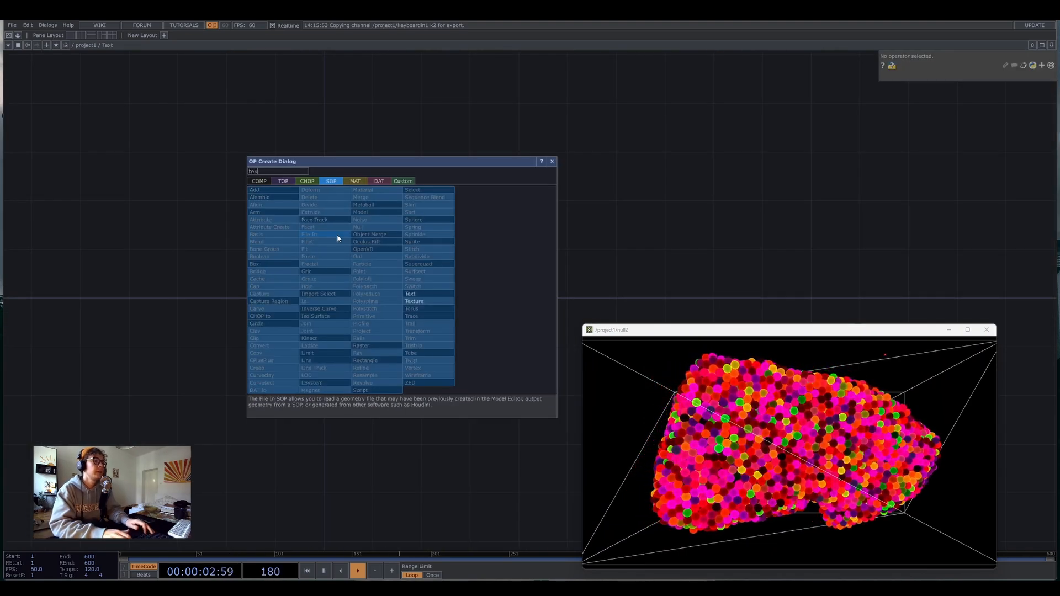
pyautogui.press('Return')
pyautogui.click(336, 235)
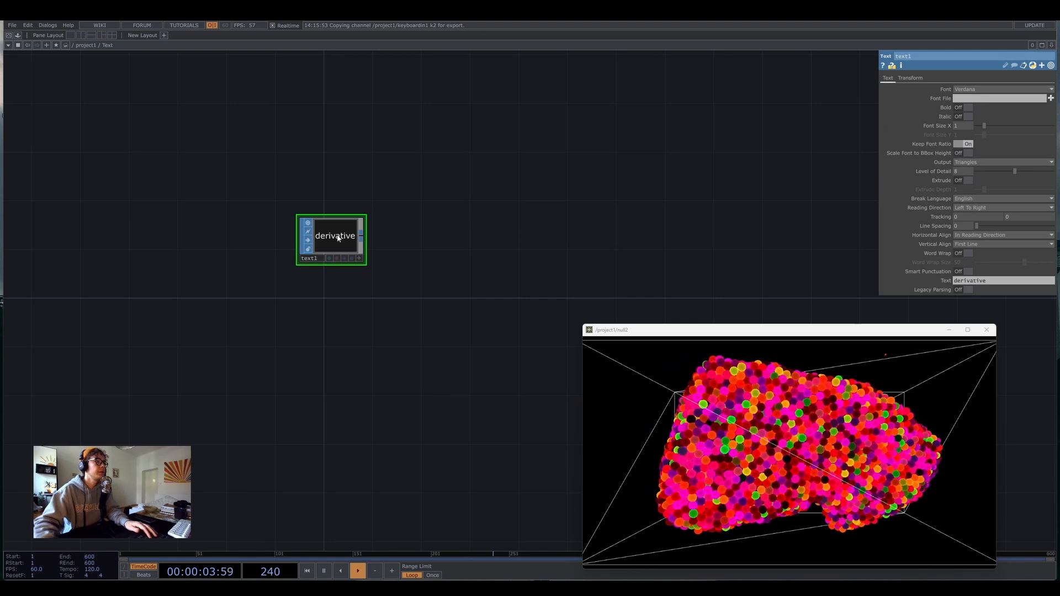
pyautogui.moveTo(324, 238); pyautogui.dragTo(324, 298)
# Connect a Transform SOP after text1 and a Null SOP after the transform.
pyautogui.press('Tab')
pyautogui.write('tra')
pyautogui.click(387, 339)
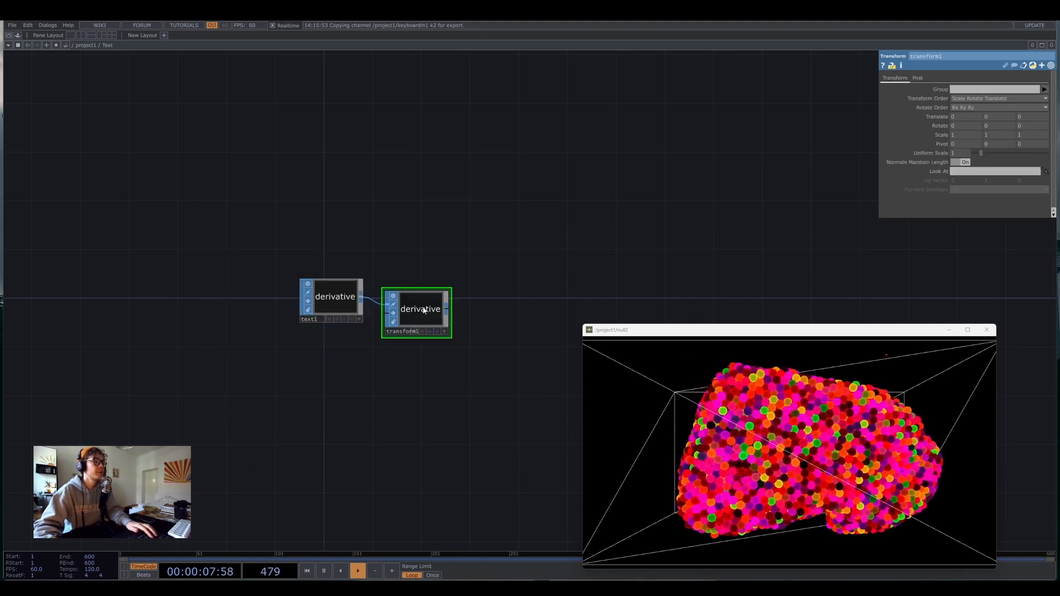
pyautogui.rightClick(388, 292)
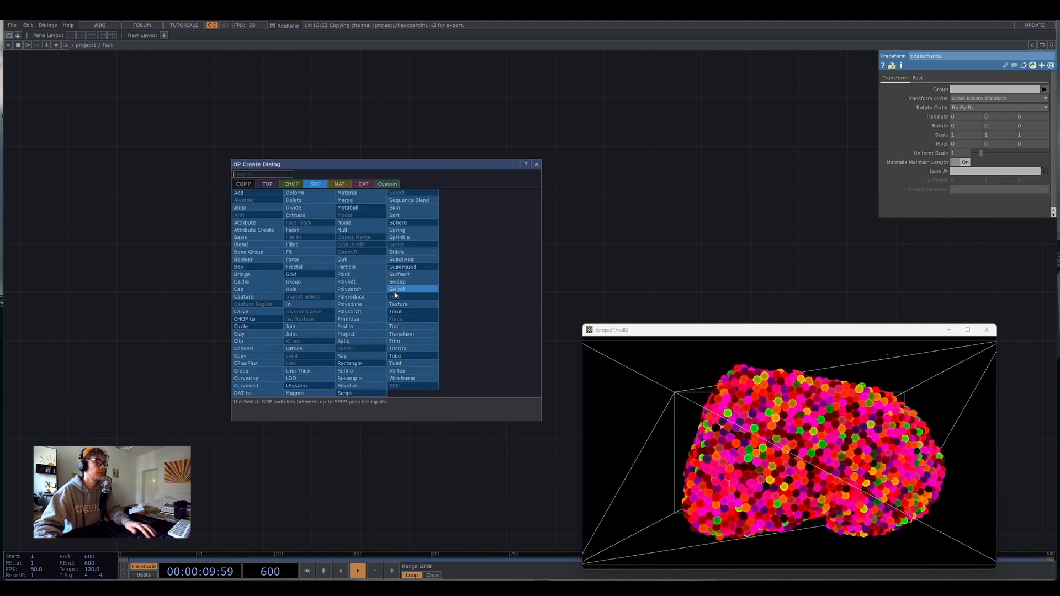
pyautogui.write('null')
pyautogui.press('Return')
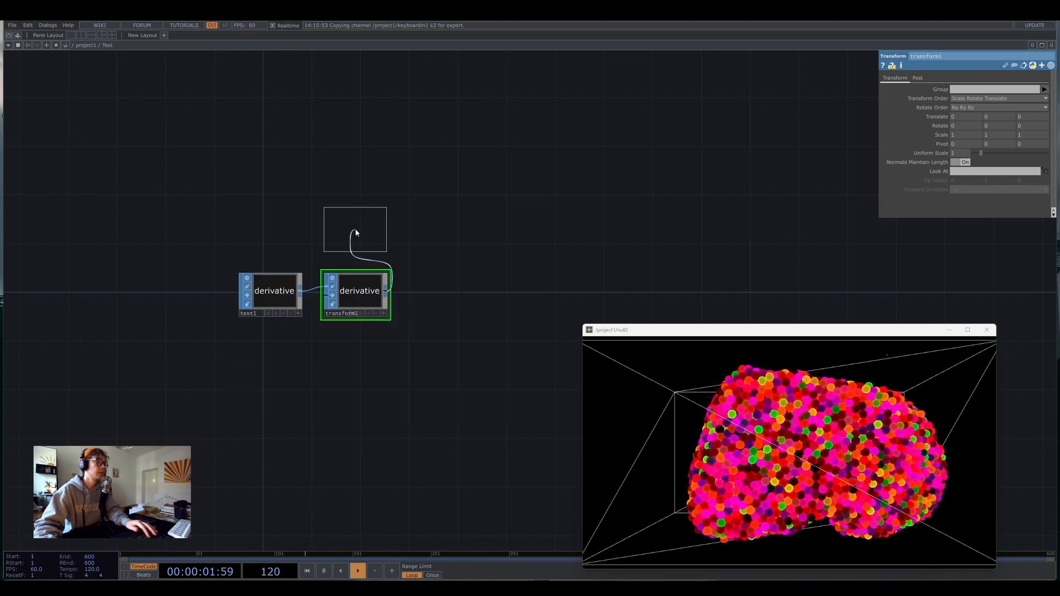
pyautogui.click(450, 295)
# Set text1's text to HEY and set both its horizontal and vertical alignment to Center.
pyautogui.scroll(5, 265, 276)
pyautogui.click(253, 269)
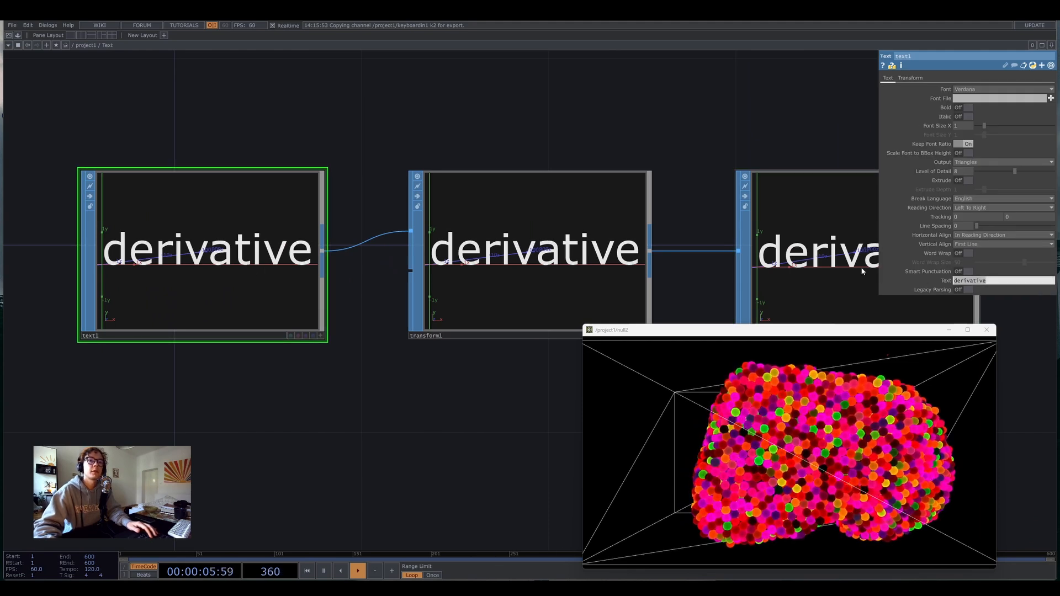
pyautogui.press('Return')
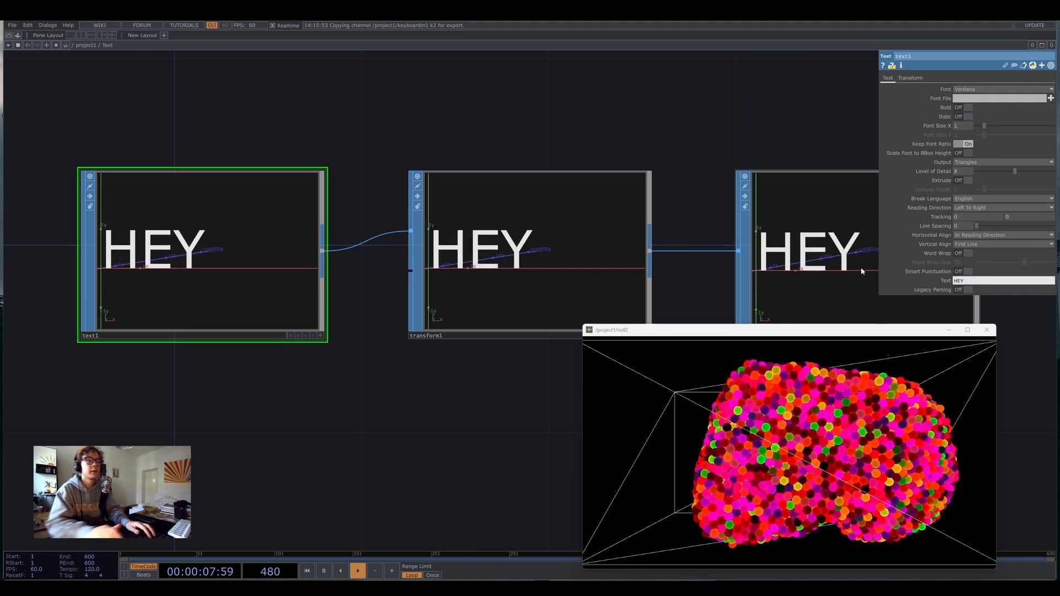
pyautogui.click(979, 245)
pyautogui.click(968, 271)
pyautogui.click(979, 235)
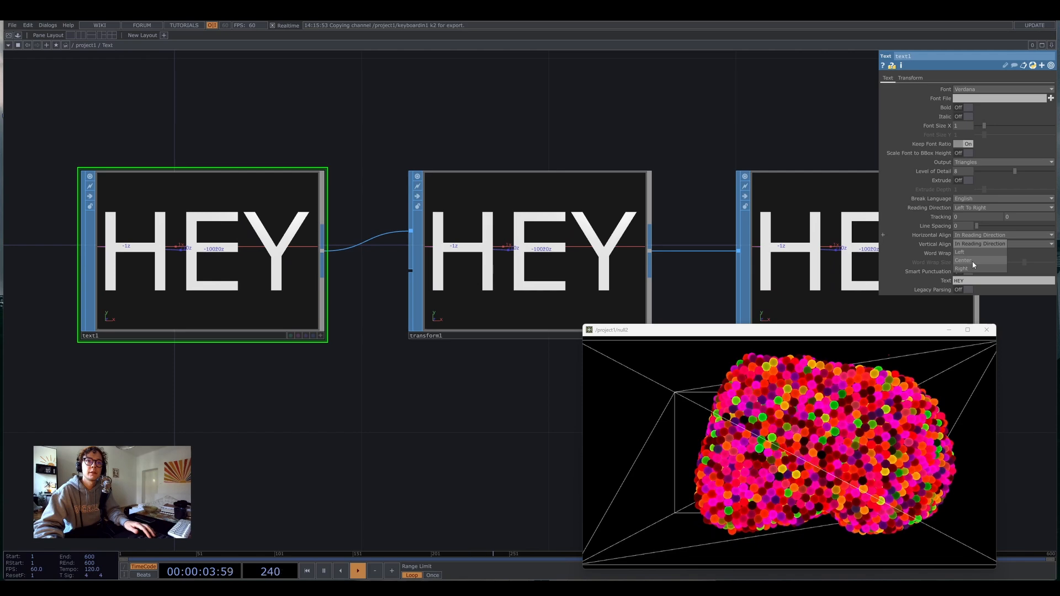
pyautogui.click(973, 265)
# Reselect text1 and move the floating viewer lower so that it does not cover the font choices.
pyautogui.moveTo(757, 105); pyautogui.dragTo(686, 118, button='middle')
pyautogui.scroll(-5, 643, 126)
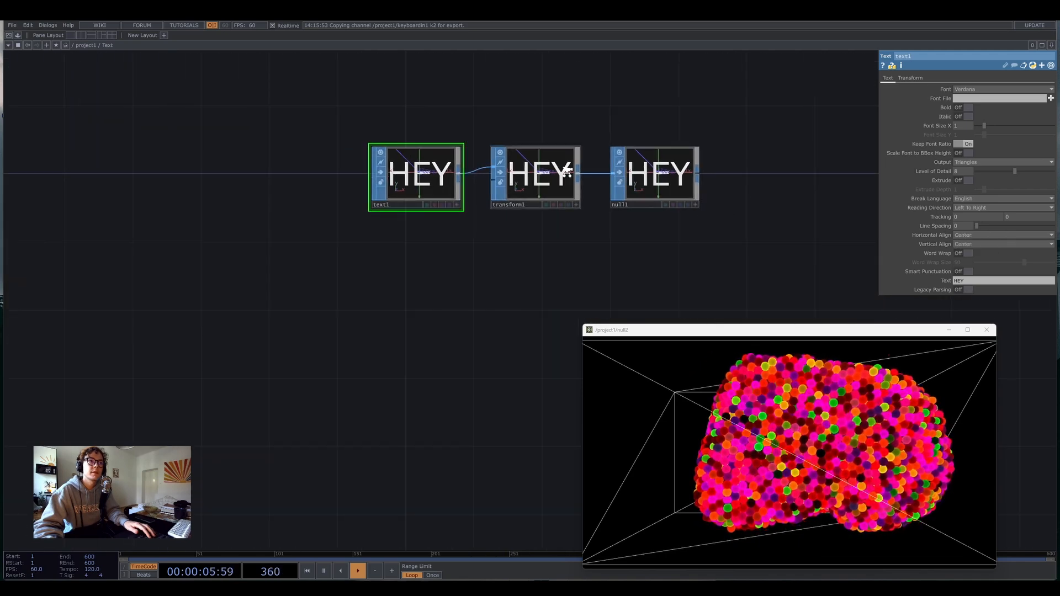
pyautogui.scroll(5, 579, 182)
pyautogui.click(579, 183)
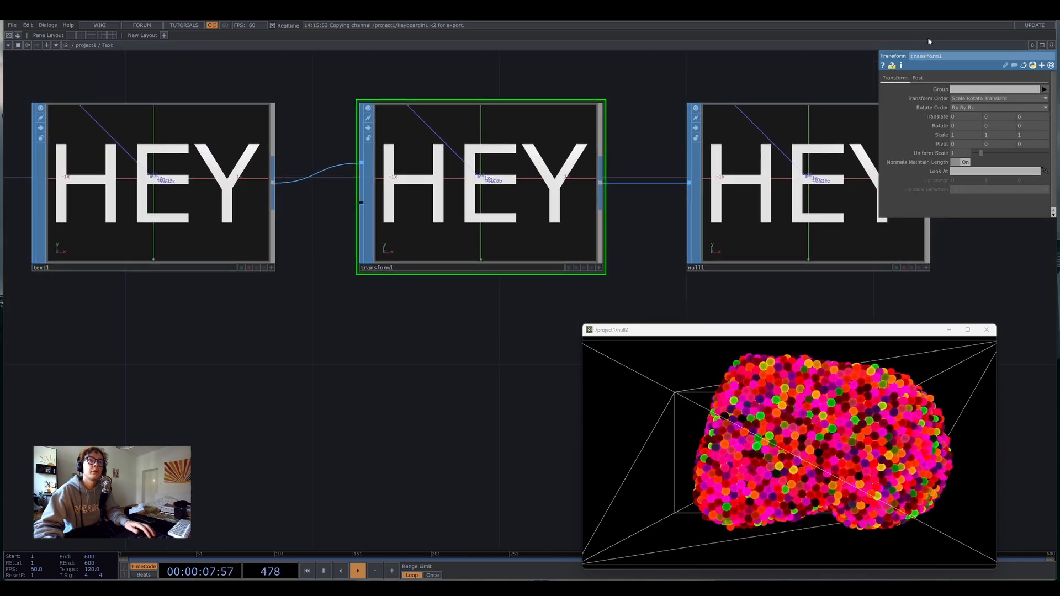
pyautogui.click(90, 127)
pyautogui.click(988, 89)
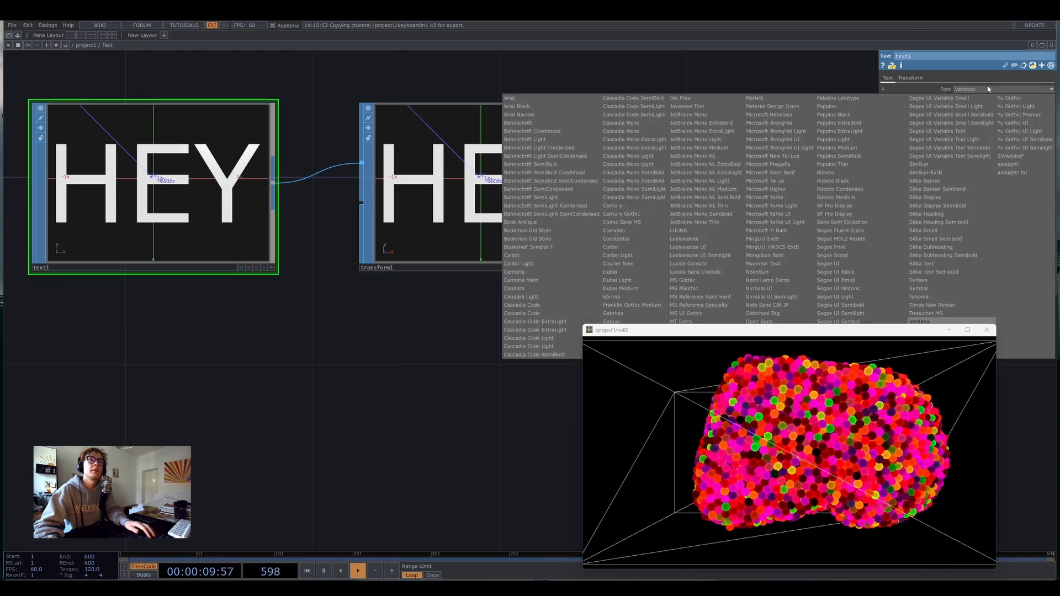
pyautogui.moveTo(782, 334); pyautogui.dragTo(788, 389)
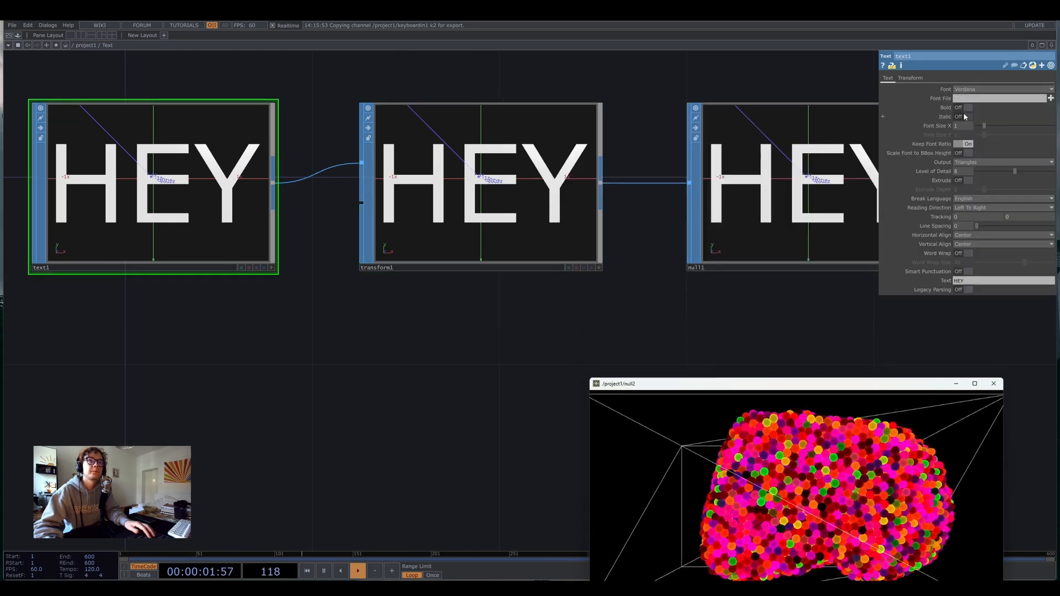
# Try ManifaPro2 Hefty, Malgun Gothic Semilight, Impact and MV Boli as text1's font.
pyautogui.click(996, 89)
pyautogui.click(678, 354)
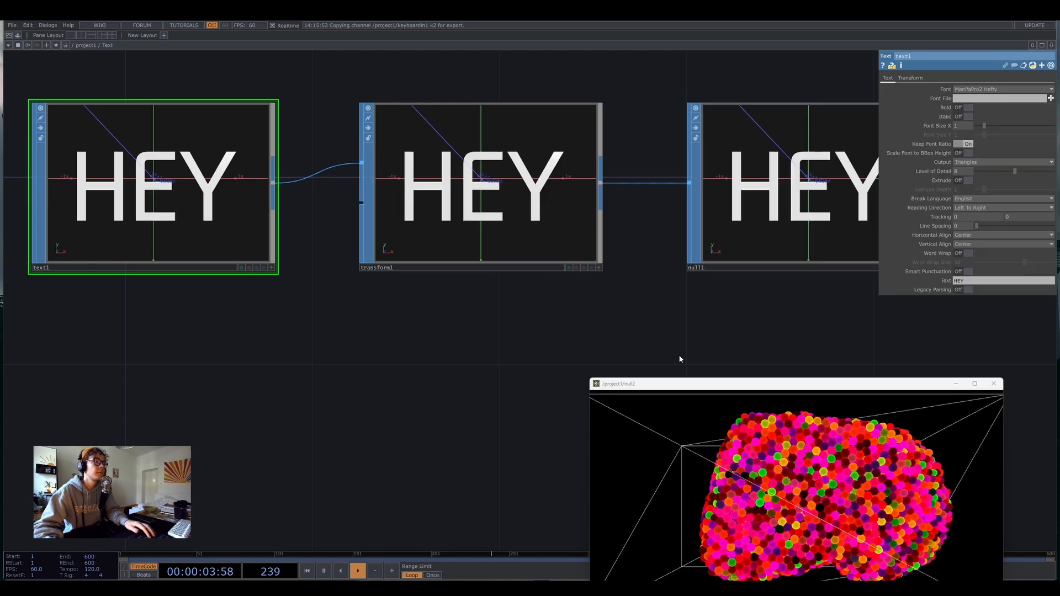
pyautogui.click(998, 90)
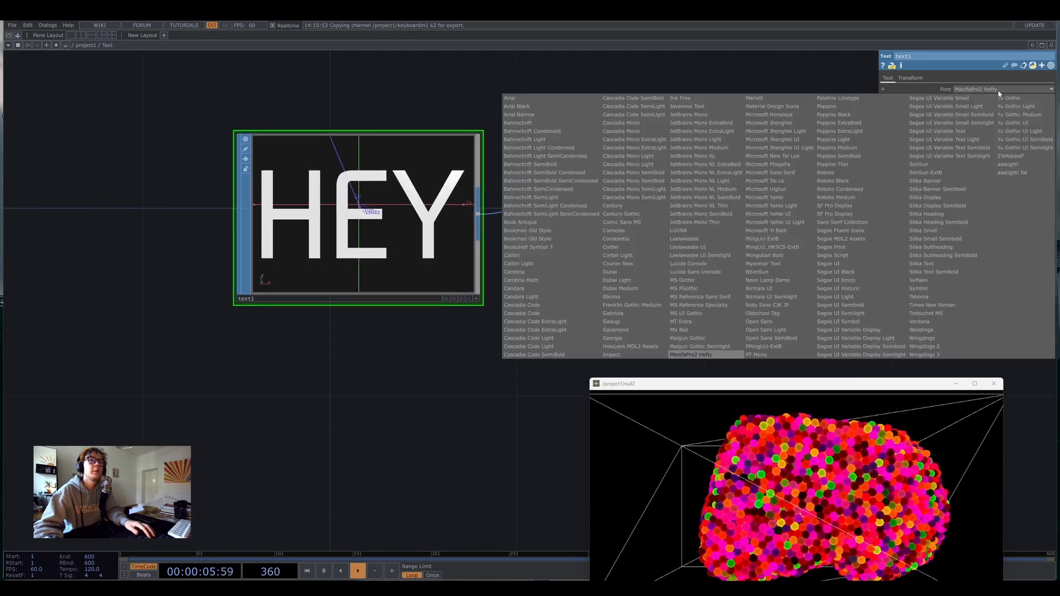
pyautogui.click(700, 346)
pyautogui.click(997, 89)
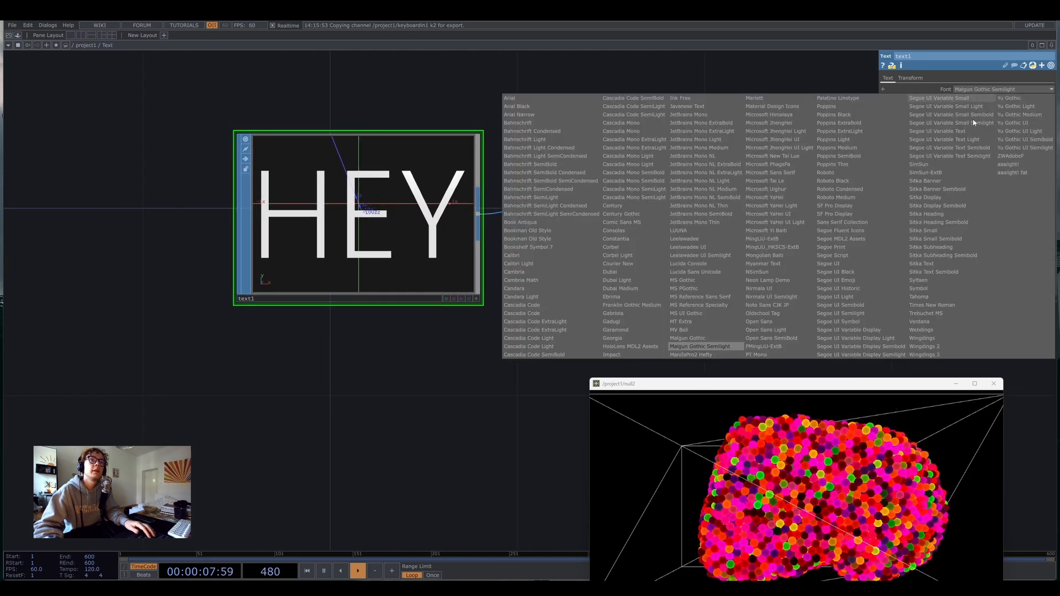
pyautogui.click(635, 355)
pyautogui.click(997, 89)
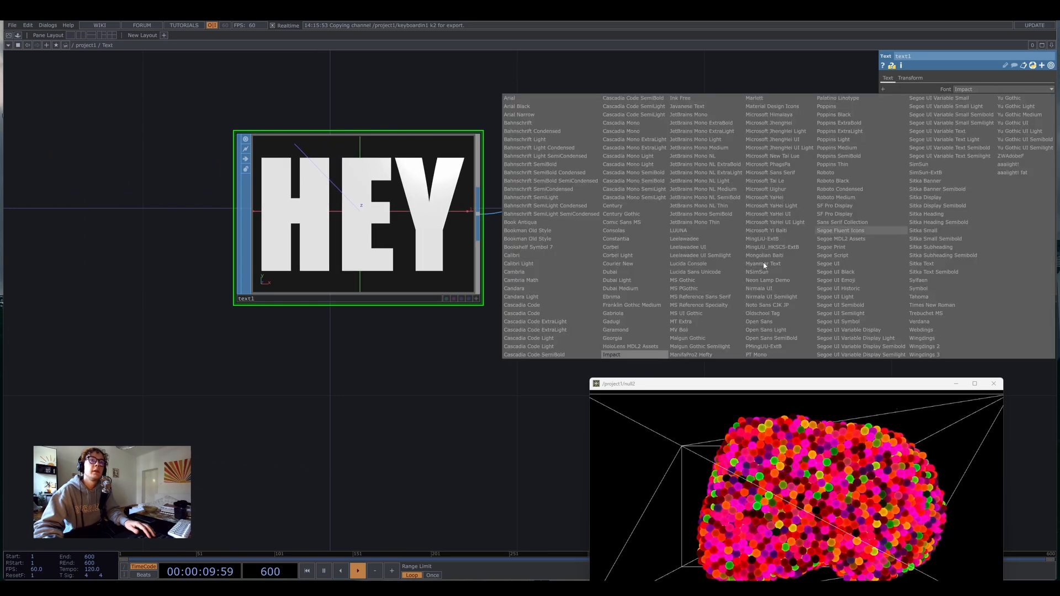
pyautogui.click(680, 329)
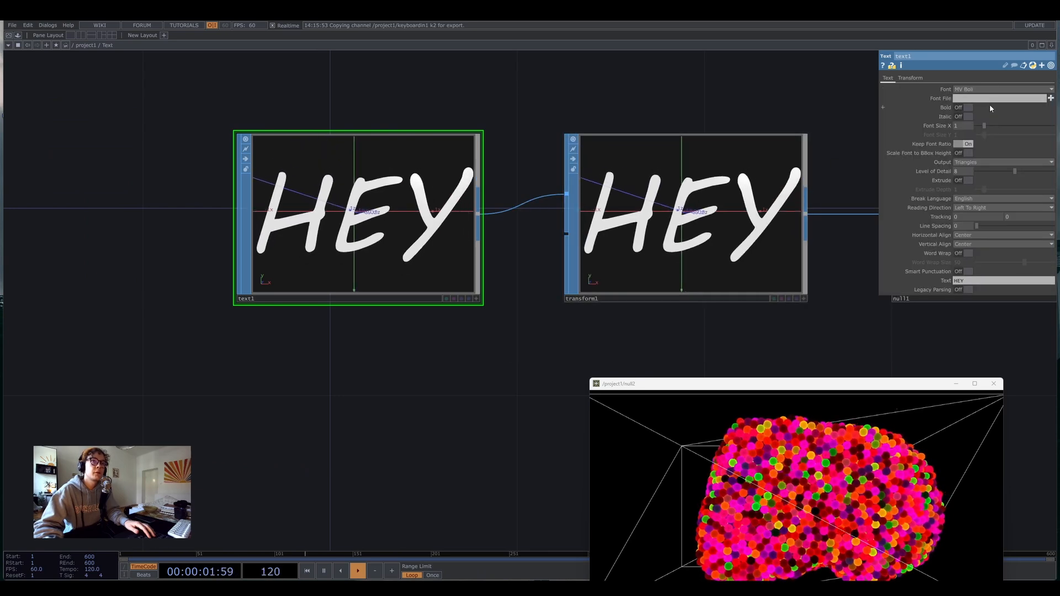
# Try MS UI Gothic, MS Reference Sans Serif, MS Gothic, Nirmala UI Semilight and Myanmar Text as text1's font.
pyautogui.click(992, 90)
pyautogui.click(695, 313)
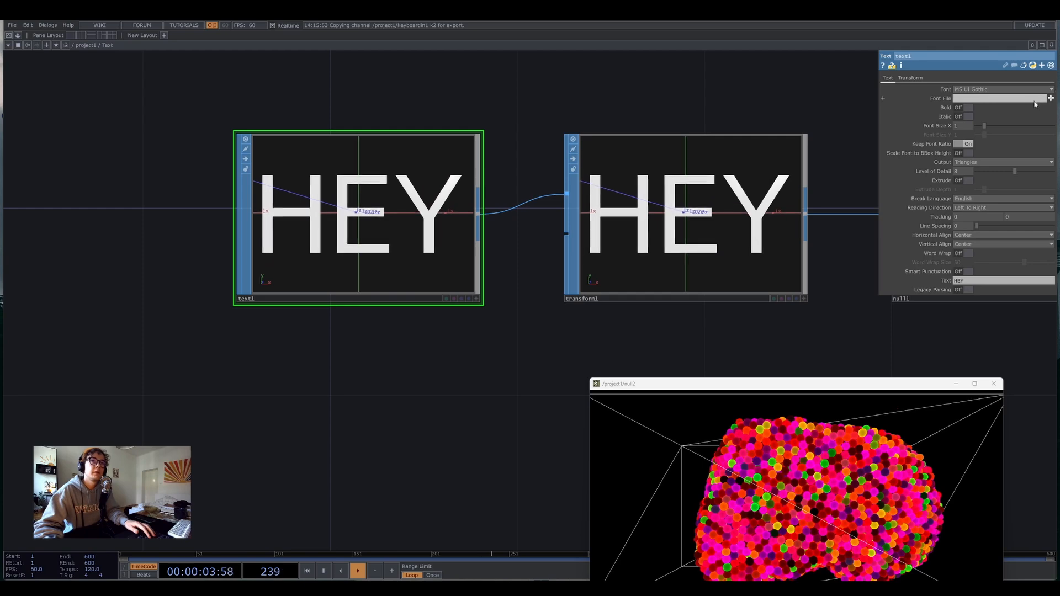
pyautogui.click(1011, 90)
pyautogui.click(703, 299)
pyautogui.click(993, 89)
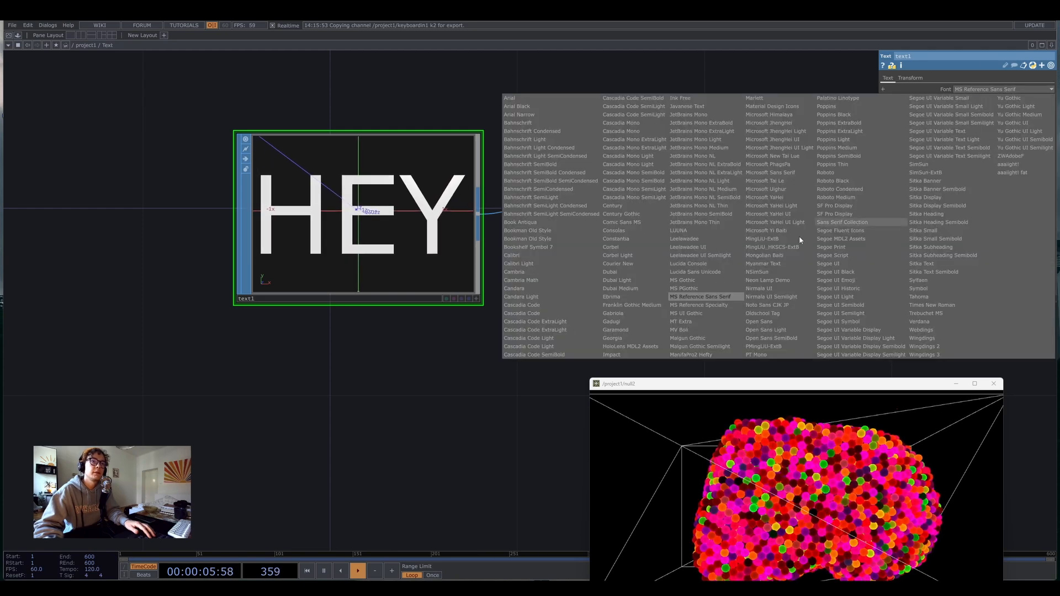
pyautogui.click(707, 280)
pyautogui.click(992, 89)
pyautogui.click(771, 296)
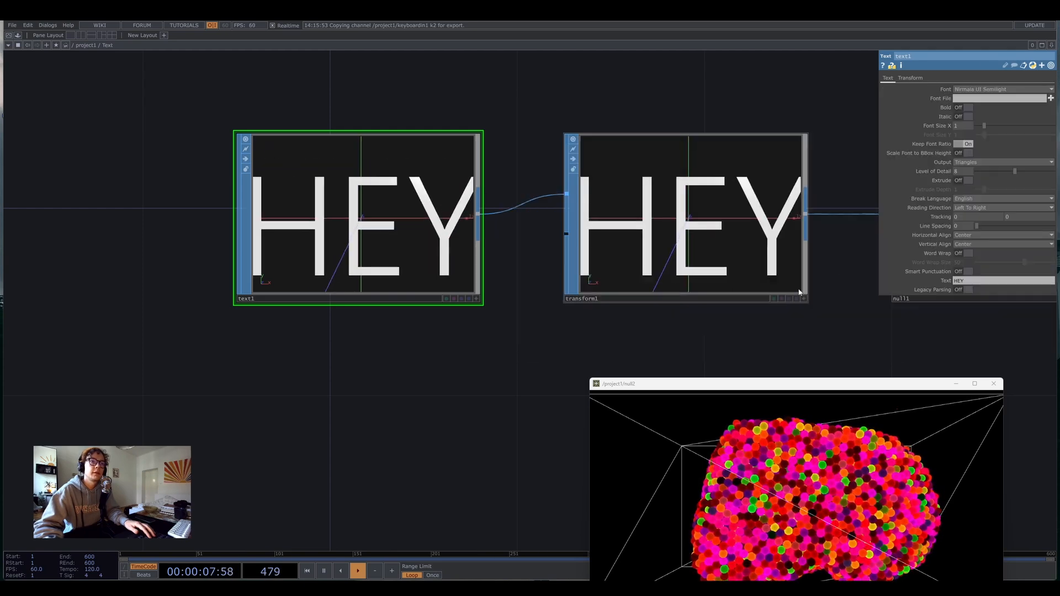
pyautogui.click(993, 89)
pyautogui.click(779, 263)
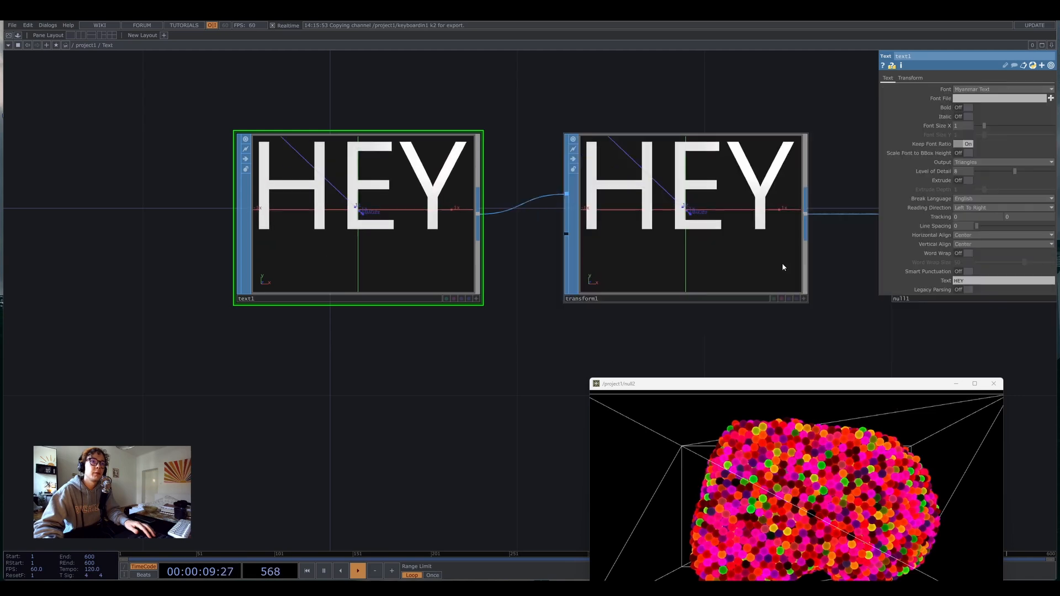
# Try Microsoft YaHei UI, Georgia and HoloLens MDL2 Assets as text1's font.
pyautogui.click(993, 89)
pyautogui.click(772, 214)
pyautogui.click(992, 90)
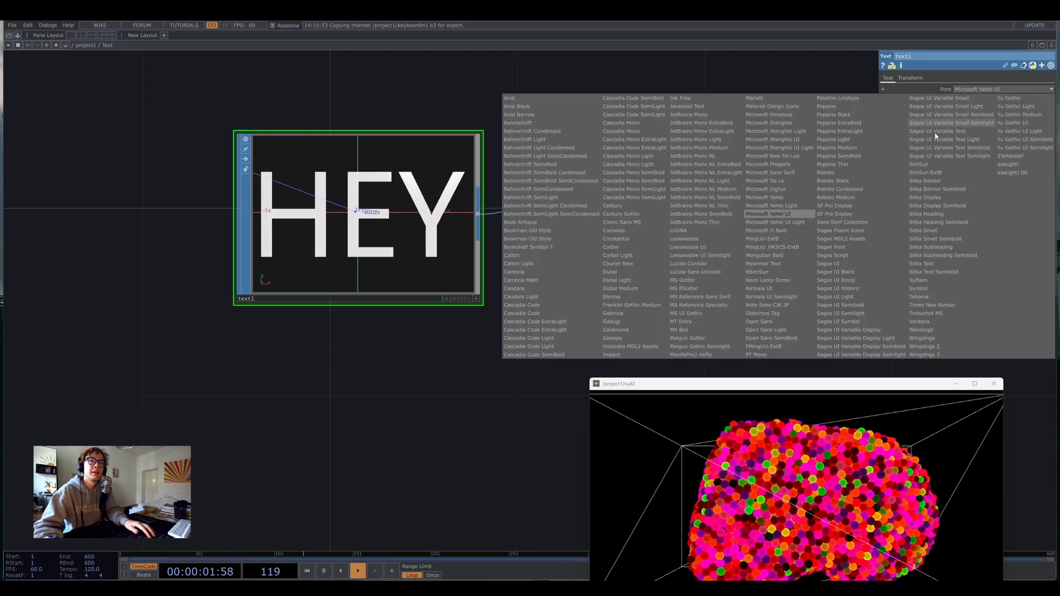
pyautogui.click(617, 339)
pyautogui.click(988, 89)
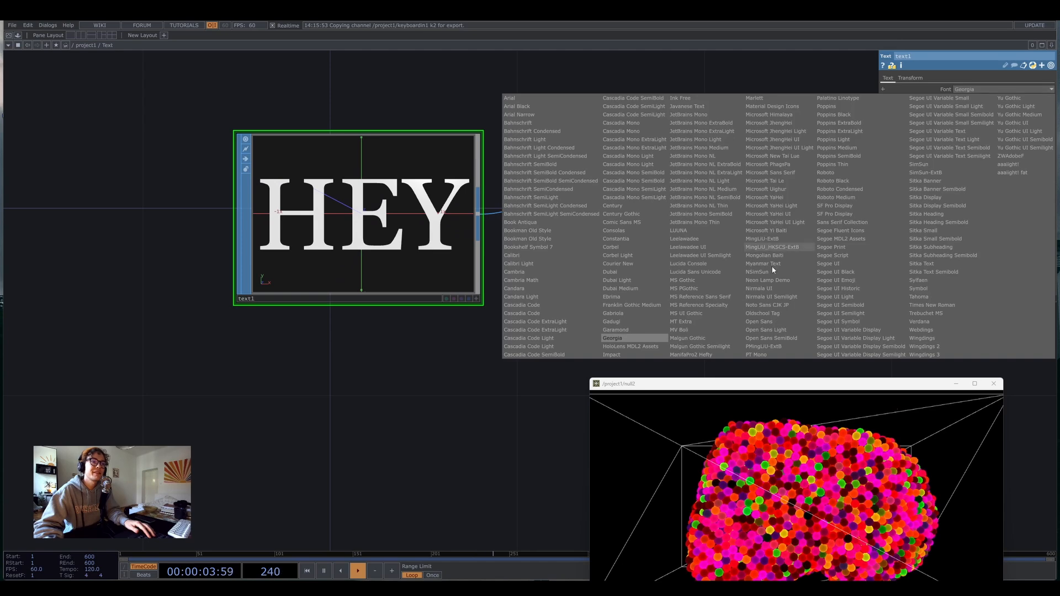
pyautogui.click(639, 346)
# Set text1's font to Dubai Medium.
pyautogui.click(1002, 91)
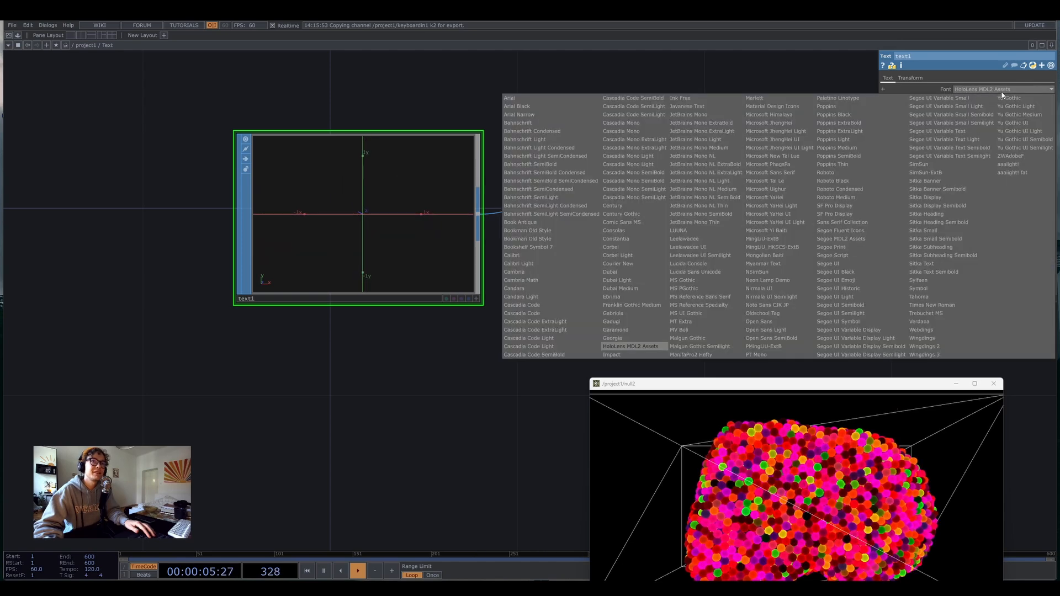
pyautogui.click(637, 288)
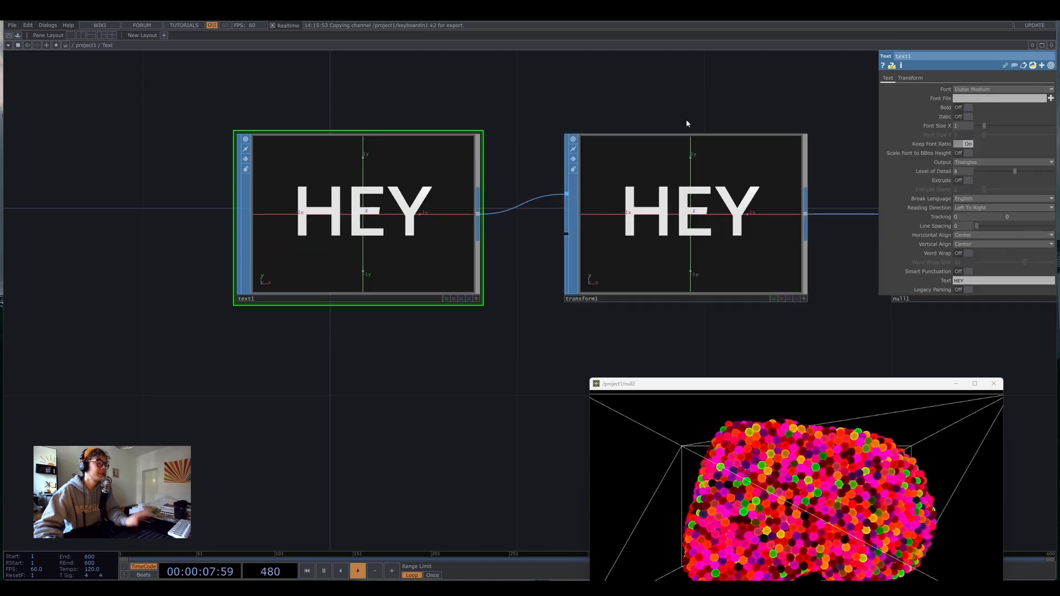
# Make text1's lettering bold and return to the project network.
pyautogui.click(983, 90)
pyautogui.click(983, 90)
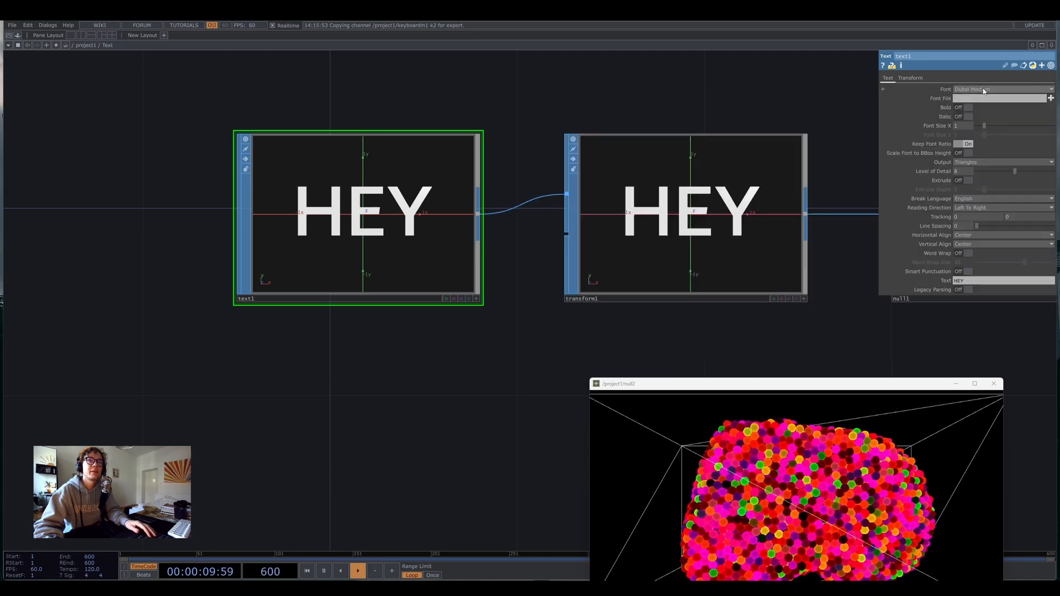
pyautogui.moveTo(580, 328); pyautogui.dragTo(269, 232)
pyautogui.scroll(-4, 436, 337)
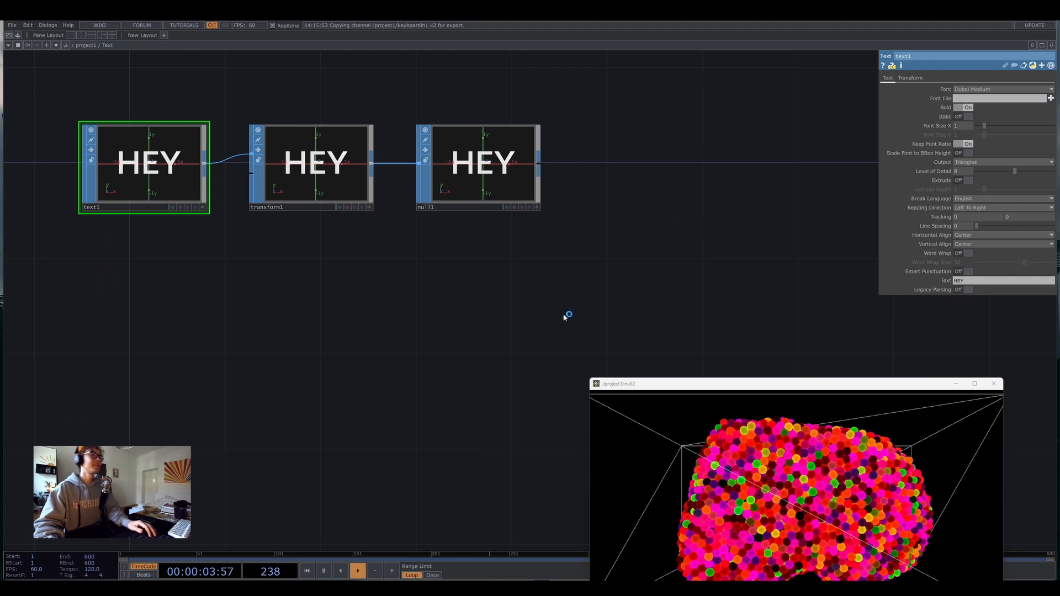
pyautogui.moveTo(349, 319); pyautogui.dragTo(603, 343)
pyautogui.scroll(3, 556, 317)
pyautogui.scroll(-4, 509, 350)
pyautogui.moveTo(509, 350); pyautogui.dragTo(626, 302)
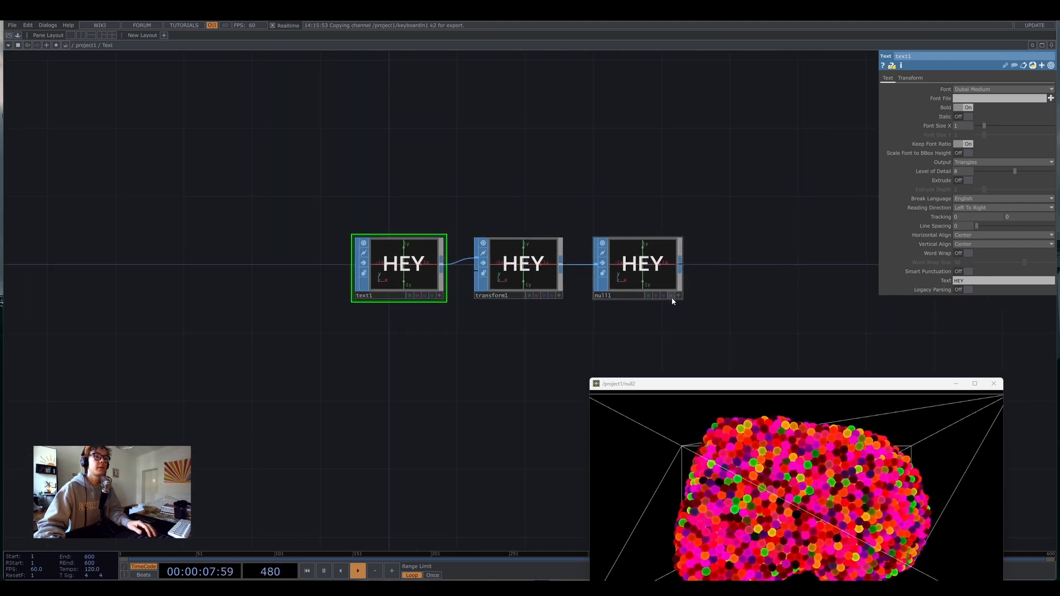
pyautogui.scroll(-5, 651, 315)
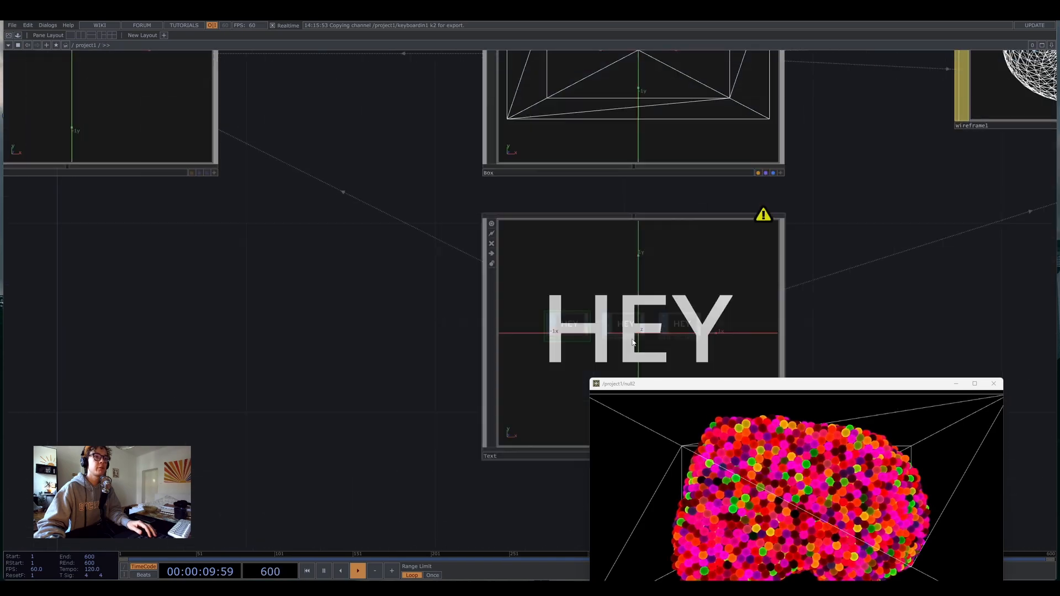
# Duplicate the pbr1 material and place the copy beside the Text actor.
pyautogui.click(583, 303)
pyautogui.scroll(5, 591, 290)
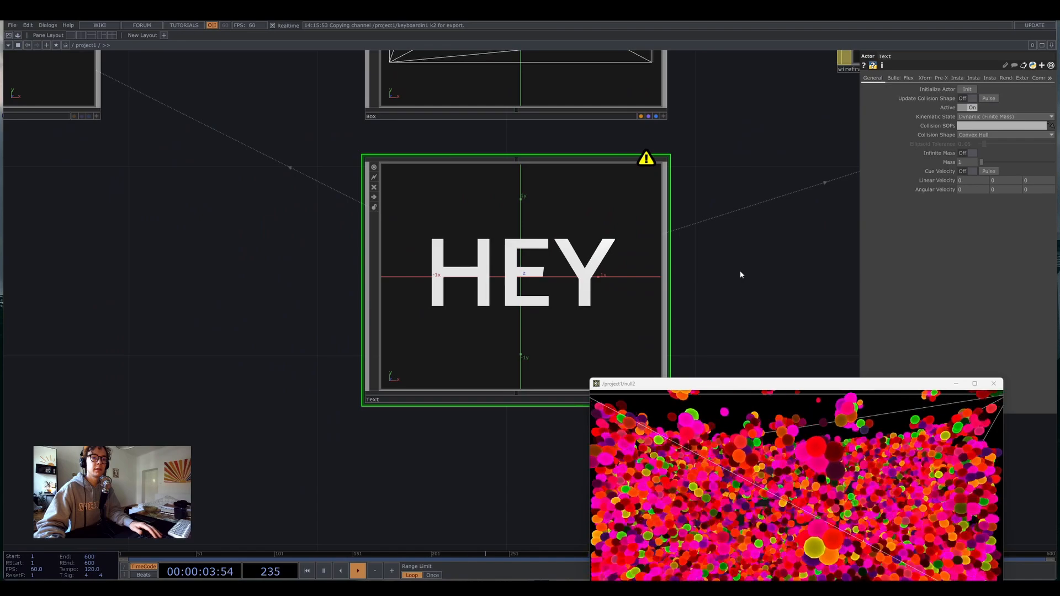
pyautogui.moveTo(769, 297); pyautogui.dragTo(539, 223)
pyautogui.scroll(-4, 540, 224)
pyautogui.moveTo(589, 263); pyautogui.dragTo(565, 322)
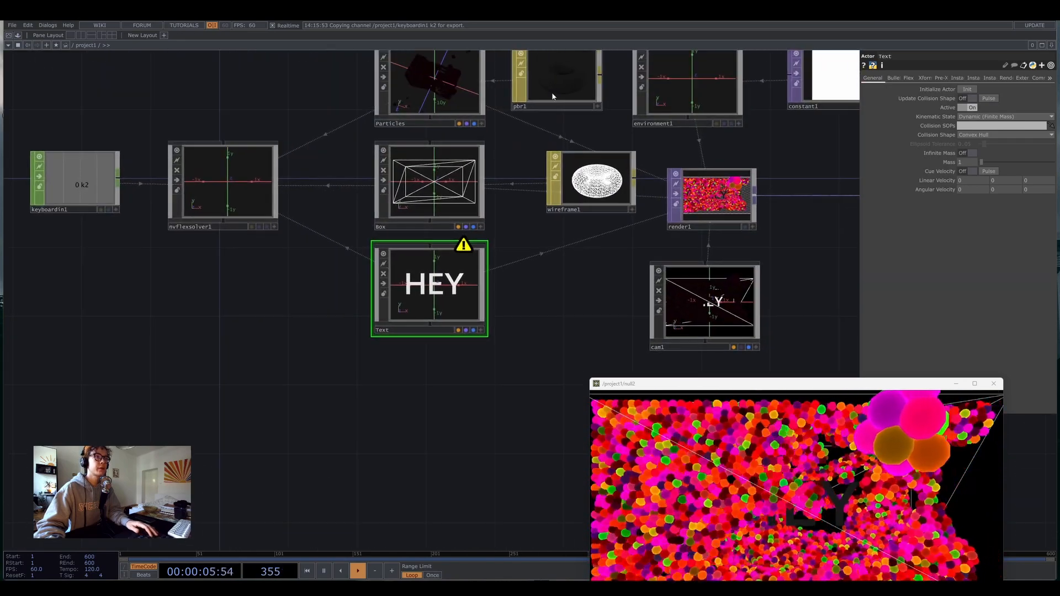
pyautogui.click(537, 74)
pyautogui.hotkey('ctrl', 'c')
pyautogui.hotkey('ctrl', 'v')
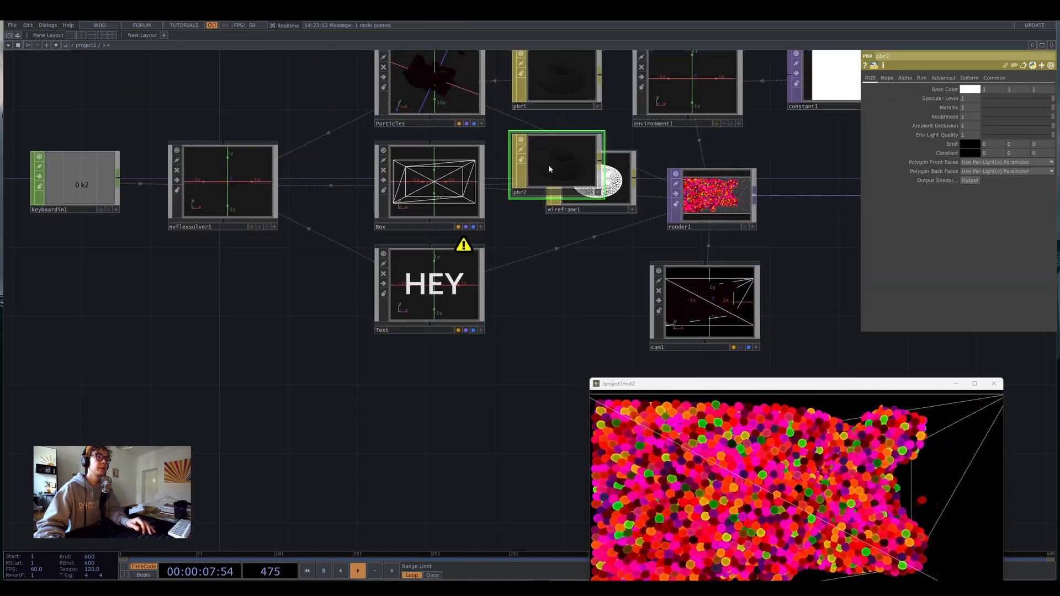
pyautogui.click(570, 326)
# Create a Wireframe material below pbr2 and assign it to the Text actor as its render material.
pyautogui.press('Tab')
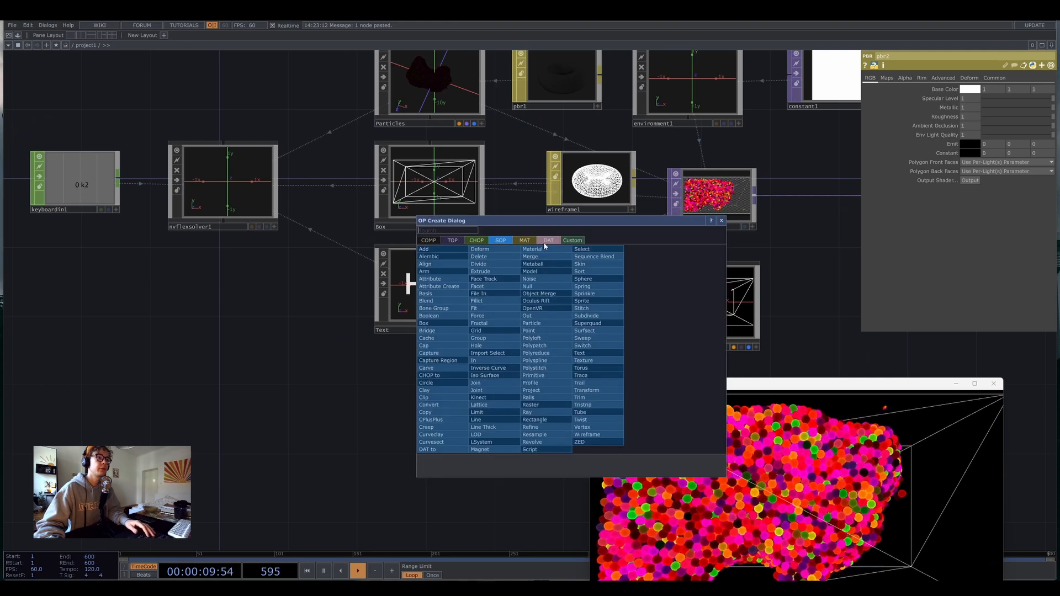
pyautogui.click(524, 240)
pyautogui.click(458, 338)
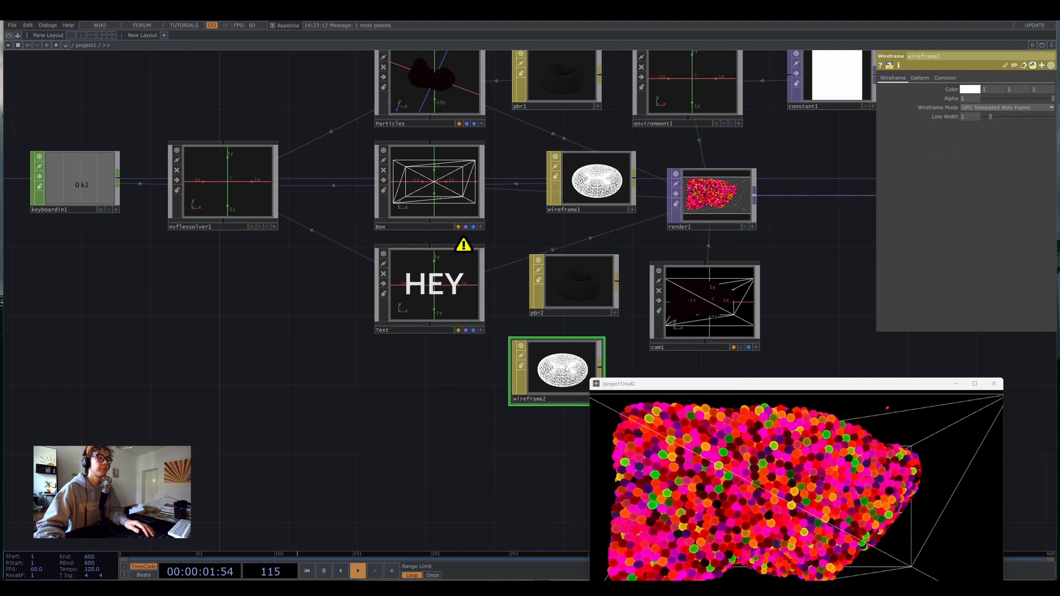
pyautogui.click(415, 276)
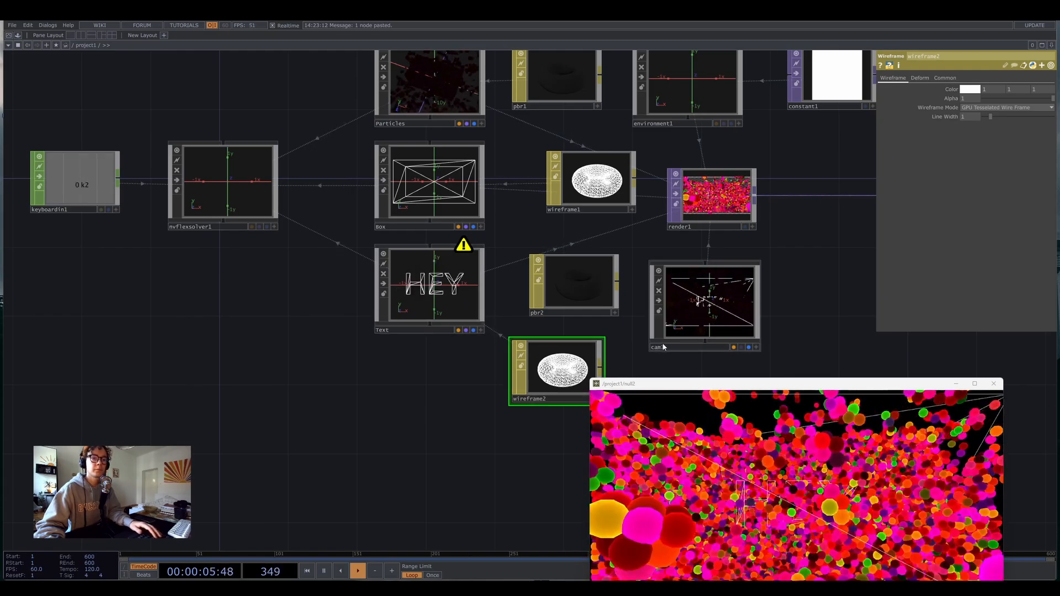
# Inside the Text actor, extrude text1 to a depth of about 1.46 and set transform1's Z translation to 2.
pyautogui.scroll(5, 428, 301)
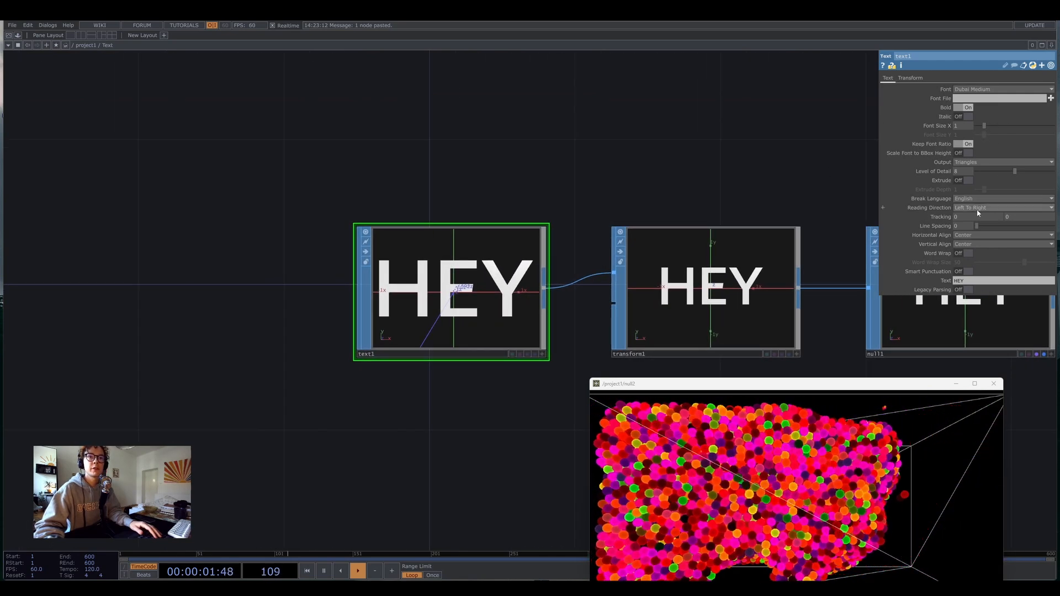
pyautogui.click(967, 181)
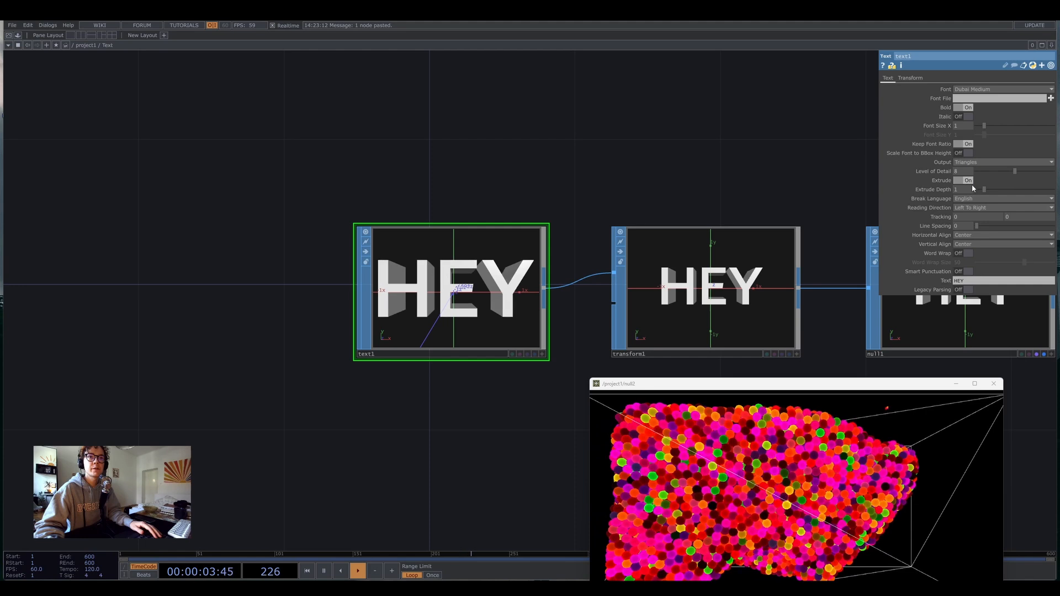
pyautogui.moveTo(988, 190); pyautogui.dragTo(990, 192)
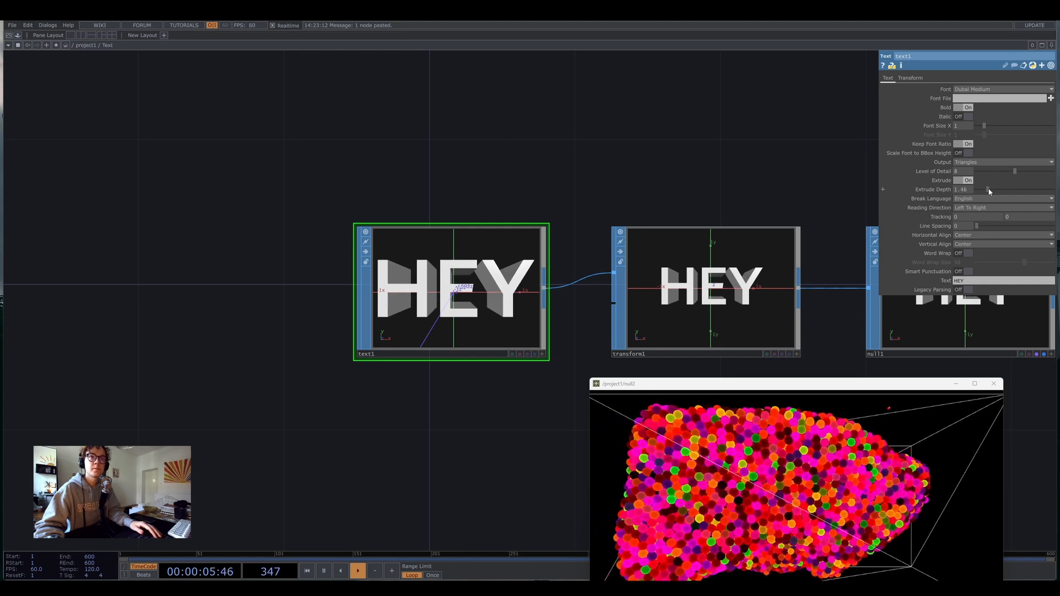
pyautogui.click(694, 306)
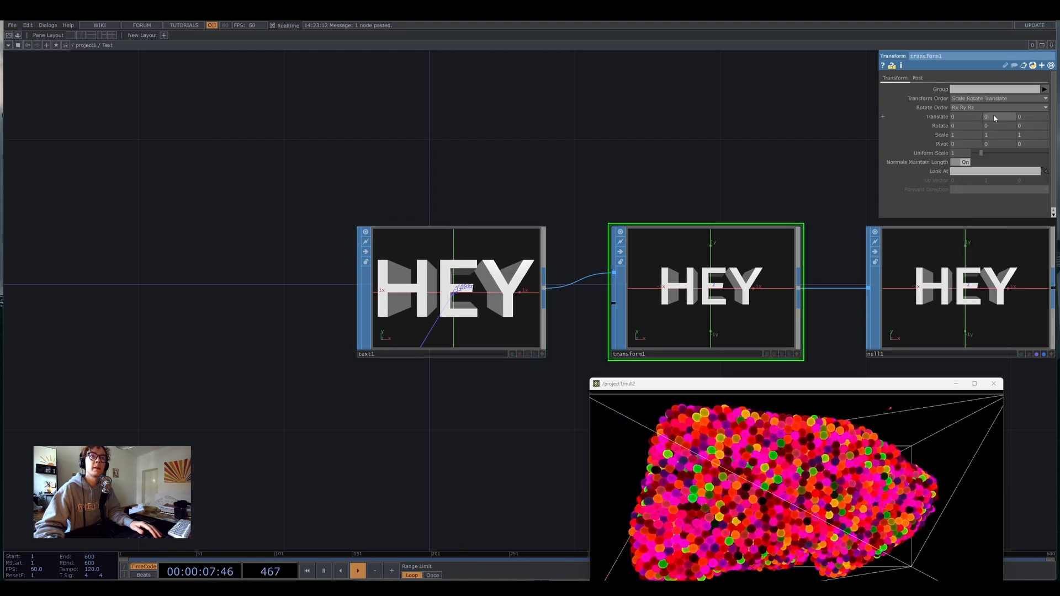
pyautogui.moveTo(1034, 120); pyautogui.dragTo(1034, 105, button='middle')
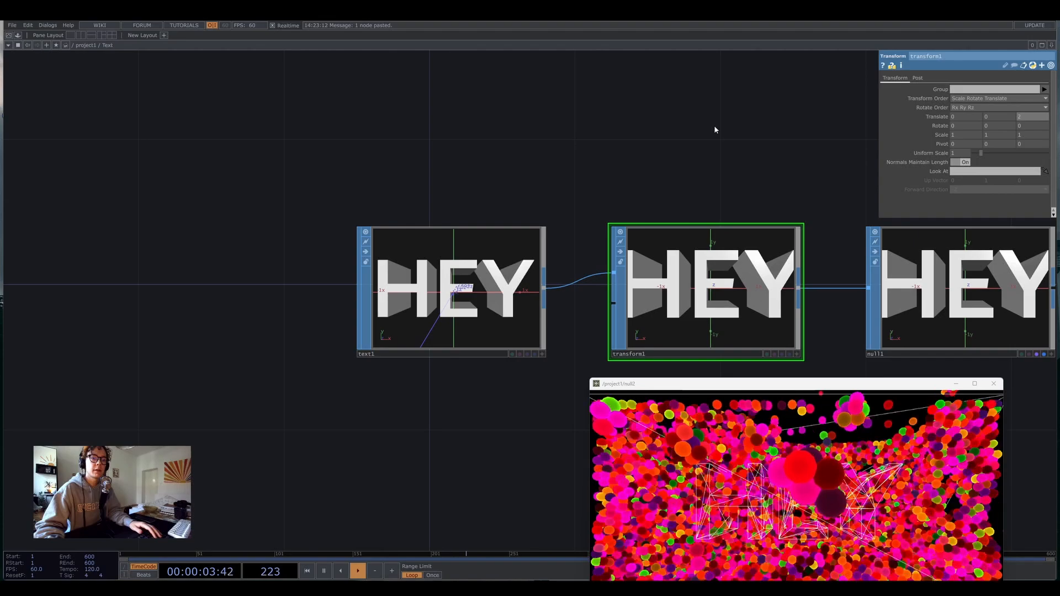
# Return to the project network and assign pbr2 as the Text actor's material.
pyautogui.scroll(-2, 714, 125)
pyautogui.scroll(-3, 713, 125)
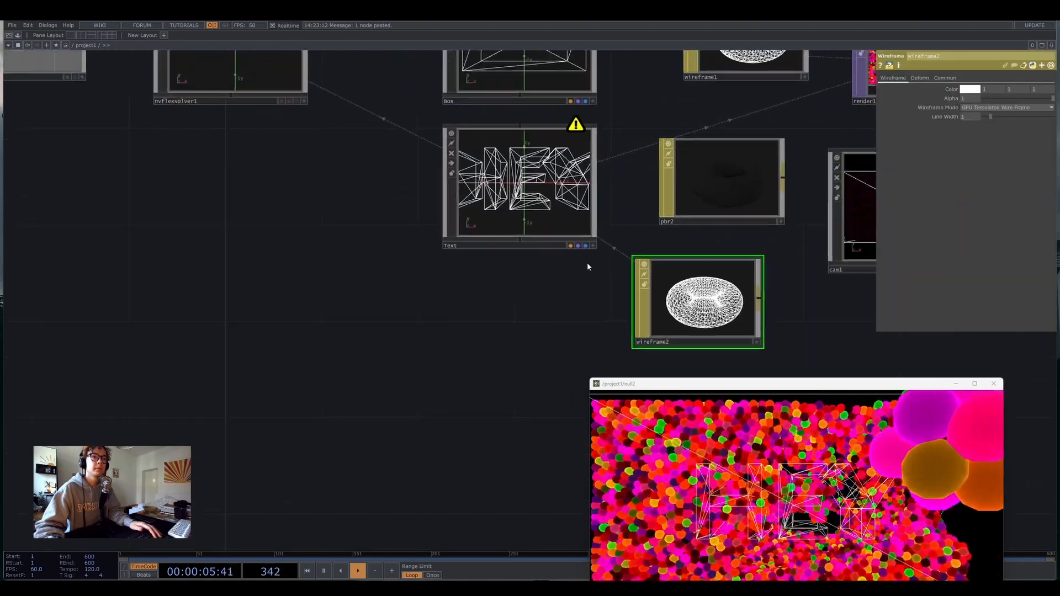
pyautogui.moveTo(575, 212); pyautogui.dragTo(509, 205)
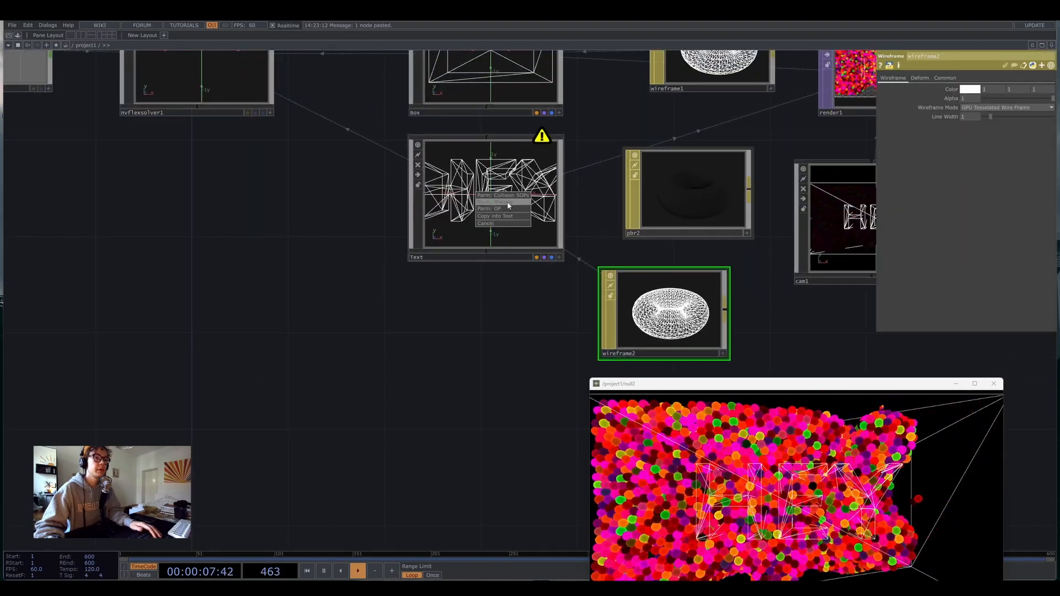
pyautogui.click(508, 204)
# Set the Text actor's kinematic state to Static (Infinite Mass).
pyautogui.moveTo(497, 333); pyautogui.dragTo(364, 317)
pyautogui.click(366, 194)
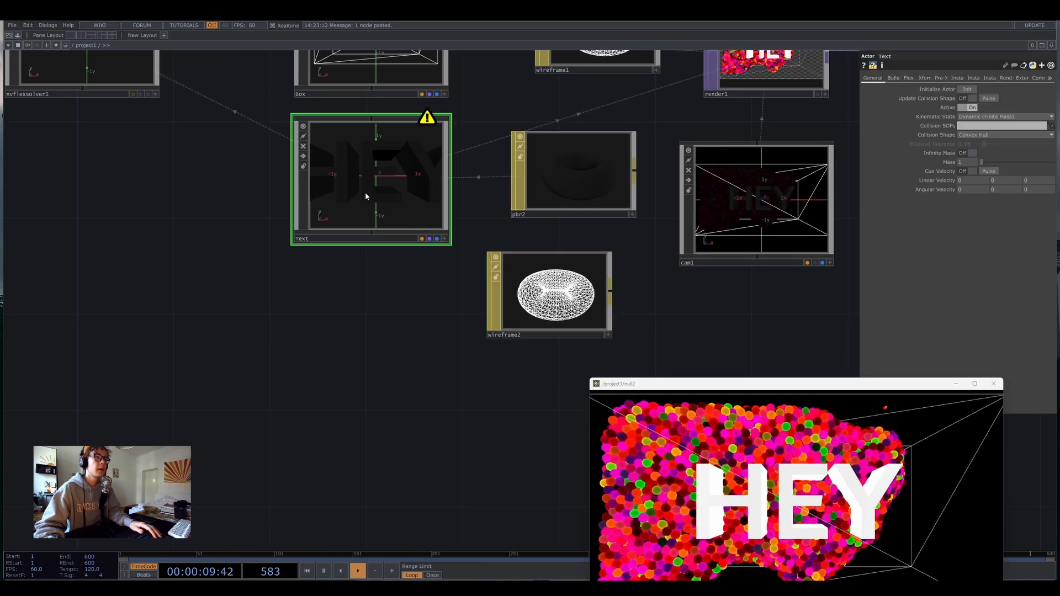
pyautogui.moveTo(308, 364); pyautogui.dragTo(440, 419)
pyautogui.click(889, 78)
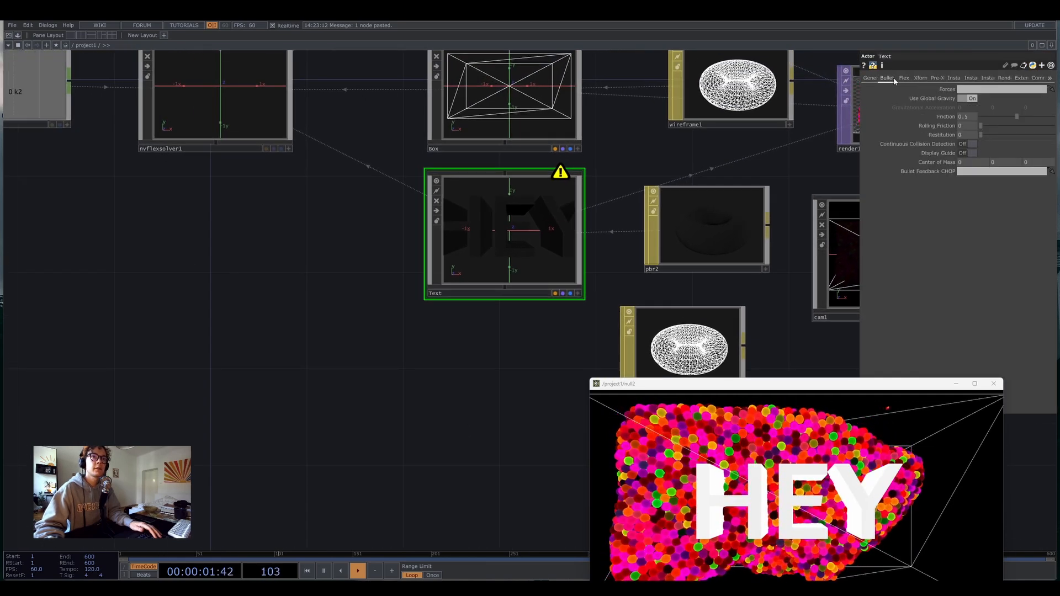
pyautogui.click(872, 78)
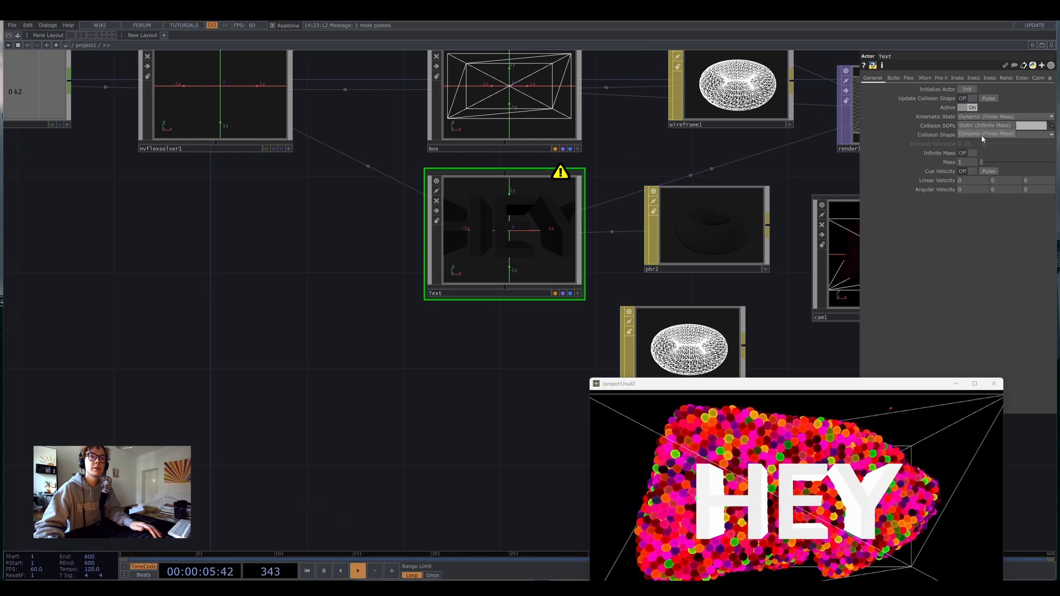
pyautogui.click(973, 126)
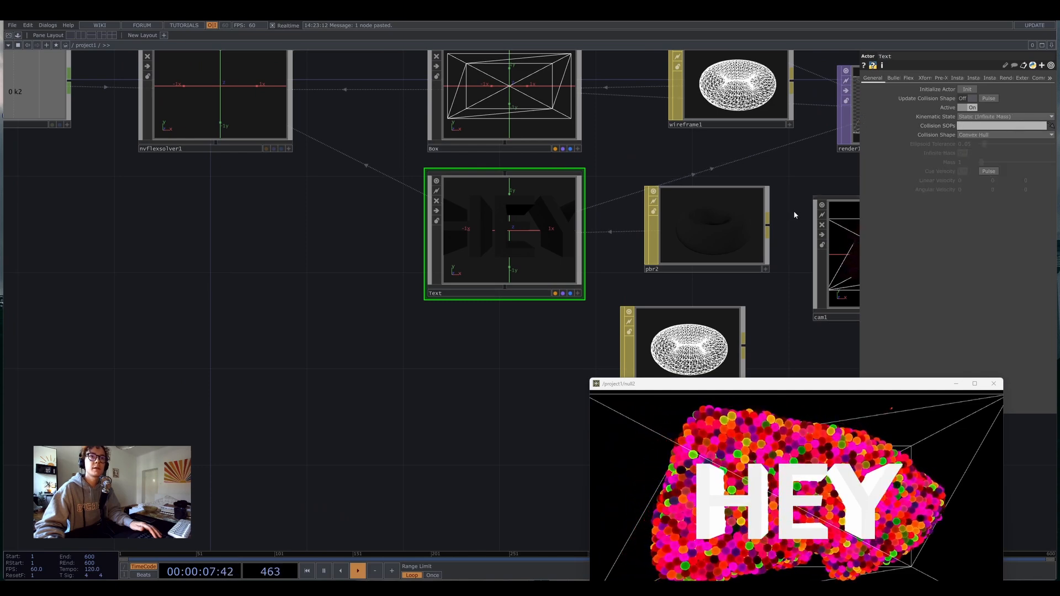
# Set the Text actor's Flex triangle collision direction to Outward.
pyautogui.moveTo(418, 441); pyautogui.dragTo(343, 391)
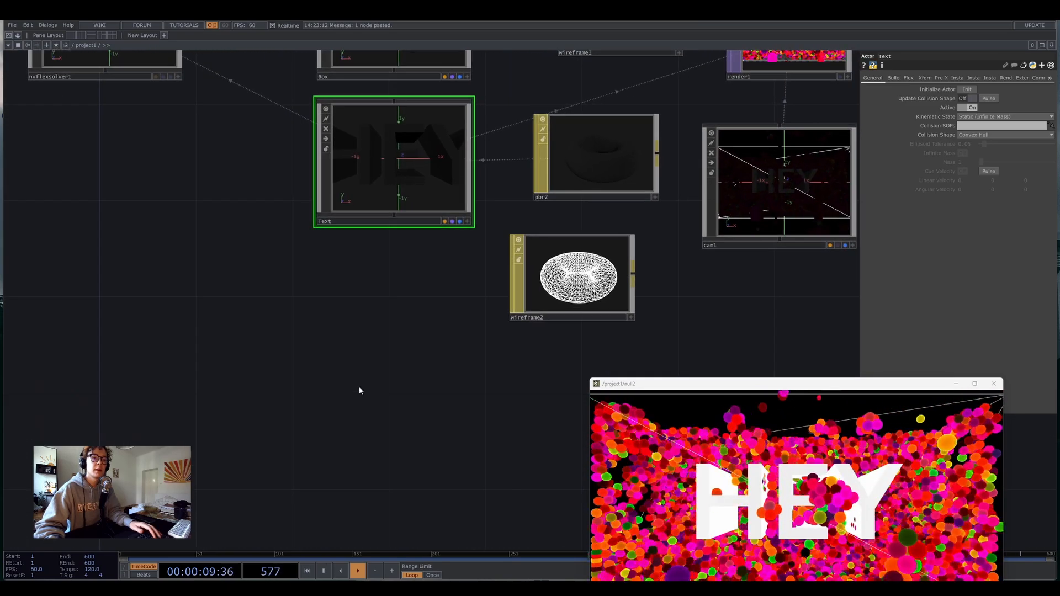
pyautogui.click(908, 78)
pyautogui.moveTo(680, 282); pyautogui.dragTo(581, 225)
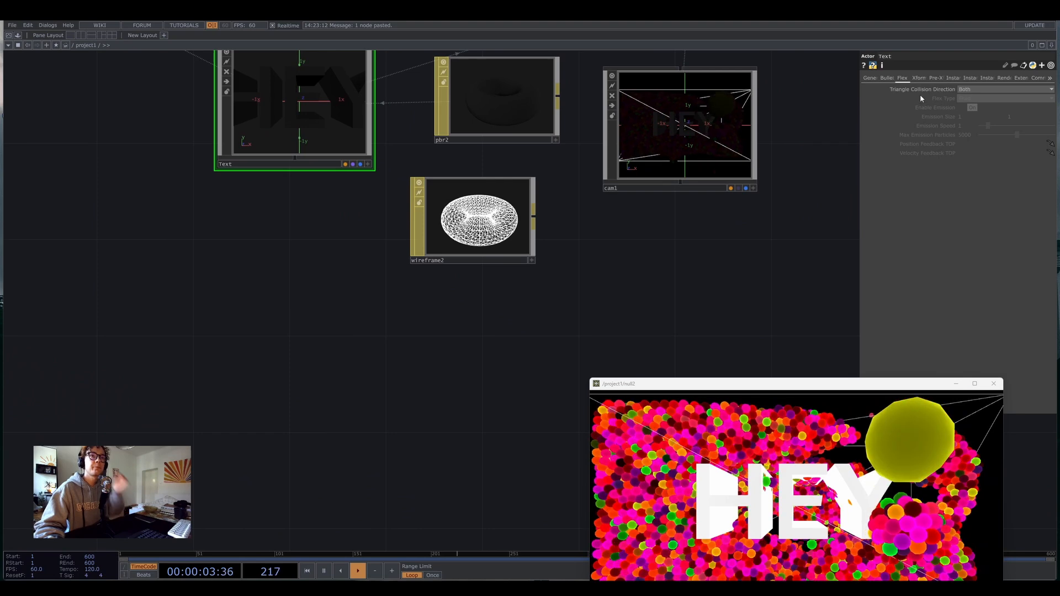
pyautogui.moveTo(729, 241); pyautogui.dragTo(791, 257)
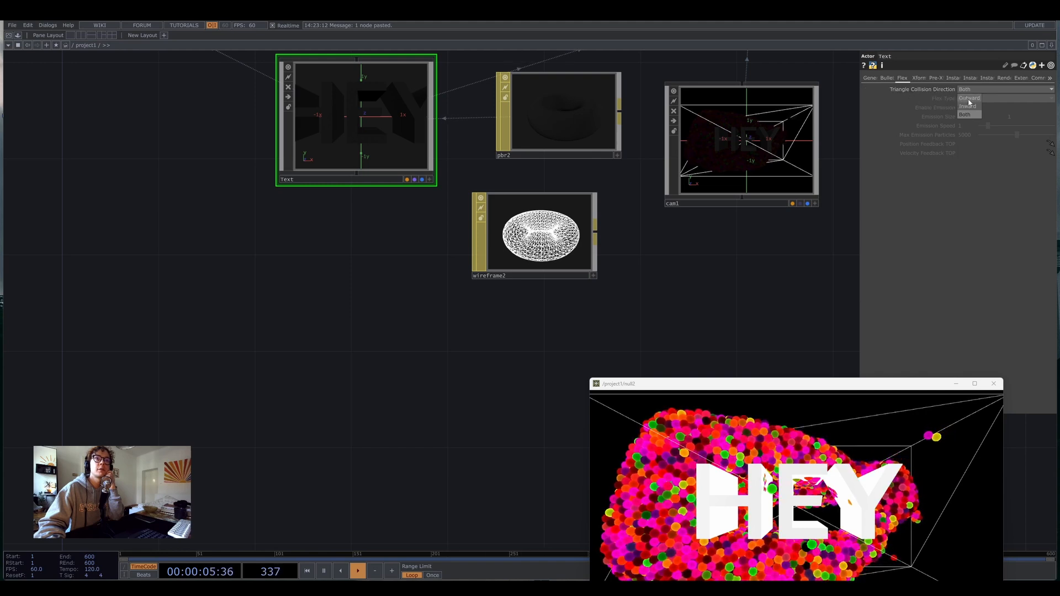
pyautogui.moveTo(757, 205); pyautogui.dragTo(794, 128)
pyautogui.moveTo(750, 265); pyautogui.dragTo(603, 251)
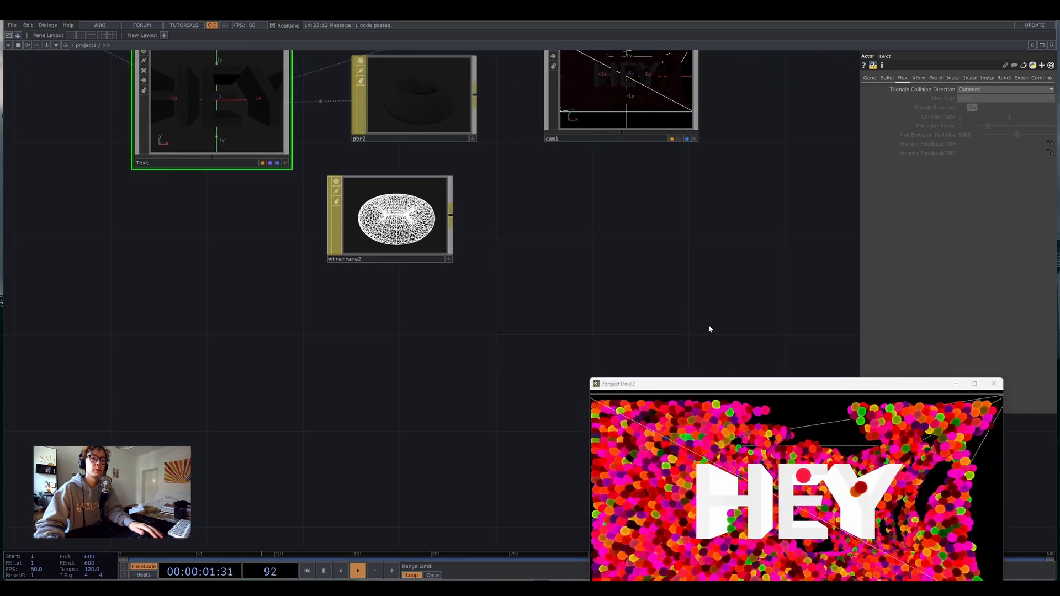
# Move the whole Text actor back in the box by setting its Z translation to -1.2.
pyautogui.moveTo(720, 371); pyautogui.dragTo(801, 364)
pyautogui.moveTo(708, 307); pyautogui.dragTo(820, 332)
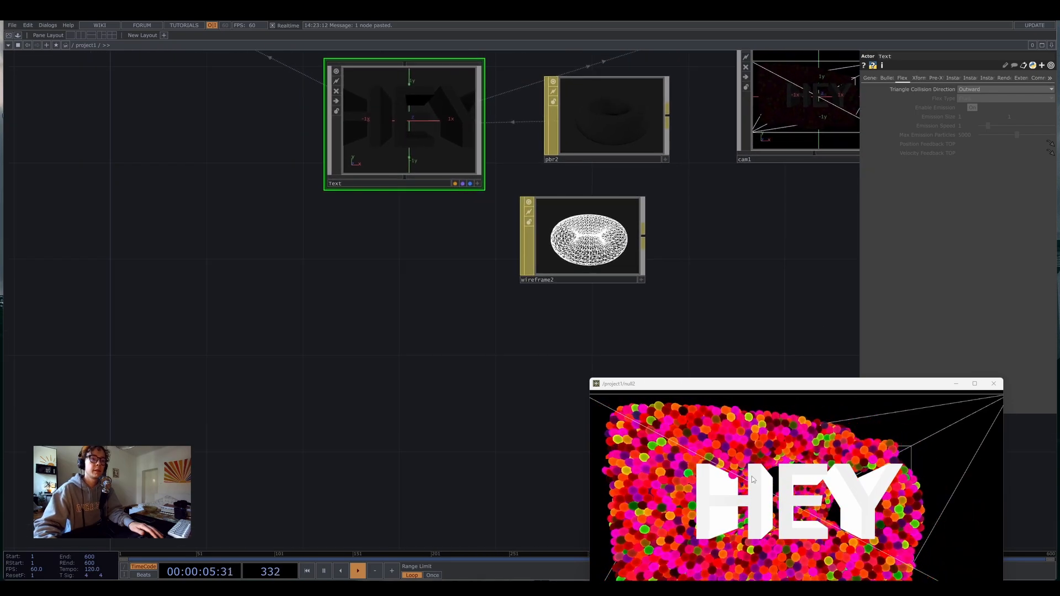
pyautogui.moveTo(393, 342); pyautogui.dragTo(462, 307)
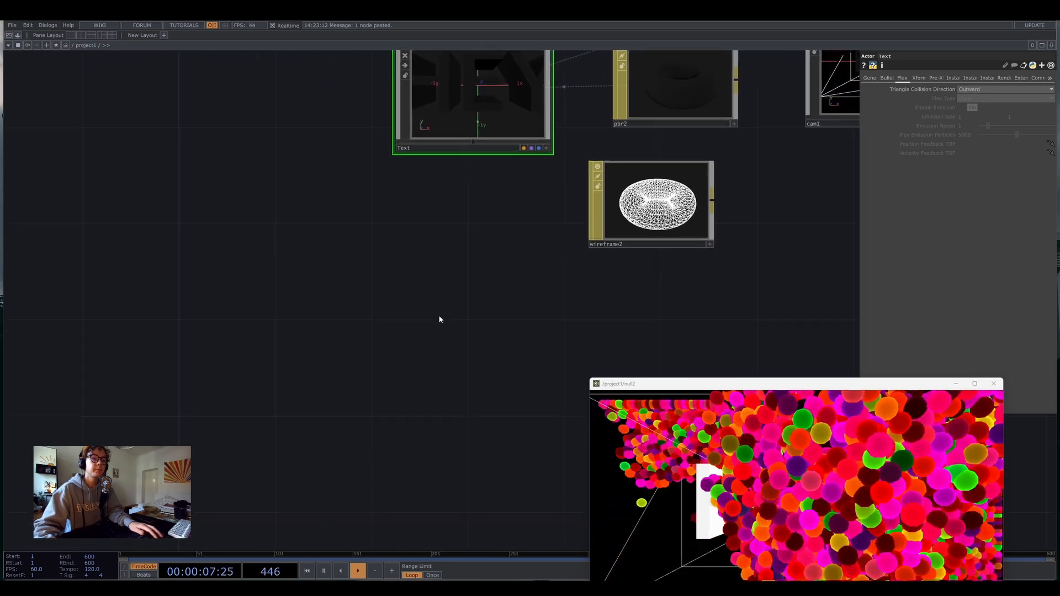
pyautogui.moveTo(317, 346); pyautogui.dragTo(220, 374)
pyautogui.scroll(-5, 221, 373)
pyautogui.moveTo(374, 355); pyautogui.dragTo(531, 335)
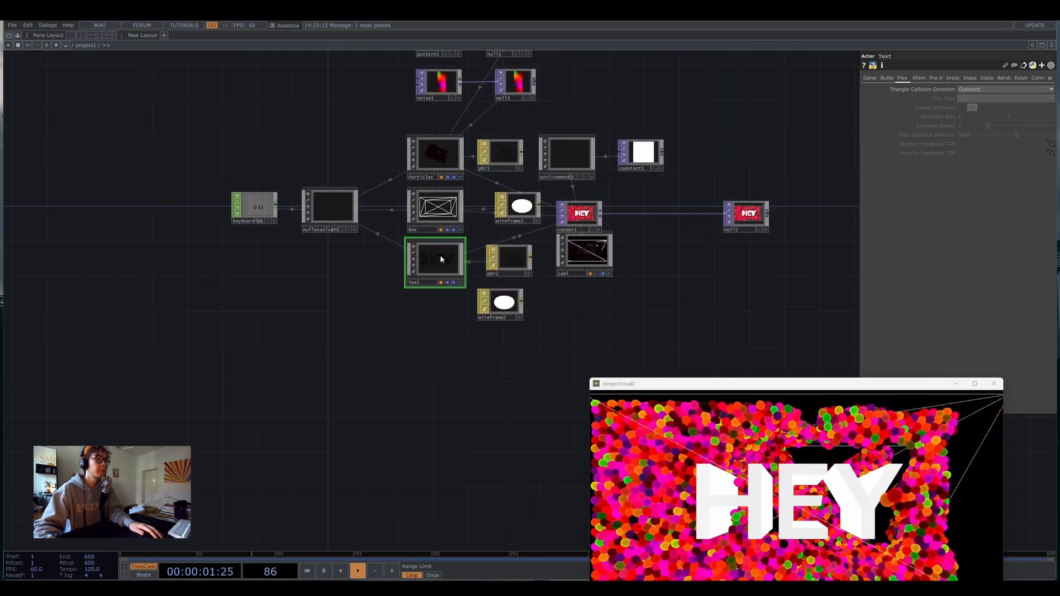
pyautogui.click(919, 78)
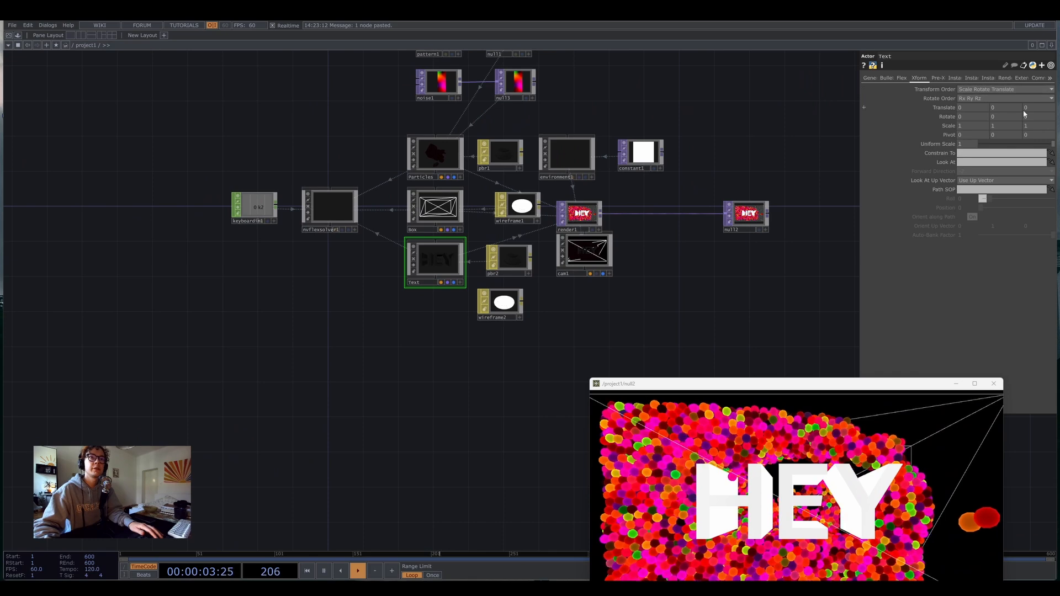
pyautogui.moveTo(1008, 107); pyautogui.dragTo(1002, 99, button='middle')
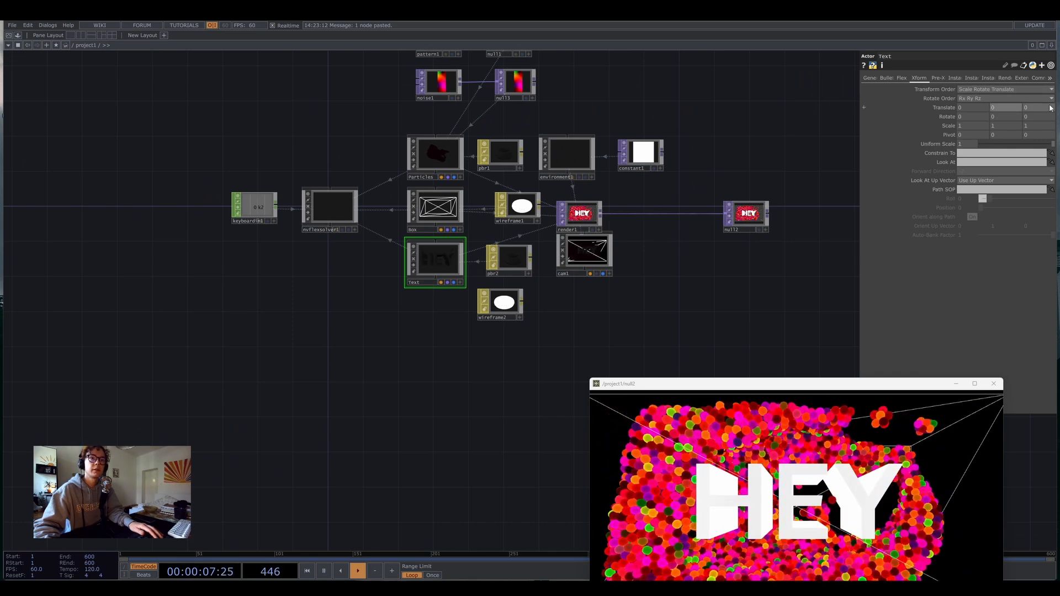
pyautogui.moveTo(1034, 107); pyautogui.dragTo(1030, 108, button='middle')
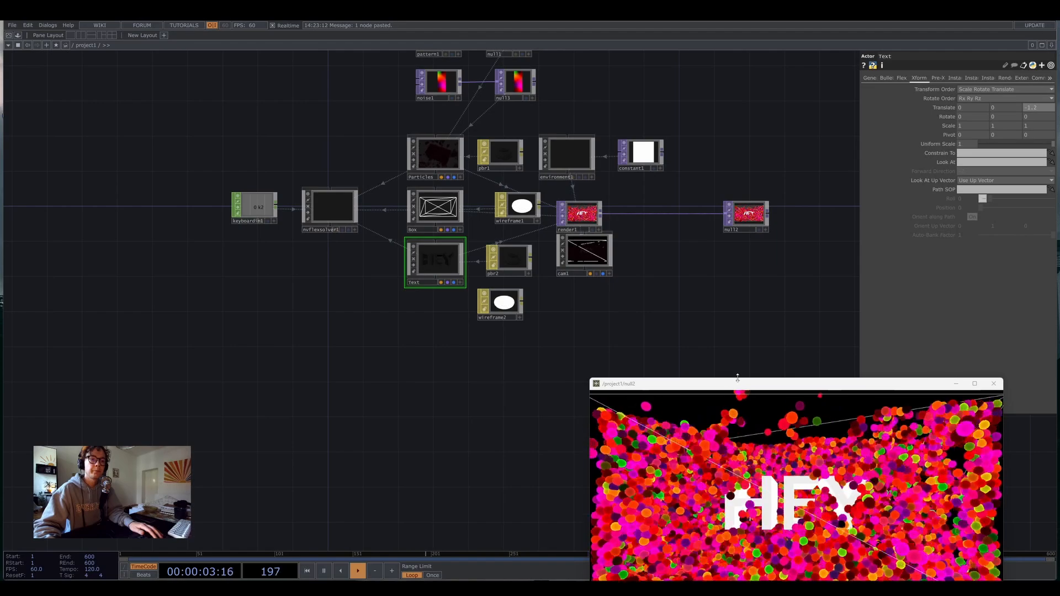
# Set the Flex solver's gravitational acceleration along Z to -9.
pyautogui.click(434, 207)
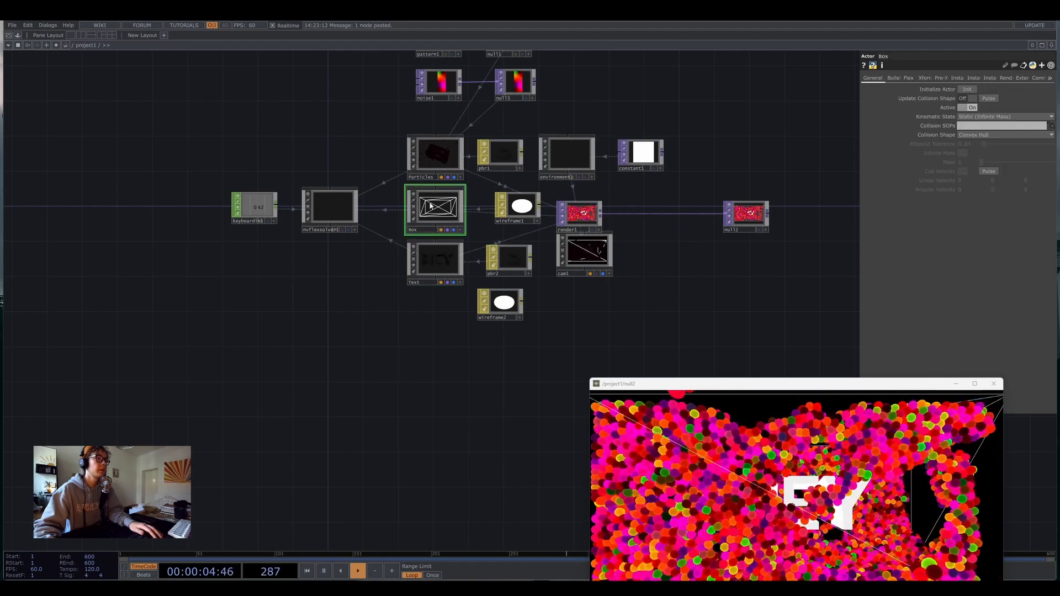
pyautogui.click(343, 205)
pyautogui.click(940, 79)
pyautogui.click(1033, 79)
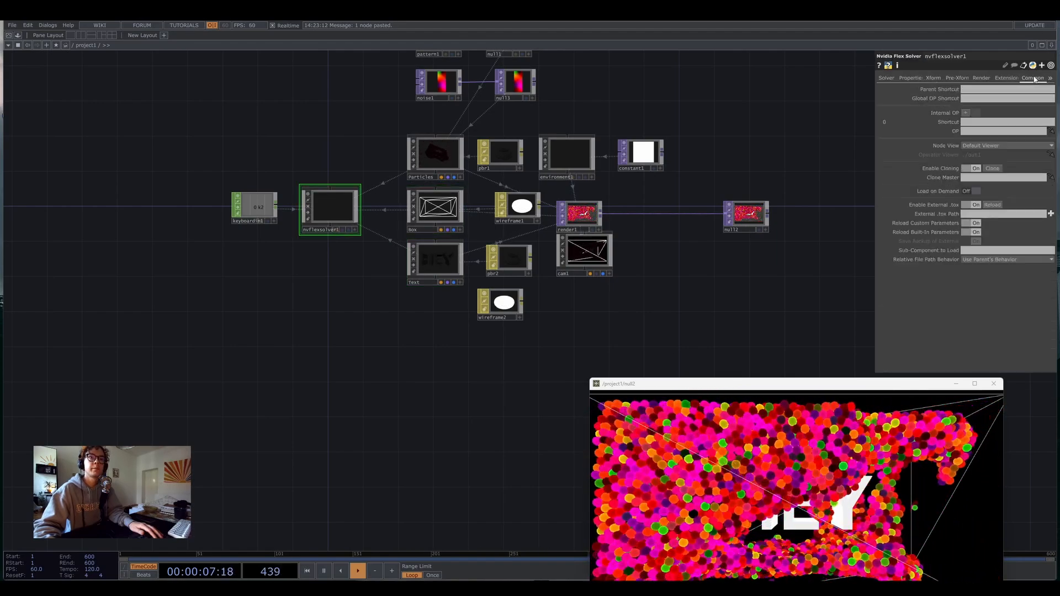
pyautogui.click(886, 78)
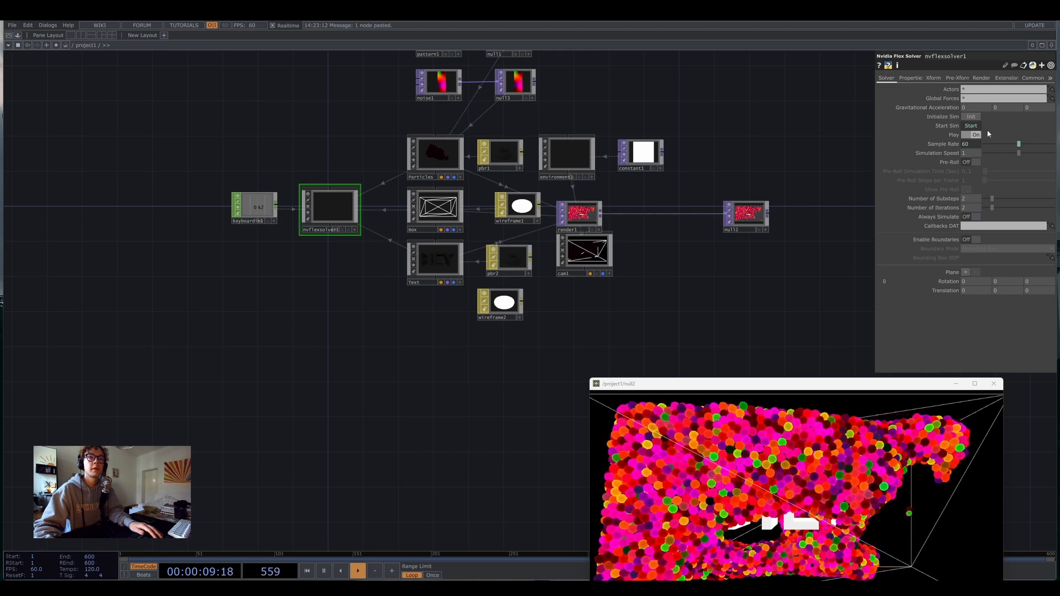
pyautogui.click(1030, 108)
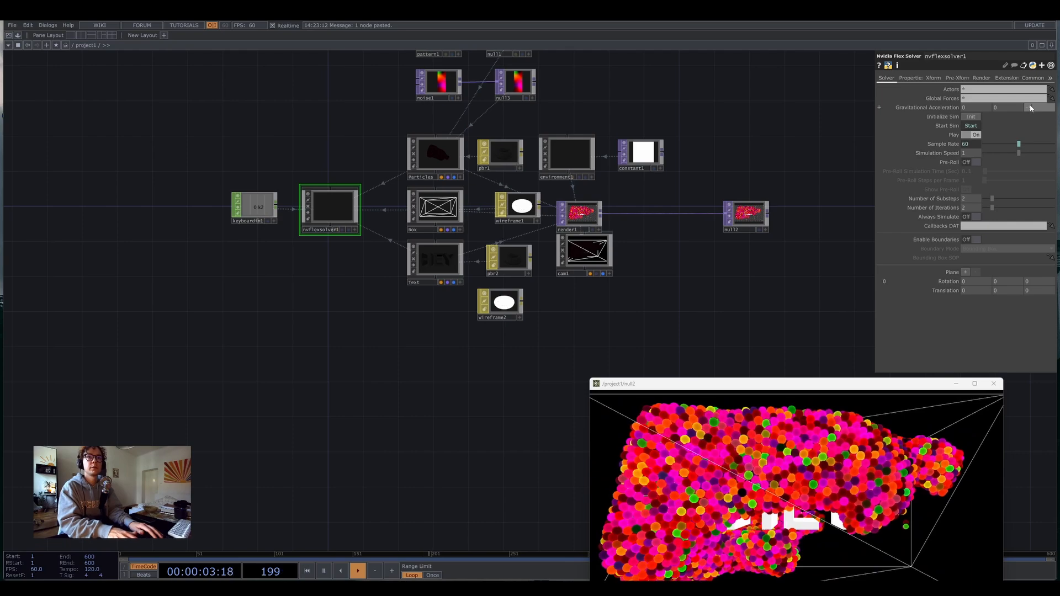
pyautogui.write('-9')
pyautogui.press('Return')
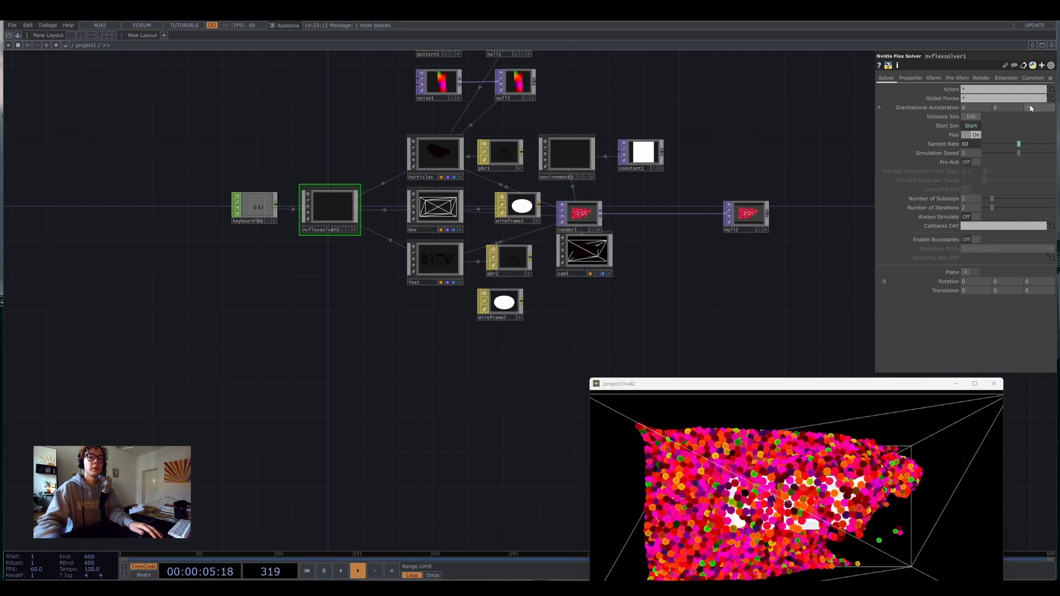
# Enlarge and reposition the null2 preview window, restarting the simulation to check the particles under gravity.
pyautogui.moveTo(780, 298); pyautogui.dragTo(738, 289)
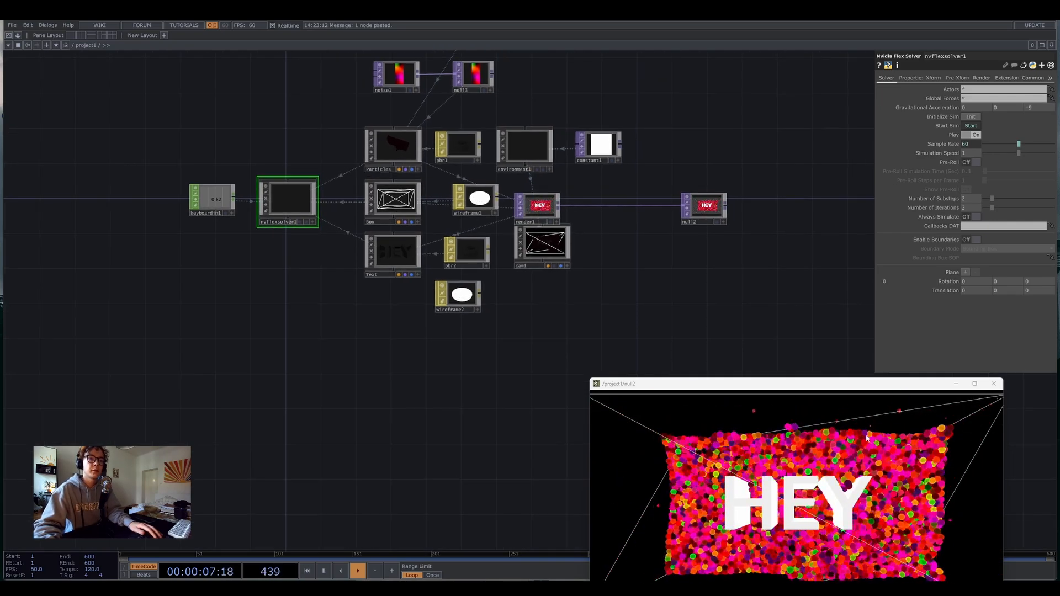
pyautogui.moveTo(833, 385); pyautogui.dragTo(716, 219)
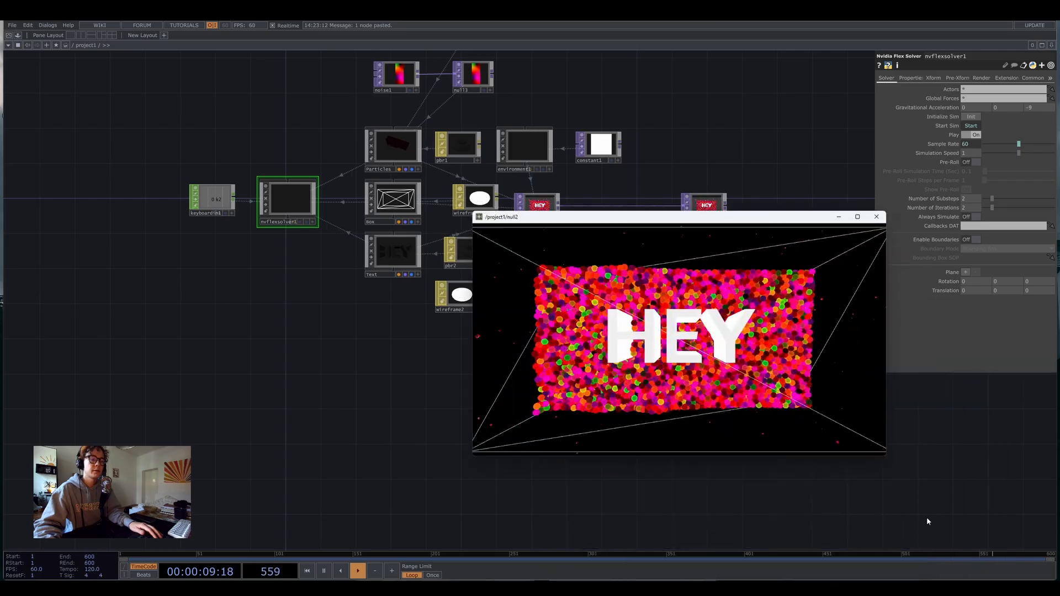
pyautogui.moveTo(887, 450); pyautogui.dragTo(968, 505)
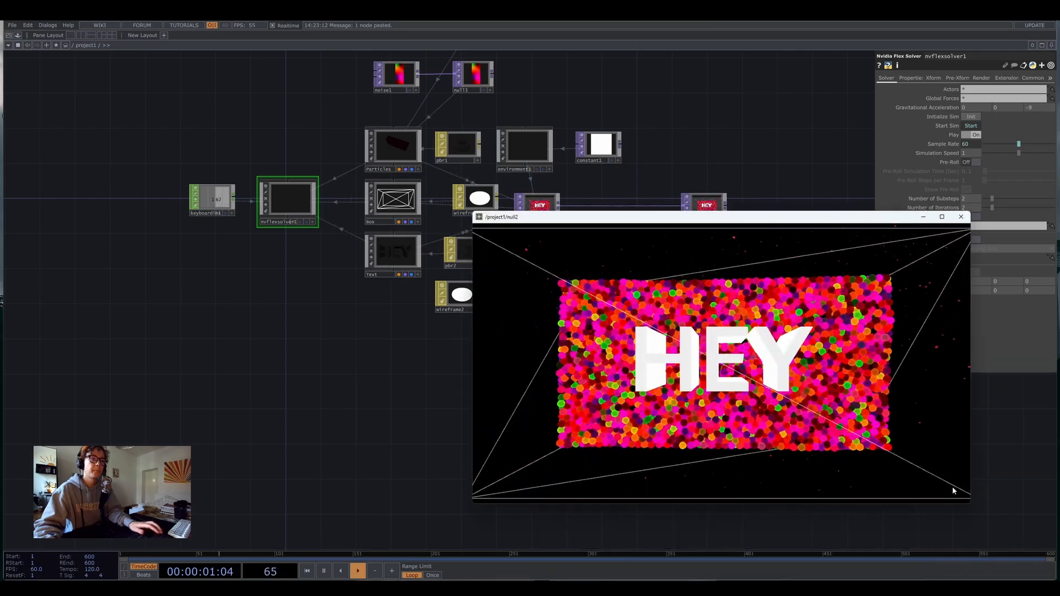
pyautogui.press('2')
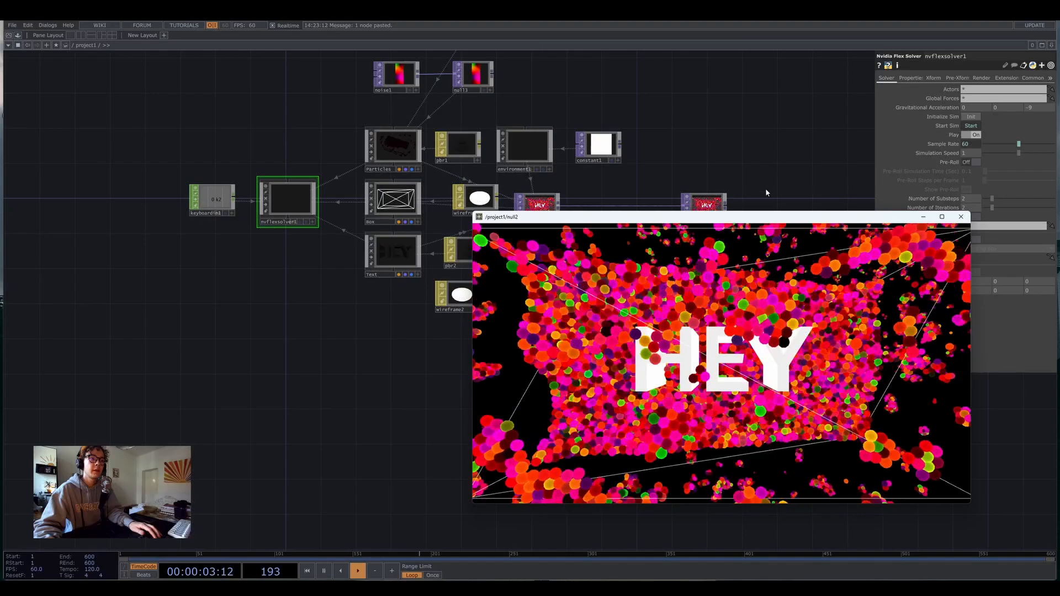
pyautogui.moveTo(771, 220); pyautogui.dragTo(807, 283)
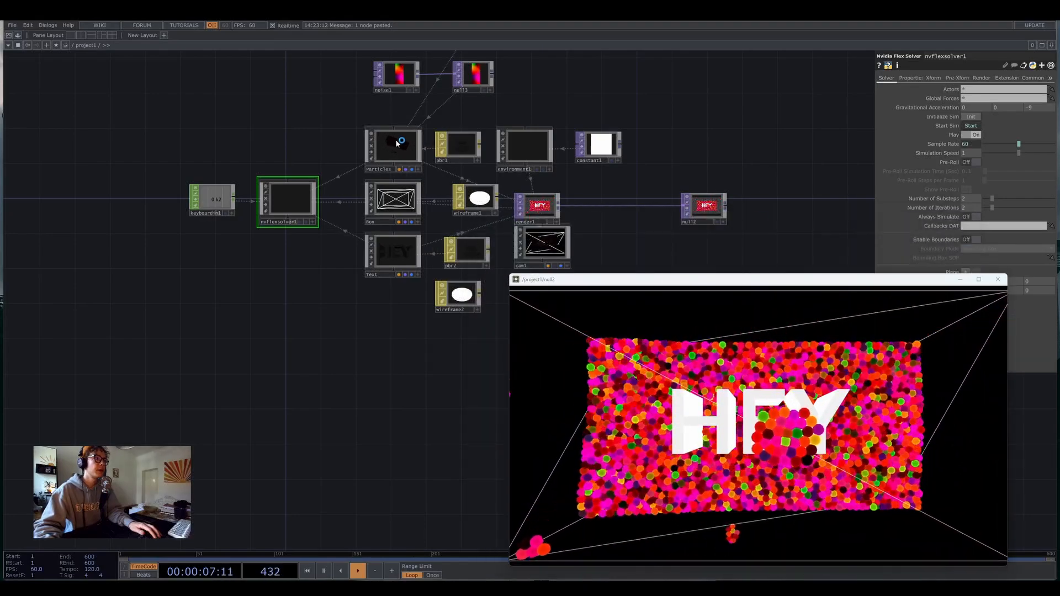
# Shift the Particles actor's start position back in the box by setting its Z translation to -1.3.
pyautogui.click(393, 145)
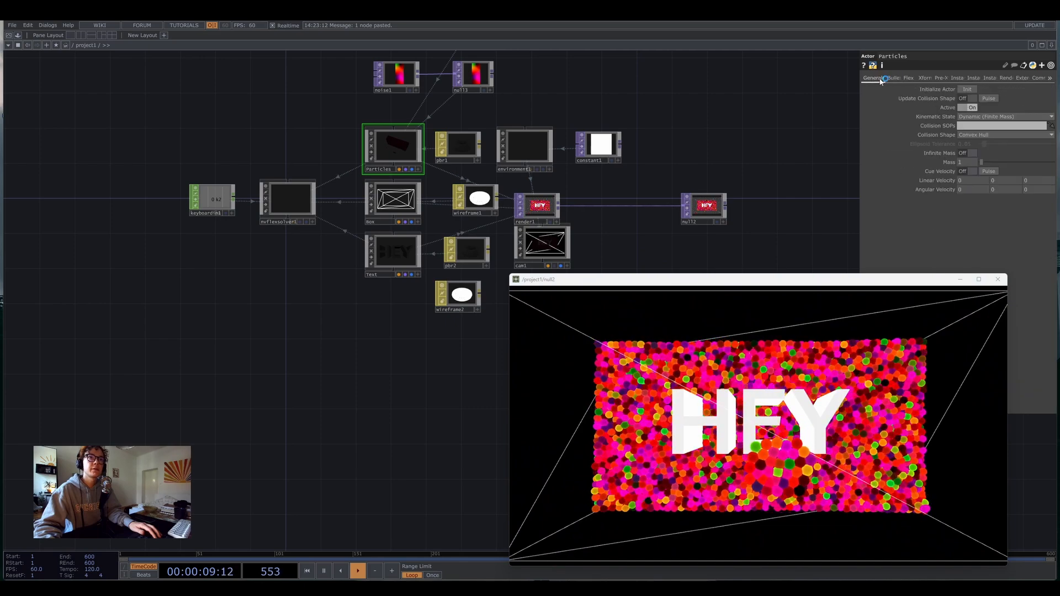
pyautogui.click(901, 77)
pyautogui.click(886, 78)
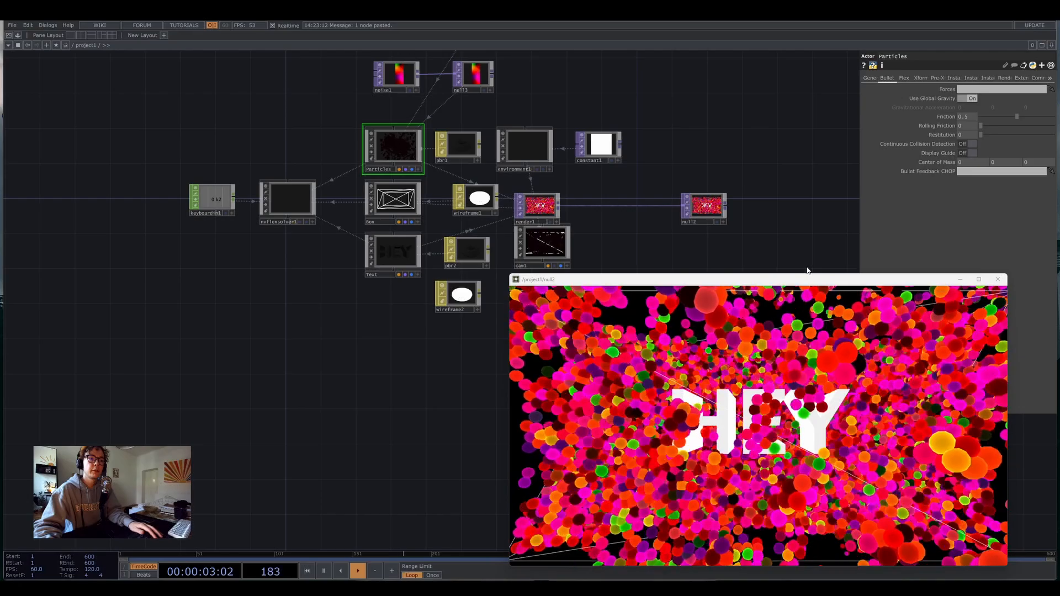
pyautogui.click(914, 78)
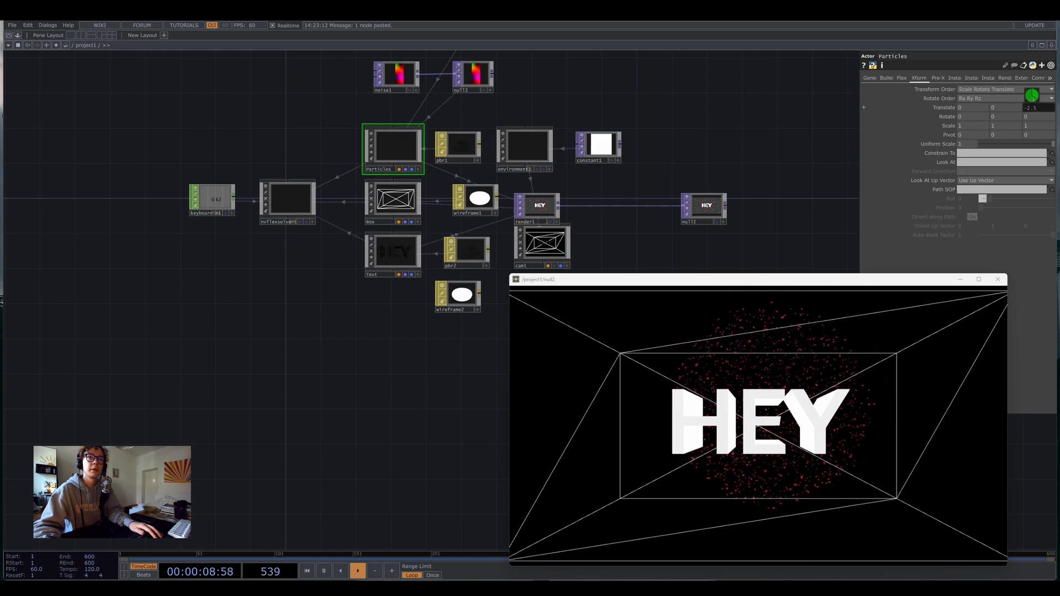
# Set the uniform scale of the transform inside the Box actor to 4 and return to the project network.
pyautogui.moveTo(689, 142); pyautogui.dragTo(665, 114)
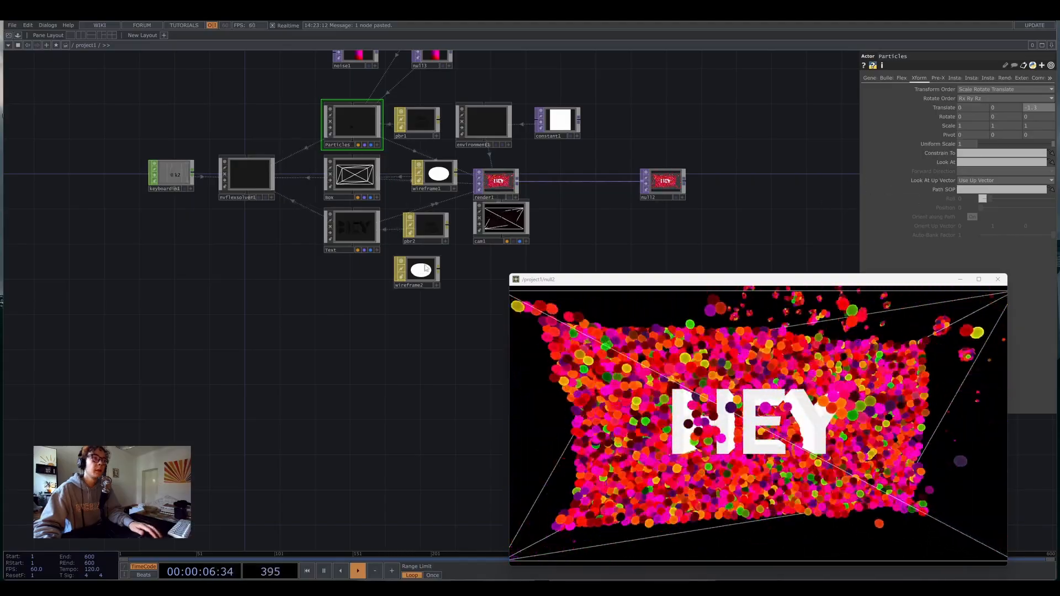
pyautogui.doubleClick(342, 174)
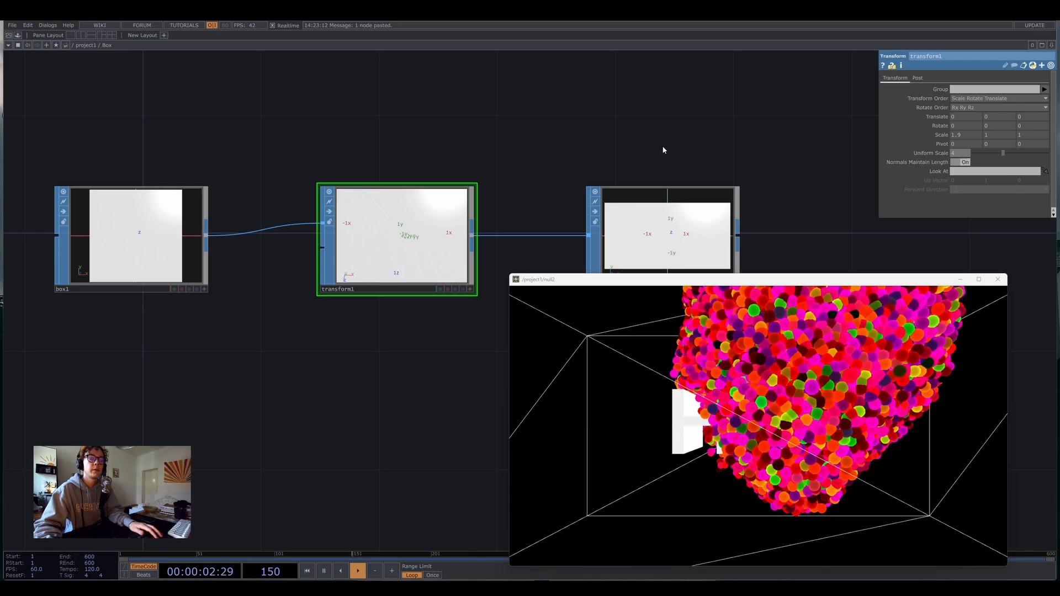
pyautogui.scroll(-3, 730, 159)
pyautogui.scroll(-4, 686, 230)
pyautogui.moveTo(506, 199); pyautogui.dragTo(249, 136)
pyautogui.scroll(-4, 364, 166)
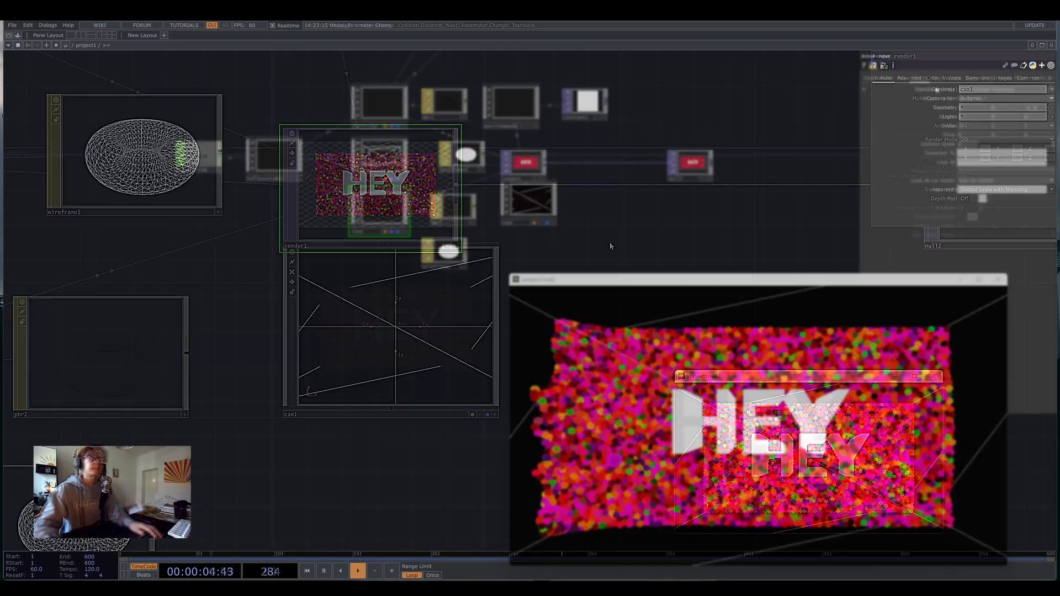
# Set render1's resolution to 1920 by 1080 and move the null2 preview window over the network.
pyautogui.scroll(5, 450, 123)
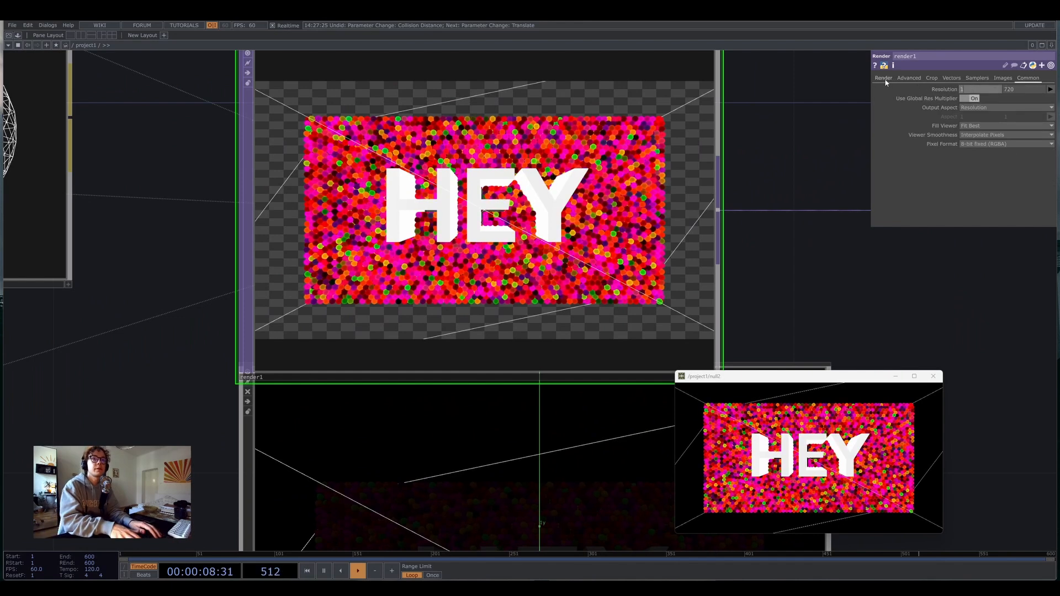
pyautogui.press('Tab')
pyautogui.write('1080')
pyautogui.press('Return')
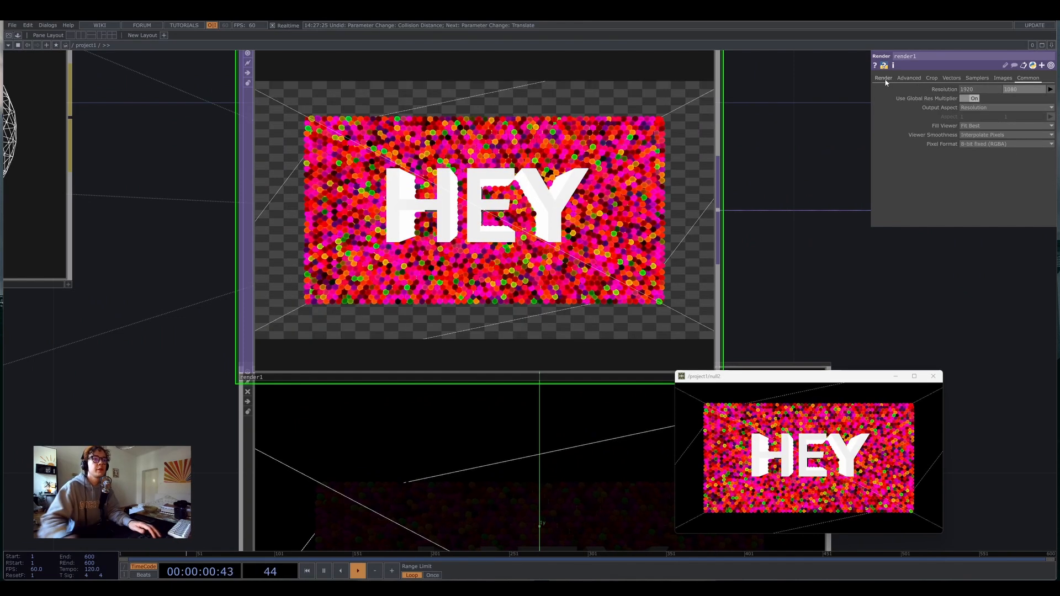
pyautogui.moveTo(828, 374); pyautogui.dragTo(354, 119)
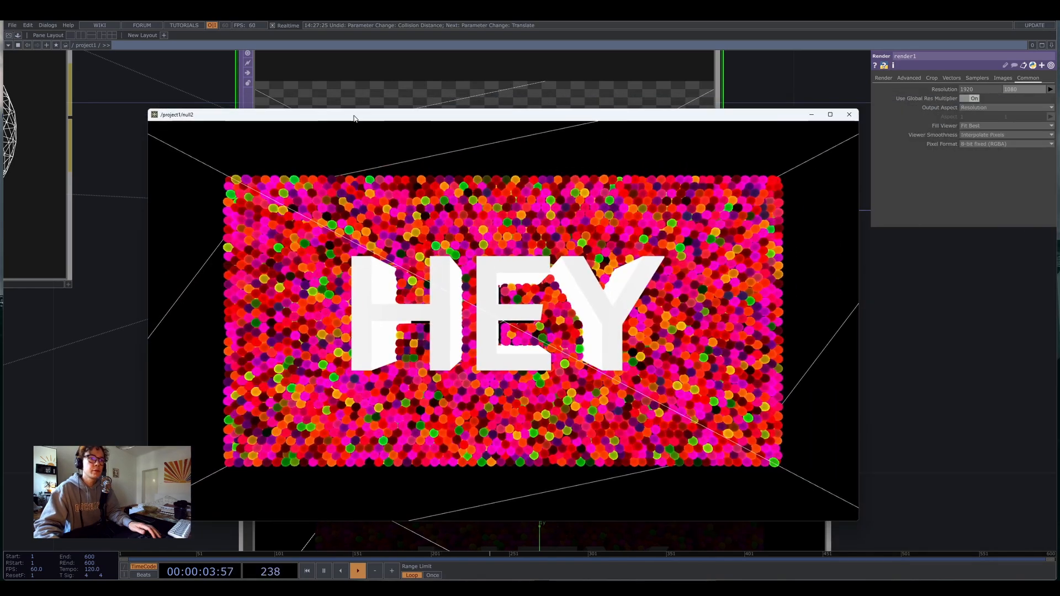
# Set the Flex solver's collision distance to 0.036, moving the preview window clear of its properties.
pyautogui.click(975, 361)
pyautogui.scroll(-5, 975, 361)
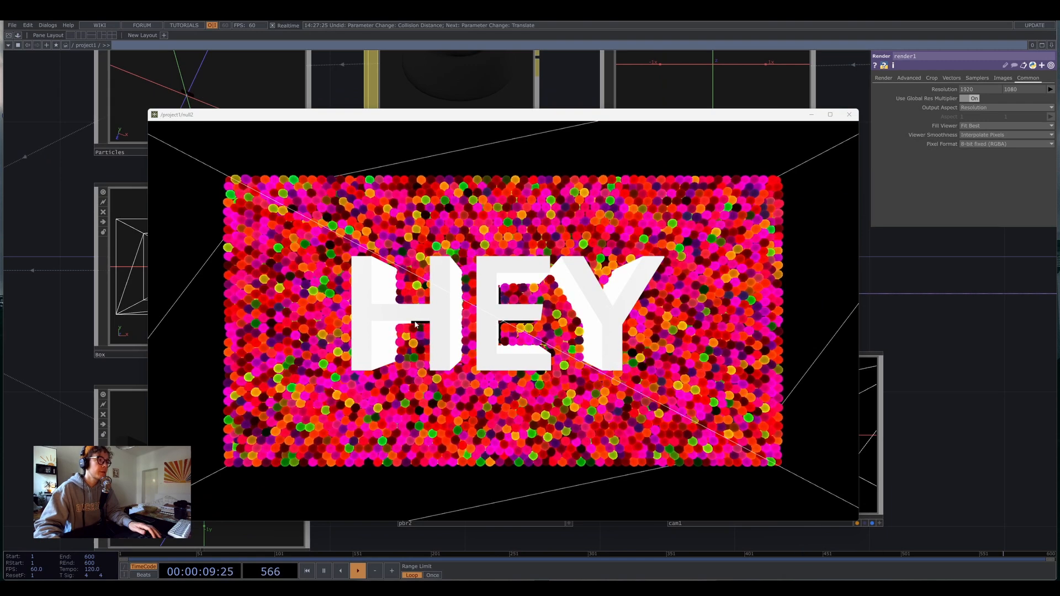
pyautogui.moveTo(504, 112); pyautogui.dragTo(649, 199)
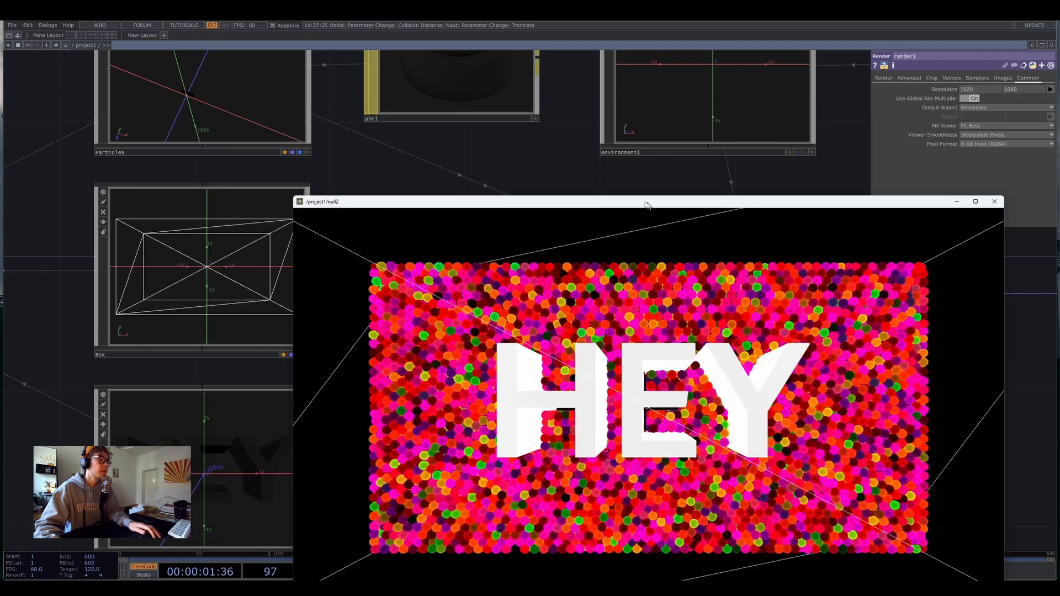
pyautogui.scroll(-3, 356, 179)
pyautogui.click(109, 237)
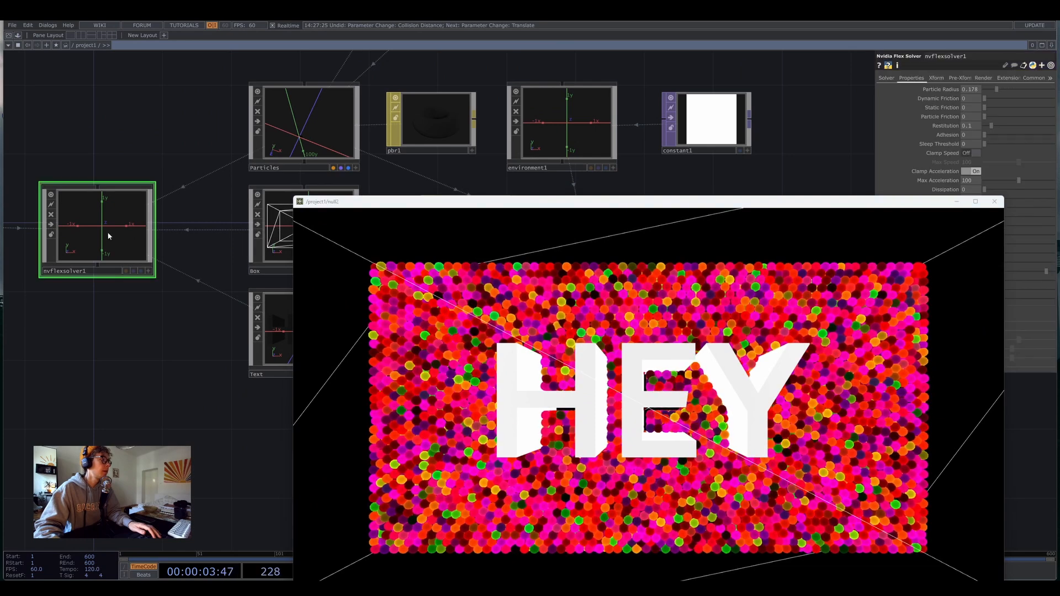
pyautogui.moveTo(824, 201); pyautogui.dragTo(712, 189)
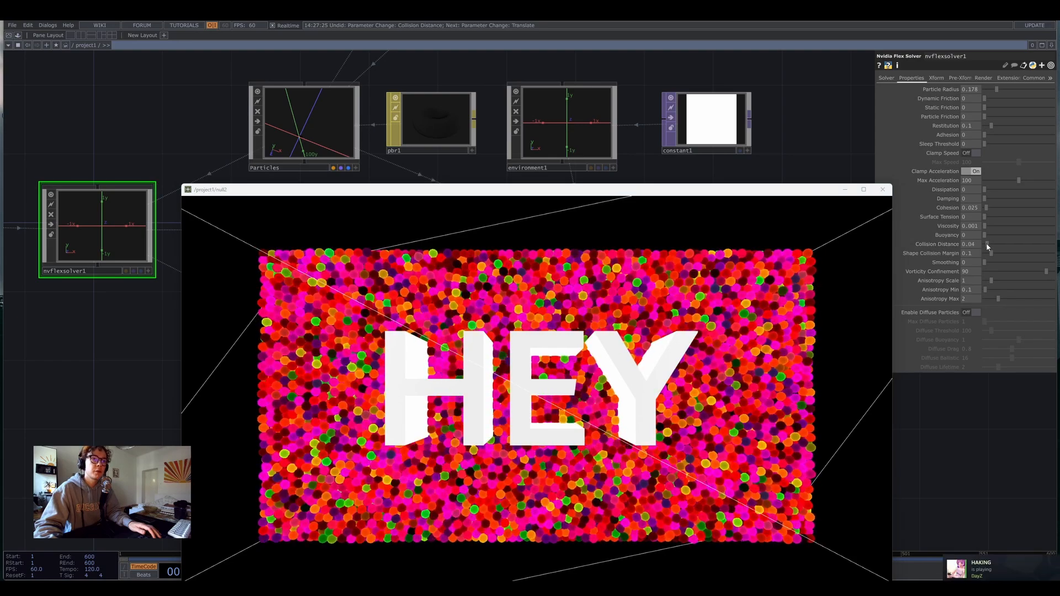
pyautogui.hotkey('ctrl', 'z')
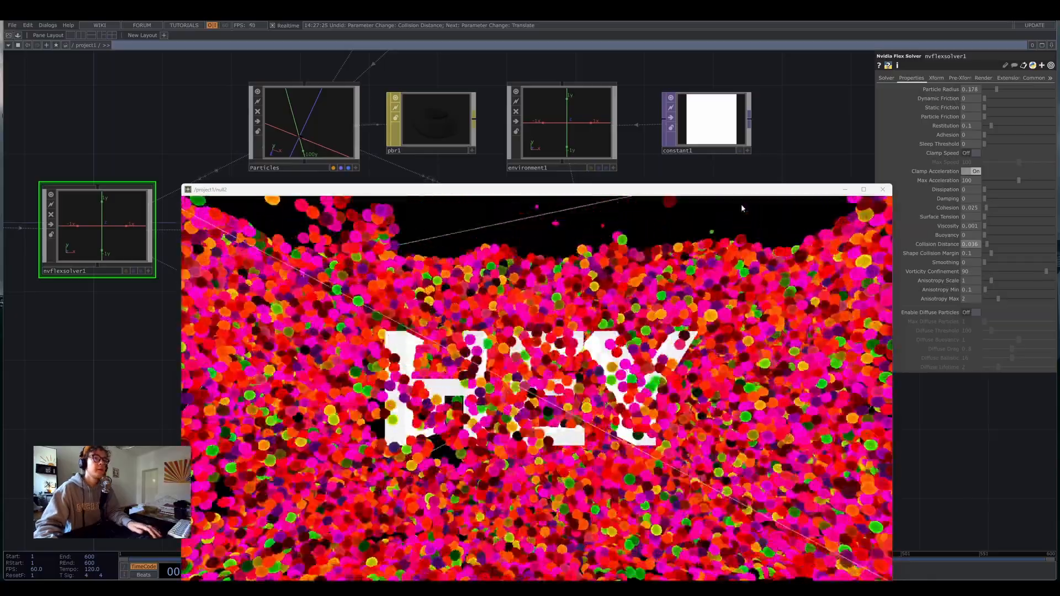
# Shrink the null2 preview window and place it below the operator network.
pyautogui.moveTo(744, 191); pyautogui.dragTo(590, 125)
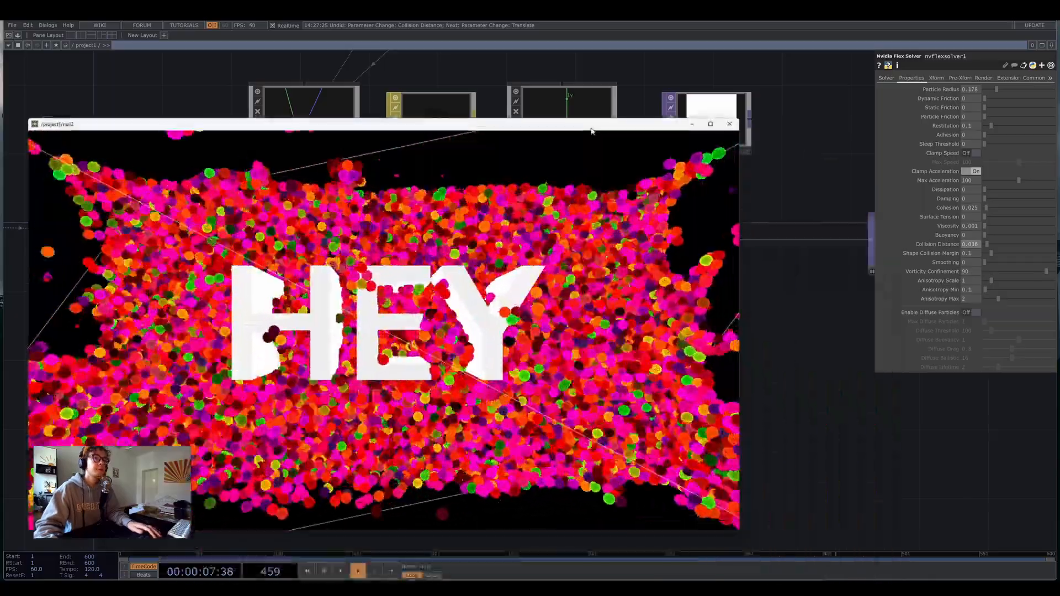
pyautogui.scroll(-3, 741, 301)
pyautogui.scroll(-5, 764, 442)
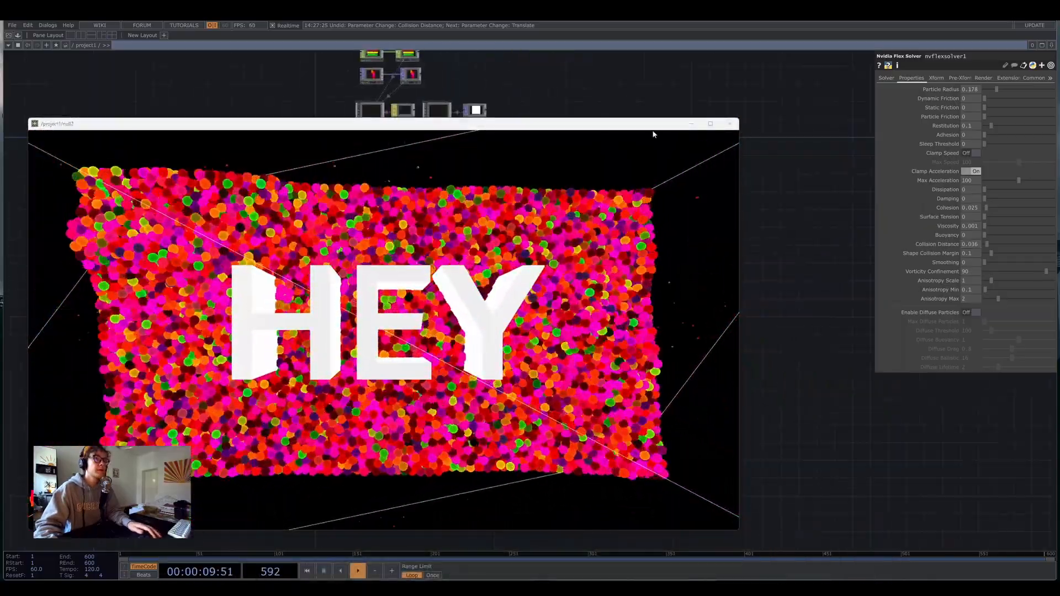
pyautogui.moveTo(739, 118); pyautogui.dragTo(584, 205)
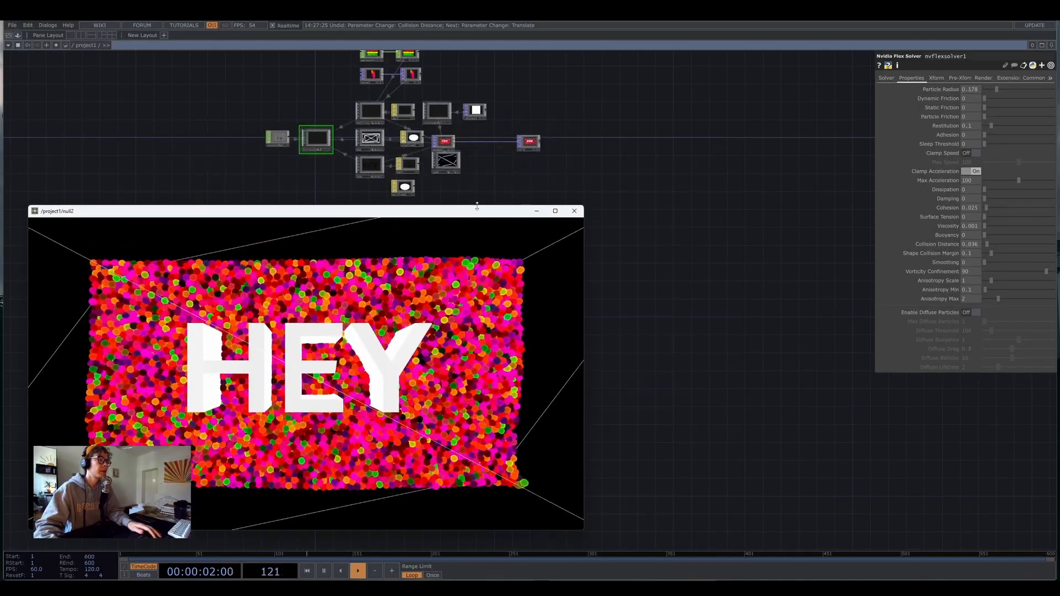
pyautogui.moveTo(442, 212); pyautogui.dragTo(505, 231)
pyautogui.moveTo(539, 175); pyautogui.dragTo(601, 133)
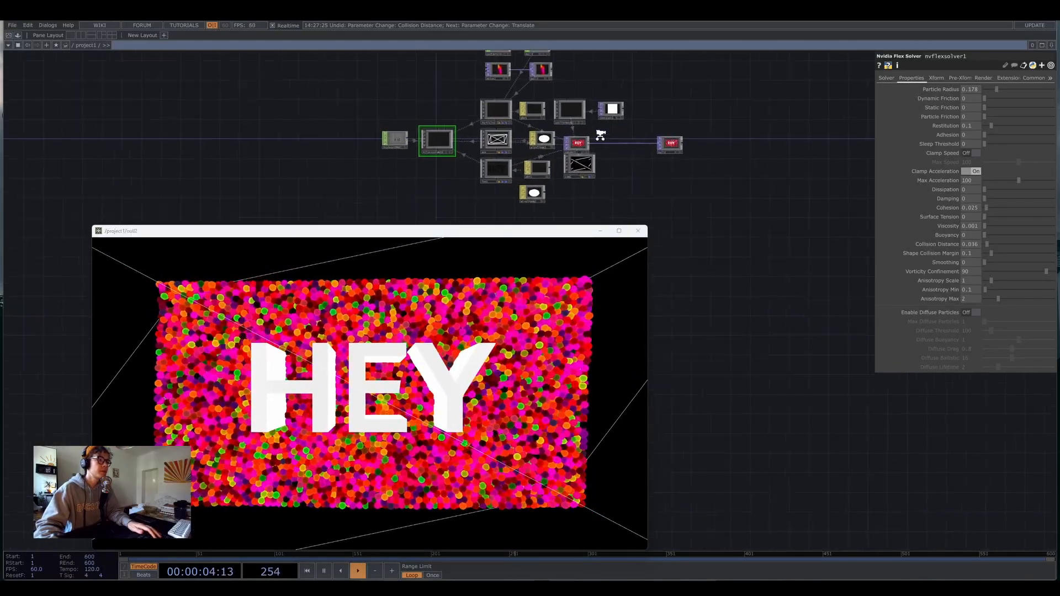
# Try to move the null2 operator farther from render1 and rerun the simulation.
pyautogui.scroll(5, 600, 133)
pyautogui.moveTo(670, 203); pyautogui.dragTo(651, 212)
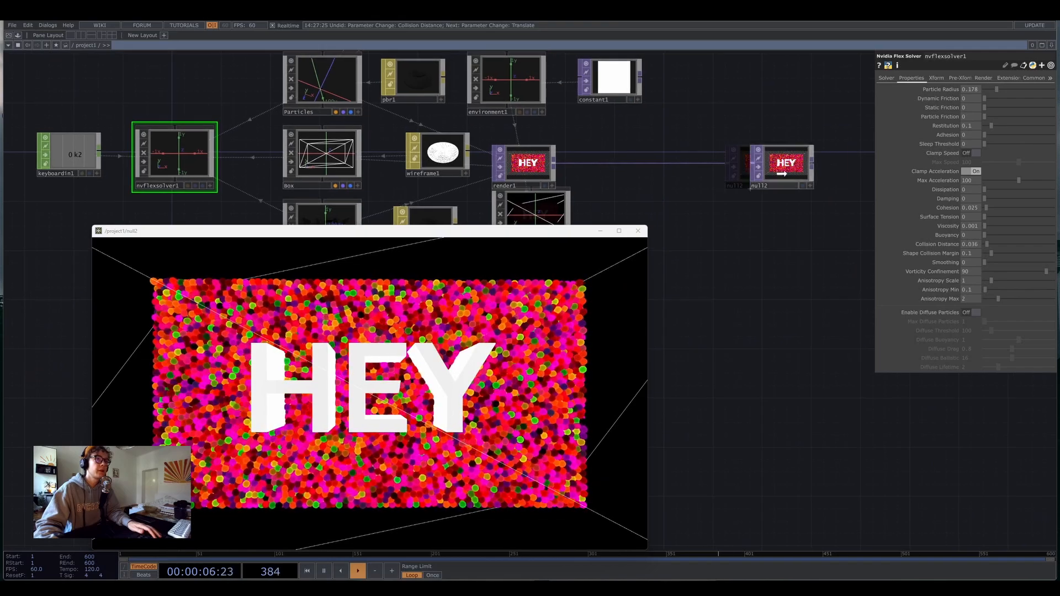
pyautogui.moveTo(761, 175); pyautogui.dragTo(939, 180)
pyautogui.moveTo(775, 233); pyautogui.dragTo(660, 175)
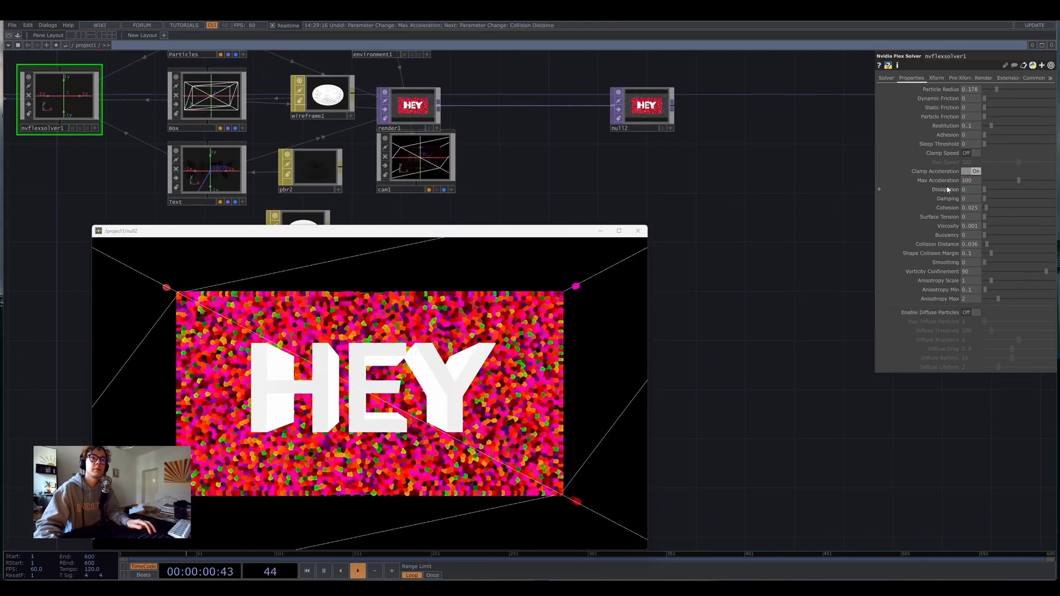
pyautogui.moveTo(552, 168); pyautogui.dragTo(661, 181)
pyautogui.press('2')
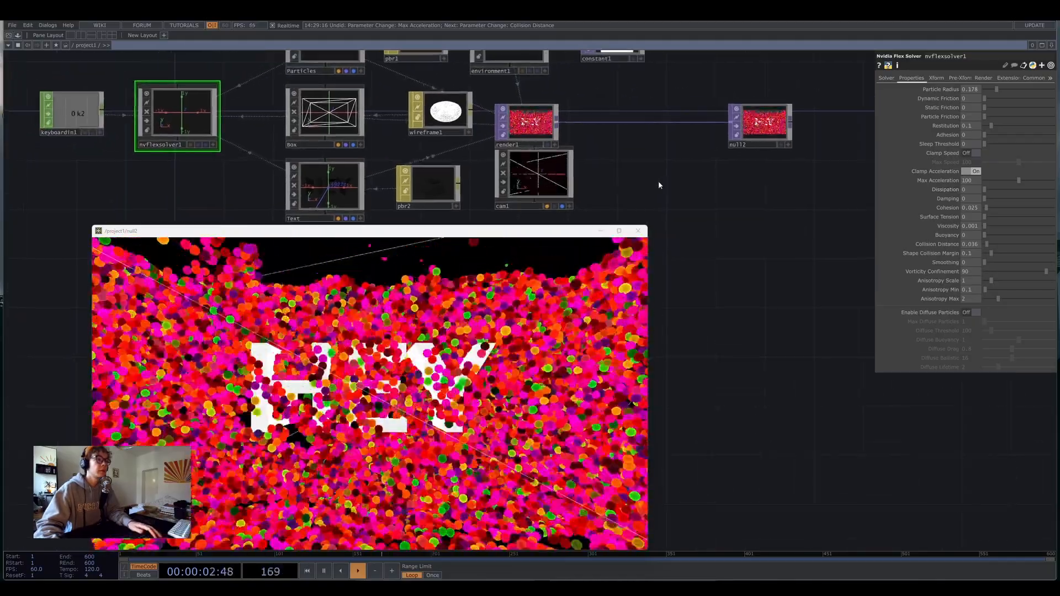
# Insert an SSAO operator between render1 and null2, and move null2 farther along the chain to make room.
pyautogui.rightClick(590, 116)
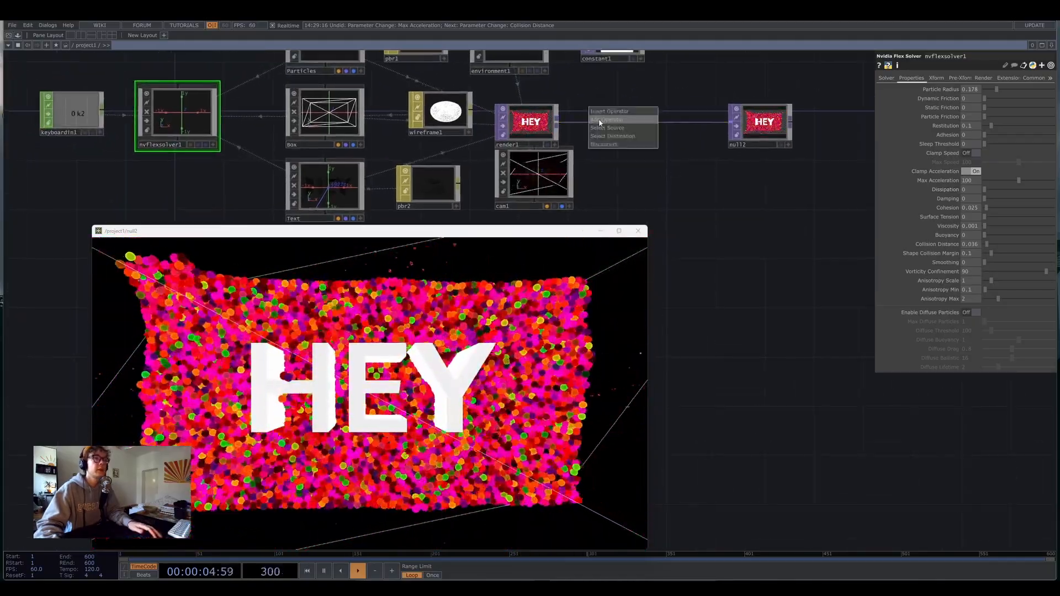
pyautogui.click(600, 120)
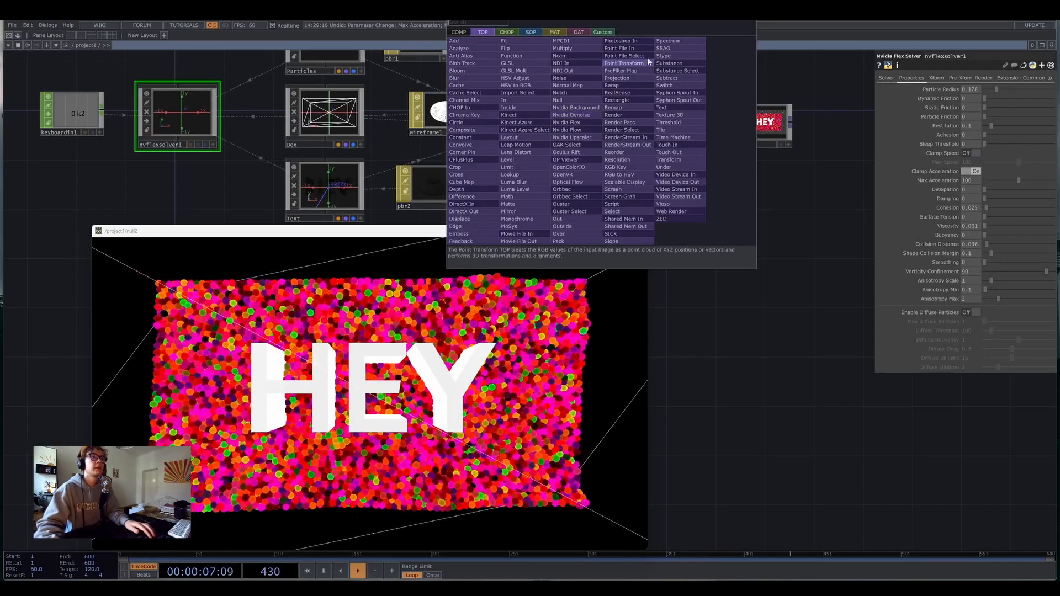
pyautogui.click(663, 48)
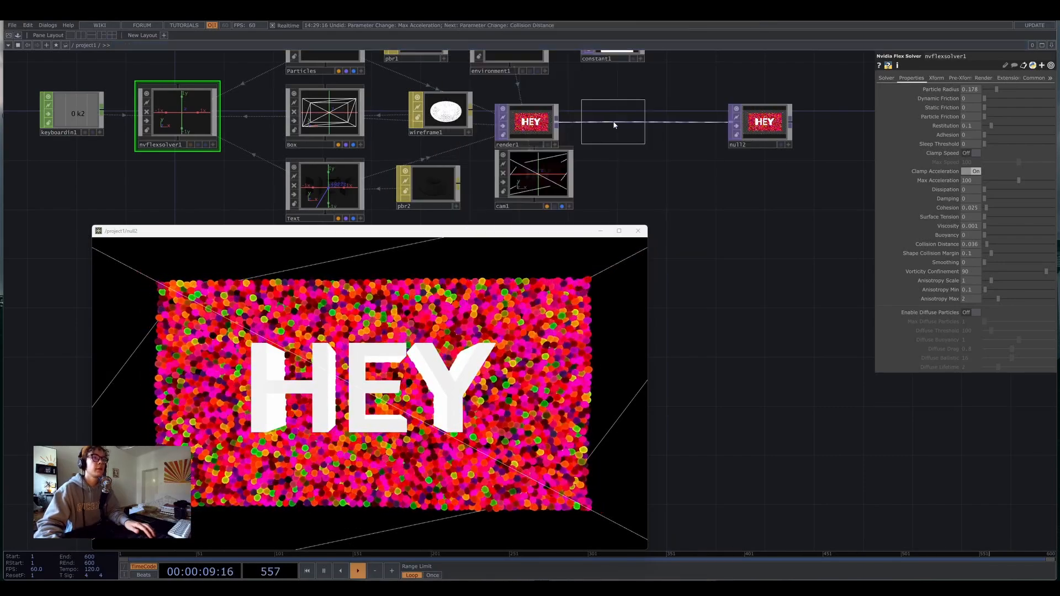
pyautogui.click(614, 125)
pyautogui.moveTo(692, 174); pyautogui.dragTo(438, 187)
pyautogui.moveTo(507, 138); pyautogui.dragTo(691, 136)
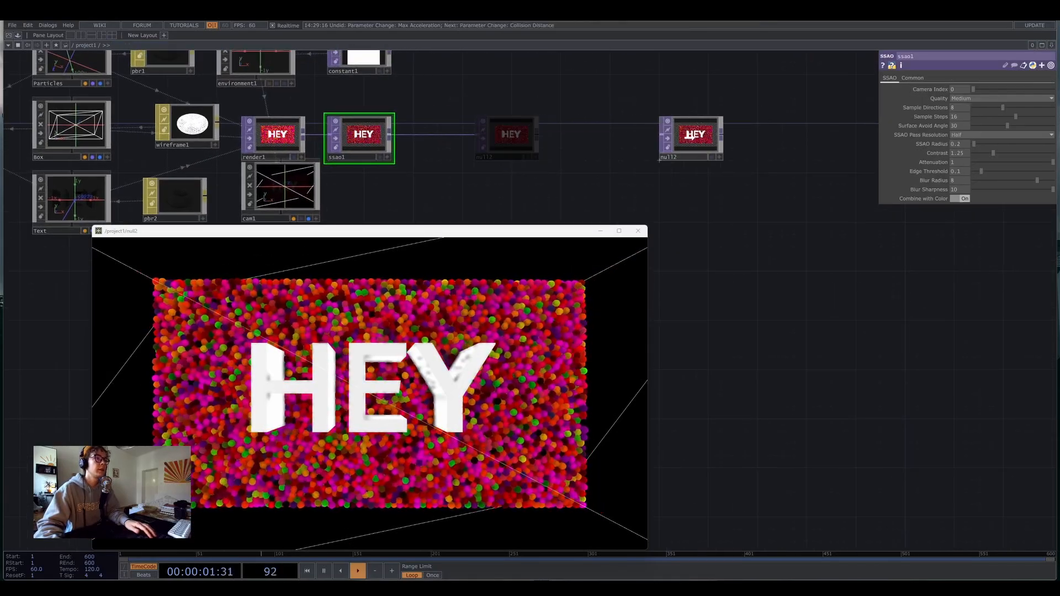
# Examine the ssao1 output up close beside the plain render1 image to compare the shading on the particles and text.
pyautogui.moveTo(586, 179); pyautogui.dragTo(830, 173)
pyautogui.scroll(5, 652, 137)
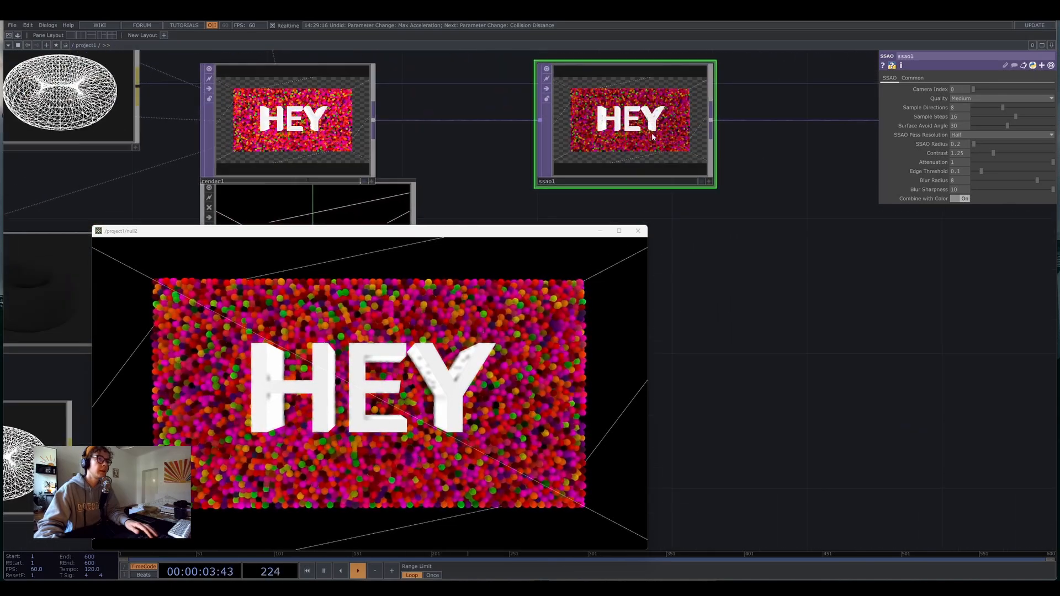
pyautogui.scroll(4, 625, 107)
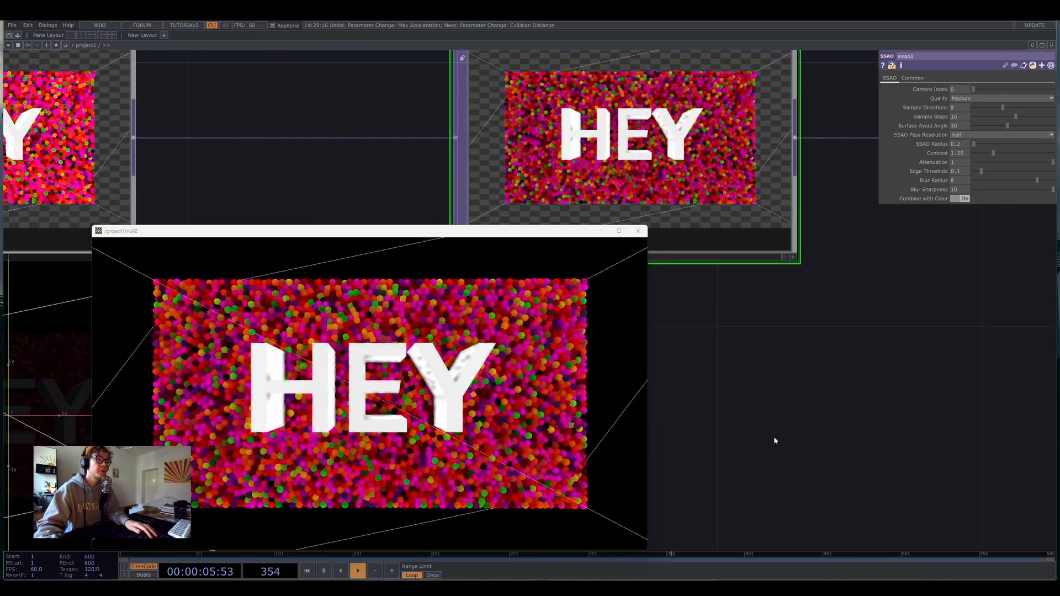
pyautogui.moveTo(775, 440); pyautogui.dragTo(894, 376)
pyautogui.scroll(2, 828, 103)
pyautogui.scroll(-8, 724, 353)
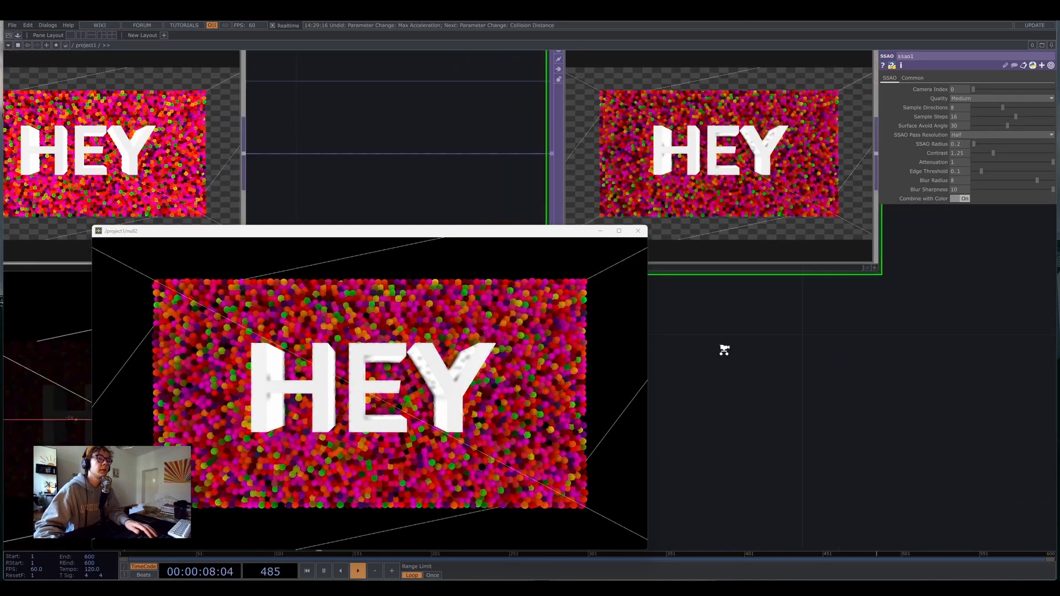
pyautogui.moveTo(793, 206); pyautogui.dragTo(862, 58)
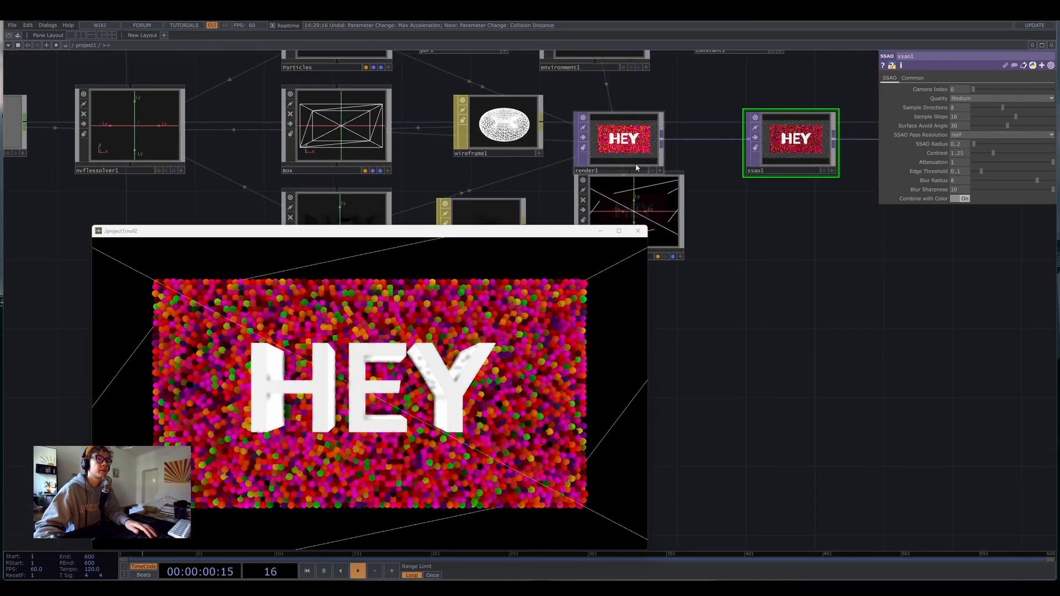
# Move cam1 closer along its Z translation so the HEY text and particles fill the frame.
pyautogui.click(632, 207)
pyautogui.scroll(4, 728, 236)
pyautogui.moveTo(1039, 133); pyautogui.dragTo(1018, 128)
# Check the Particles actor's settings and raise the Flex solver's particle radius to about 0.22.
pyautogui.moveTo(857, 368); pyautogui.dragTo(433, 443)
pyautogui.scroll(-4, 717, 346)
pyautogui.moveTo(747, 369); pyautogui.dragTo(847, 208)
pyautogui.moveTo(799, 244); pyautogui.dragTo(924, 378)
pyautogui.click(408, 196)
pyautogui.click(541, 134)
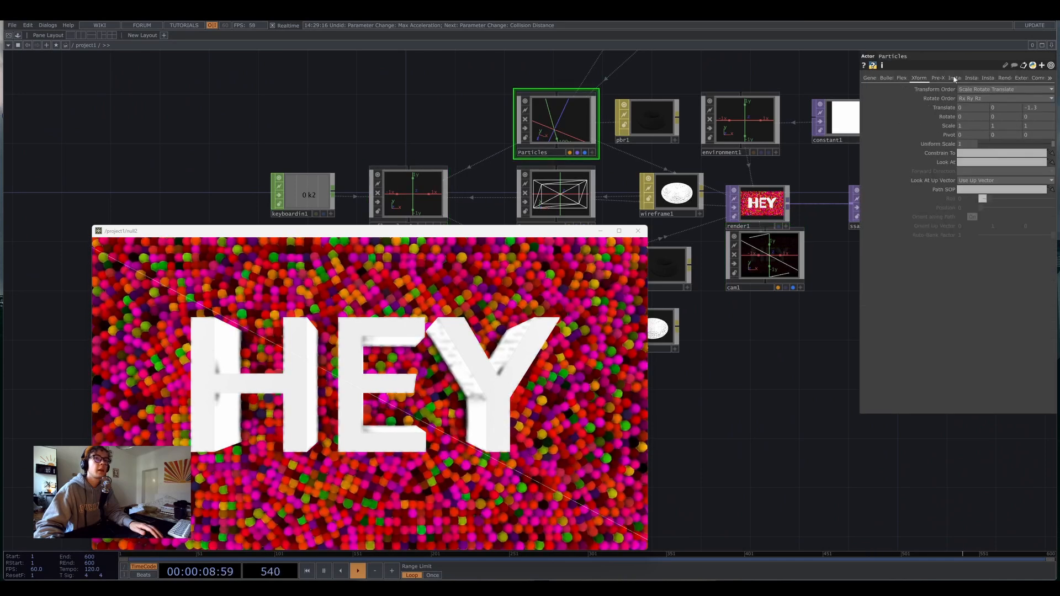
pyautogui.click(870, 77)
pyautogui.click(419, 196)
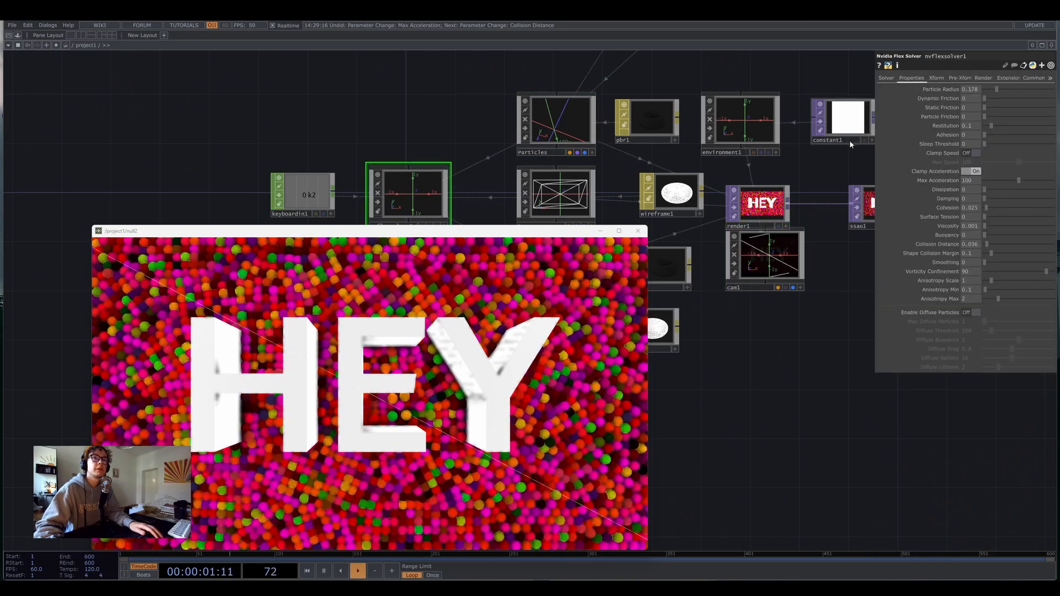
pyautogui.moveTo(974, 88)
pyautogui.mouseDown(button='middle')
pyautogui.moveTo(973, 76)
pyautogui.moveTo(975, 87)
pyautogui.mouseUp(button='middle')
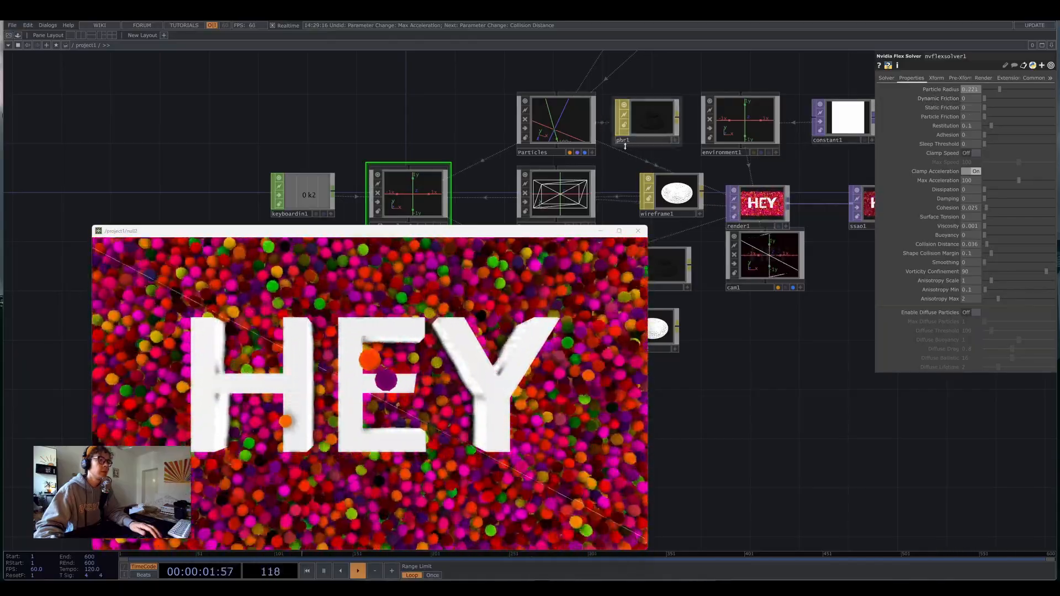
# Inside the Particles actor, raise transform1's uniform scale to about 0.08 to enlarge the particle spheres.
pyautogui.click(558, 193)
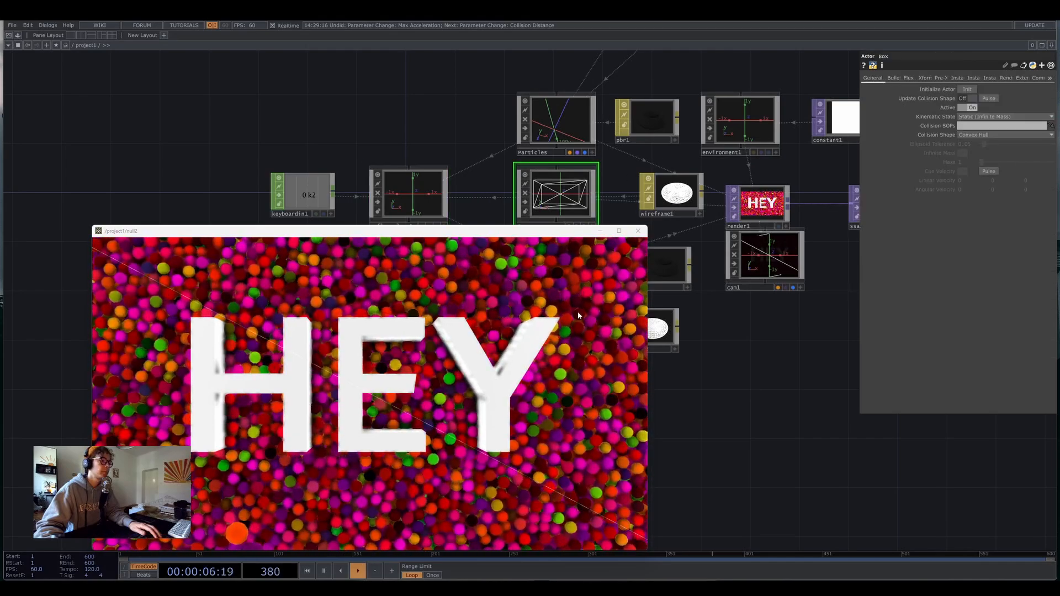
pyautogui.moveTo(792, 426); pyautogui.dragTo(421, 246)
pyautogui.moveTo(668, 264); pyautogui.dragTo(870, 393)
pyautogui.doubleClick(478, 126)
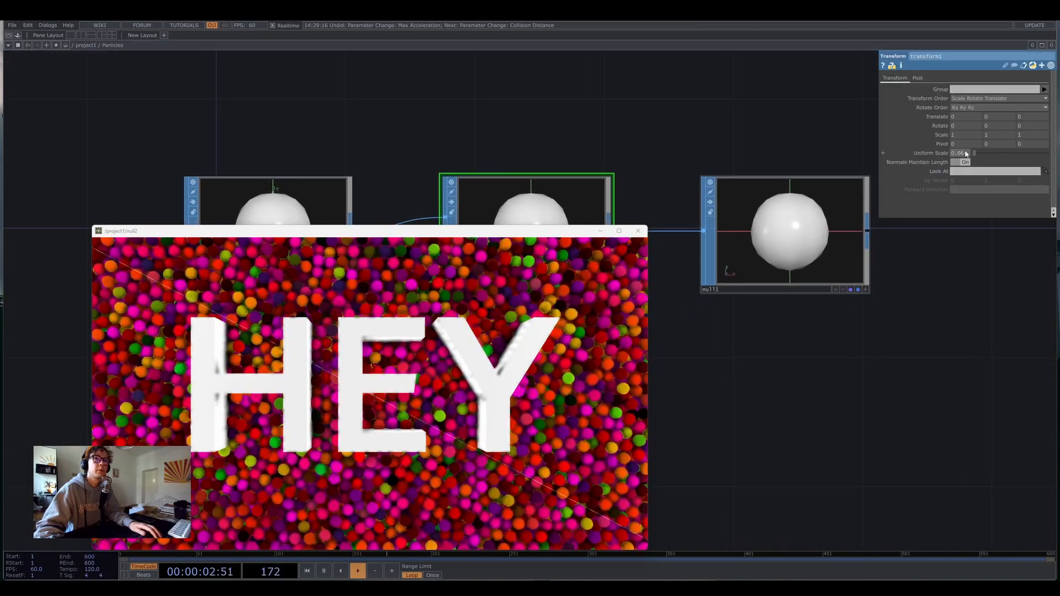
pyautogui.moveTo(966, 156); pyautogui.dragTo(966, 156, button='middle')
pyautogui.moveTo(962, 144); pyautogui.dragTo(985, 144)
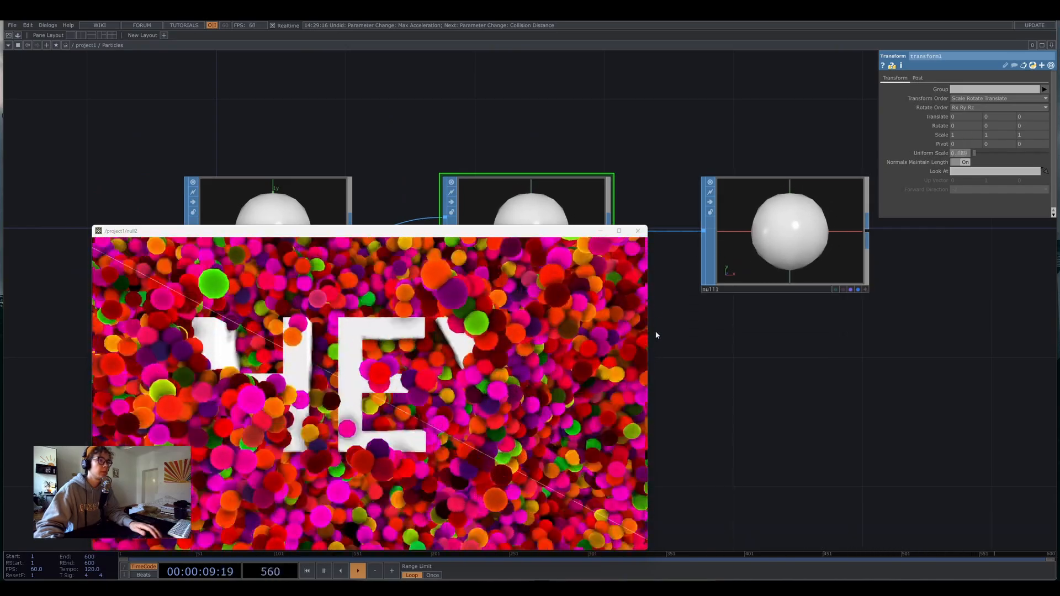
# Return to the project network and shrink the null2 preview window to uncover the Box and Text actors.
pyautogui.scroll(-6, 752, 438)
pyautogui.moveTo(607, 195); pyautogui.dragTo(410, 78)
pyautogui.scroll(-6, 407, 82)
pyautogui.moveTo(695, 366); pyautogui.dragTo(719, 121)
pyautogui.moveTo(513, 156); pyautogui.dragTo(528, 213)
pyautogui.scroll(3, 406, 155)
pyautogui.moveTo(404, 154); pyautogui.dragTo(397, 232)
pyautogui.moveTo(525, 226); pyautogui.dragTo(522, 295)
pyautogui.moveTo(574, 120); pyautogui.dragTo(591, 237)
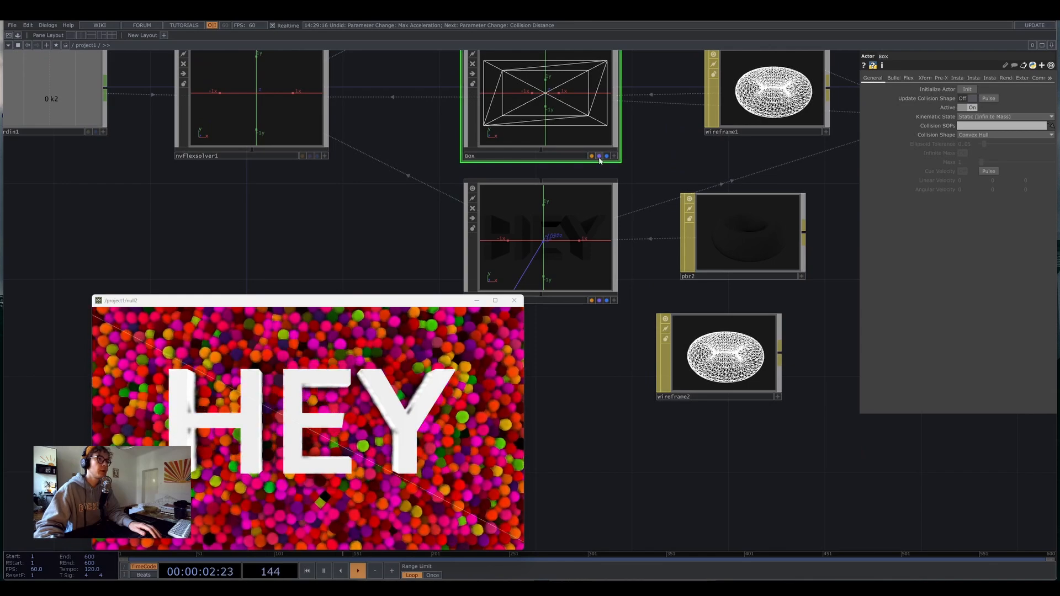
pyautogui.moveTo(665, 144); pyautogui.dragTo(727, 123)
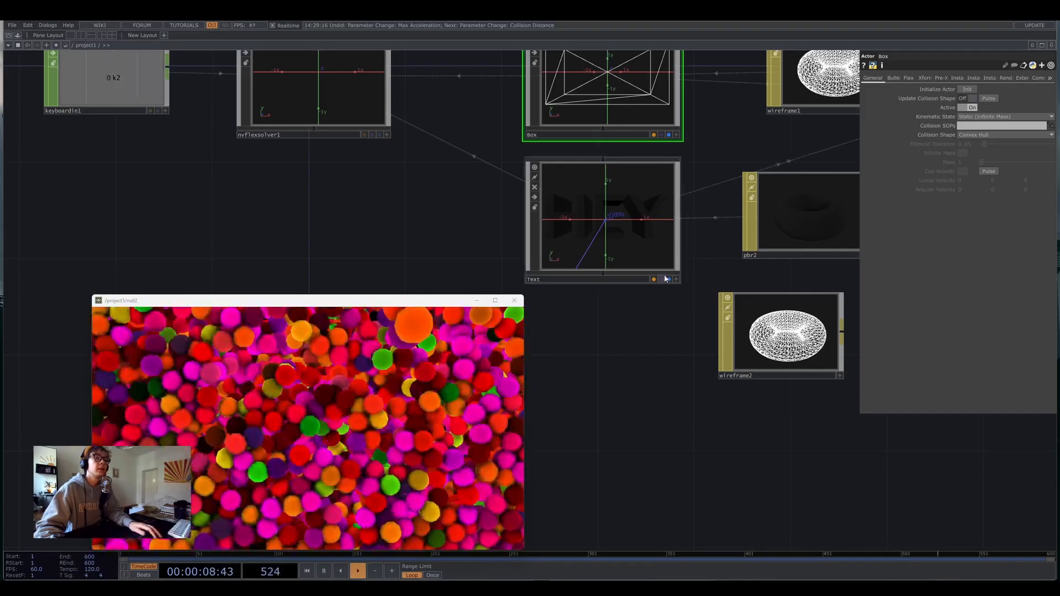
pyautogui.moveTo(667, 316); pyautogui.dragTo(366, 262)
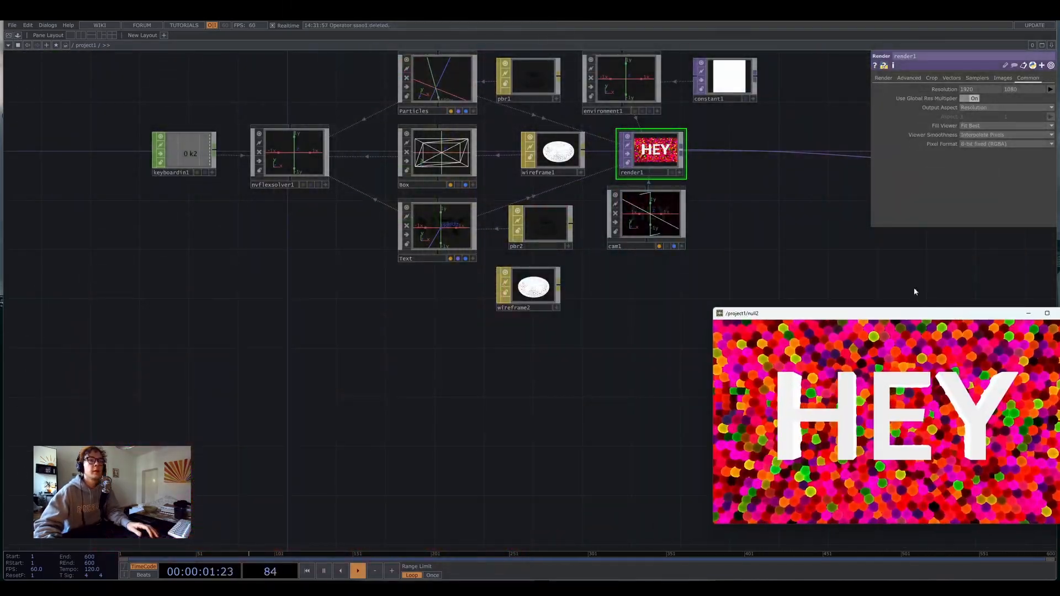
# Set the seed of noise1 to 2747 to give the particles a different color palette.
pyautogui.moveTo(698, 319); pyautogui.dragTo(330, 433)
pyautogui.moveTo(527, 214); pyautogui.dragTo(827, 309)
pyautogui.click(374, 193)
pyautogui.scroll(5, 373, 193)
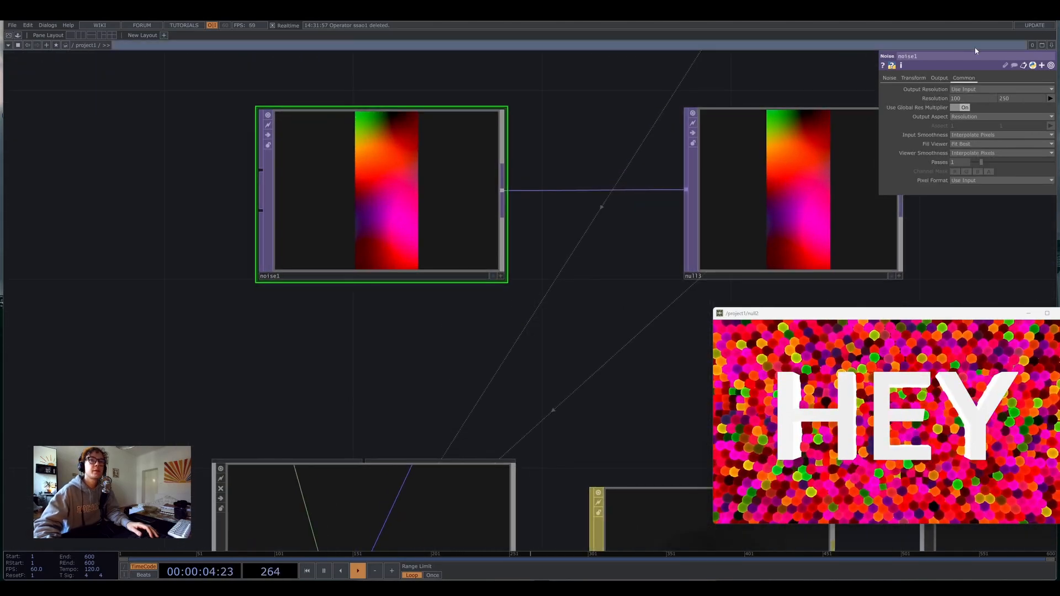
pyautogui.scroll(-5, 528, 251)
pyautogui.scroll(5, 480, 241)
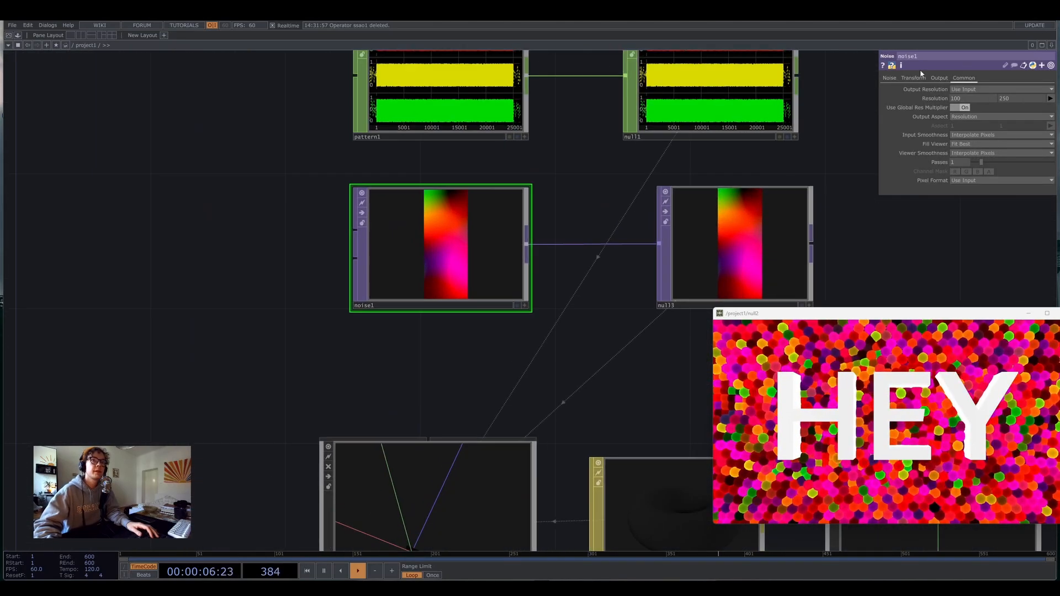
pyautogui.click(889, 78)
pyautogui.moveTo(979, 101)
pyautogui.mouseDown()
pyautogui.moveTo(1023, 106)
pyautogui.moveTo(995, 106)
pyautogui.mouseUp()
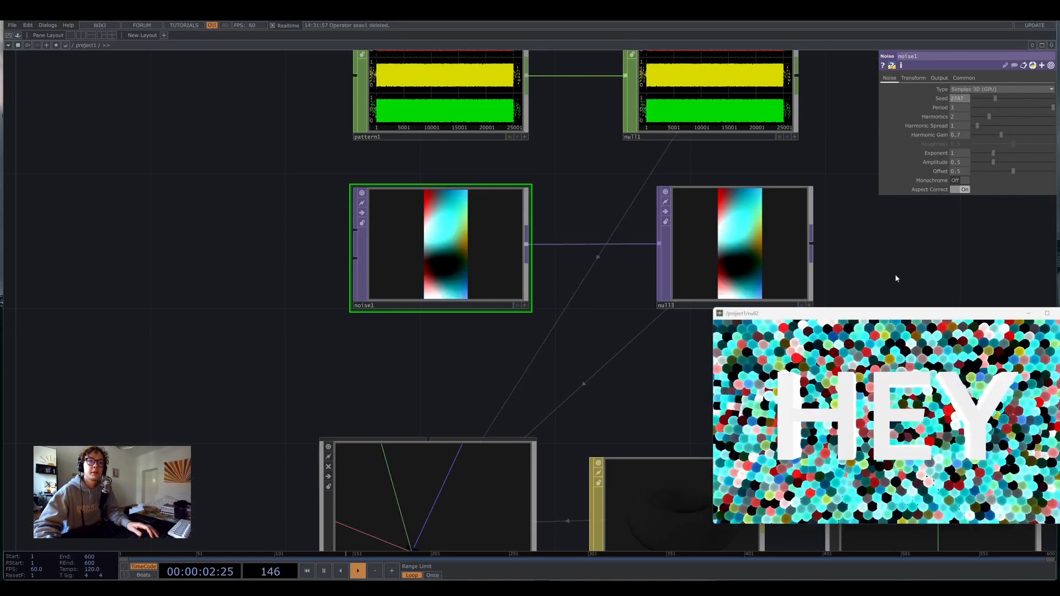
# Shrink the null2 preview window further and place it clear of the operator network.
pyautogui.moveTo(882, 317); pyautogui.dragTo(577, 232)
pyautogui.scroll(-10, 712, 133)
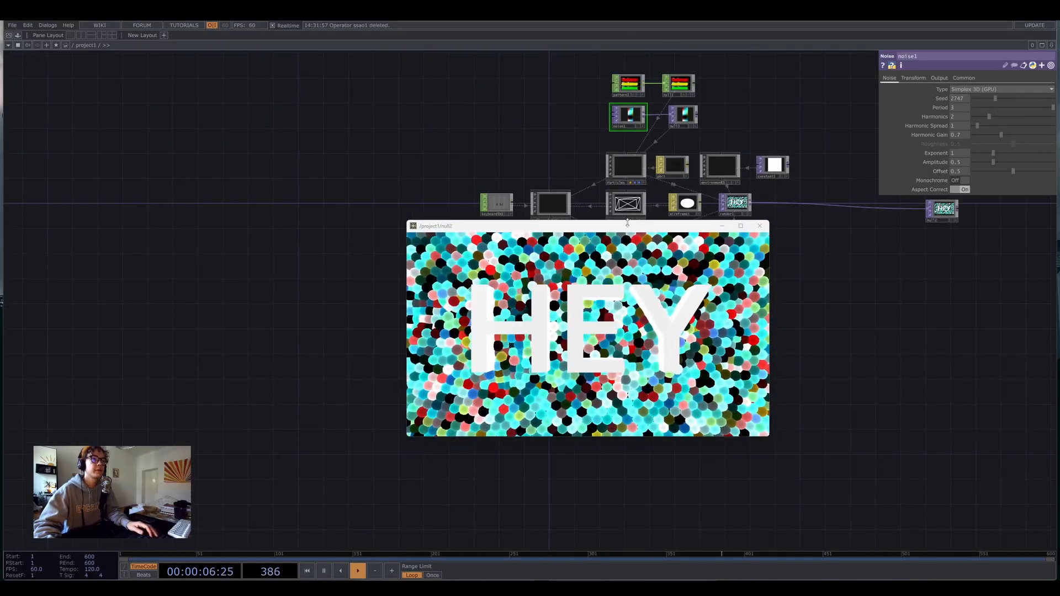
pyautogui.moveTo(768, 222); pyautogui.dragTo(708, 256)
pyautogui.moveTo(621, 260); pyautogui.dragTo(952, 370)
# Add a Force component below nvflexsolver1.
pyautogui.scroll(4, 525, 276)
pyautogui.press('Tab')
pyautogui.press('Escape')
pyautogui.moveTo(623, 327); pyautogui.dragTo(452, 302)
pyautogui.scroll(-4, 452, 302)
pyautogui.moveTo(382, 310); pyautogui.dragTo(474, 262)
pyautogui.scroll(4, 415, 243)
pyautogui.press('Tab')
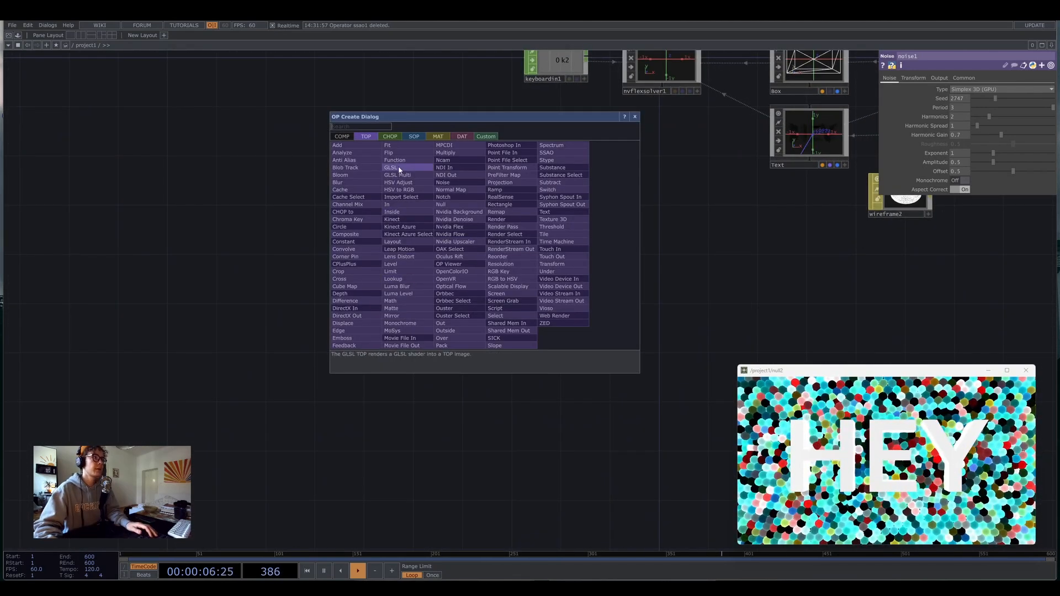
pyautogui.click(393, 137)
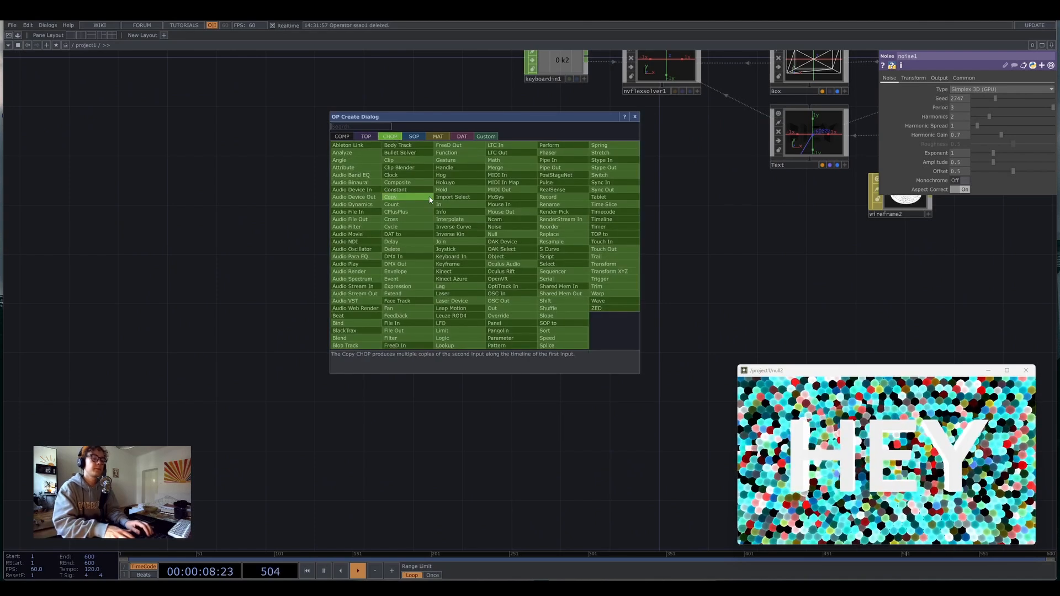
pyautogui.click(342, 137)
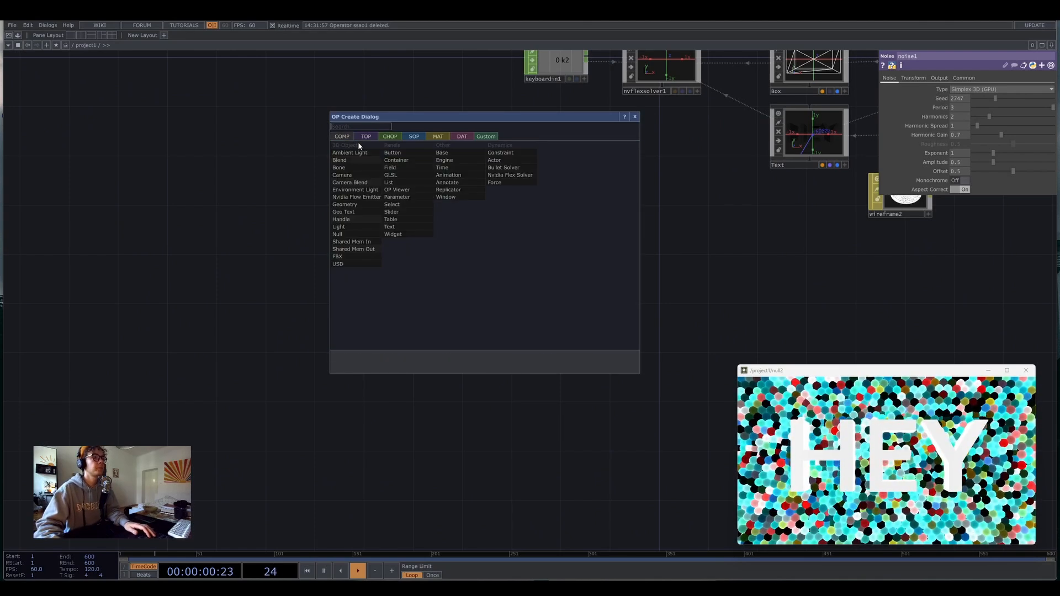
pyautogui.click(515, 182)
pyautogui.click(662, 187)
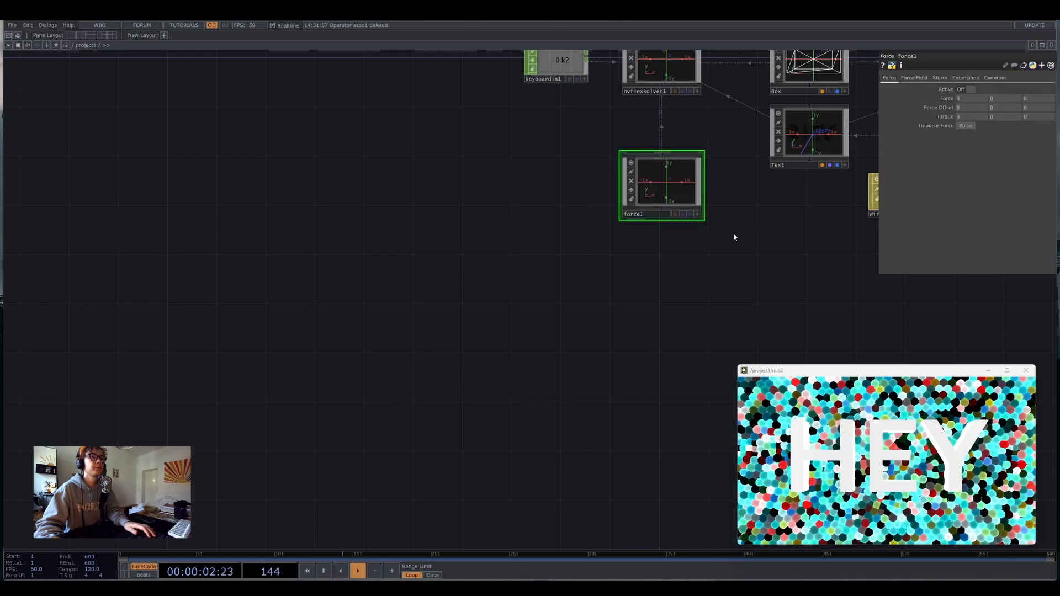
# Activate the force field of force1.
pyautogui.scroll(6, 723, 222)
pyautogui.moveTo(587, 331); pyautogui.dragTo(715, 425)
pyautogui.scroll(-2, 751, 203)
pyautogui.moveTo(809, 269); pyautogui.dragTo(674, 299)
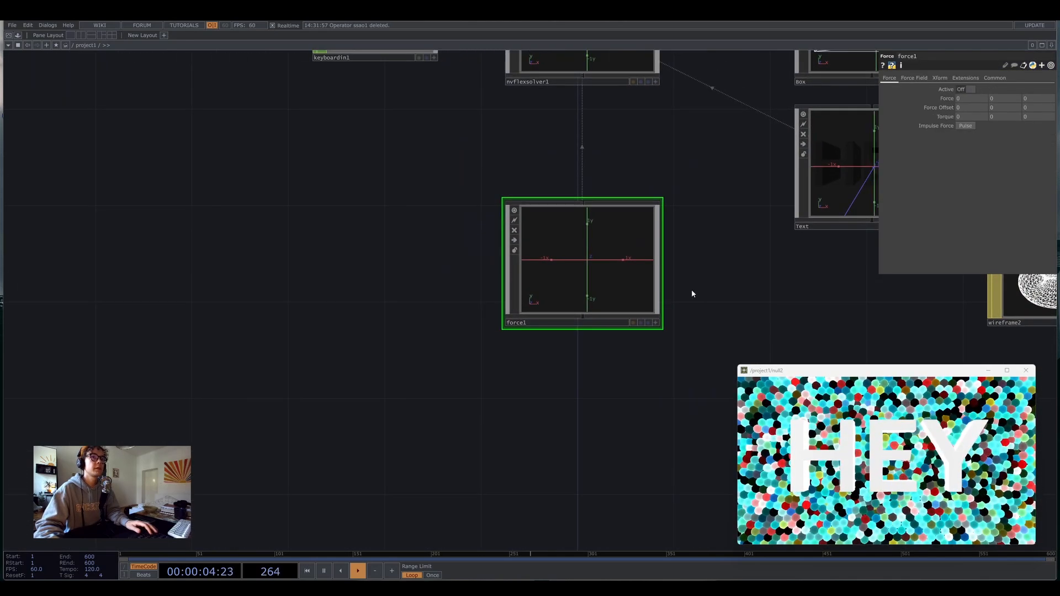
pyautogui.scroll(5, 473, 308)
pyautogui.moveTo(880, 320); pyautogui.dragTo(612, 246)
pyautogui.click(911, 78)
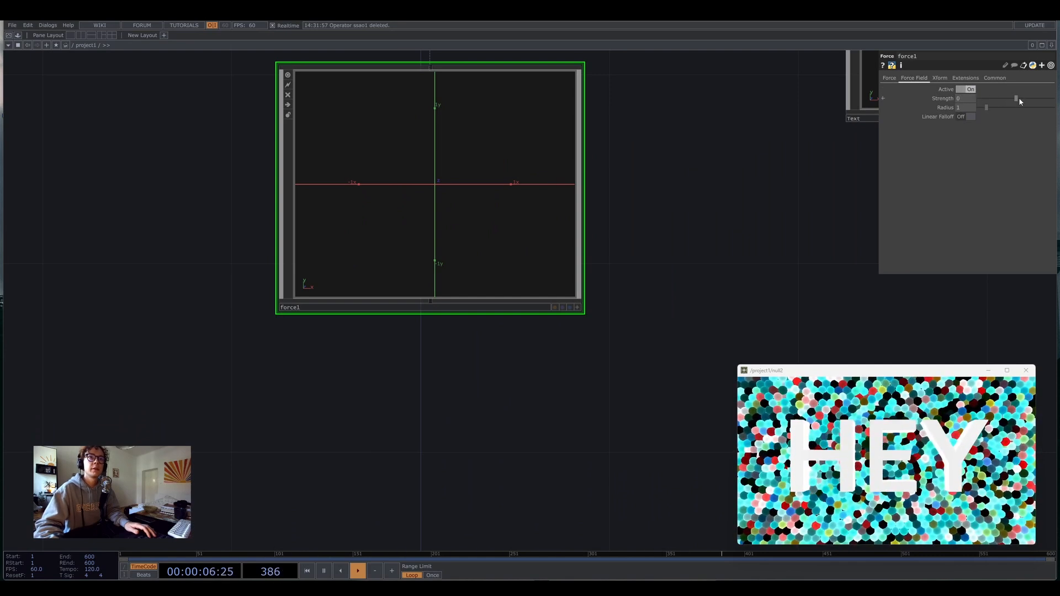
# Try force1's field at strength 20 with a larger radius, and at strength -22 with radius 2.85.
pyautogui.moveTo(1018, 98); pyautogui.dragTo(1021, 99)
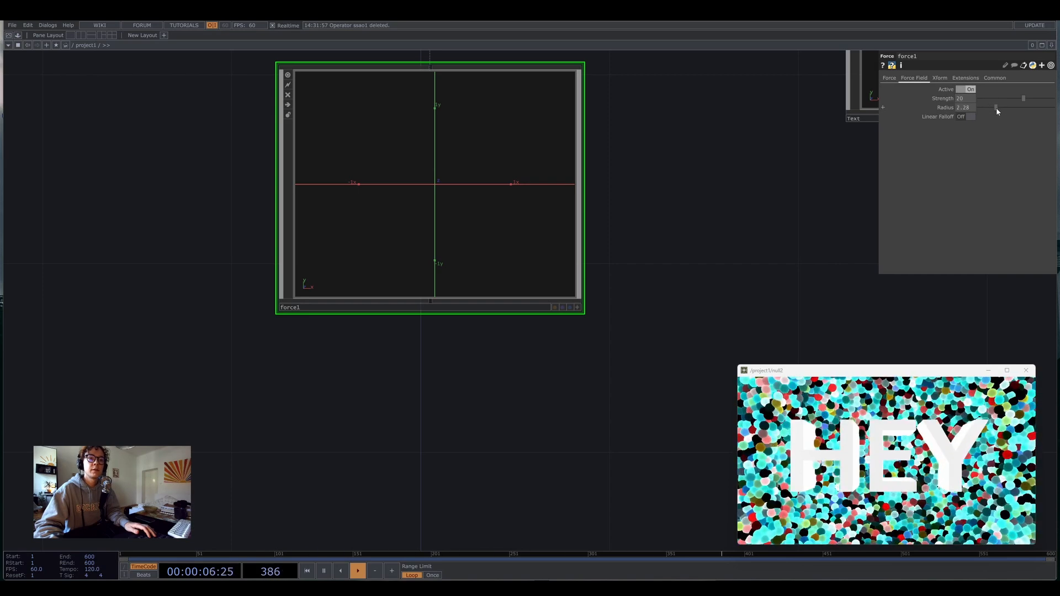
pyautogui.moveTo(1011, 109); pyautogui.dragTo(982, 113)
pyautogui.hotkey('ctrl', 'z')
pyautogui.moveTo(1023, 100); pyautogui.dragTo(1007, 100)
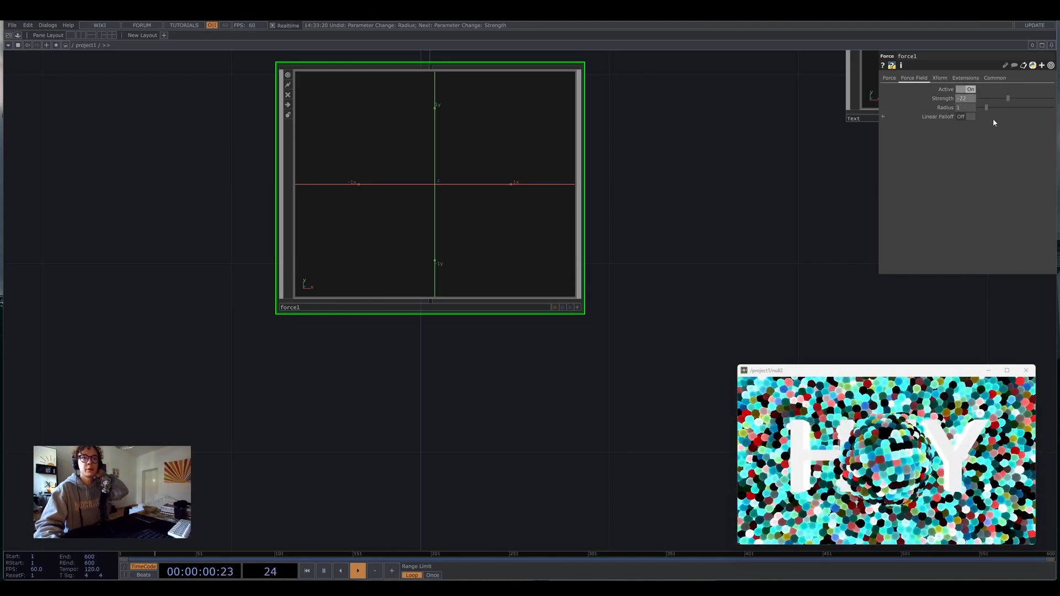
pyautogui.moveTo(992, 105); pyautogui.dragTo(1002, 111)
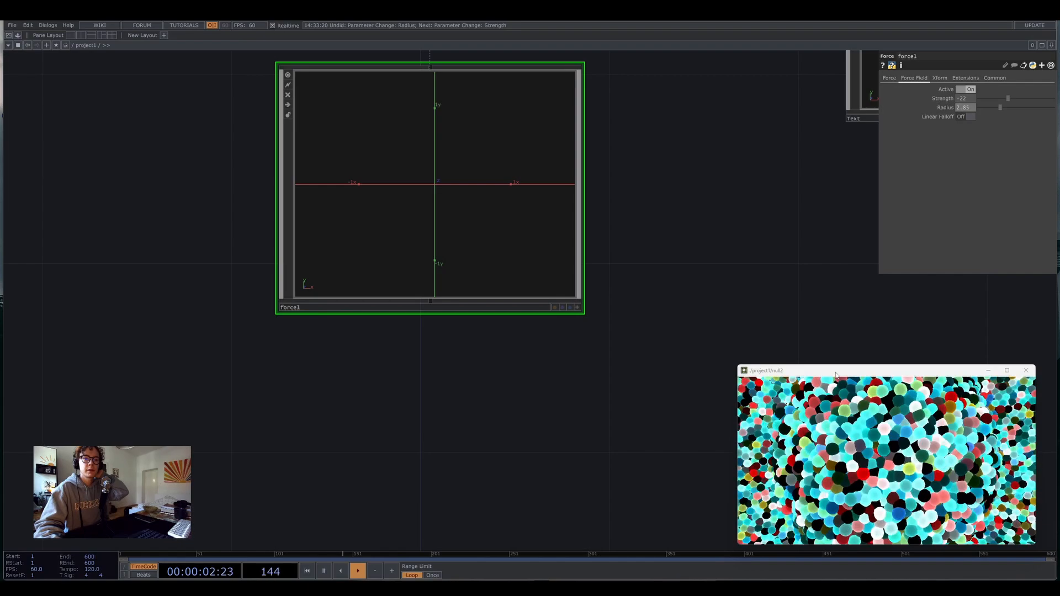
# Enlarge the null2 preview window and return force1's field to strength 1 and radius 1.
pyautogui.moveTo(856, 371); pyautogui.dragTo(828, 335)
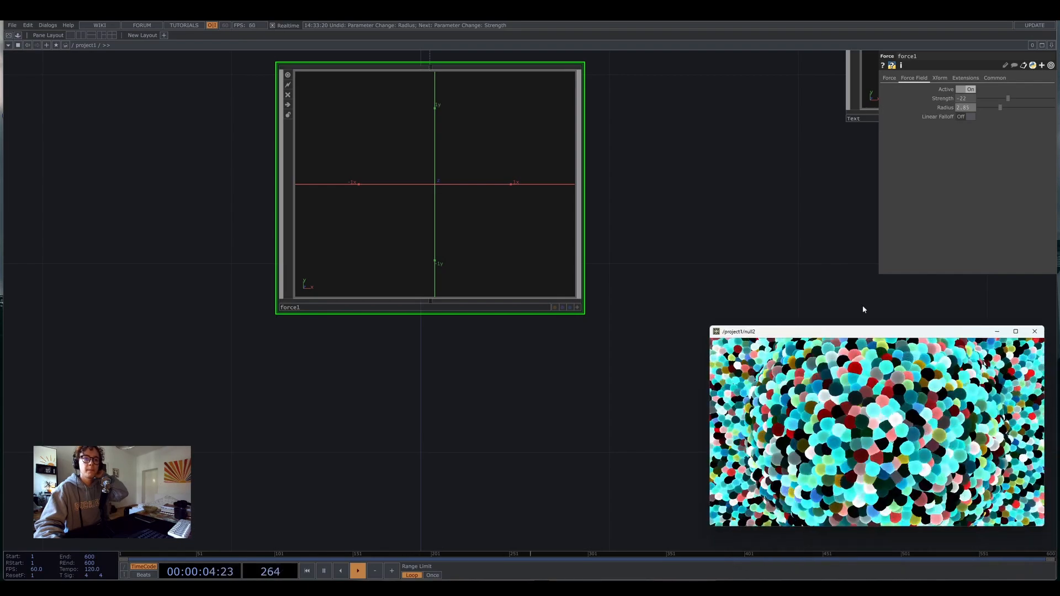
pyautogui.moveTo(1000, 107)
pyautogui.mouseDown()
pyautogui.moveTo(1014, 110)
pyautogui.moveTo(987, 107)
pyautogui.moveTo(1015, 97)
pyautogui.mouseUp()
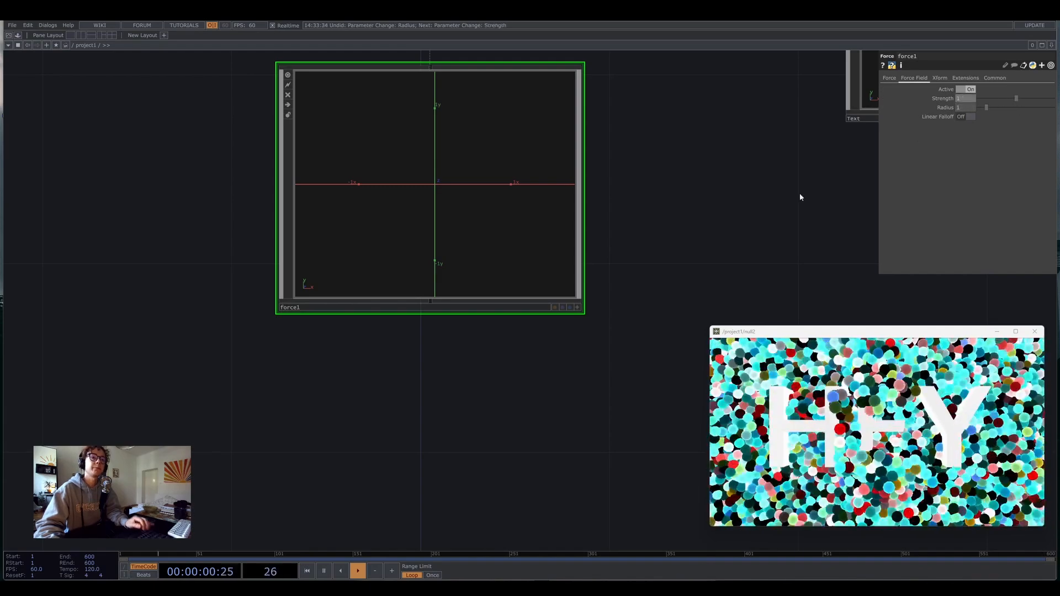
# Open the inner network of the force1 component.
pyautogui.moveTo(739, 210); pyautogui.dragTo(709, 184)
pyautogui.scroll(-3, 708, 186)
pyautogui.moveTo(635, 183); pyautogui.dragTo(559, 165)
pyautogui.scroll(4, 428, 144)
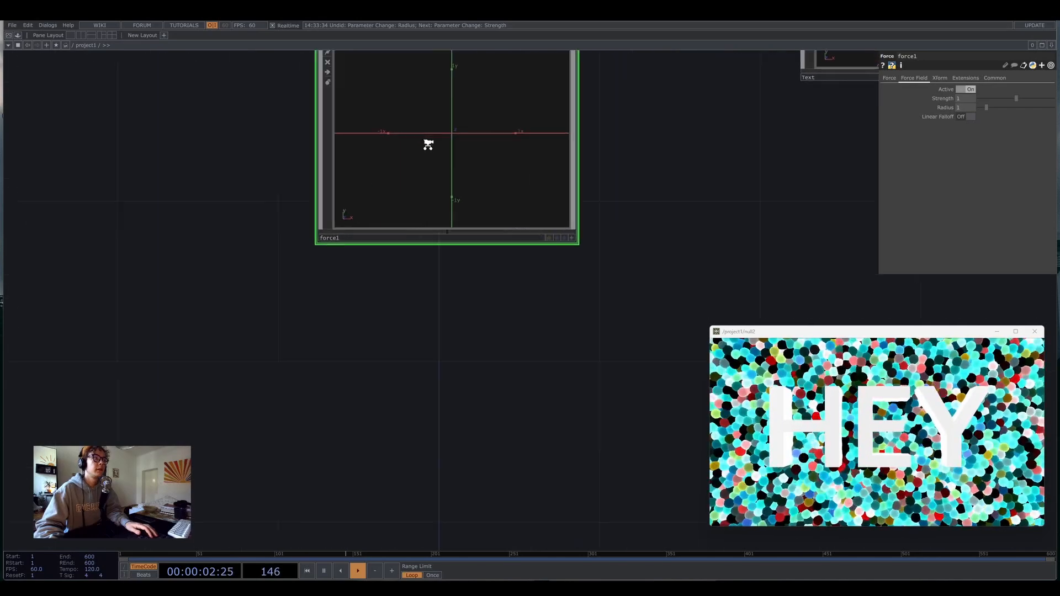
pyautogui.moveTo(781, 230); pyautogui.dragTo(656, 190)
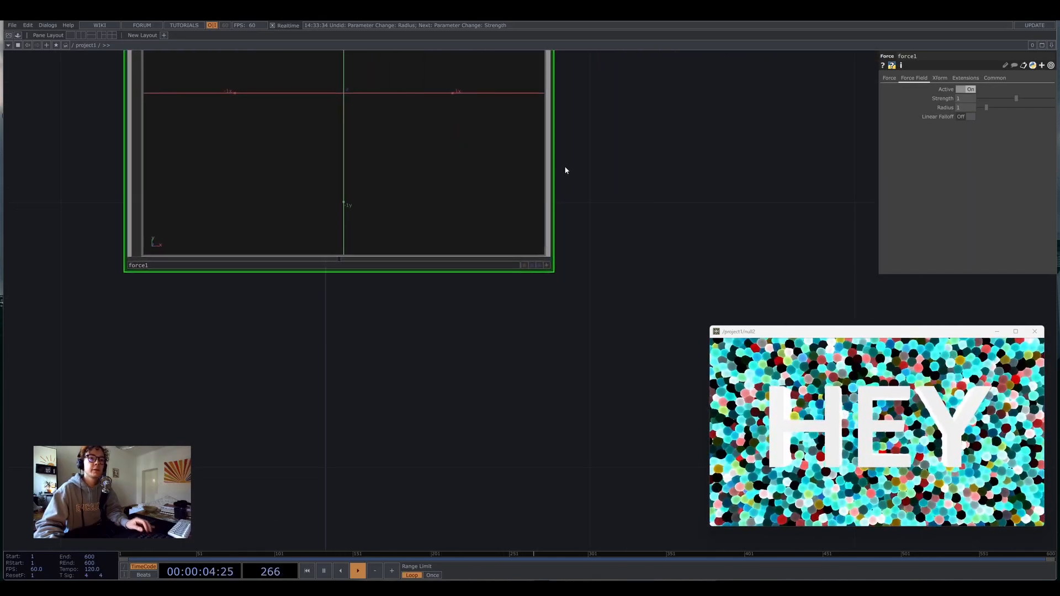
pyautogui.doubleClick(403, 167)
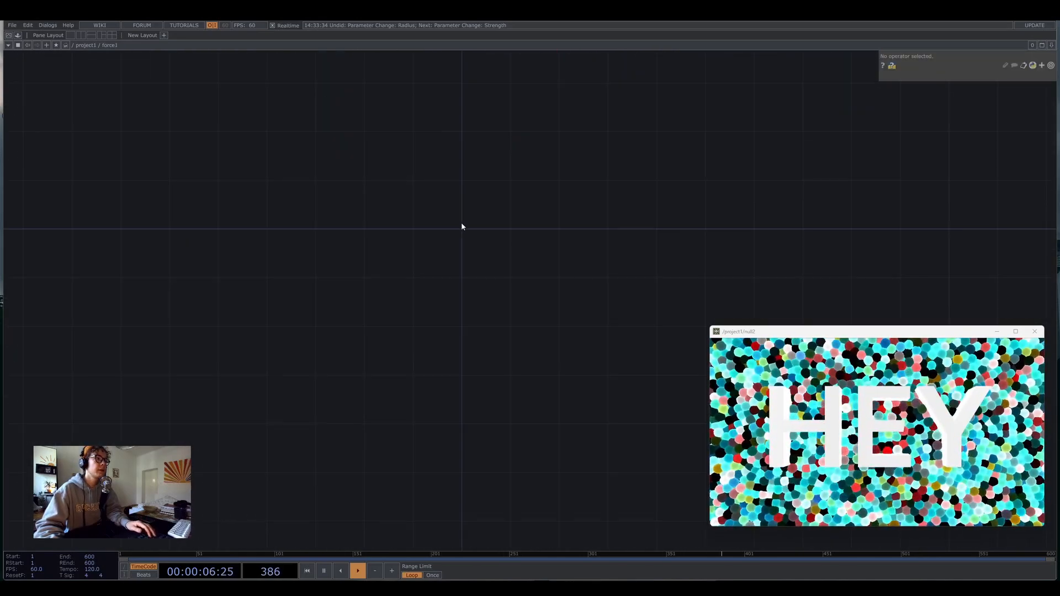
# Create a Sphere SOP at the center of force1's empty network.
pyautogui.press('Tab')
pyautogui.click(351, 117)
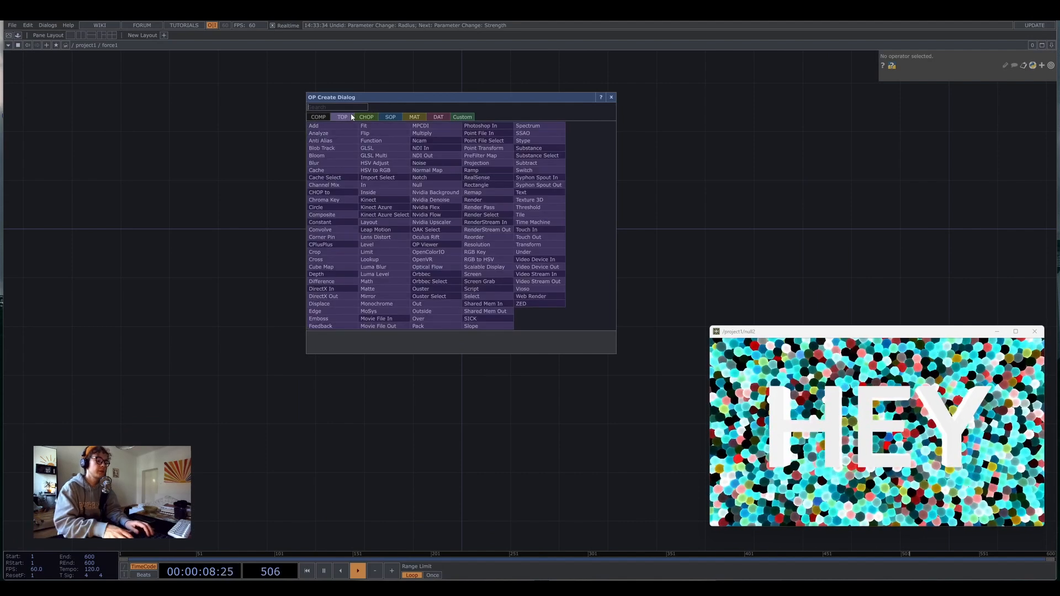
pyautogui.click(391, 117)
pyautogui.write('c')
pyautogui.press('BackSpace')
pyautogui.write('sp')
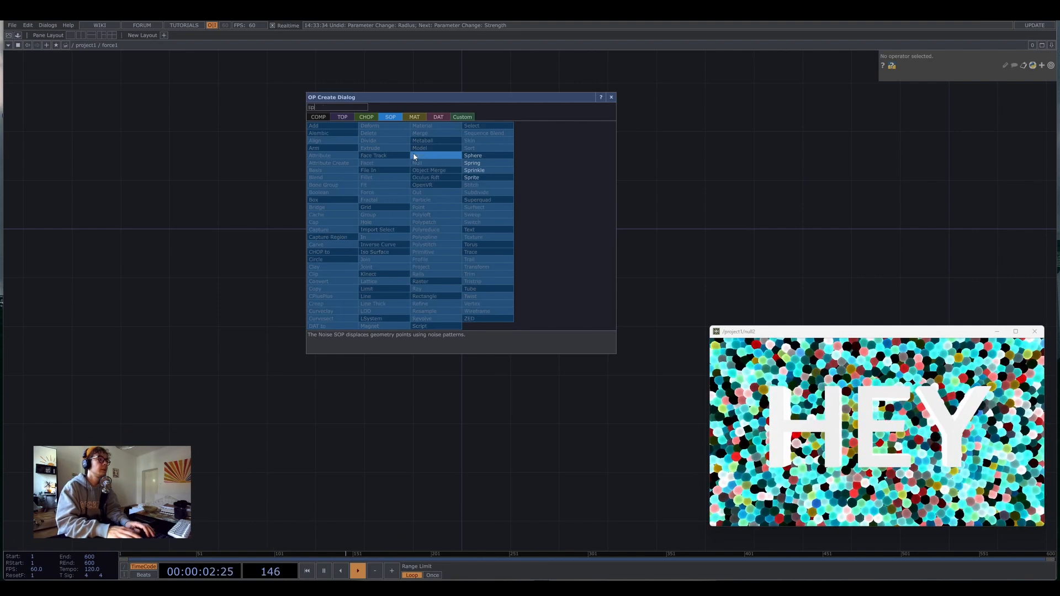
pyautogui.write('h')
pyautogui.click(464, 155)
pyautogui.click(444, 231)
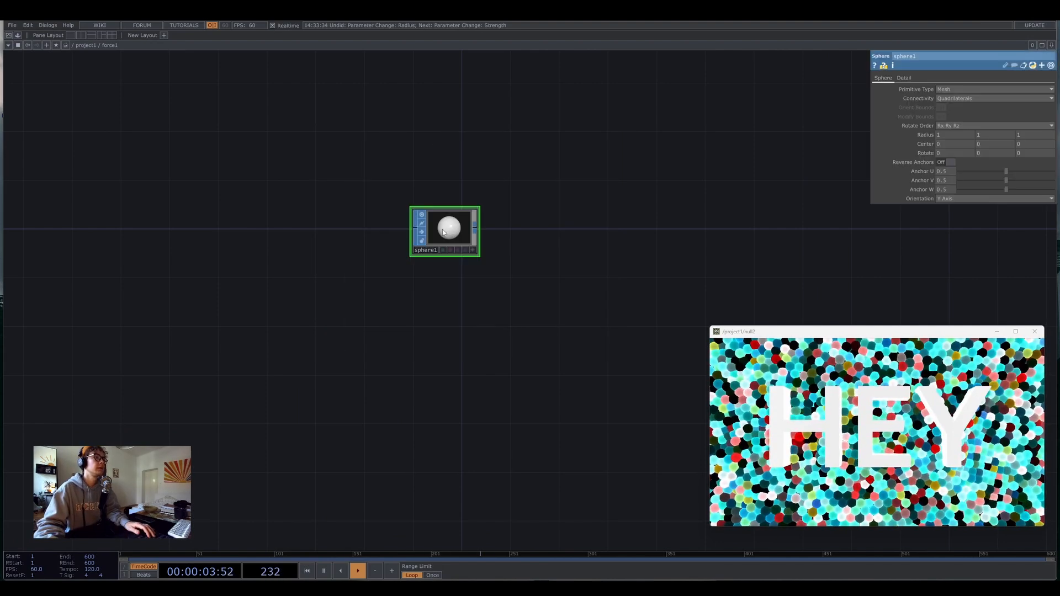
# Add a Transform SOP fed by sphere1 in force1's network.
pyautogui.rightClick(476, 232)
pyautogui.write('t')
pyautogui.click(506, 273)
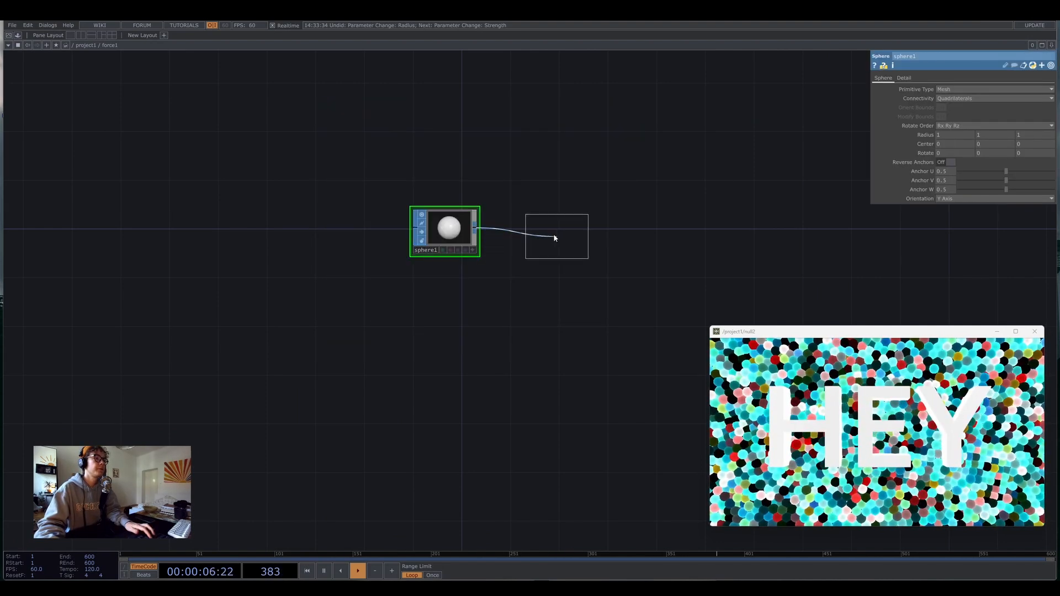
pyautogui.click(554, 234)
# Add a Null SOP after transform1 at the end of the sphere chain.
pyautogui.moveTo(626, 230); pyautogui.dragTo(472, 228)
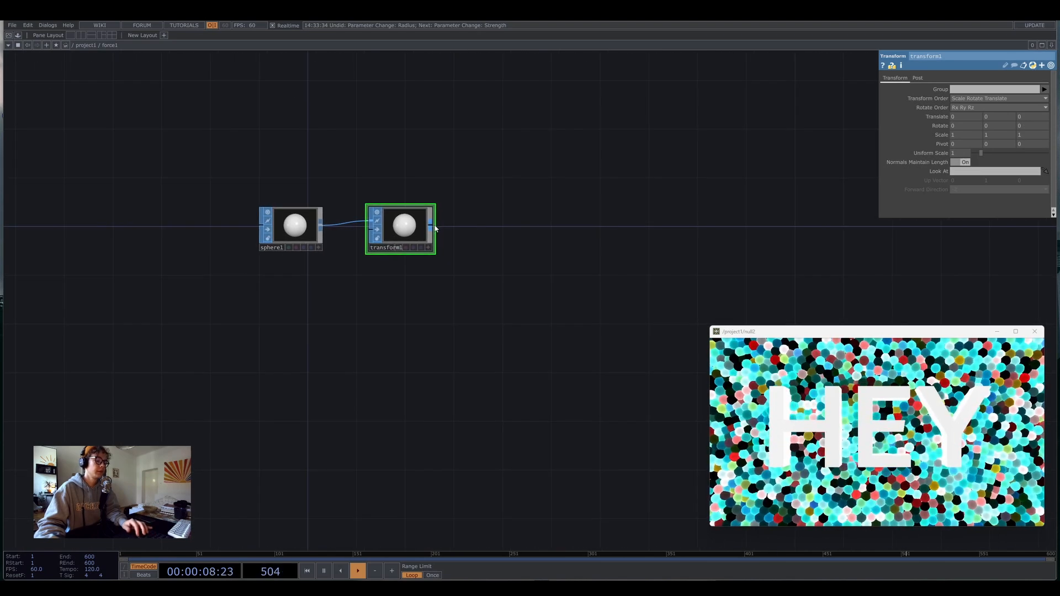
pyautogui.rightClick(431, 226)
pyautogui.write('null')
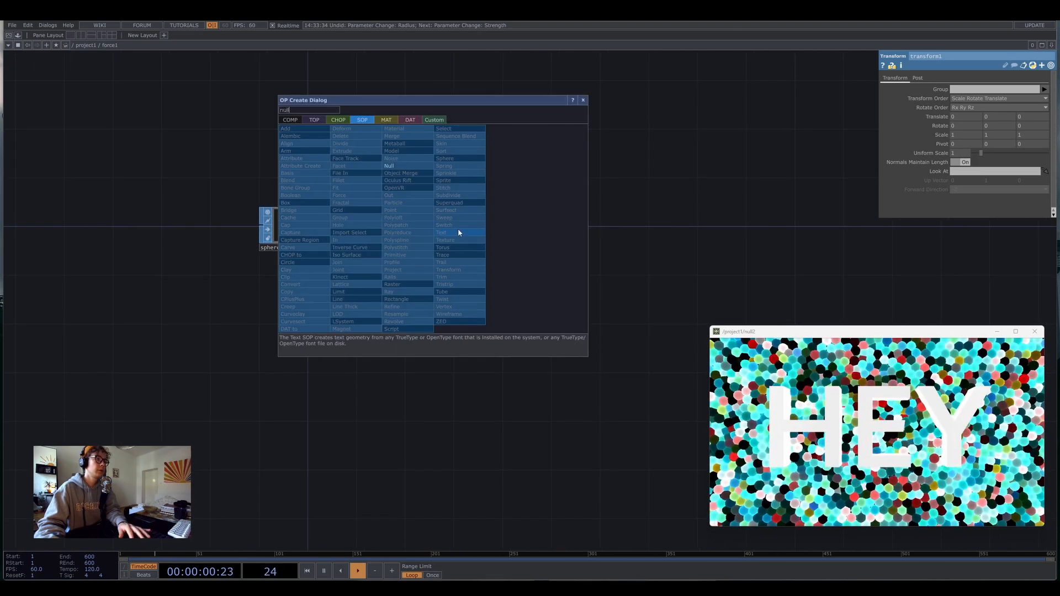
pyautogui.click(398, 167)
pyautogui.click(479, 244)
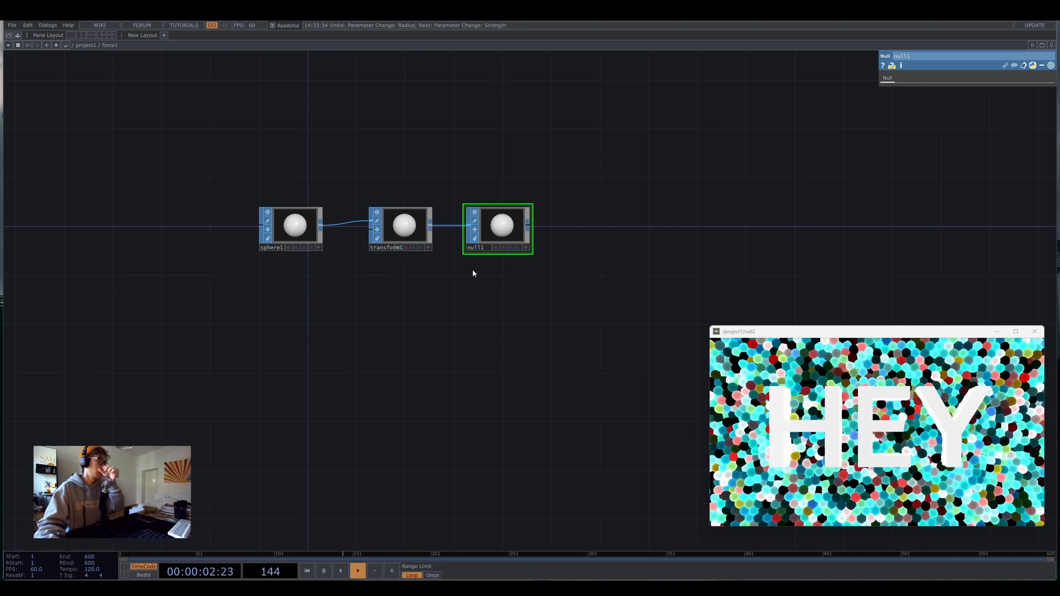
# Turn on null1's display and render flags, make room before it, and insert a Material SOP between transform1 and null1.
pyautogui.moveTo(494, 225); pyautogui.dragTo(603, 225)
pyautogui.rightClick(534, 227)
pyautogui.click(517, 217)
pyautogui.write('a')
pyautogui.press('BackSpace')
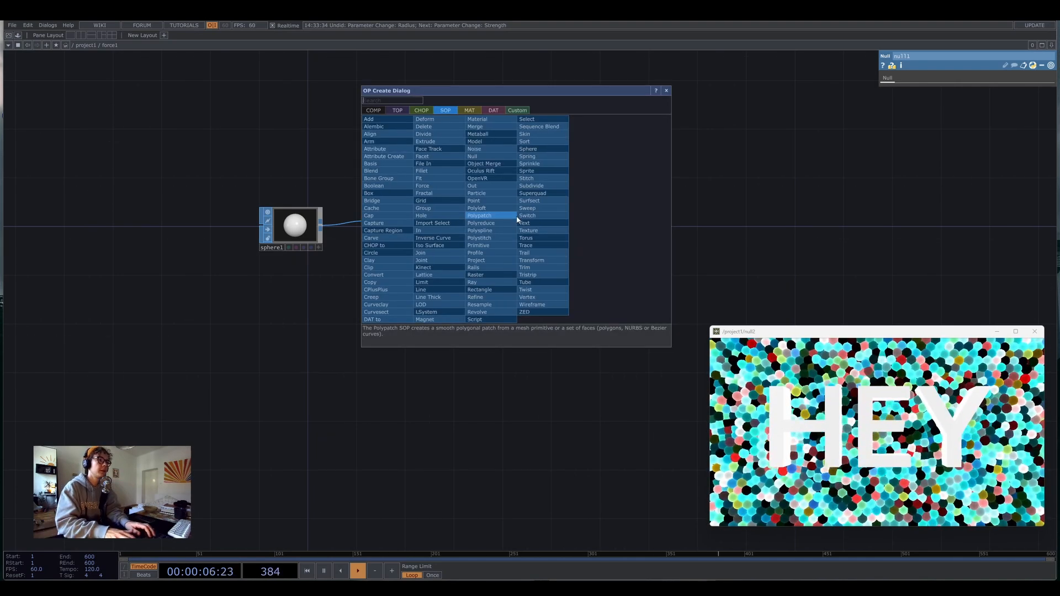
pyautogui.click(511, 135)
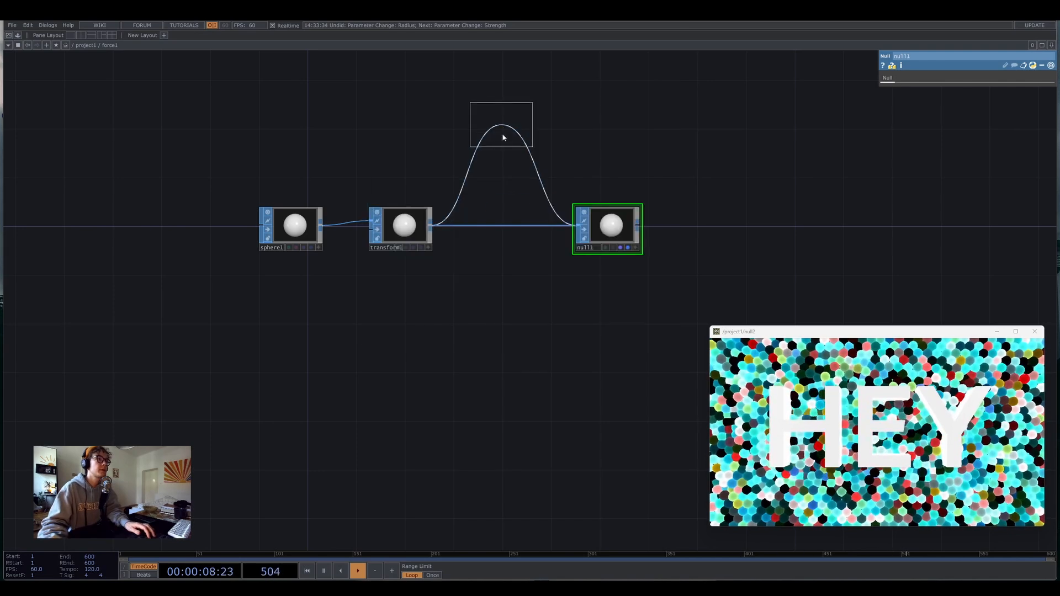
pyautogui.click(507, 234)
pyautogui.scroll(6, 507, 234)
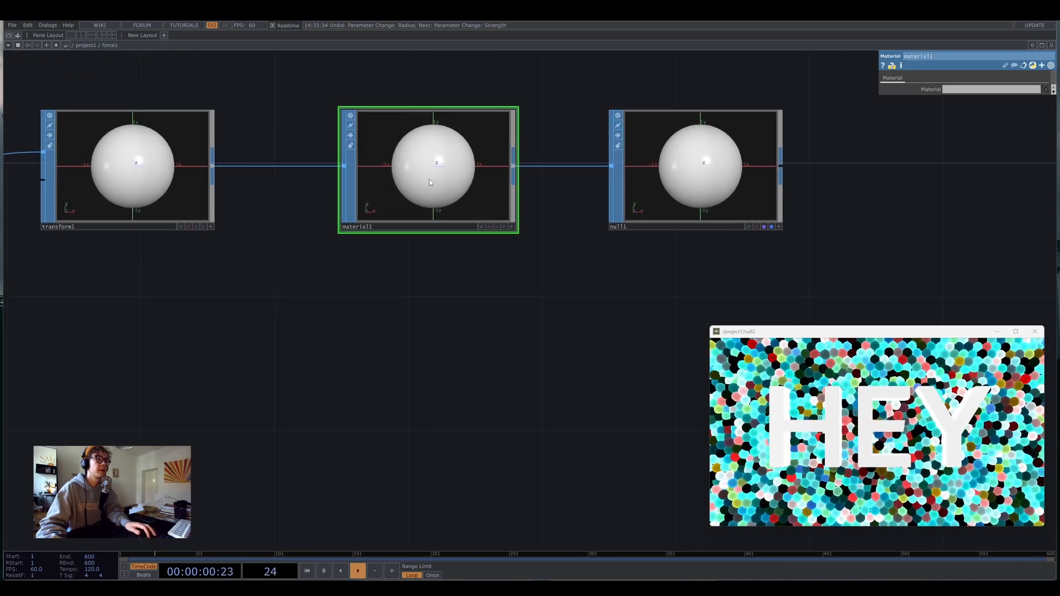
pyautogui.moveTo(403, 166)
pyautogui.mouseDown()
pyautogui.moveTo(403, 298)
pyautogui.moveTo(418, 163)
pyautogui.mouseUp()
pyautogui.scroll(-4, 508, 376)
pyautogui.moveTo(513, 342); pyautogui.dragTo(553, 255)
pyautogui.scroll(-6, 552, 251)
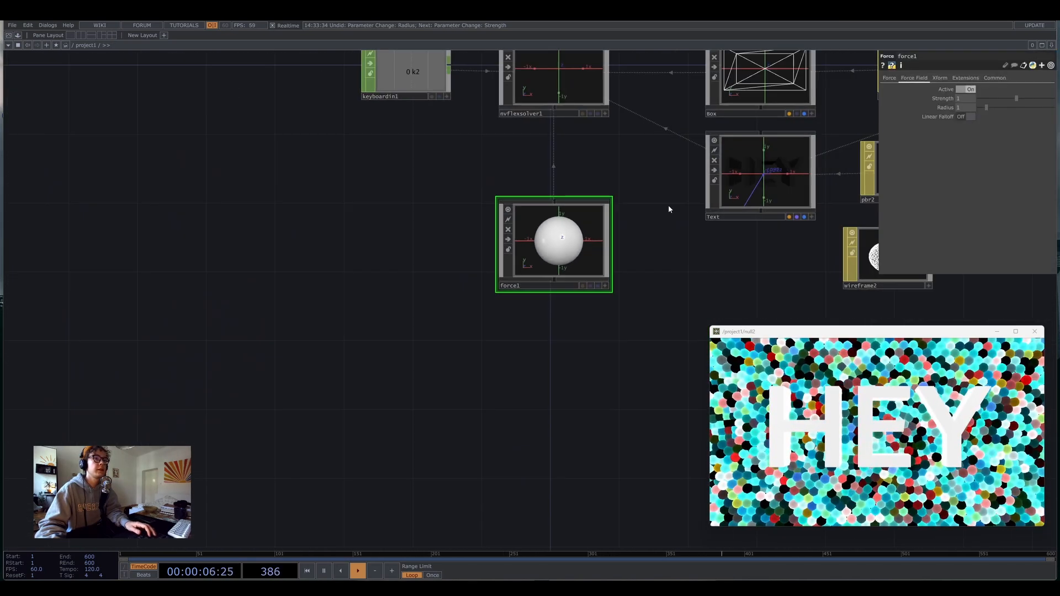
pyautogui.scroll(6, 254, 343)
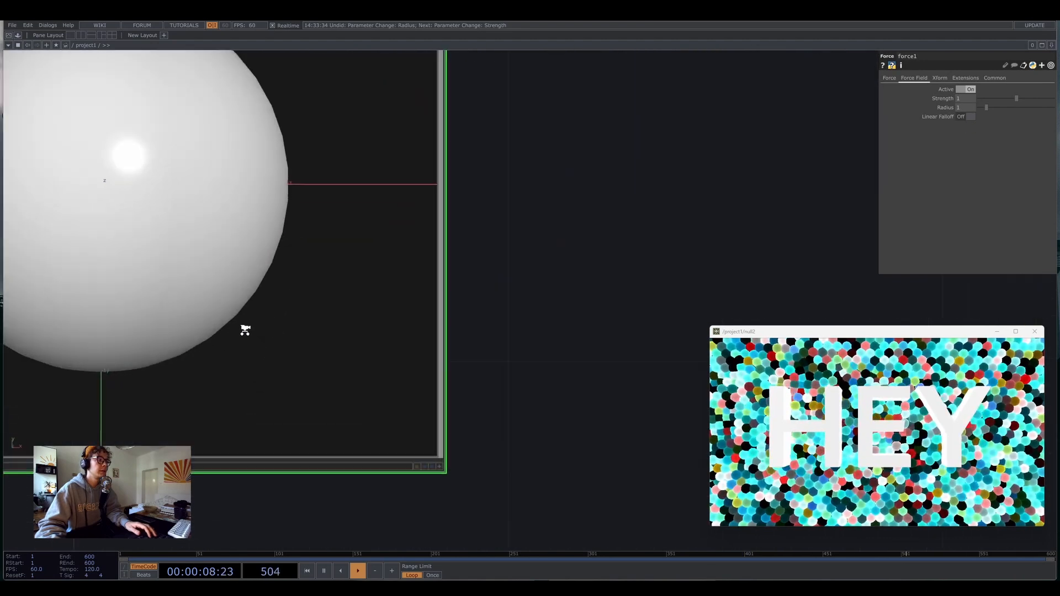
pyautogui.moveTo(386, 360); pyautogui.dragTo(278, 198)
# Move null1 farther from material1, create a Wireframe MAT below the chain, and assign it to material1.
pyautogui.moveTo(629, 138); pyautogui.dragTo(797, 137)
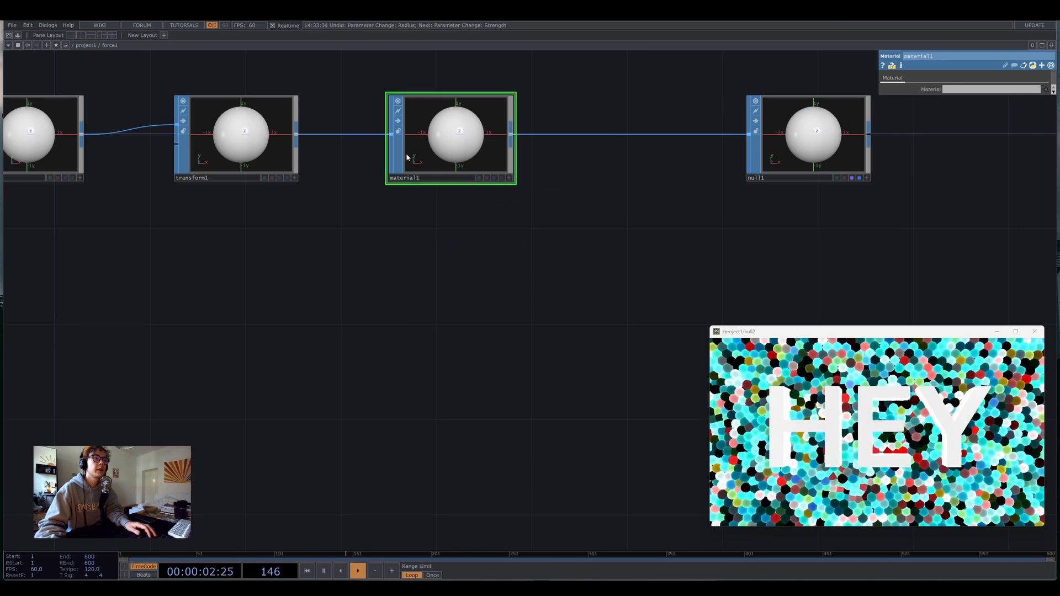
pyautogui.press('Tab')
pyautogui.click(385, 195)
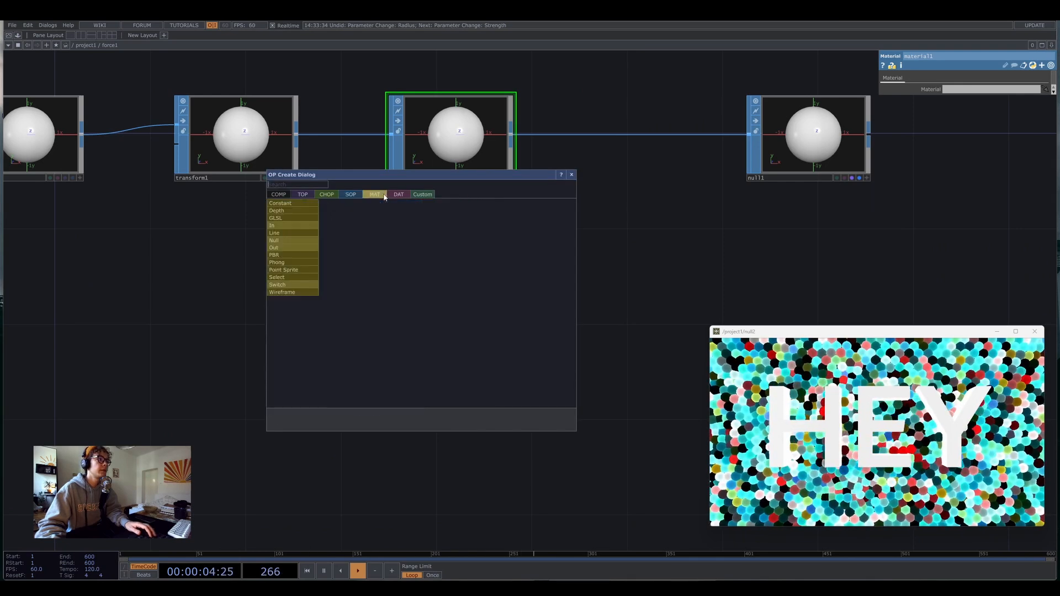
pyautogui.click(282, 292)
pyautogui.click(450, 353)
pyautogui.moveTo(451, 354); pyautogui.dragTo(458, 164)
# Set wireframe1's line width to 2.62.
pyautogui.scroll(-5, 559, 210)
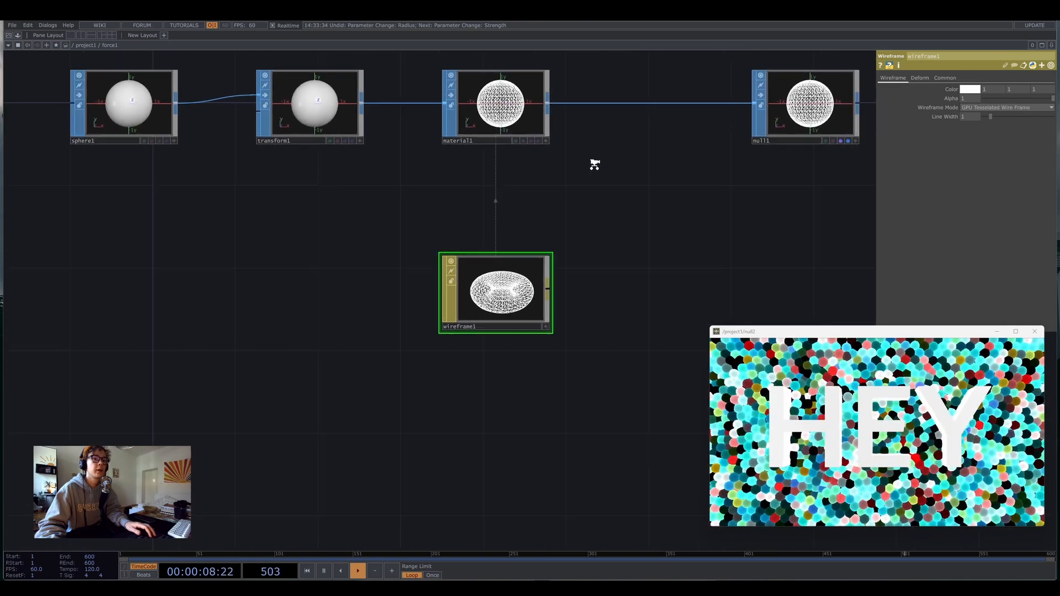
pyautogui.moveTo(993, 114); pyautogui.dragTo(1002, 114)
pyautogui.moveTo(465, 248); pyautogui.dragTo(587, 232)
# Split the workspace into two side-by-side panes, show project1 in one of them, and turn on force1's display and render flags.
pyautogui.click(81, 35)
pyautogui.press('h')
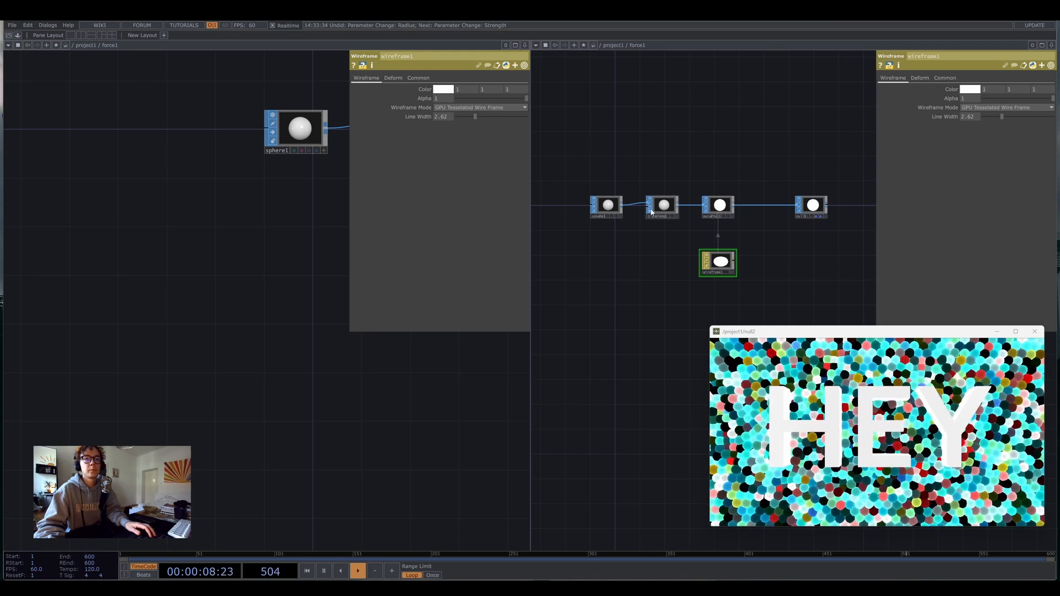
pyautogui.scroll(-6, 236, 221)
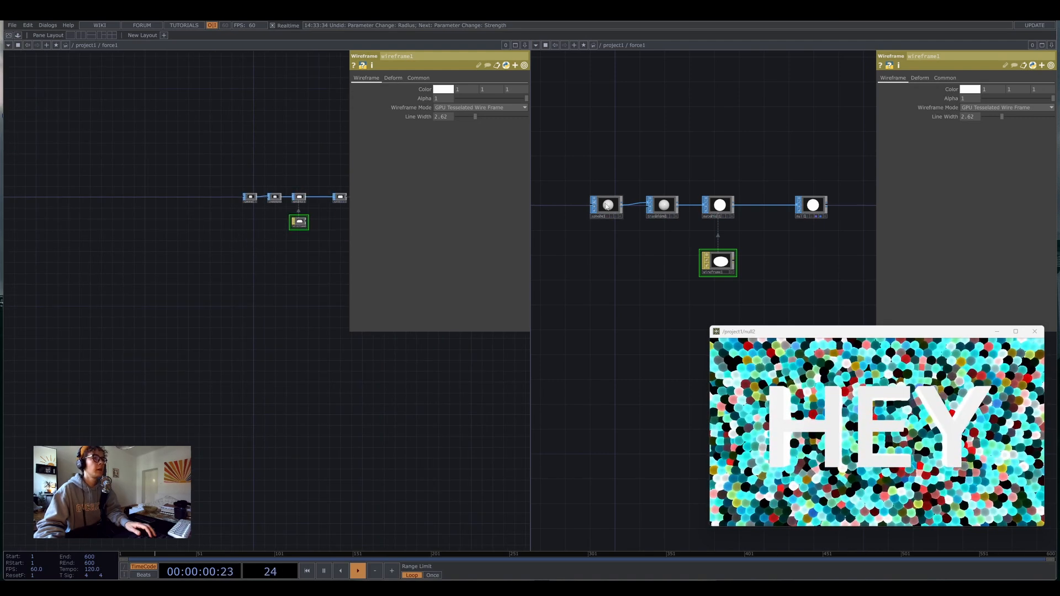
pyautogui.click(85, 46)
pyautogui.moveTo(249, 386); pyautogui.dragTo(238, 435)
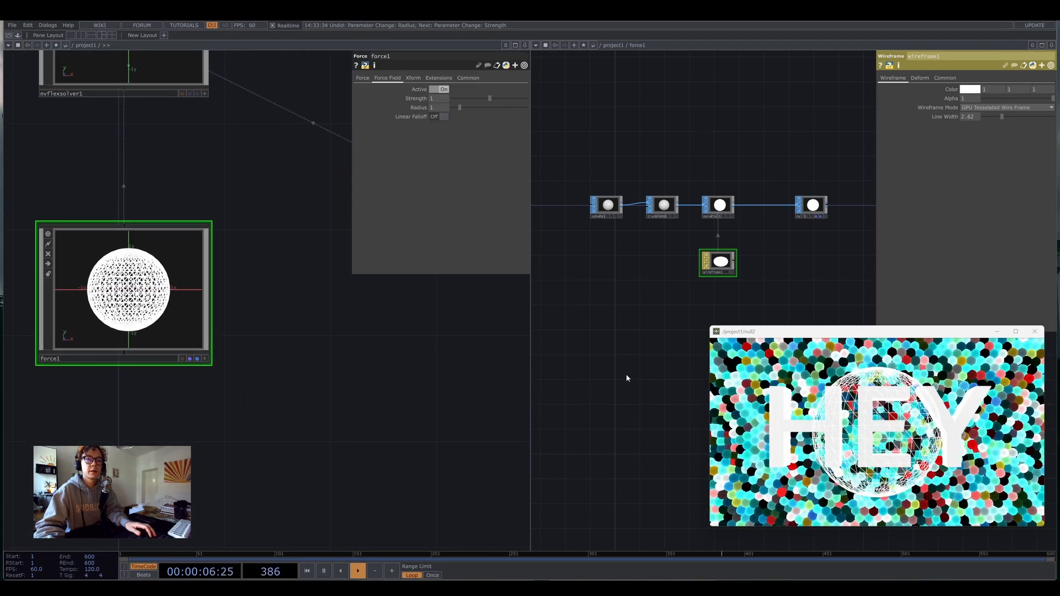
# Link transform1's Uniform Scale to the Radius parameter of force1's force field.
pyautogui.moveTo(631, 379); pyautogui.dragTo(589, 267)
pyautogui.scroll(6, 612, 117)
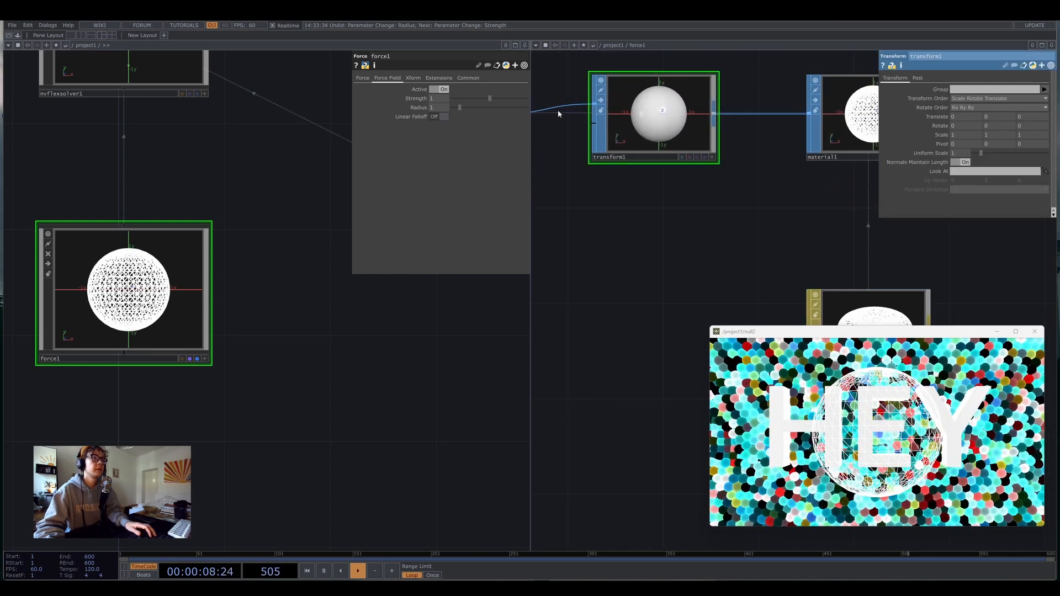
pyautogui.scroll(-5, 733, 296)
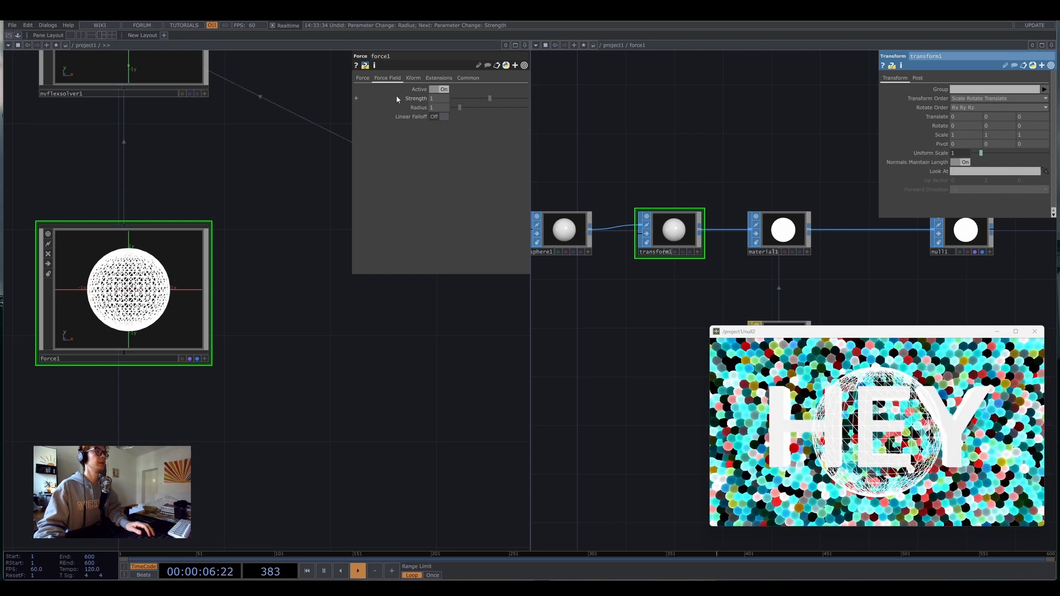
pyautogui.click(364, 78)
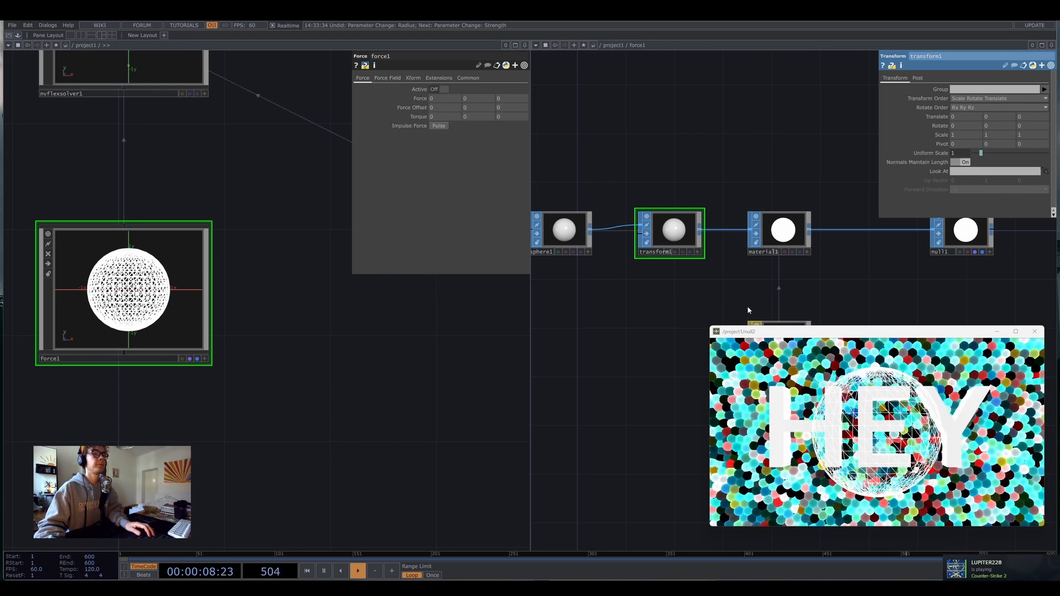
pyautogui.scroll(-5, 650, 213)
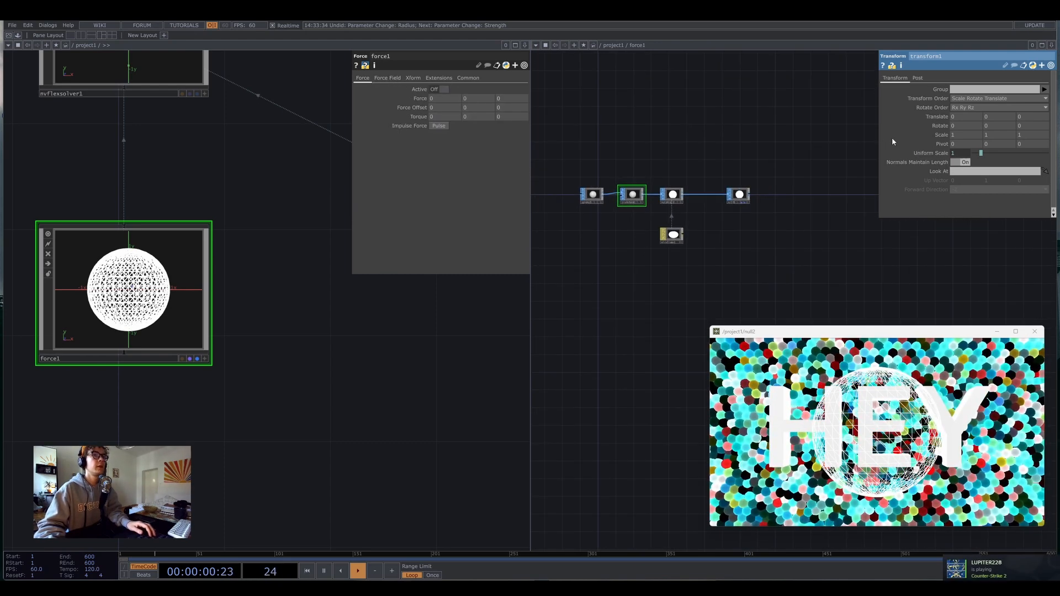
pyautogui.click(388, 79)
# Set force1's field radius to 1.5 and strength to -84, undoing a trial radius of 1.78.
pyautogui.moveTo(461, 107); pyautogui.dragTo(462, 109)
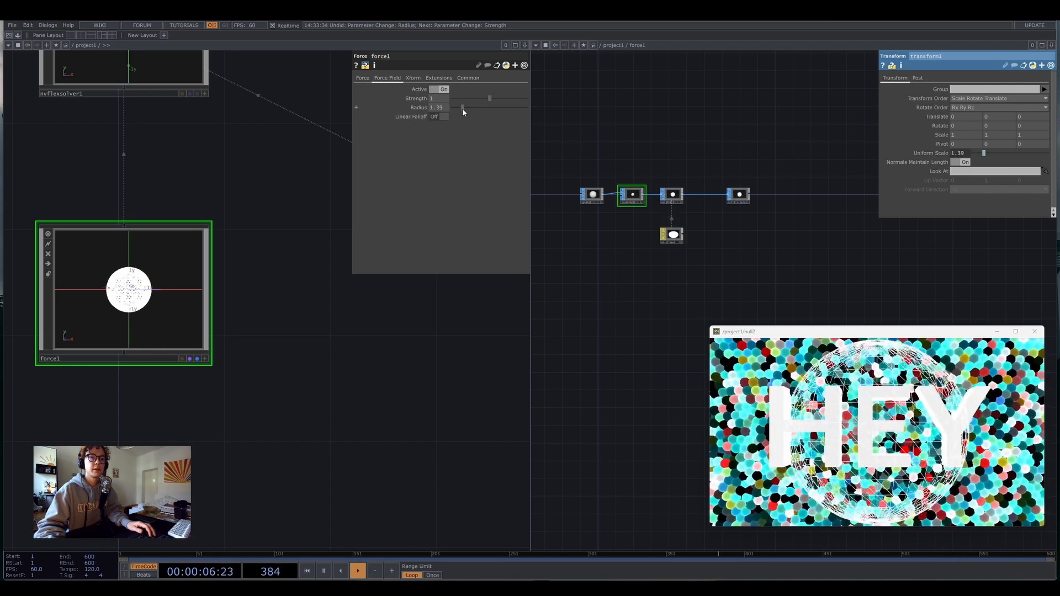
pyautogui.moveTo(463, 112); pyautogui.dragTo(464, 111)
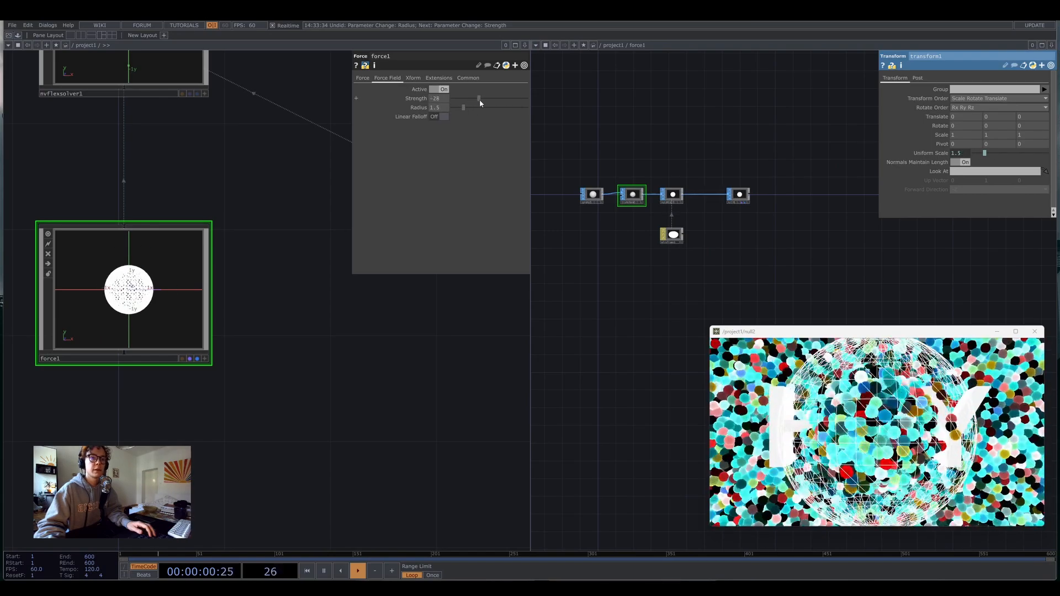
pyautogui.moveTo(477, 101); pyautogui.dragTo(463, 107)
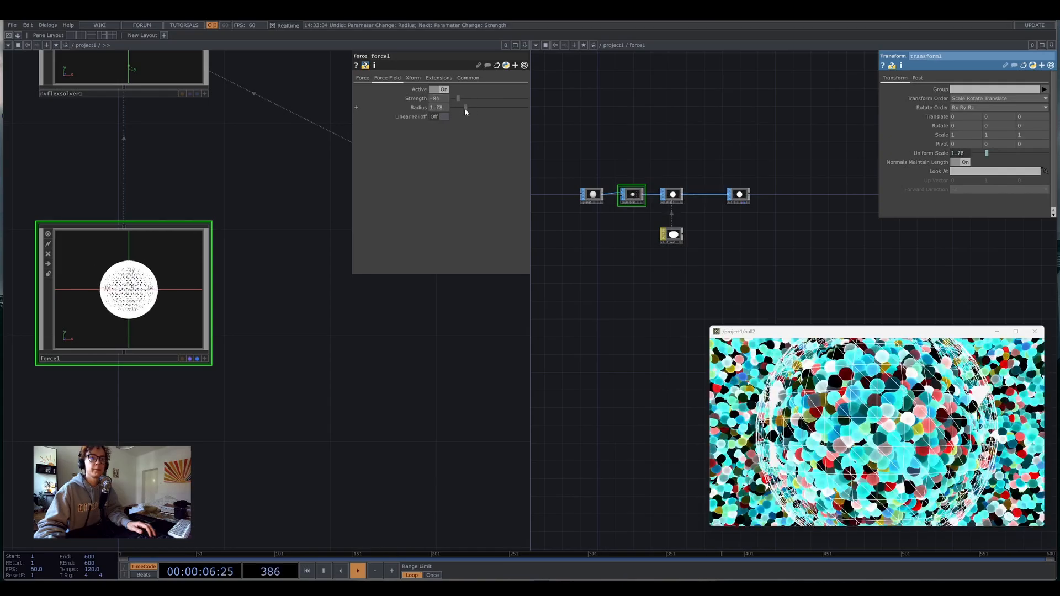
pyautogui.hotkey('ctrl', 'z')
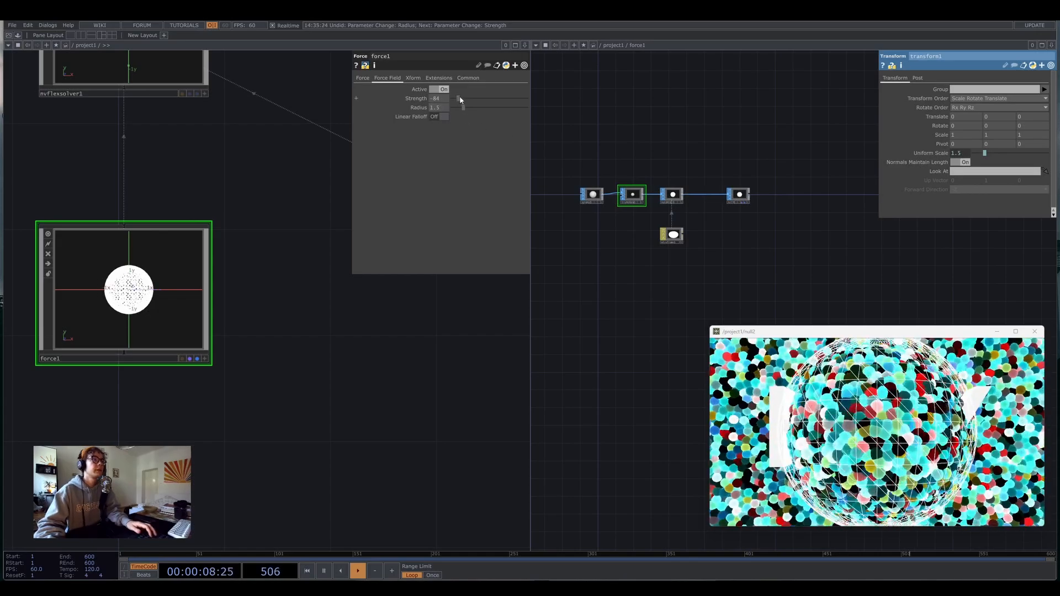
# Set force1's Z translation to -0.6.
pyautogui.click(362, 78)
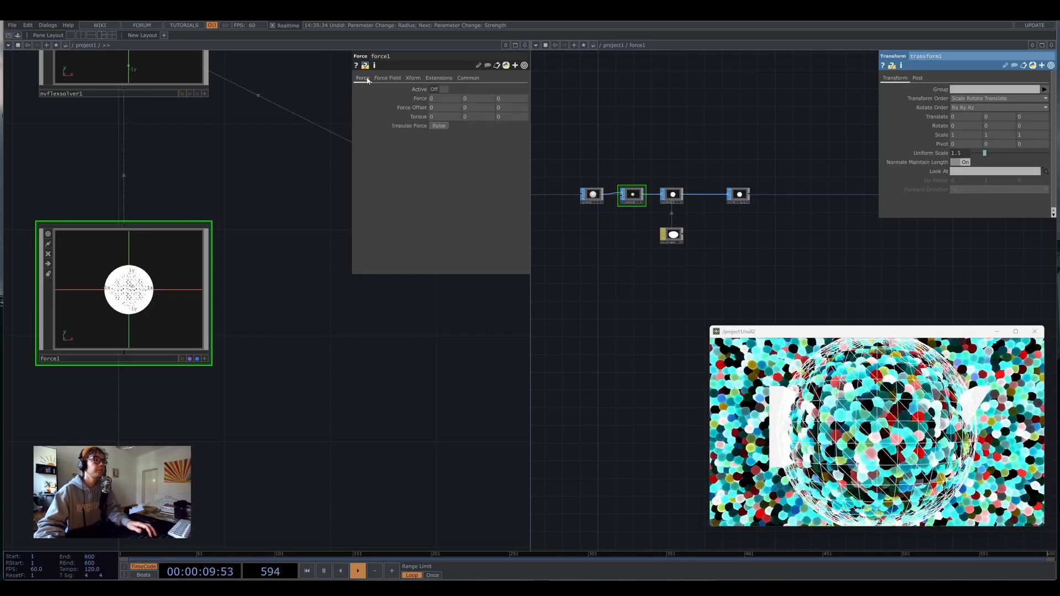
pyautogui.click(412, 78)
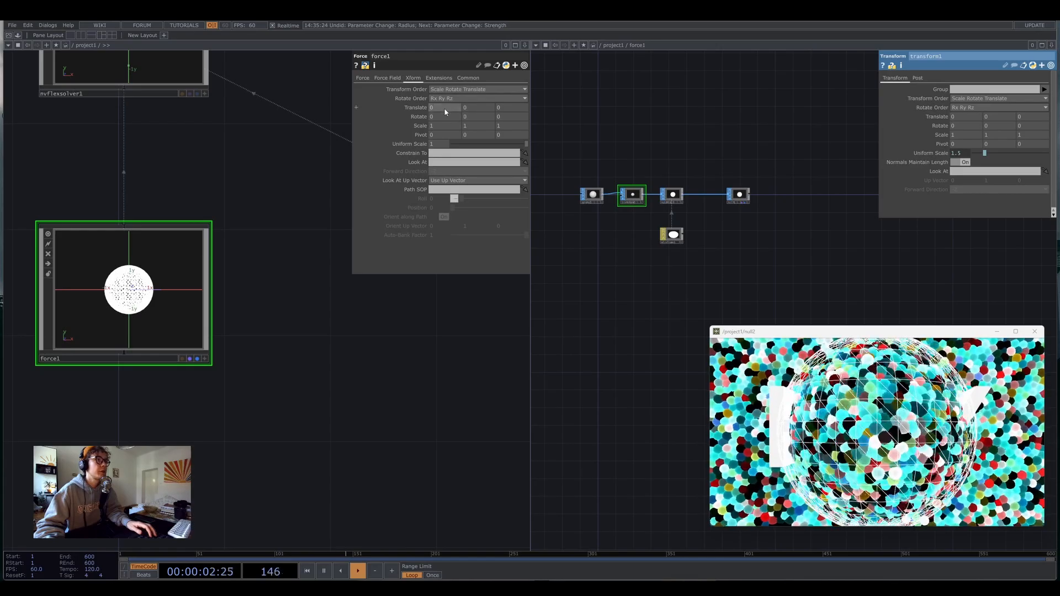
pyautogui.moveTo(441, 95); pyautogui.dragTo(442, 93)
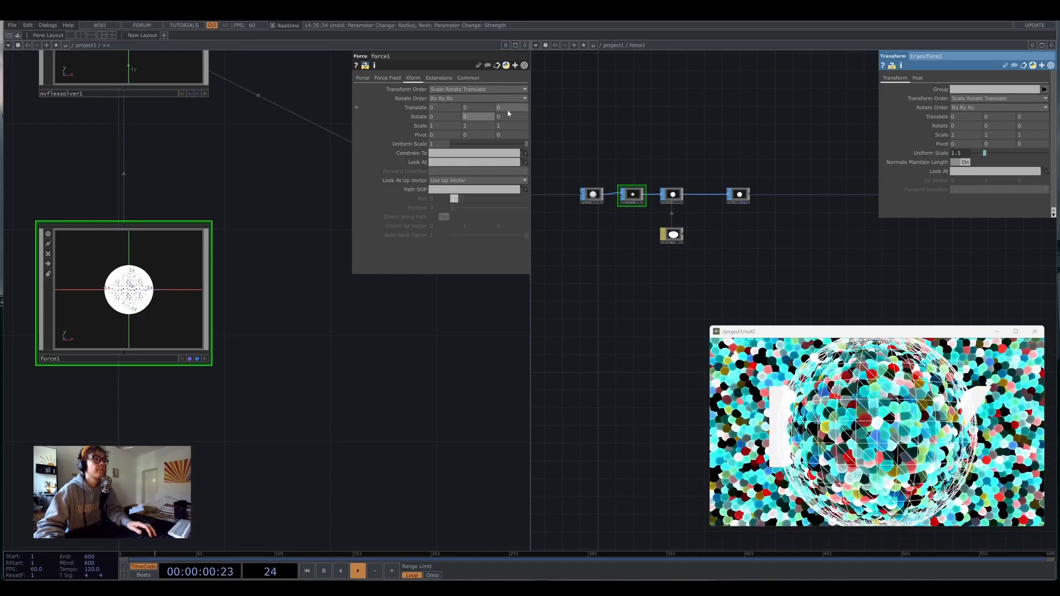
pyautogui.moveTo(478, 104); pyautogui.dragTo(467, 99, button='middle')
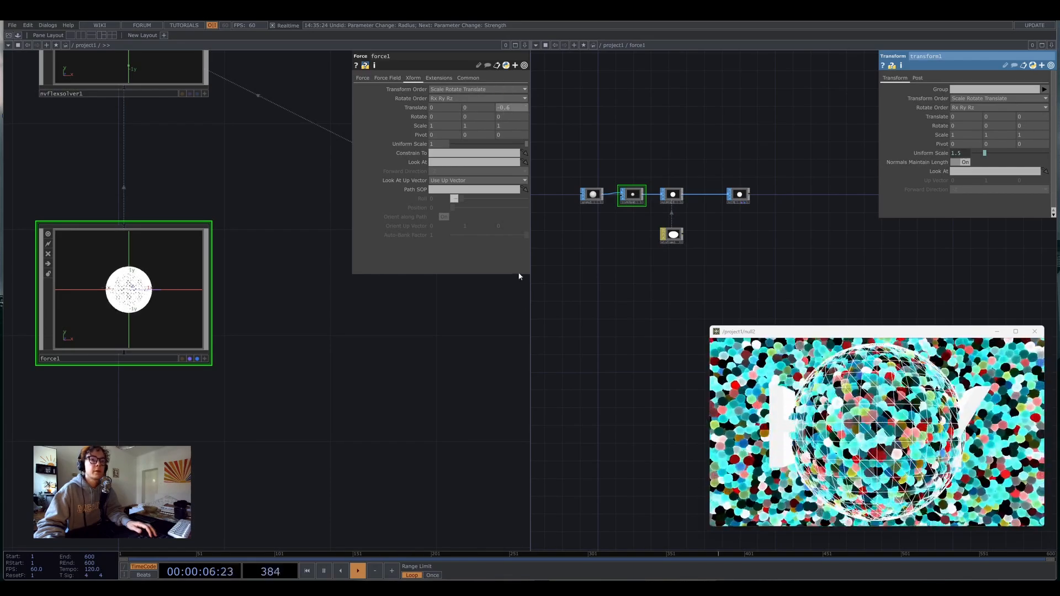
# Leave force1's inner network and return the workspace to a single pane showing project1.
pyautogui.scroll(-3, 544, 298)
pyautogui.moveTo(592, 331); pyautogui.dragTo(756, 272)
pyautogui.press('u')
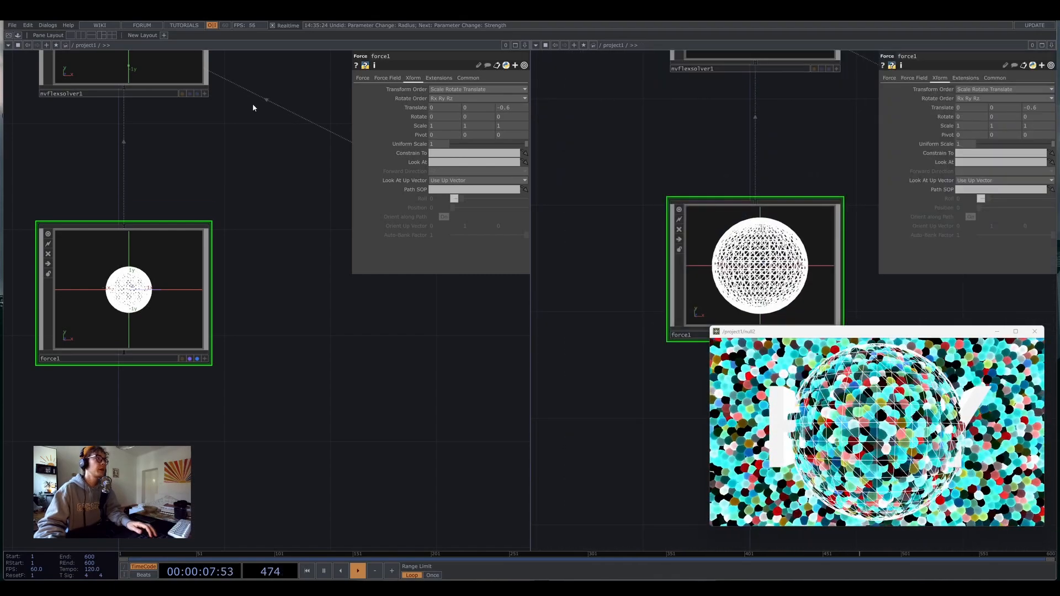
pyautogui.click(72, 35)
# Create a Mouse In CHOP in the empty area beside force1 and undo the extra pasted copy.
pyautogui.scroll(-6, 346, 303)
pyautogui.moveTo(200, 317); pyautogui.dragTo(388, 259)
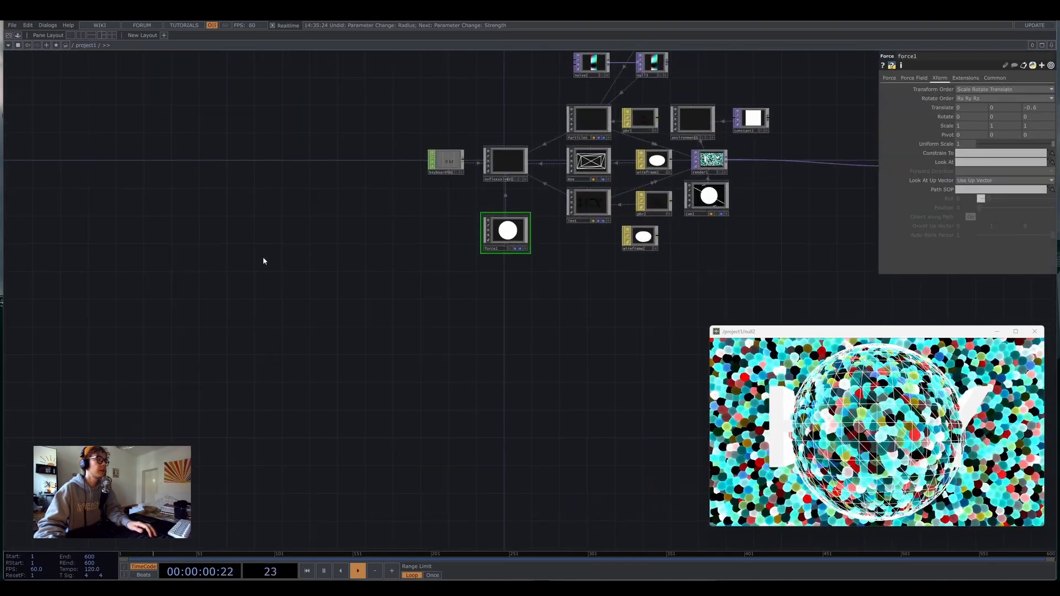
pyautogui.press('Tab')
pyautogui.write('mo')
pyautogui.click(168, 151)
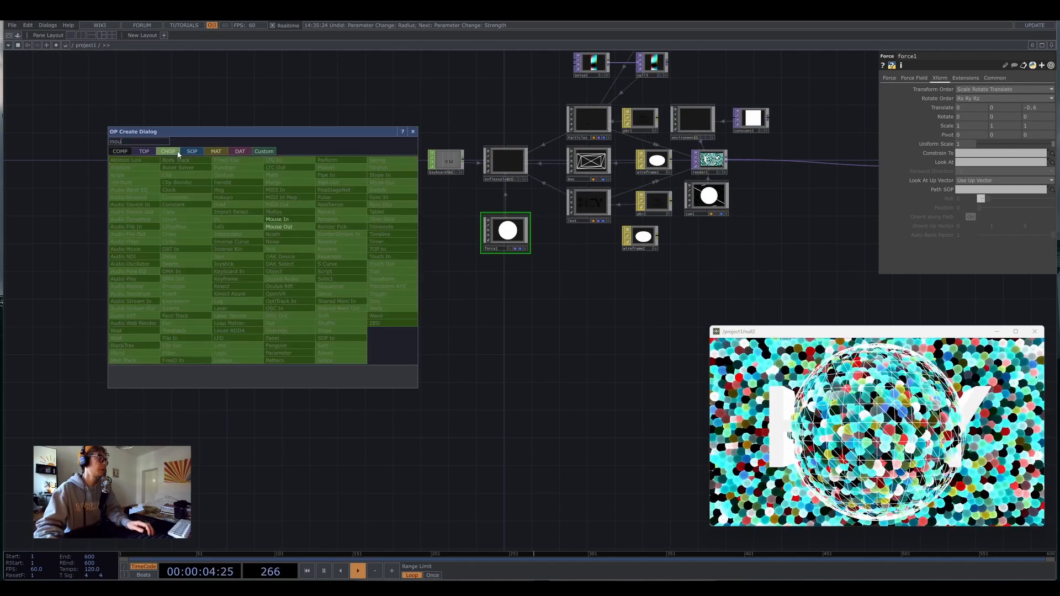
pyautogui.click(265, 202)
pyautogui.click(232, 255)
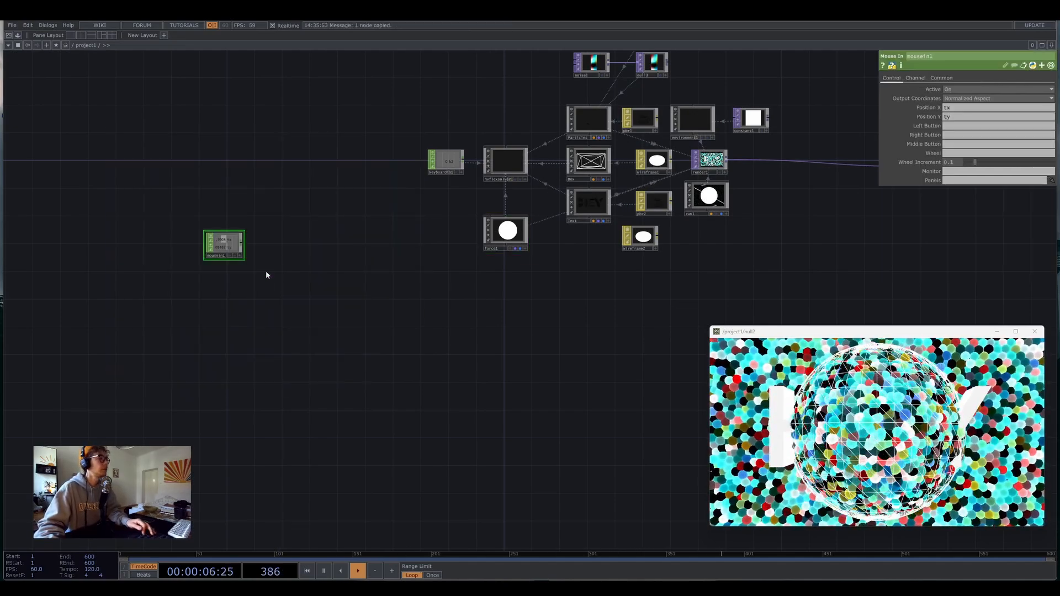
pyautogui.hotkey('ctrl', 'z')
# Add a Select CHOP fed by mousein1 and duplicate it below with the same input.
pyautogui.scroll(5, 244, 250)
pyautogui.press('Tab')
pyautogui.write('se')
pyautogui.click(287, 258)
pyautogui.click(326, 171)
pyautogui.hotkey('ctrl', 'c')
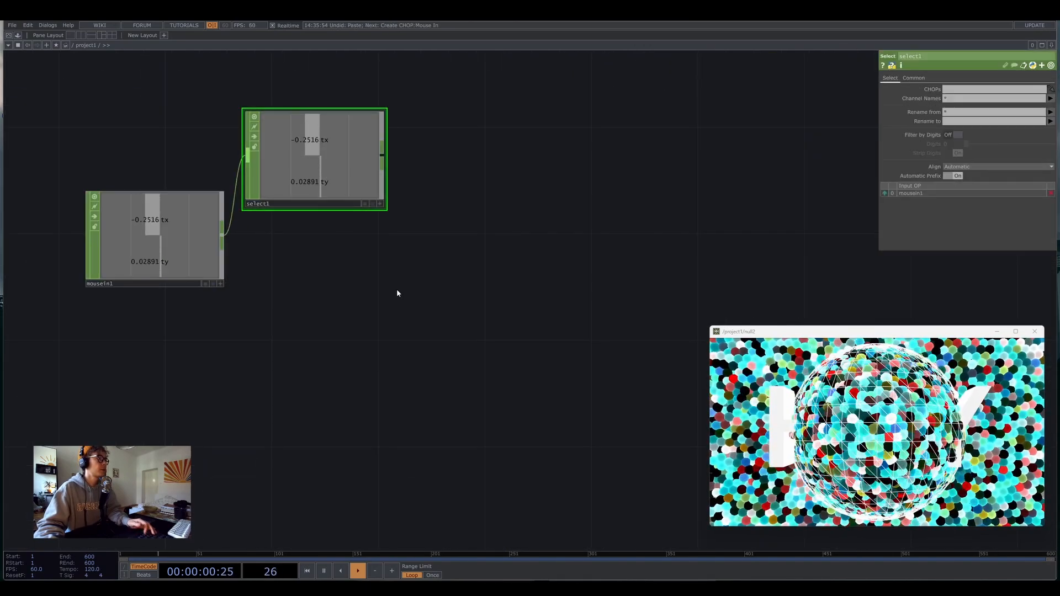
pyautogui.hotkey('ctrl', 'v')
# Set select2's Channel Names to ty.
pyautogui.click(343, 184)
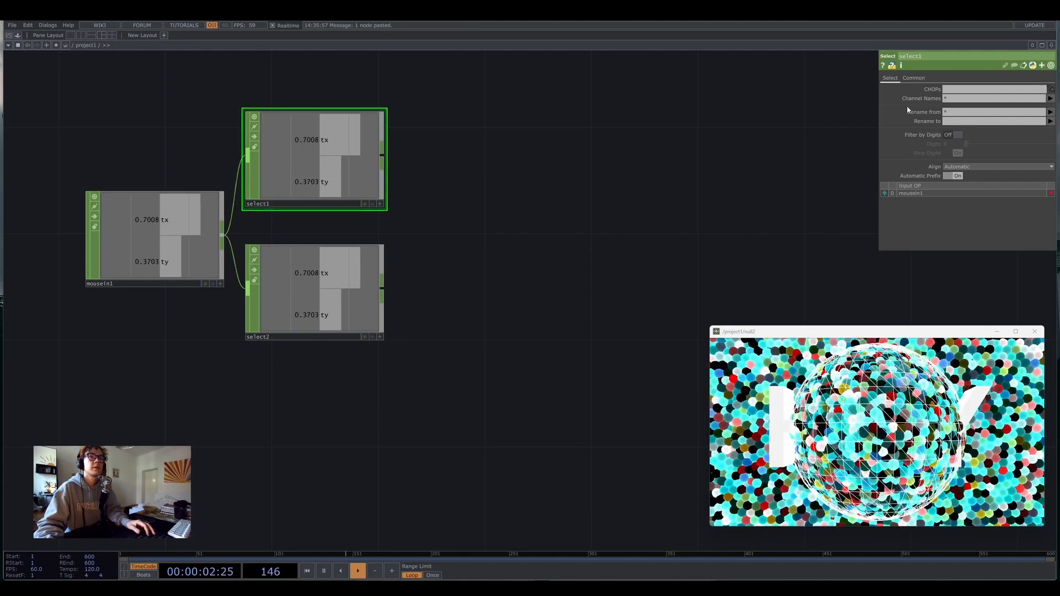
pyautogui.click(352, 285)
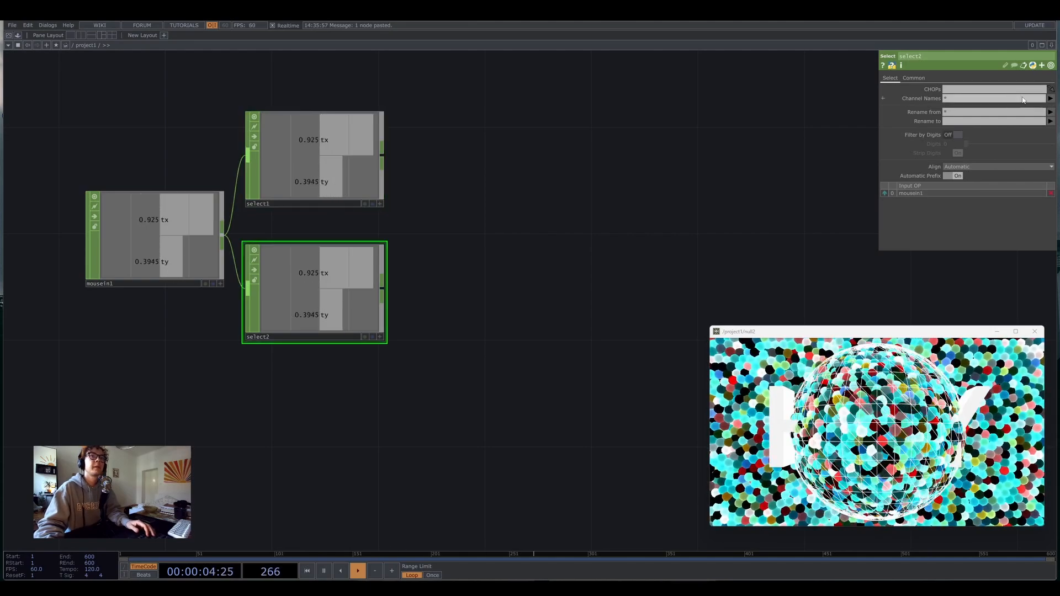
pyautogui.click(1051, 123)
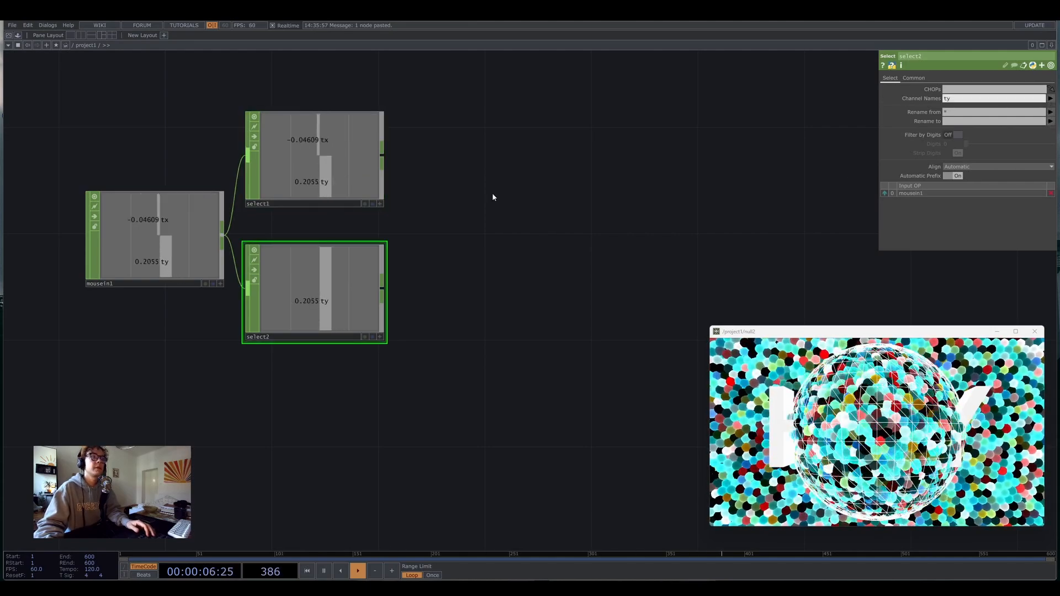
# Set select1's Channel Names to tx.
pyautogui.click(342, 166)
pyautogui.click(1051, 98)
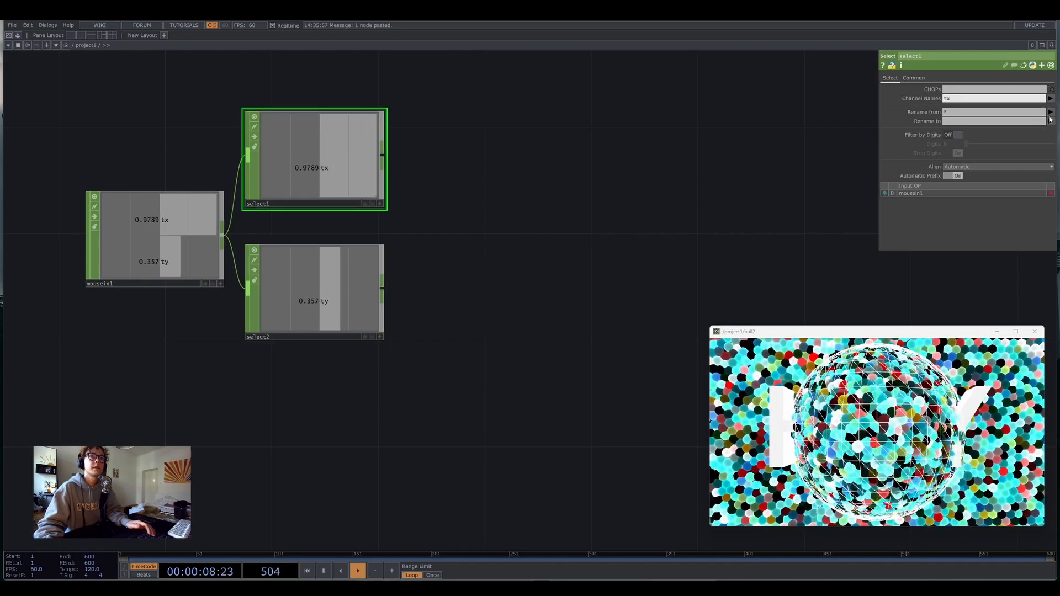
pyautogui.click(1051, 115)
# Add a Math CHOP fed by select1 and place a copy of it below, fed by select2.
pyautogui.moveTo(419, 276); pyautogui.dragTo(335, 303)
pyautogui.scroll(-3, 274, 226)
pyautogui.press('Tab')
pyautogui.write('mat')
pyautogui.click(276, 132)
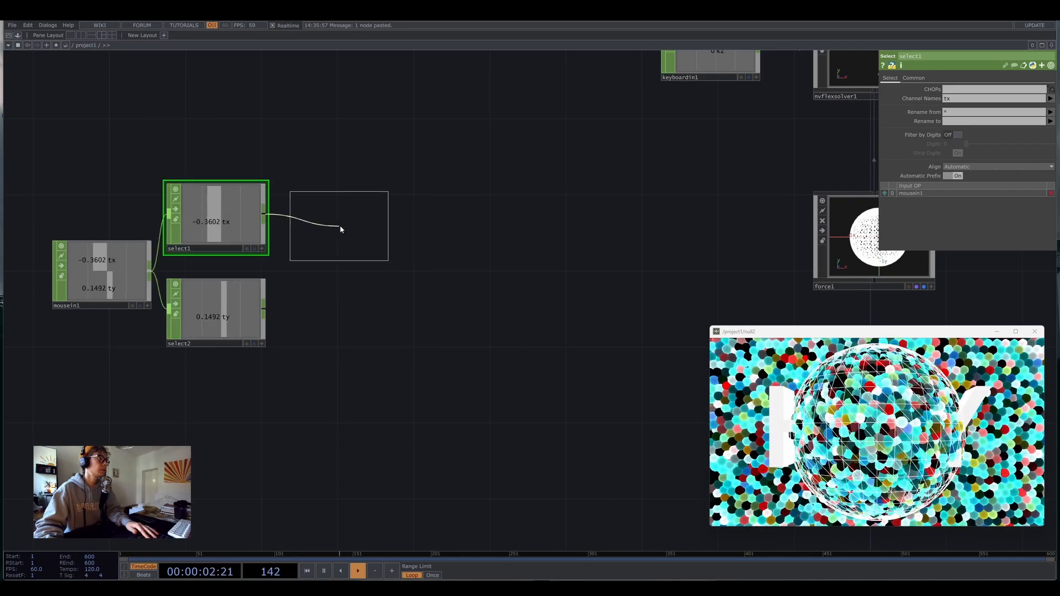
pyautogui.click(349, 218)
pyautogui.hotkey('ctrl', 'c')
pyautogui.hotkey('ctrl', 'v')
pyautogui.moveTo(302, 314); pyautogui.dragTo(264, 304)
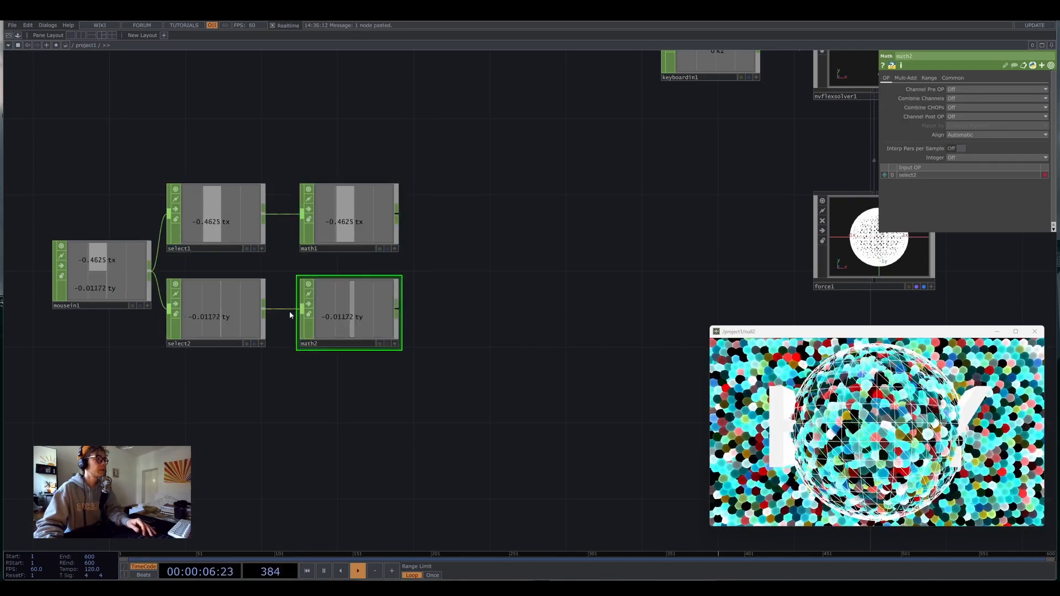
# Add a Null CHOP fed by math1 and place a copy of it below, fed by math2.
pyautogui.moveTo(419, 276); pyautogui.dragTo(377, 280)
pyautogui.rightClick(344, 230)
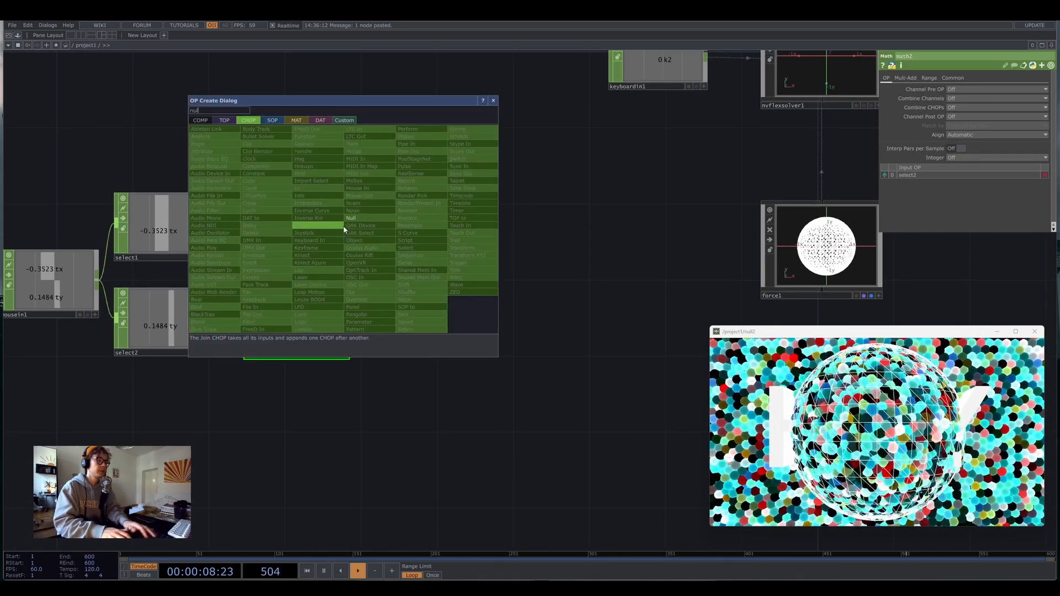
pyautogui.click(343, 226)
pyautogui.click(444, 230)
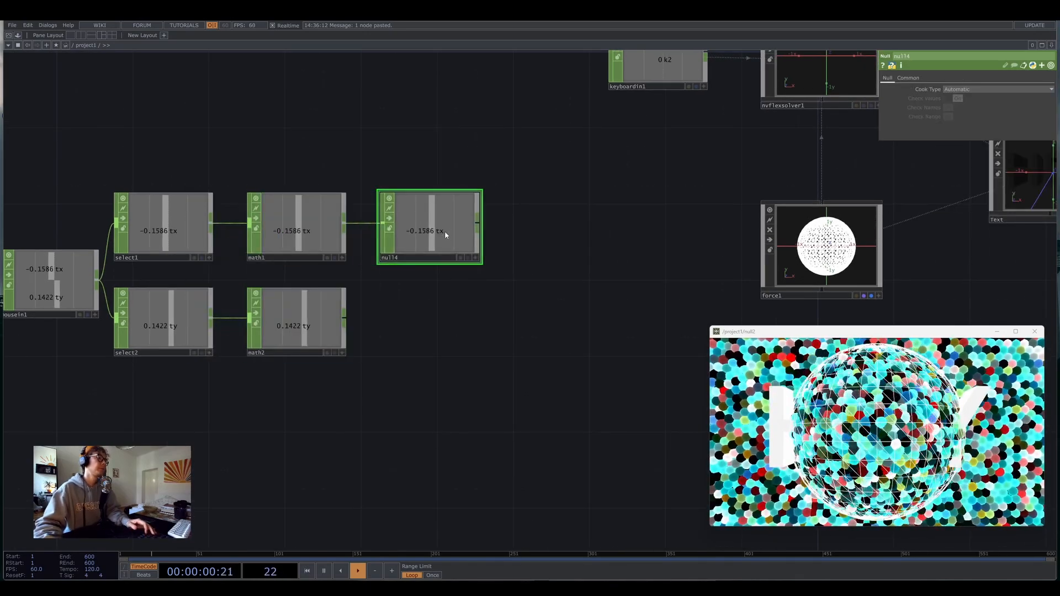
pyautogui.hotkey('ctrl', 'c')
pyautogui.hotkey('ctrl', 'v')
pyautogui.moveTo(382, 321); pyautogui.dragTo(344, 320)
# Show force1's transform parameters and make the viewers of null4 and null5 active.
pyautogui.moveTo(387, 396); pyautogui.dragTo(665, 371)
pyautogui.scroll(-2, 601, 336)
pyautogui.moveTo(767, 264); pyautogui.dragTo(562, 204)
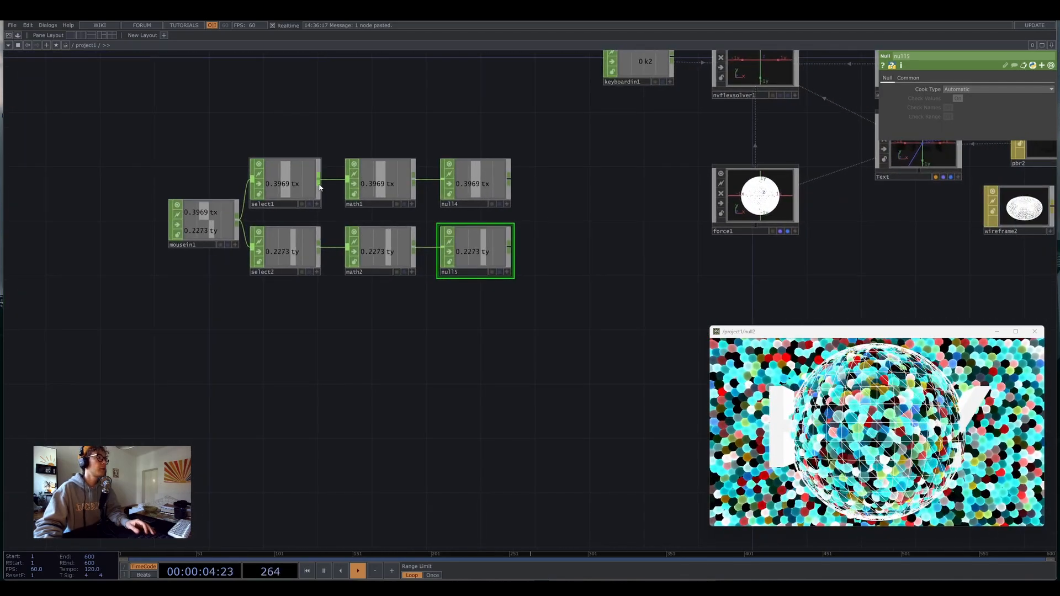
pyautogui.moveTo(605, 218); pyautogui.dragTo(526, 272)
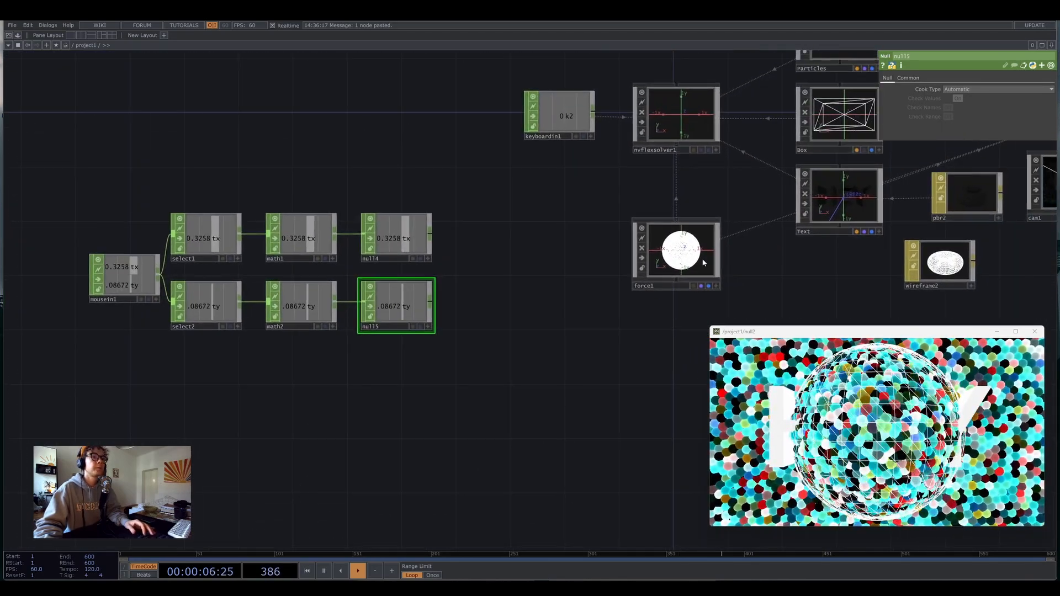
pyautogui.click(705, 260)
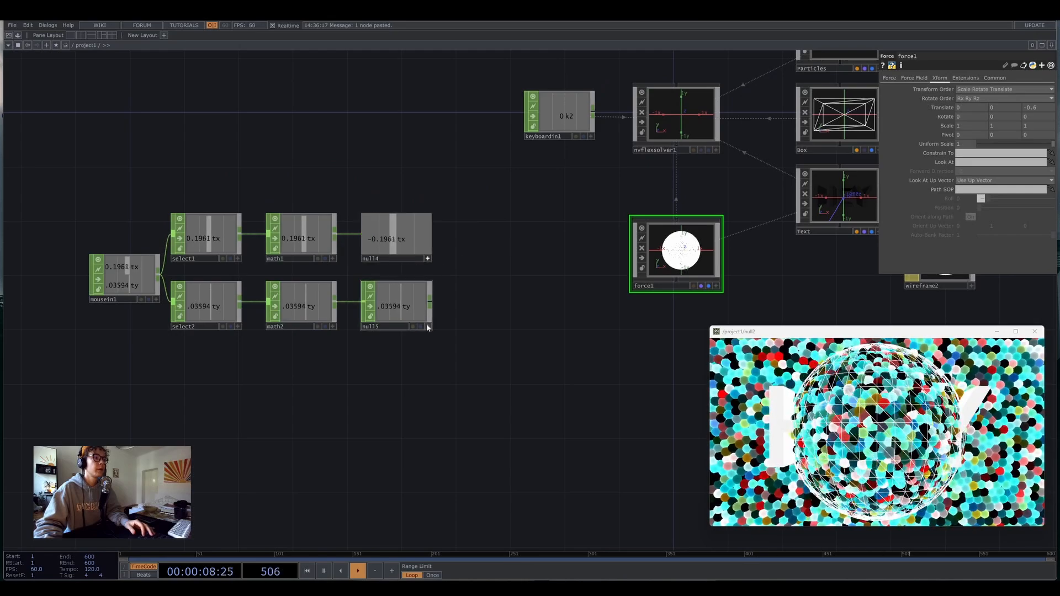
pyautogui.moveTo(483, 283); pyautogui.dragTo(412, 301)
# Drive force1's Translate X with null4's tx channel and its Translate Y with null5's ty channel.
pyautogui.moveTo(331, 257); pyautogui.dragTo(959, 119)
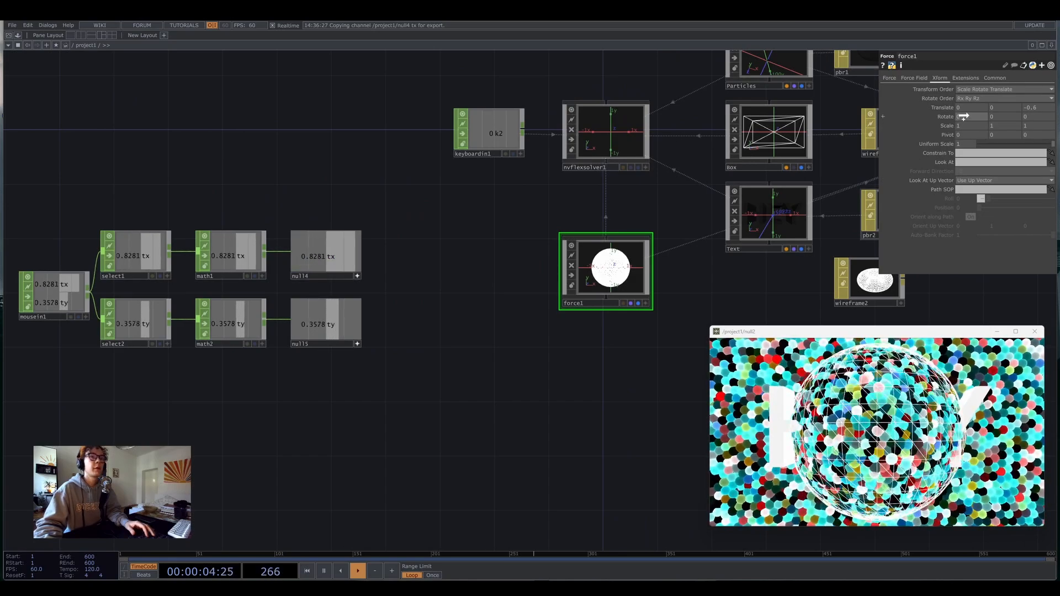
pyautogui.moveTo(963, 107); pyautogui.dragTo(964, 108)
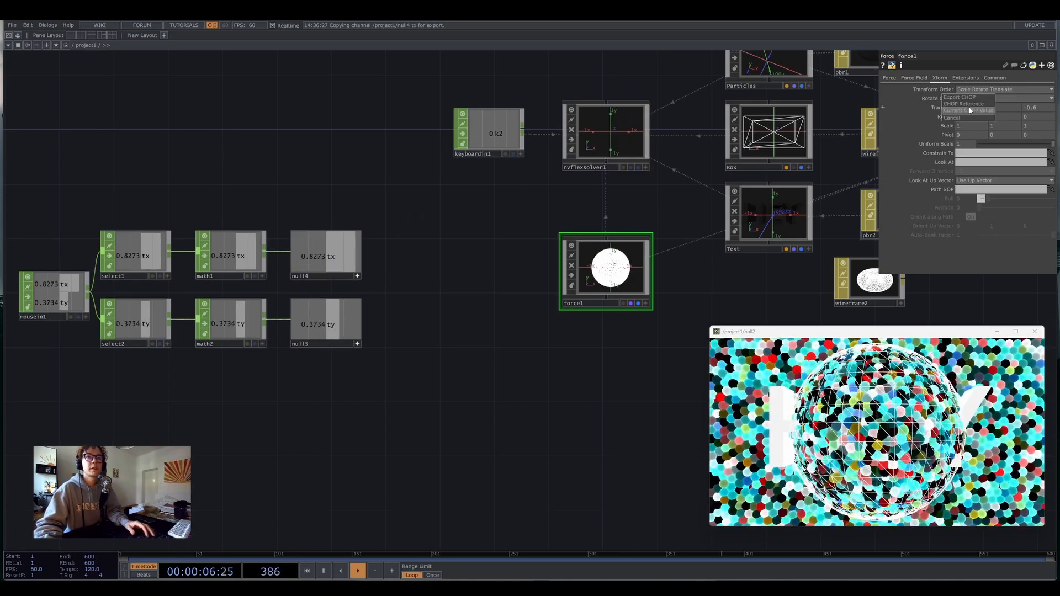
pyautogui.click(963, 97)
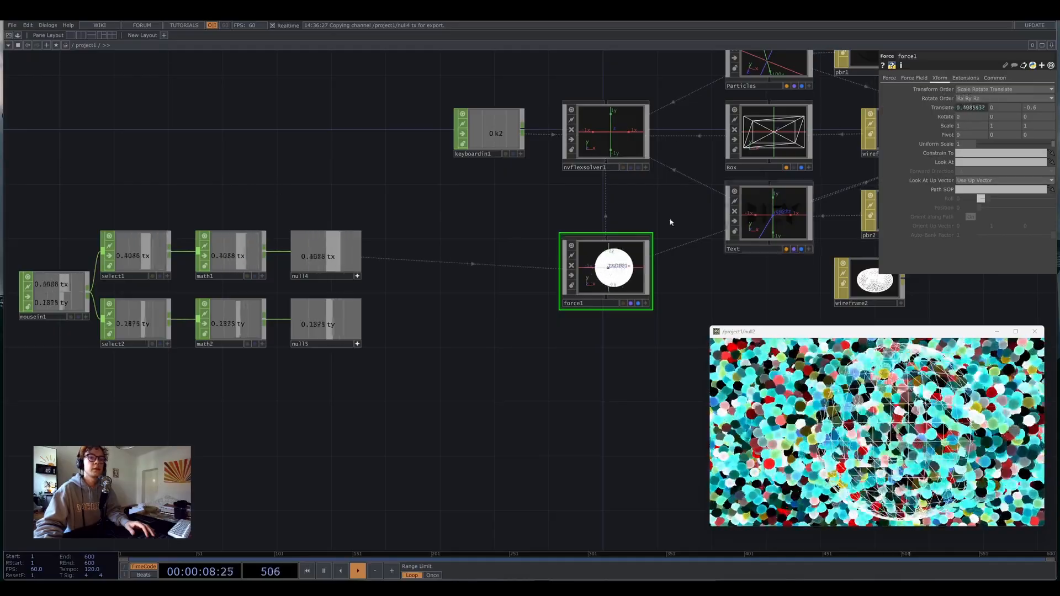
pyautogui.moveTo(326, 325); pyautogui.dragTo(1003, 112)
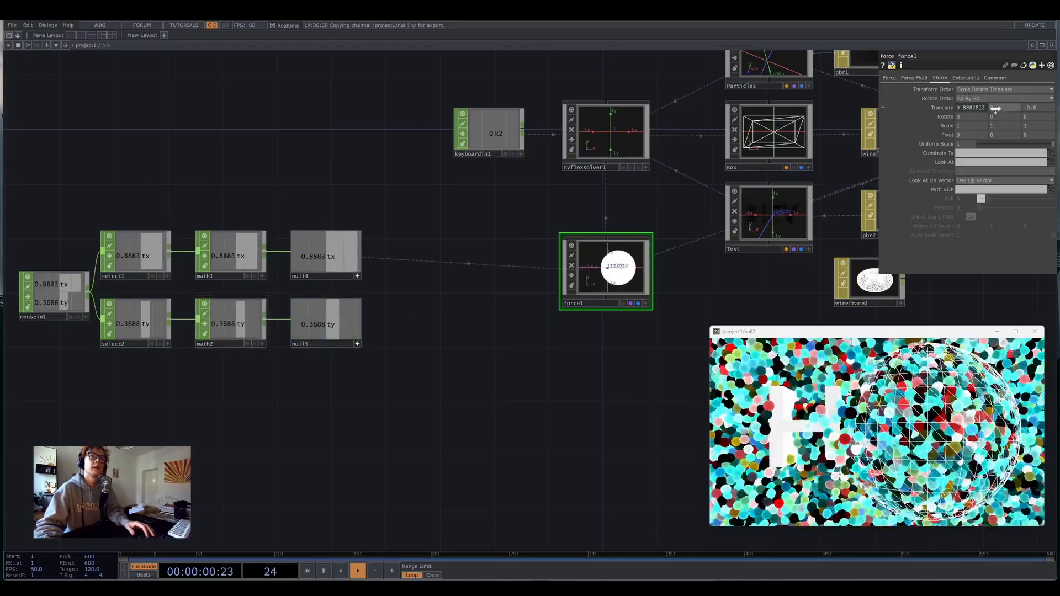
pyautogui.click(992, 98)
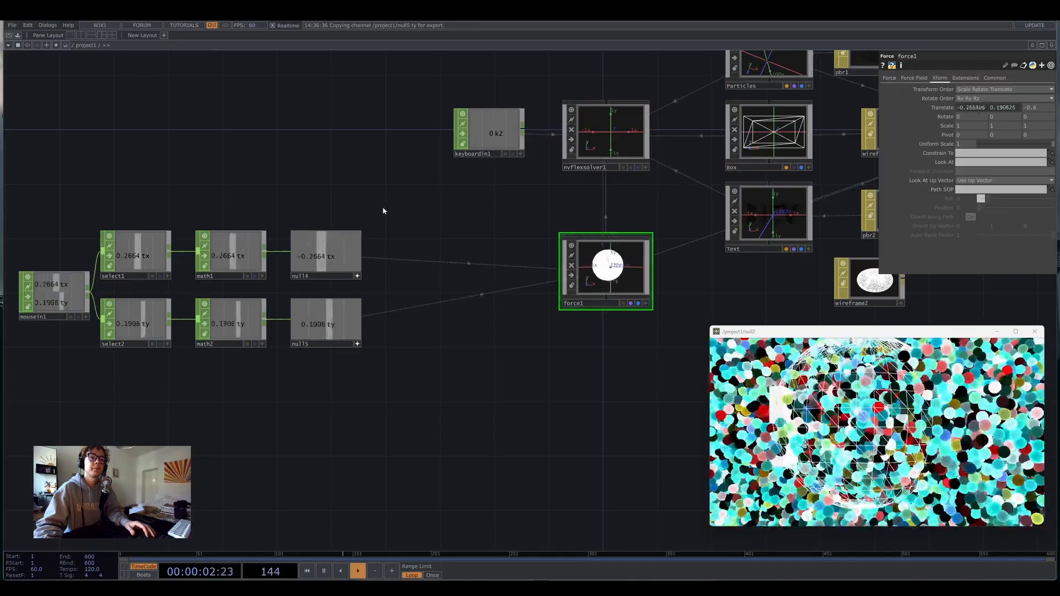
# Turn force1's Render flag off and back on to compare the output with and without the wireframe sphere.
pyautogui.moveTo(597, 344); pyautogui.dragTo(506, 319)
pyautogui.scroll(5, 537, 319)
pyautogui.click(575, 227)
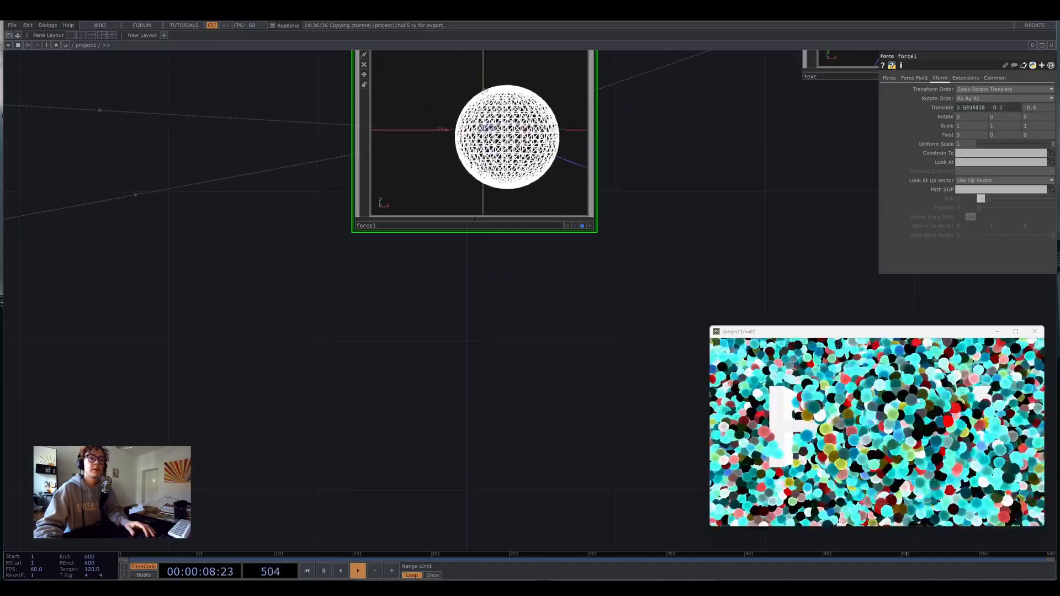
pyautogui.scroll(-5, 532, 333)
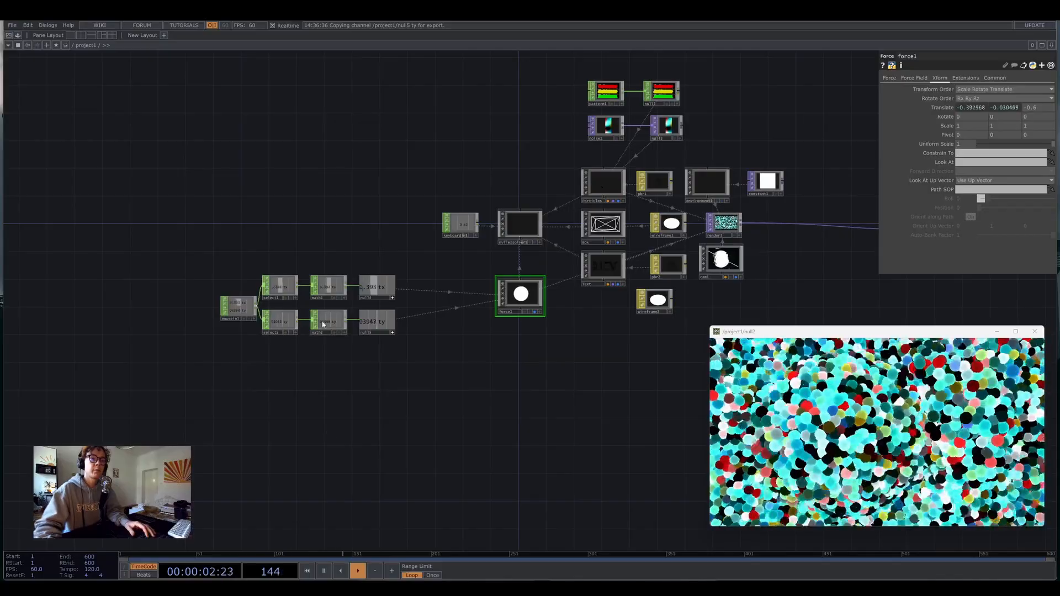
pyautogui.scroll(5, 348, 353)
pyautogui.moveTo(411, 341); pyautogui.dragTo(587, 323)
pyautogui.moveTo(515, 334); pyautogui.dragTo(450, 346)
pyautogui.scroll(-3, 557, 326)
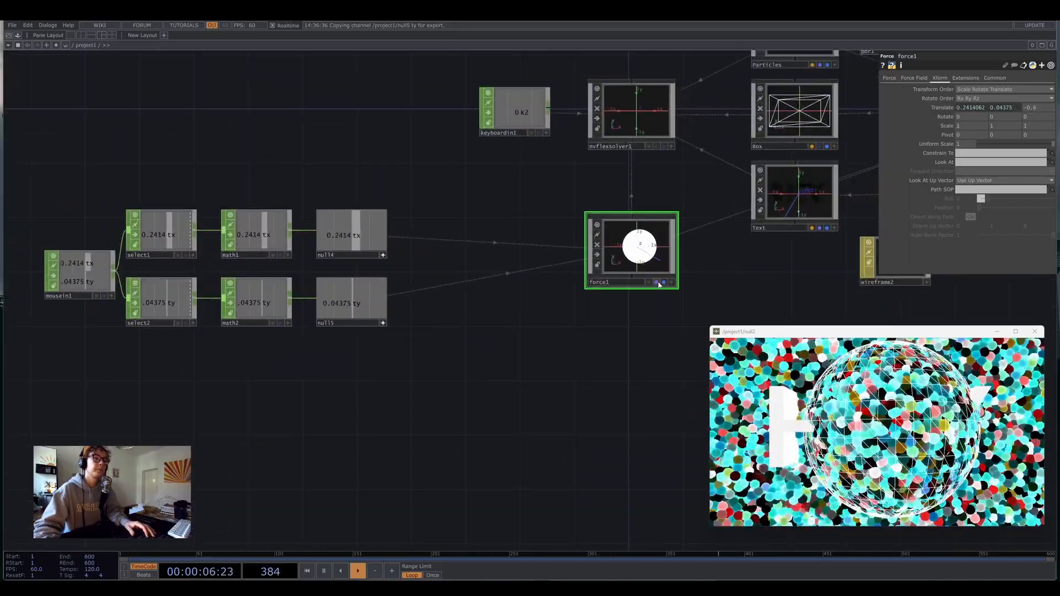
# Set math1's Multiply to 2 and raise it to 3 to widen the sphere's horizontal movement.
pyautogui.click(256, 234)
pyautogui.scroll(2, 255, 242)
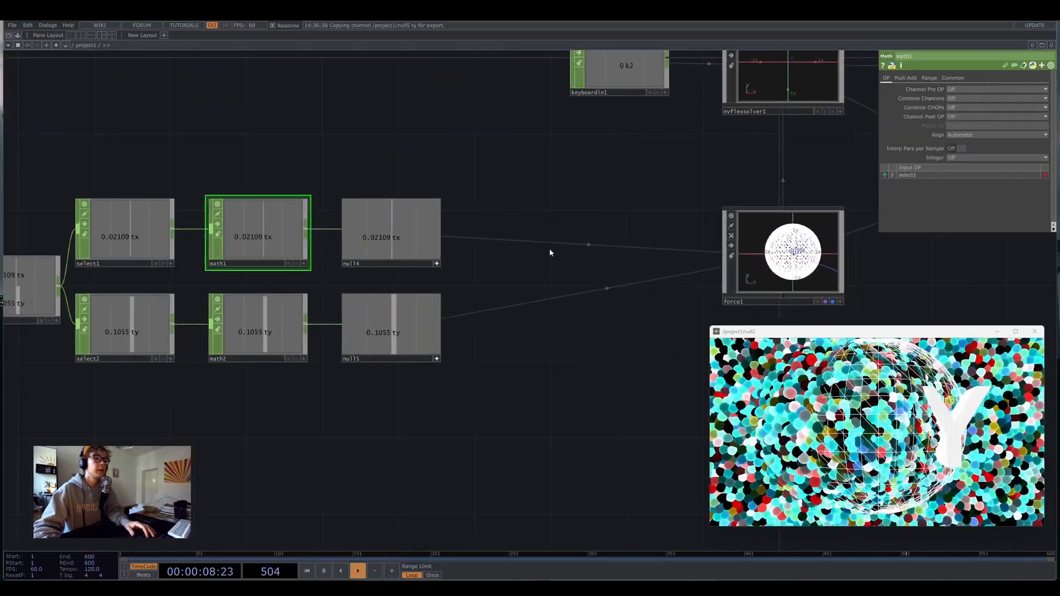
pyautogui.click(905, 78)
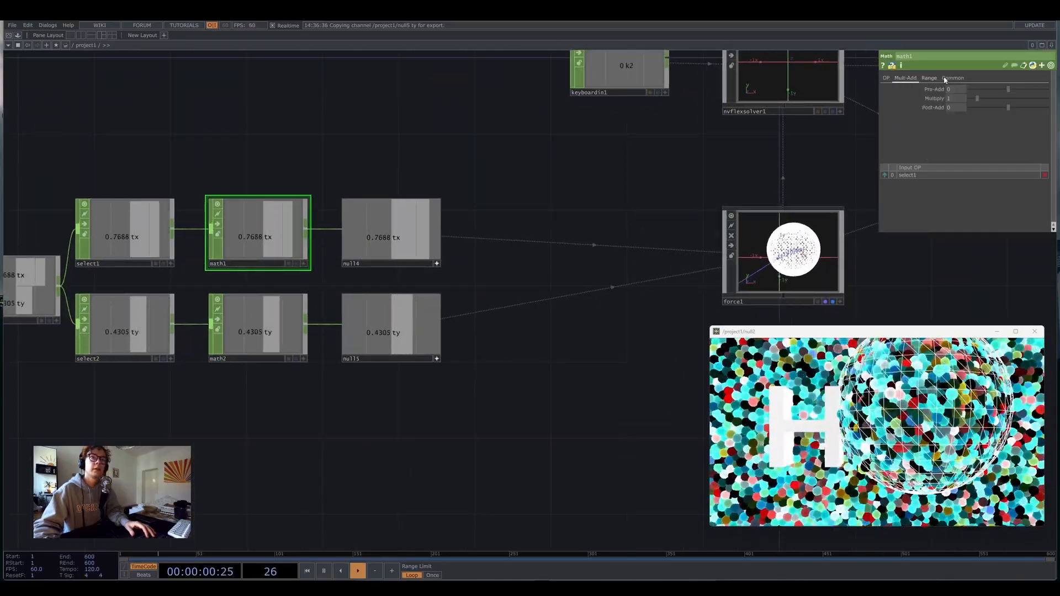
pyautogui.click(945, 98)
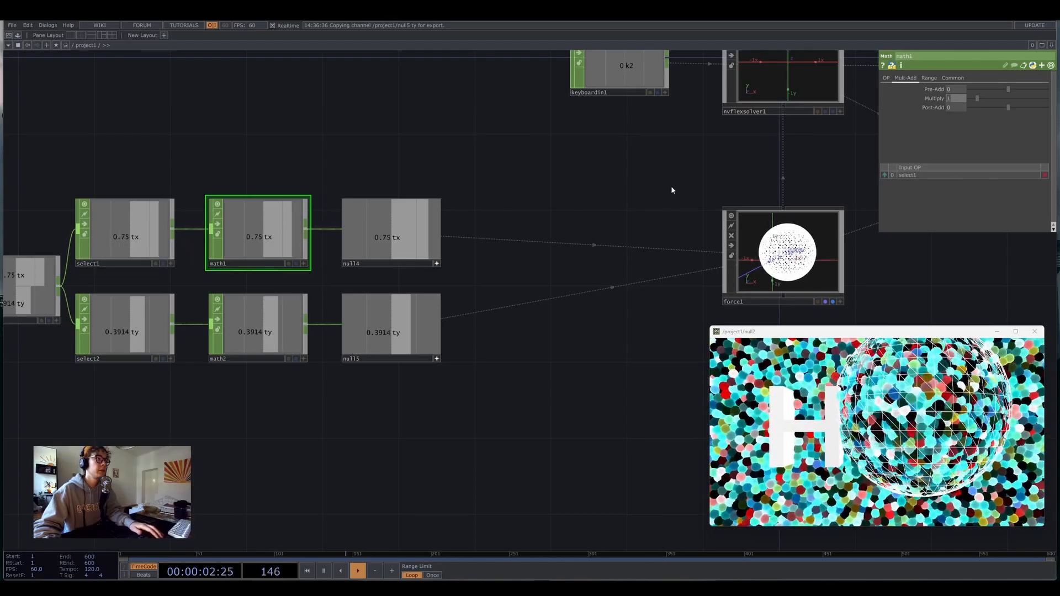
pyautogui.write('2')
pyautogui.press('Return')
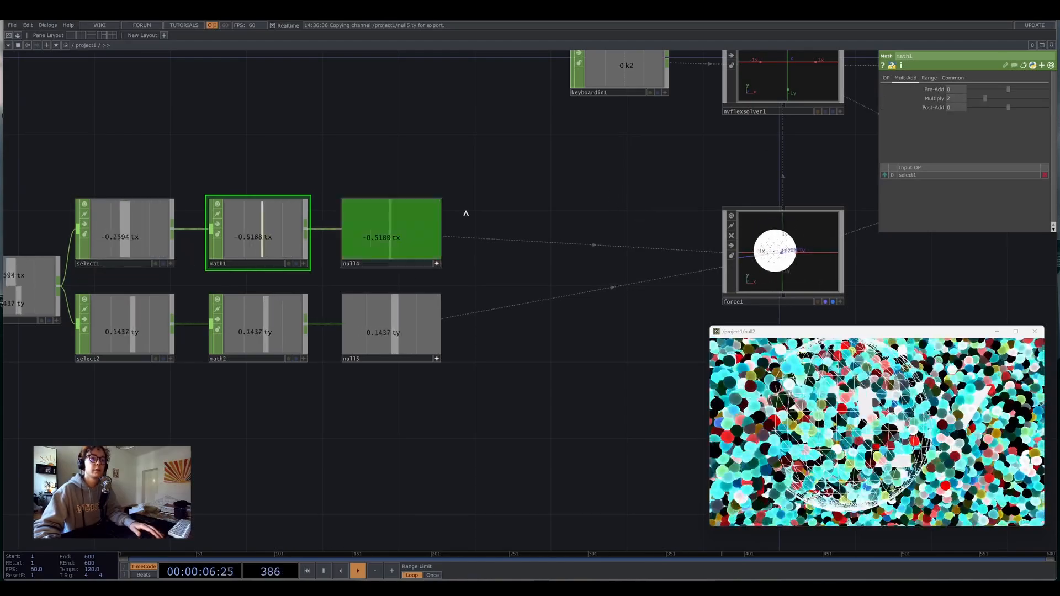
pyautogui.press('Return')
# Select math2 and show its Mult-Add parameters.
pyautogui.moveTo(497, 124); pyautogui.dragTo(547, 73)
pyautogui.click(303, 293)
pyautogui.click(913, 78)
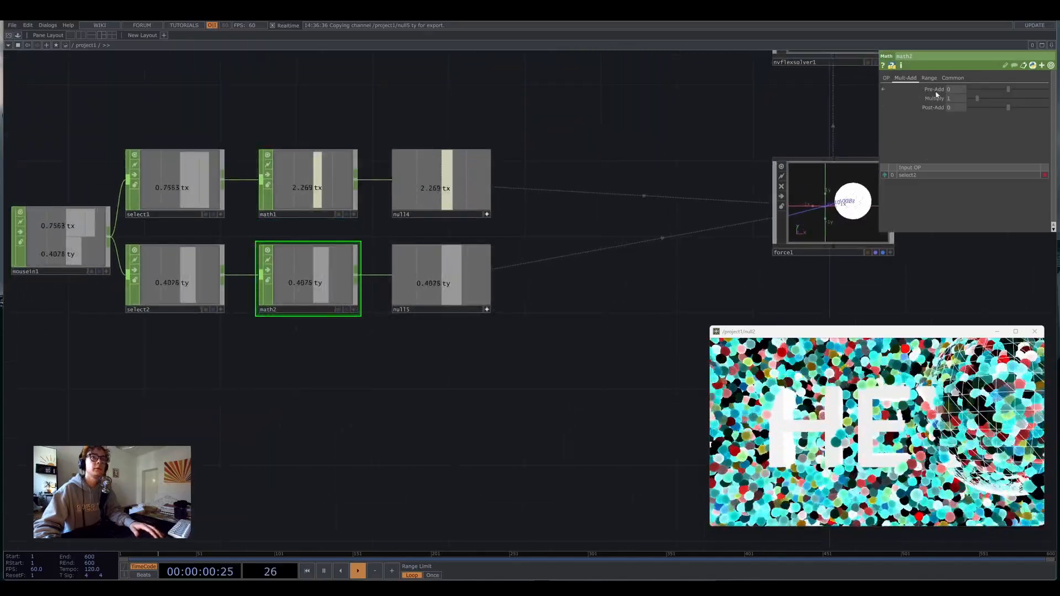